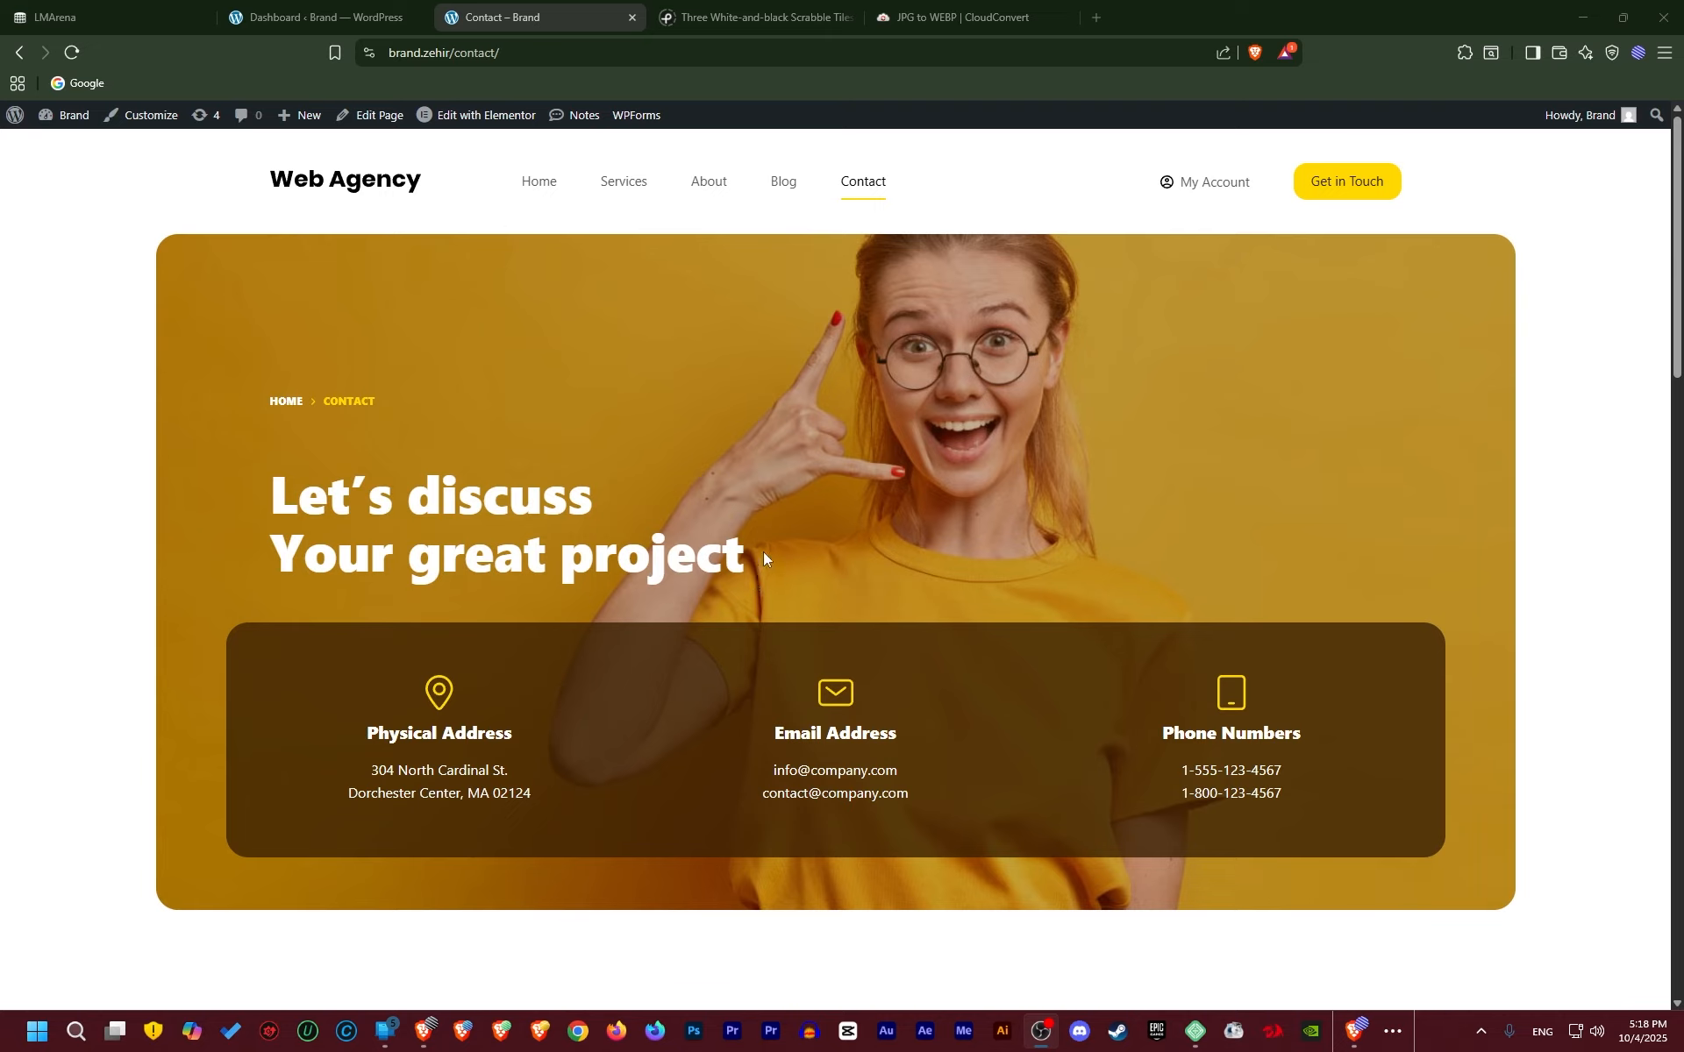
# Review the Contact page's feedback form and newsletter sections
pyautogui.scroll(-7, 965, 527)
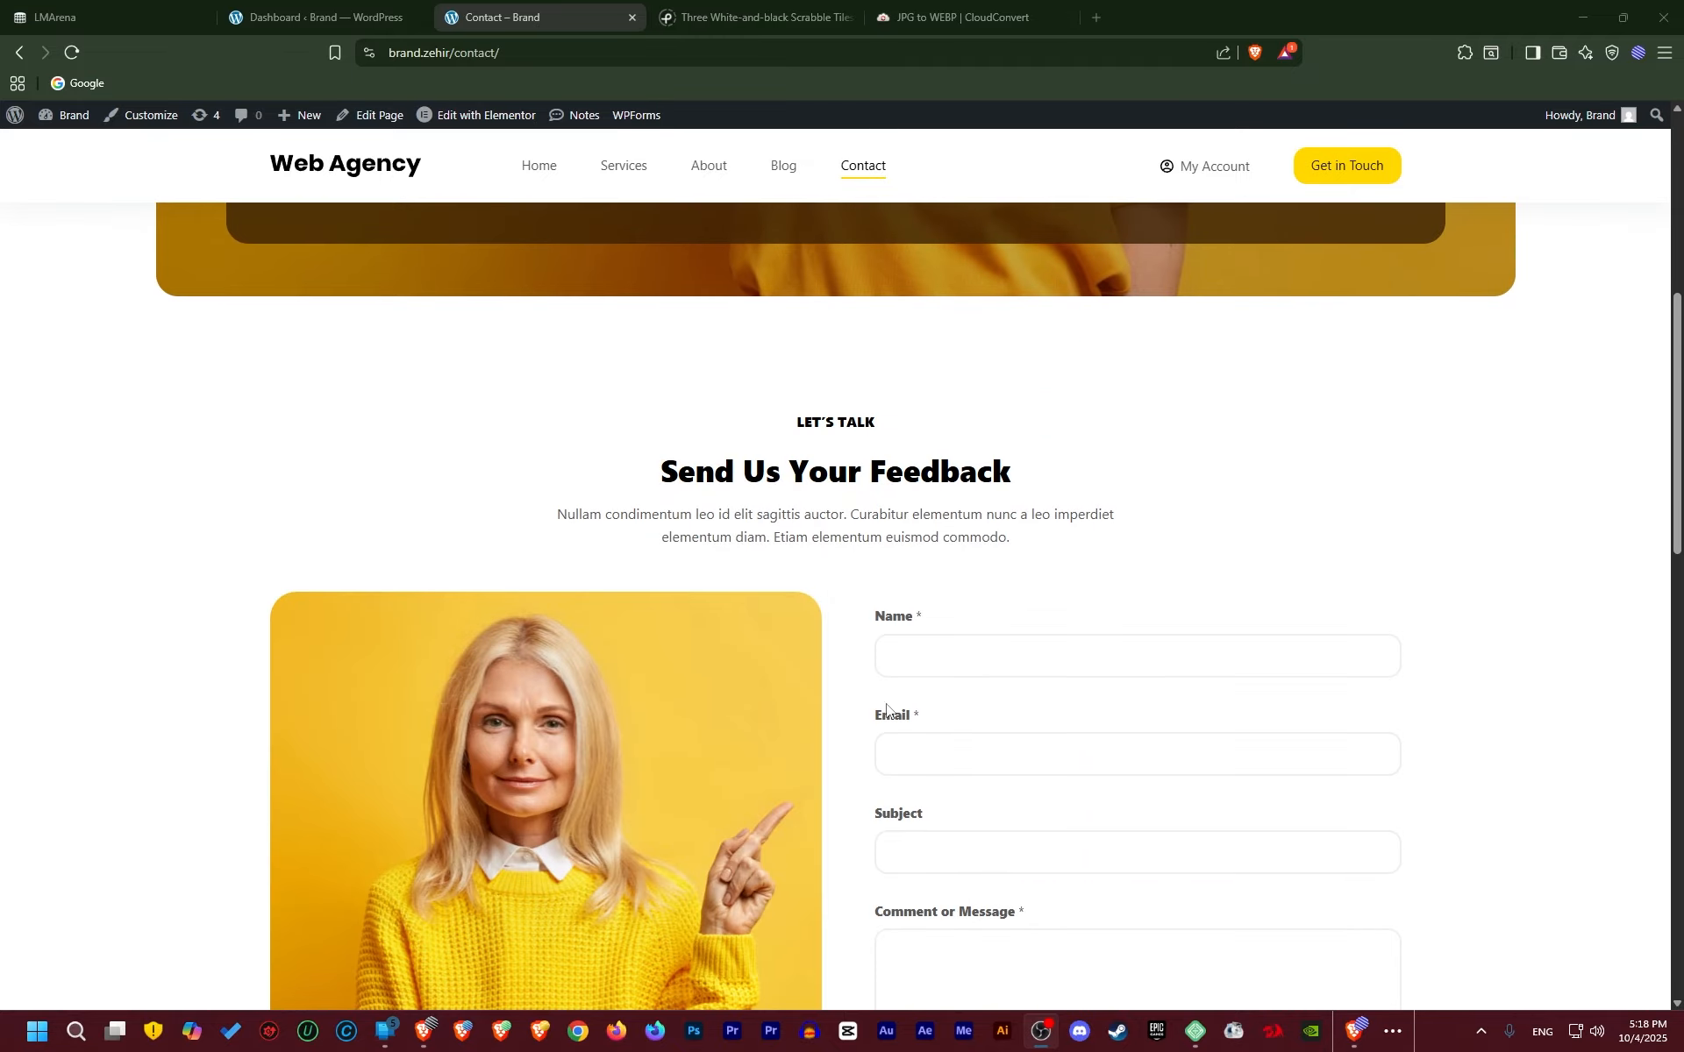
pyautogui.scroll(-12, 816, 721)
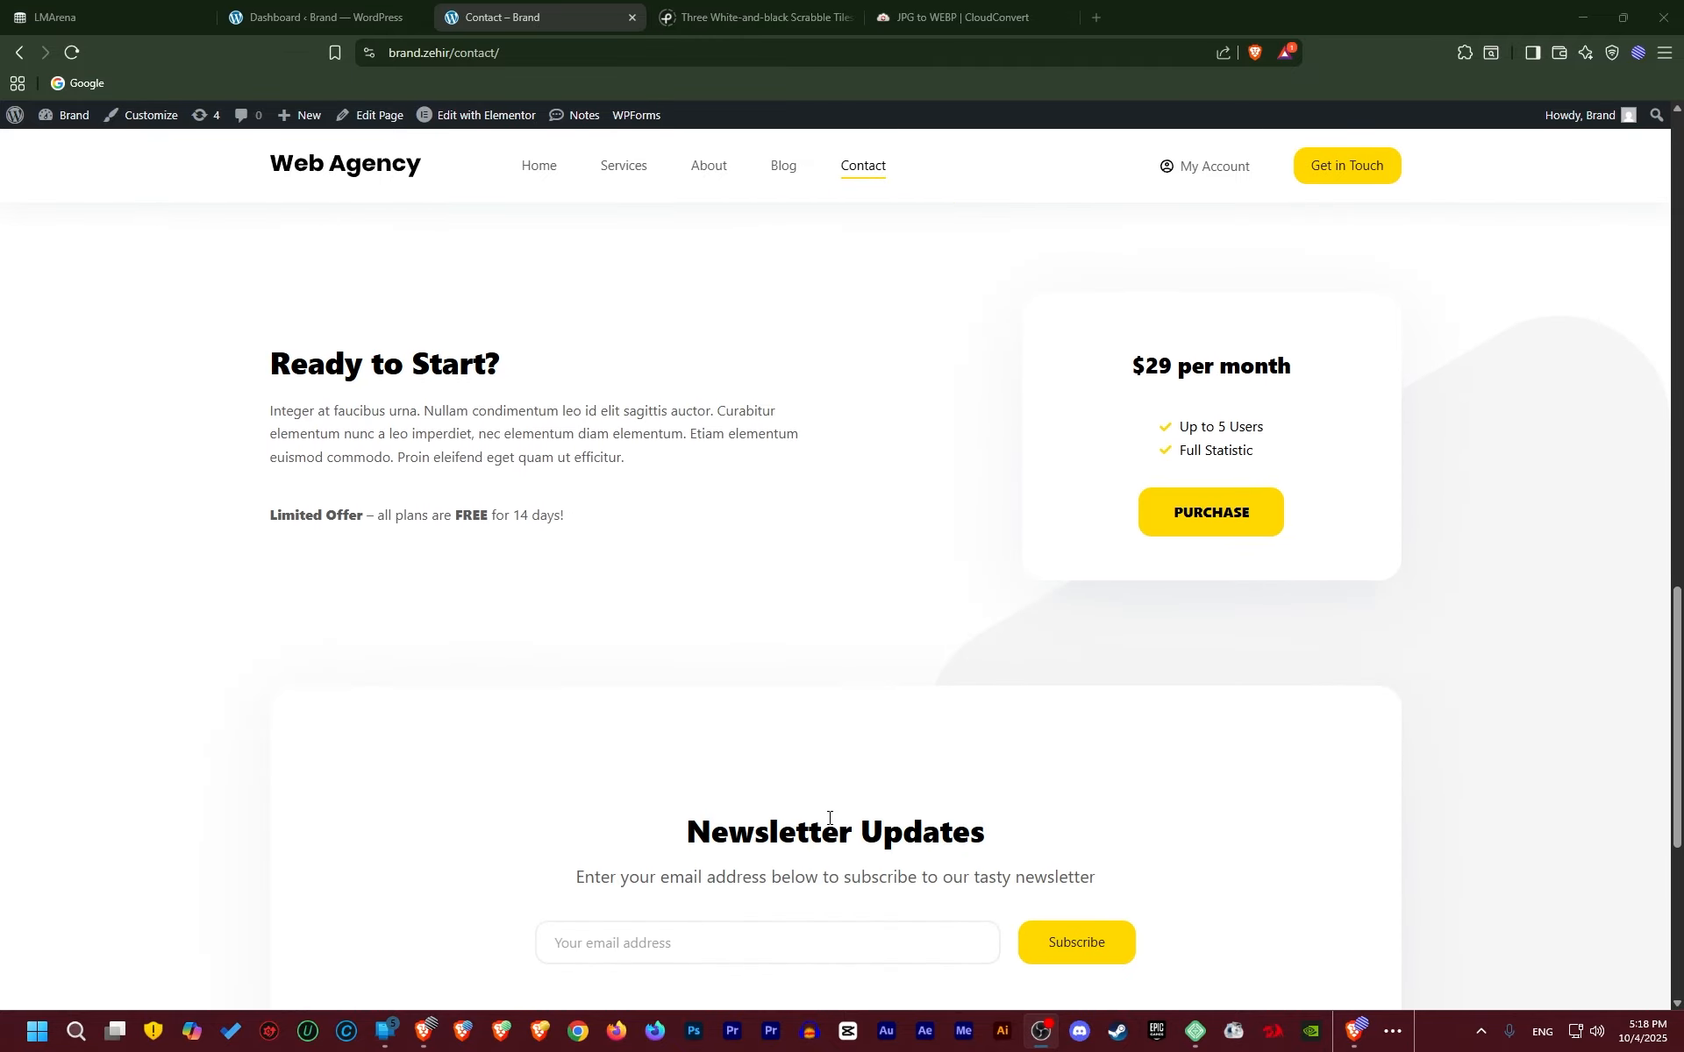
pyautogui.scroll(7, 829, 818)
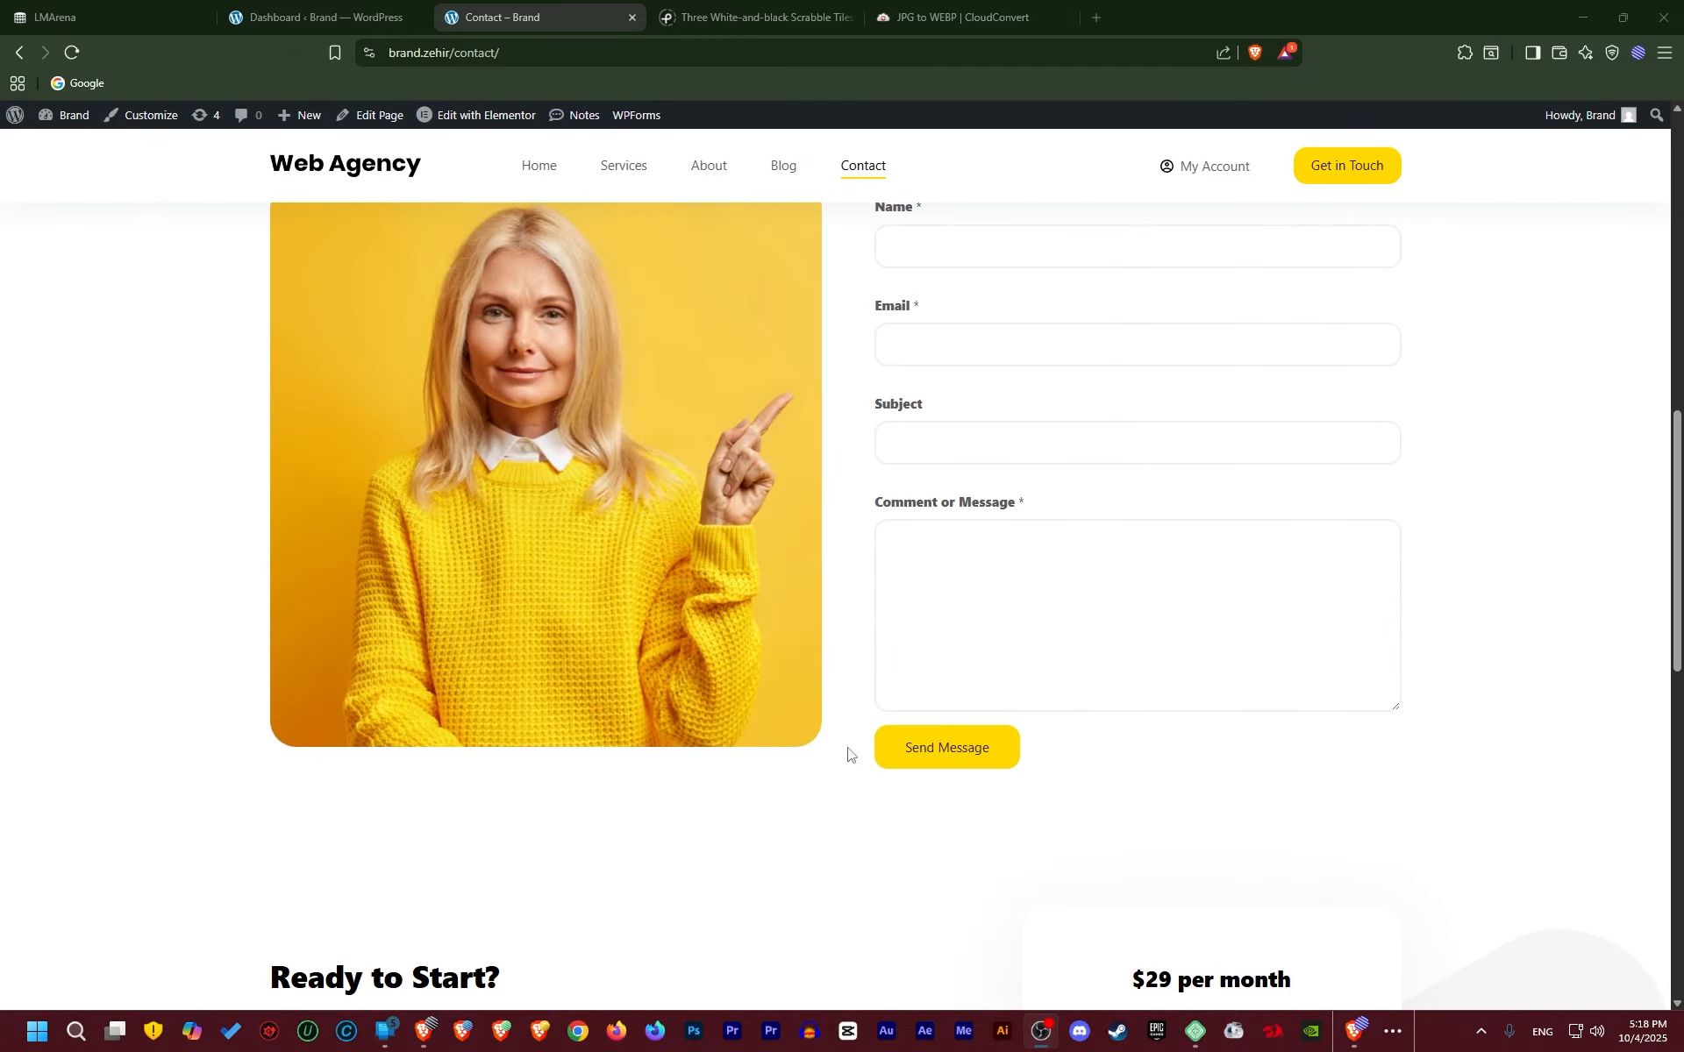
pyautogui.scroll(5, 848, 753)
pyautogui.scroll(-2, 842, 701)
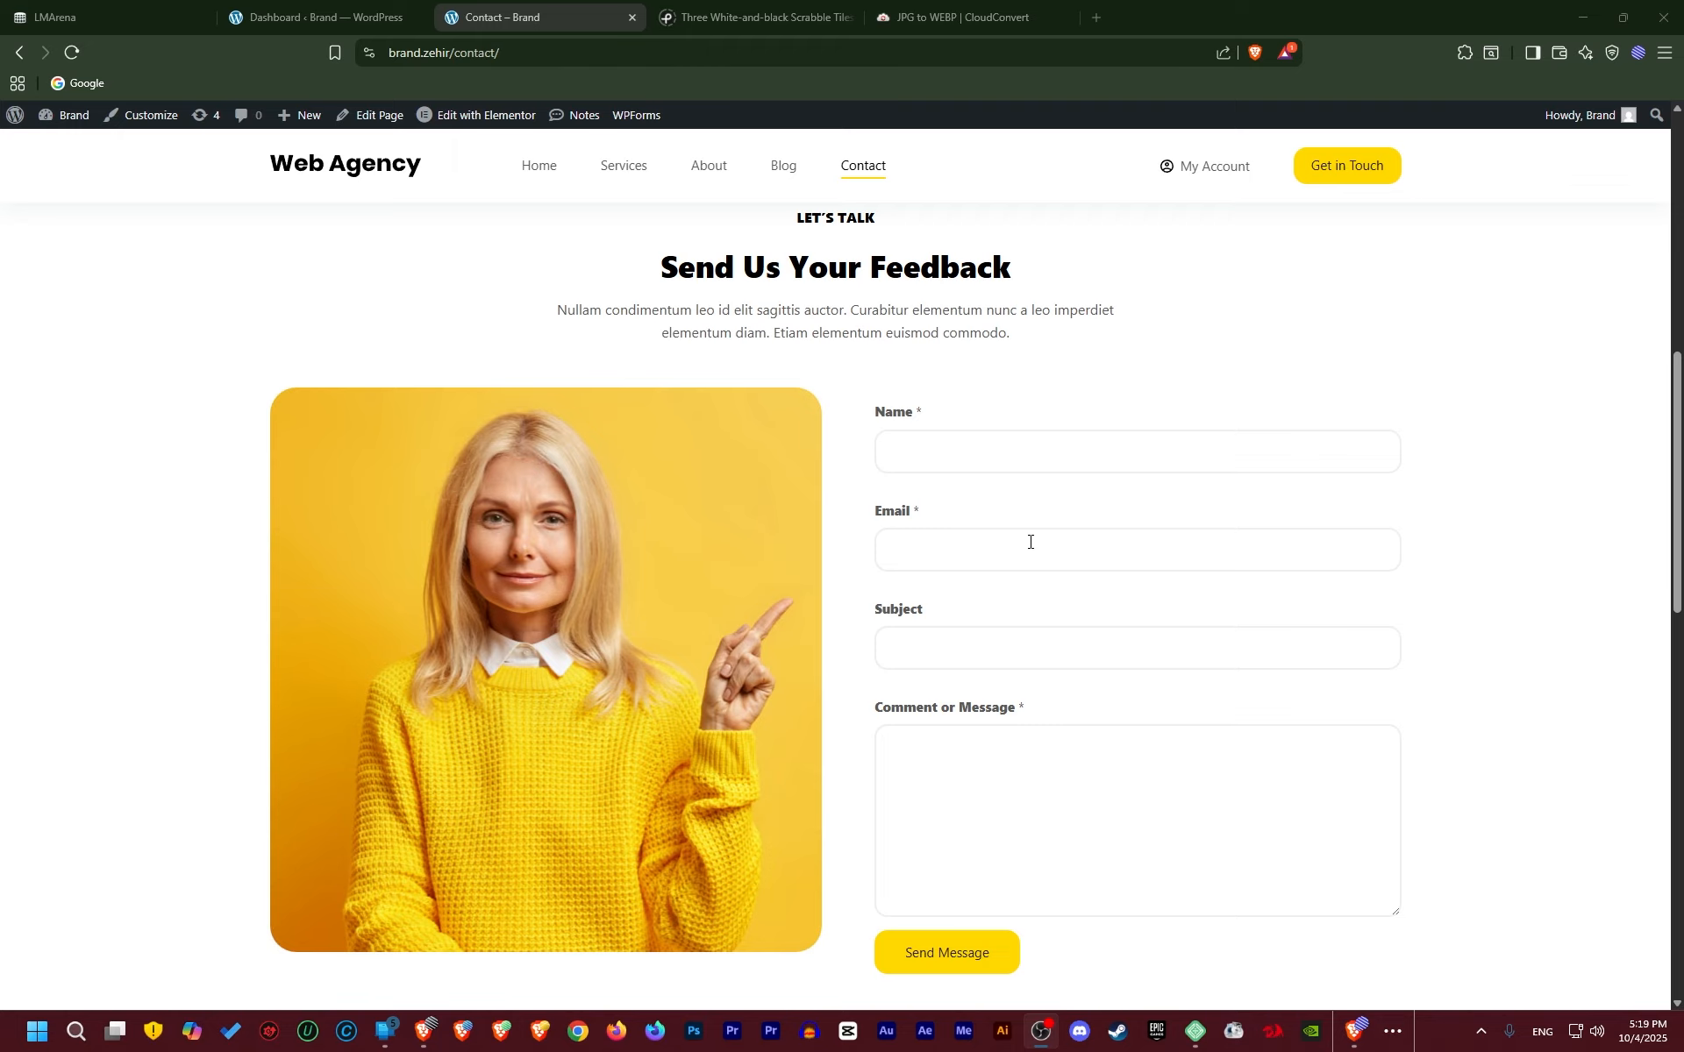
pyautogui.scroll(-2, 1030, 542)
pyautogui.scroll(10, 913, 609)
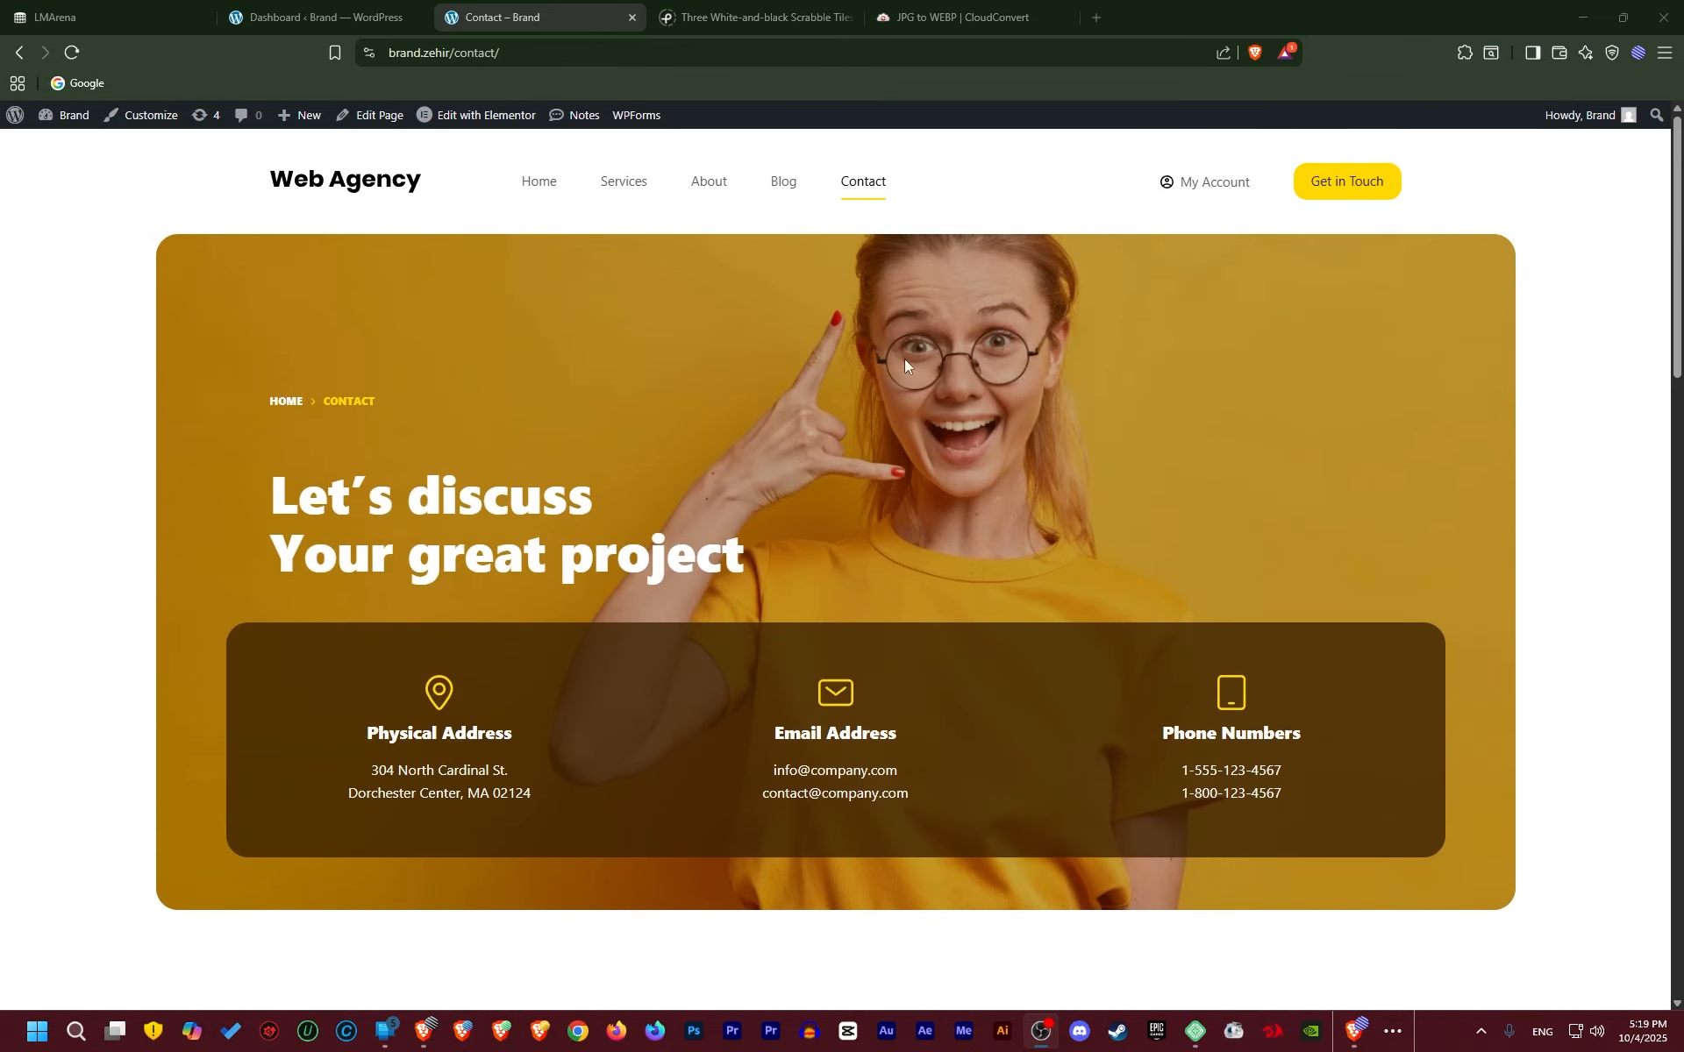
# Reload the Contact page, recheck it, then switch to the WordPress Dashboard
pyautogui.click(868, 186)
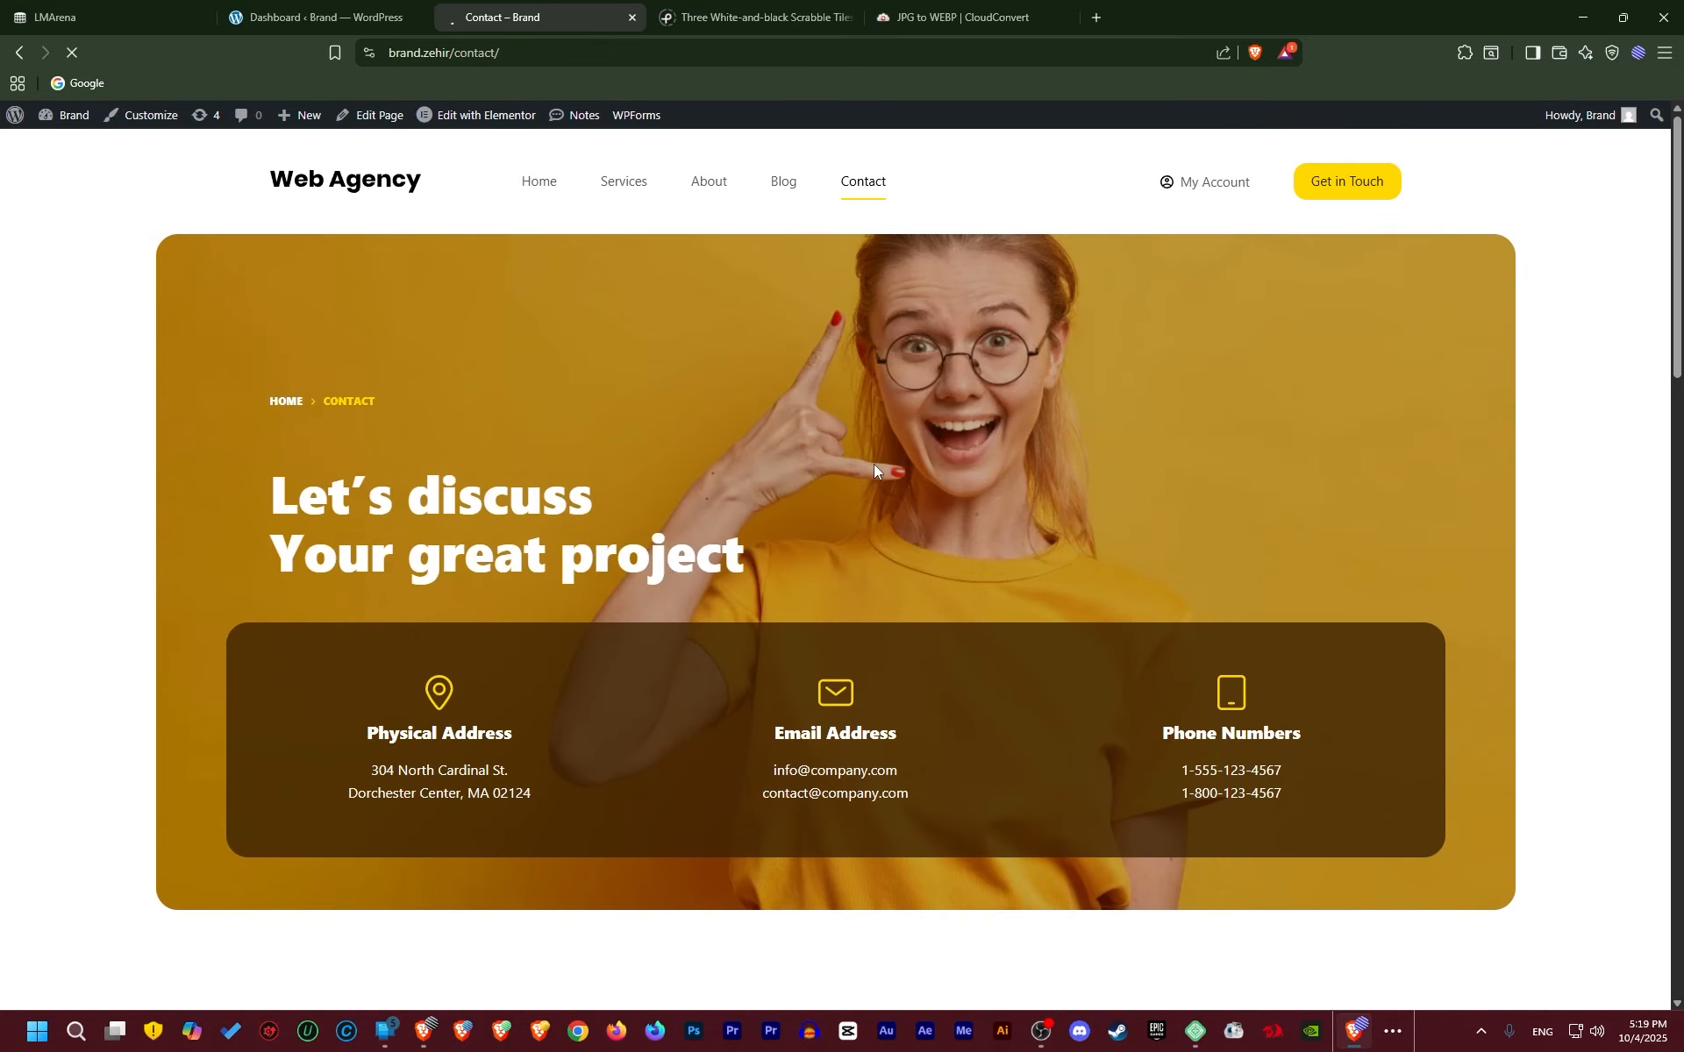
pyautogui.scroll(-9, 937, 568)
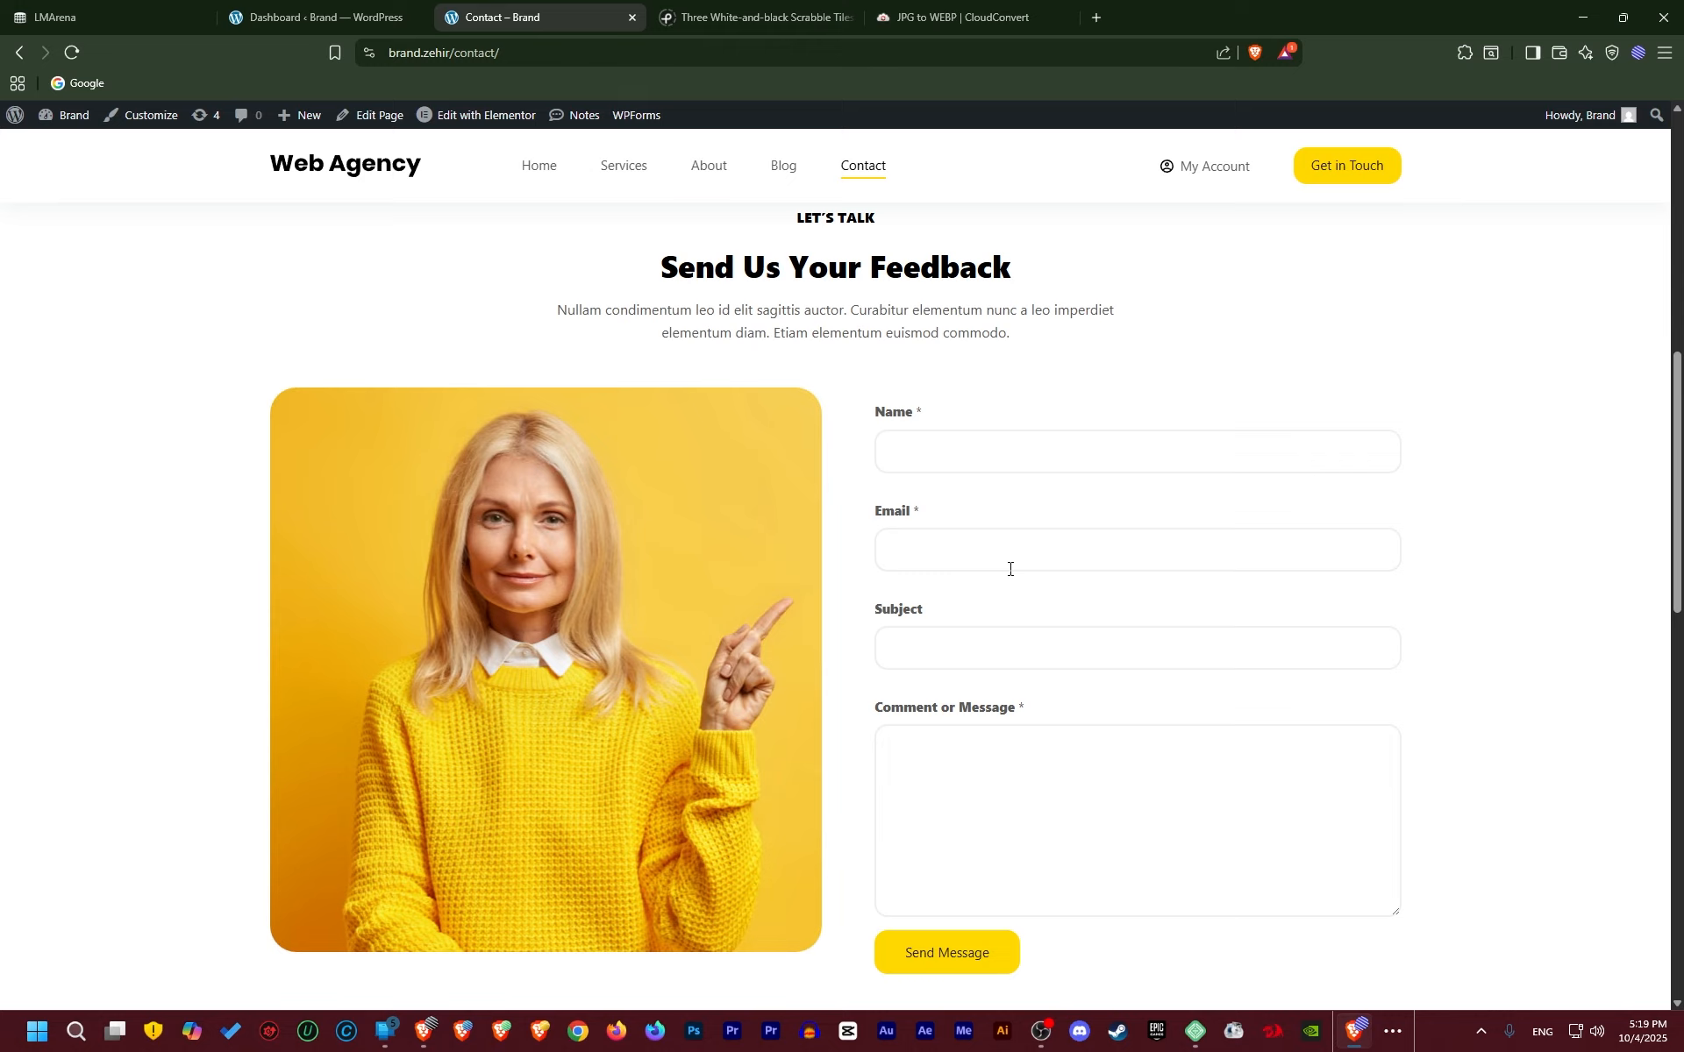
pyautogui.scroll(-5, 1009, 569)
pyautogui.scroll(2, 1009, 576)
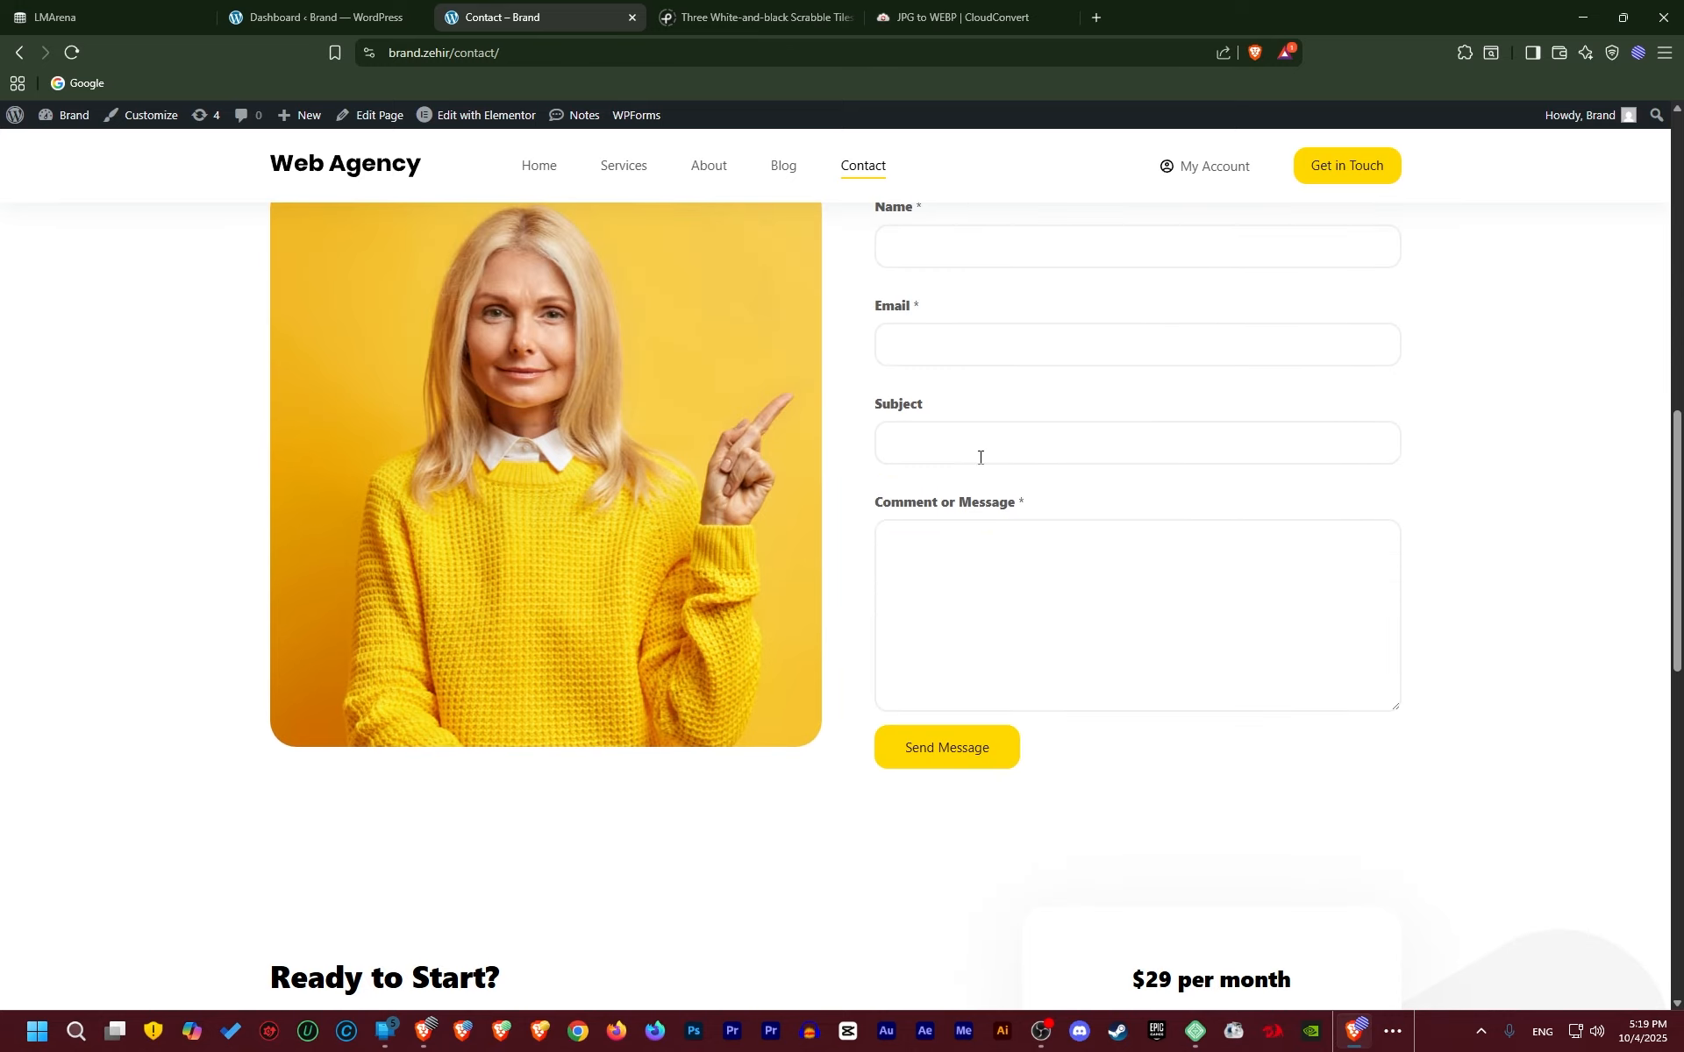
pyautogui.click(290, 15)
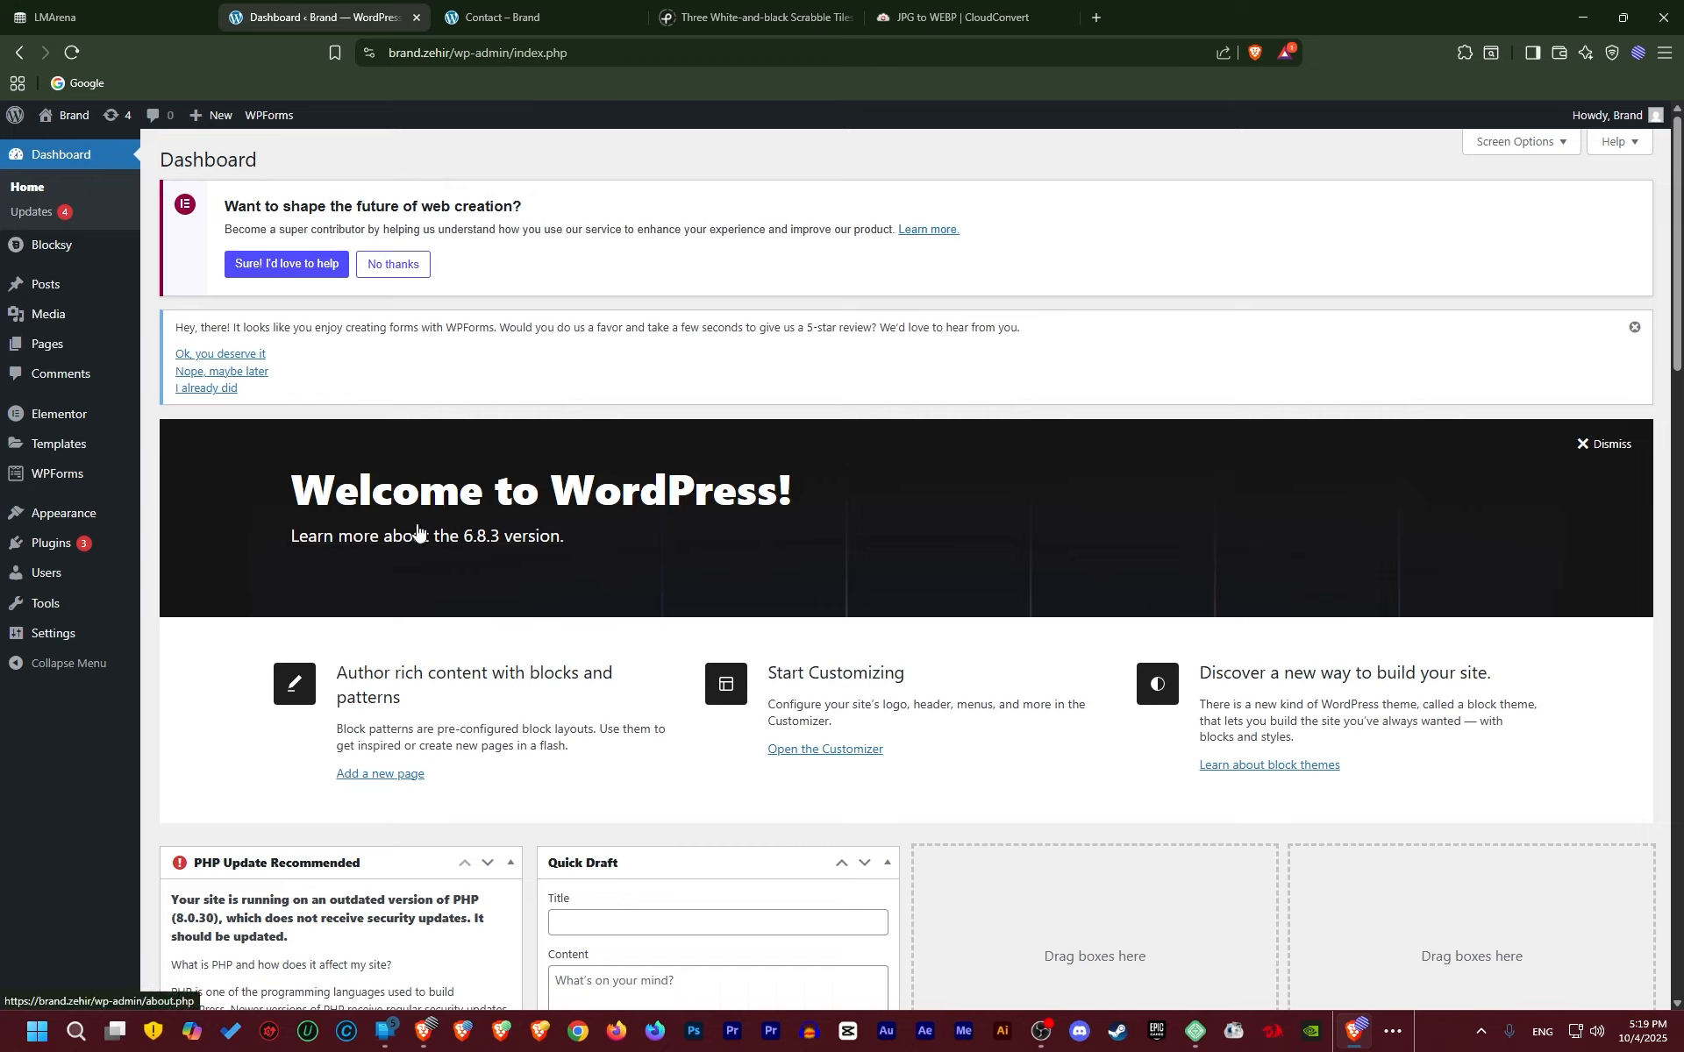
# Open the WPForms forms overview and compare it with the live Contact form's fields
pyautogui.click(84, 482)
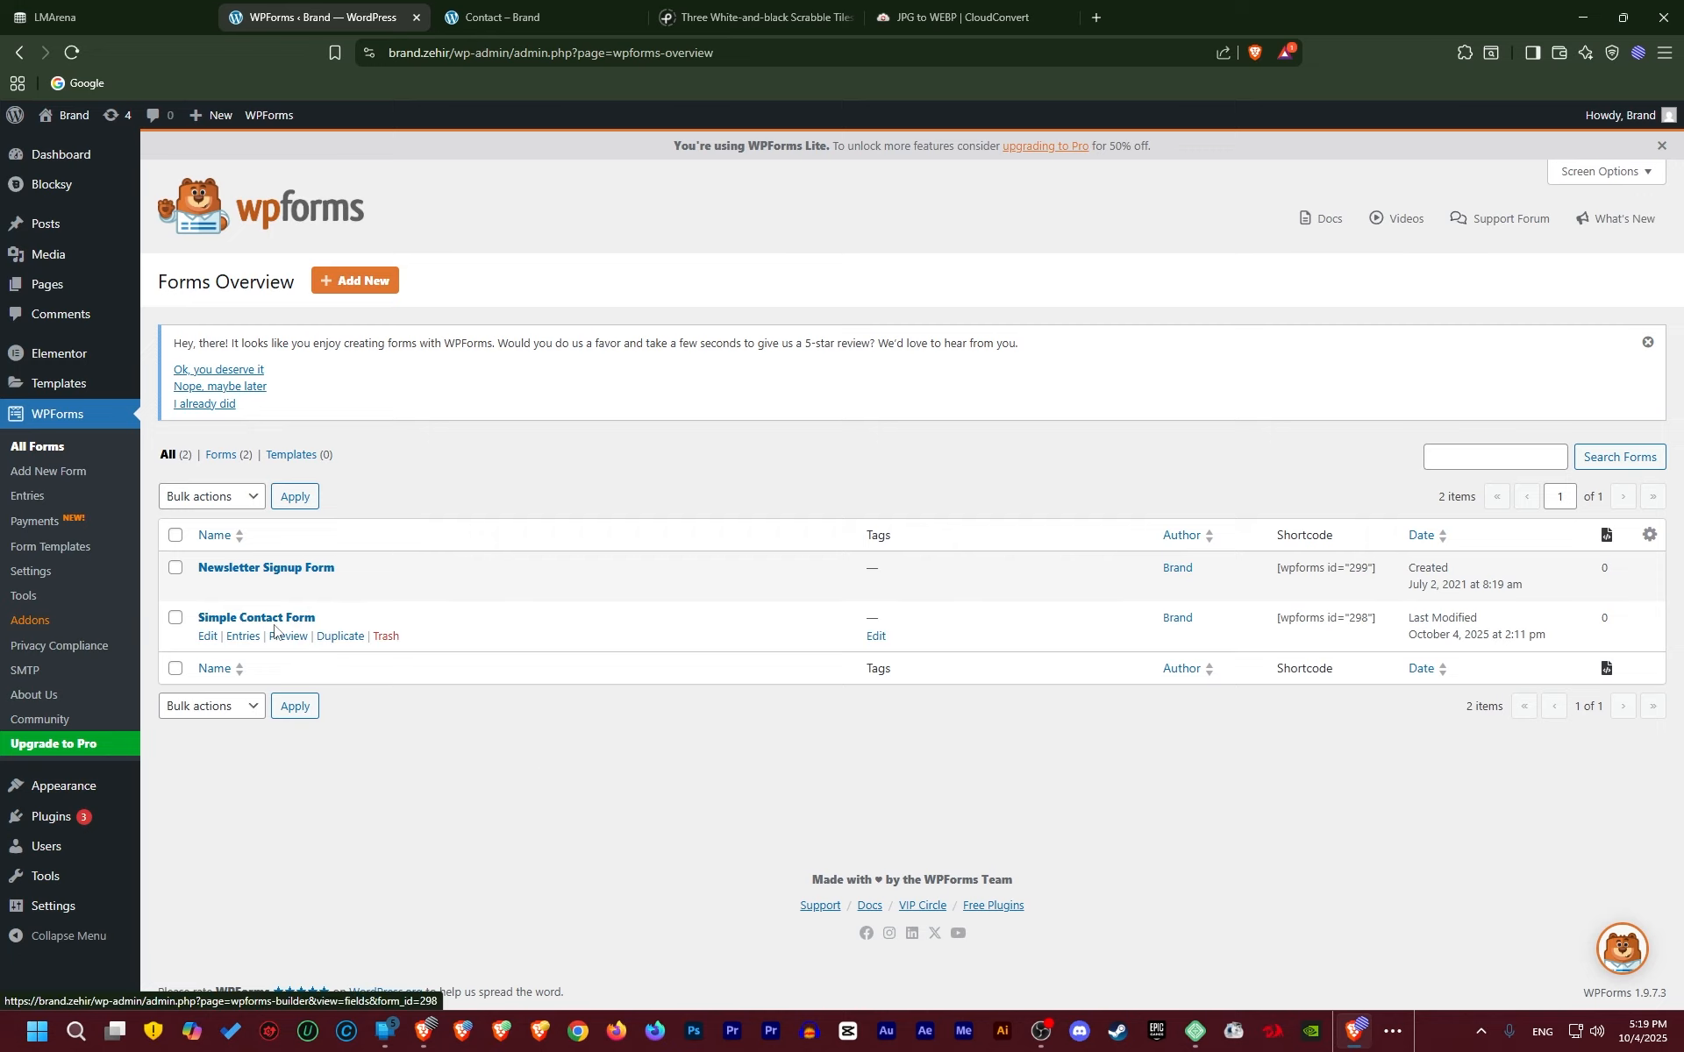
pyautogui.click(551, 7)
pyautogui.scroll(2, 1004, 508)
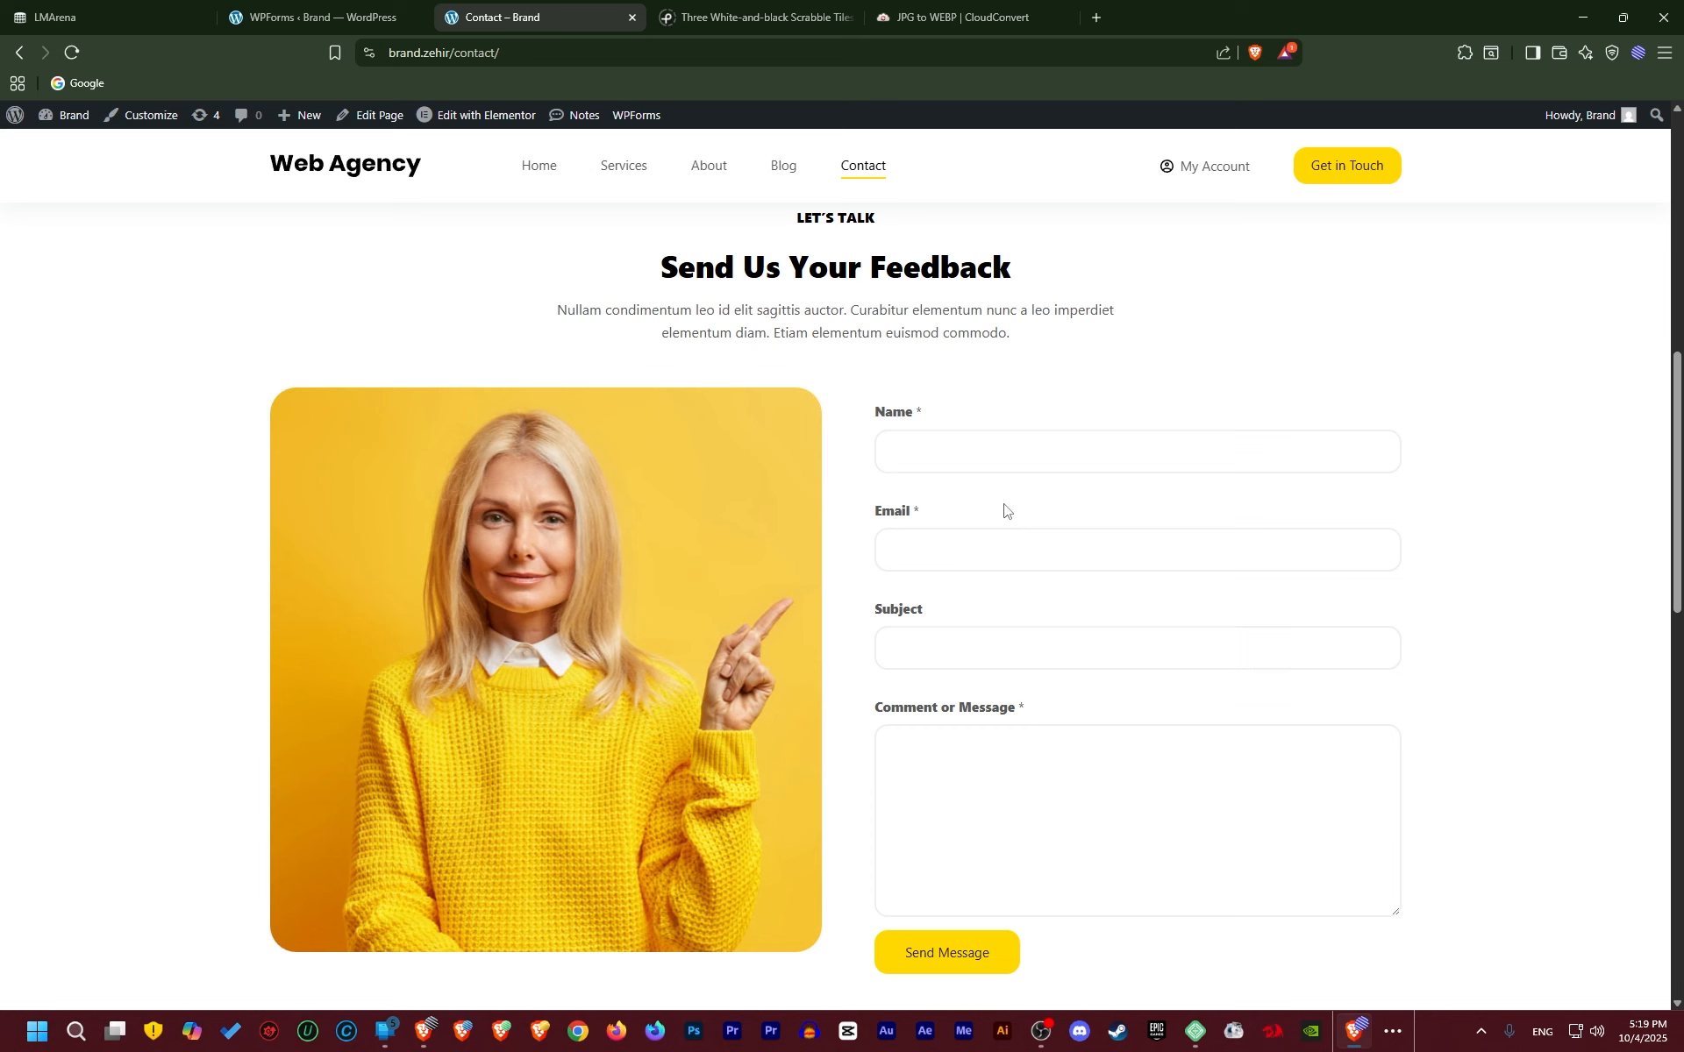
pyautogui.press('Tab')
pyautogui.press('Tab')
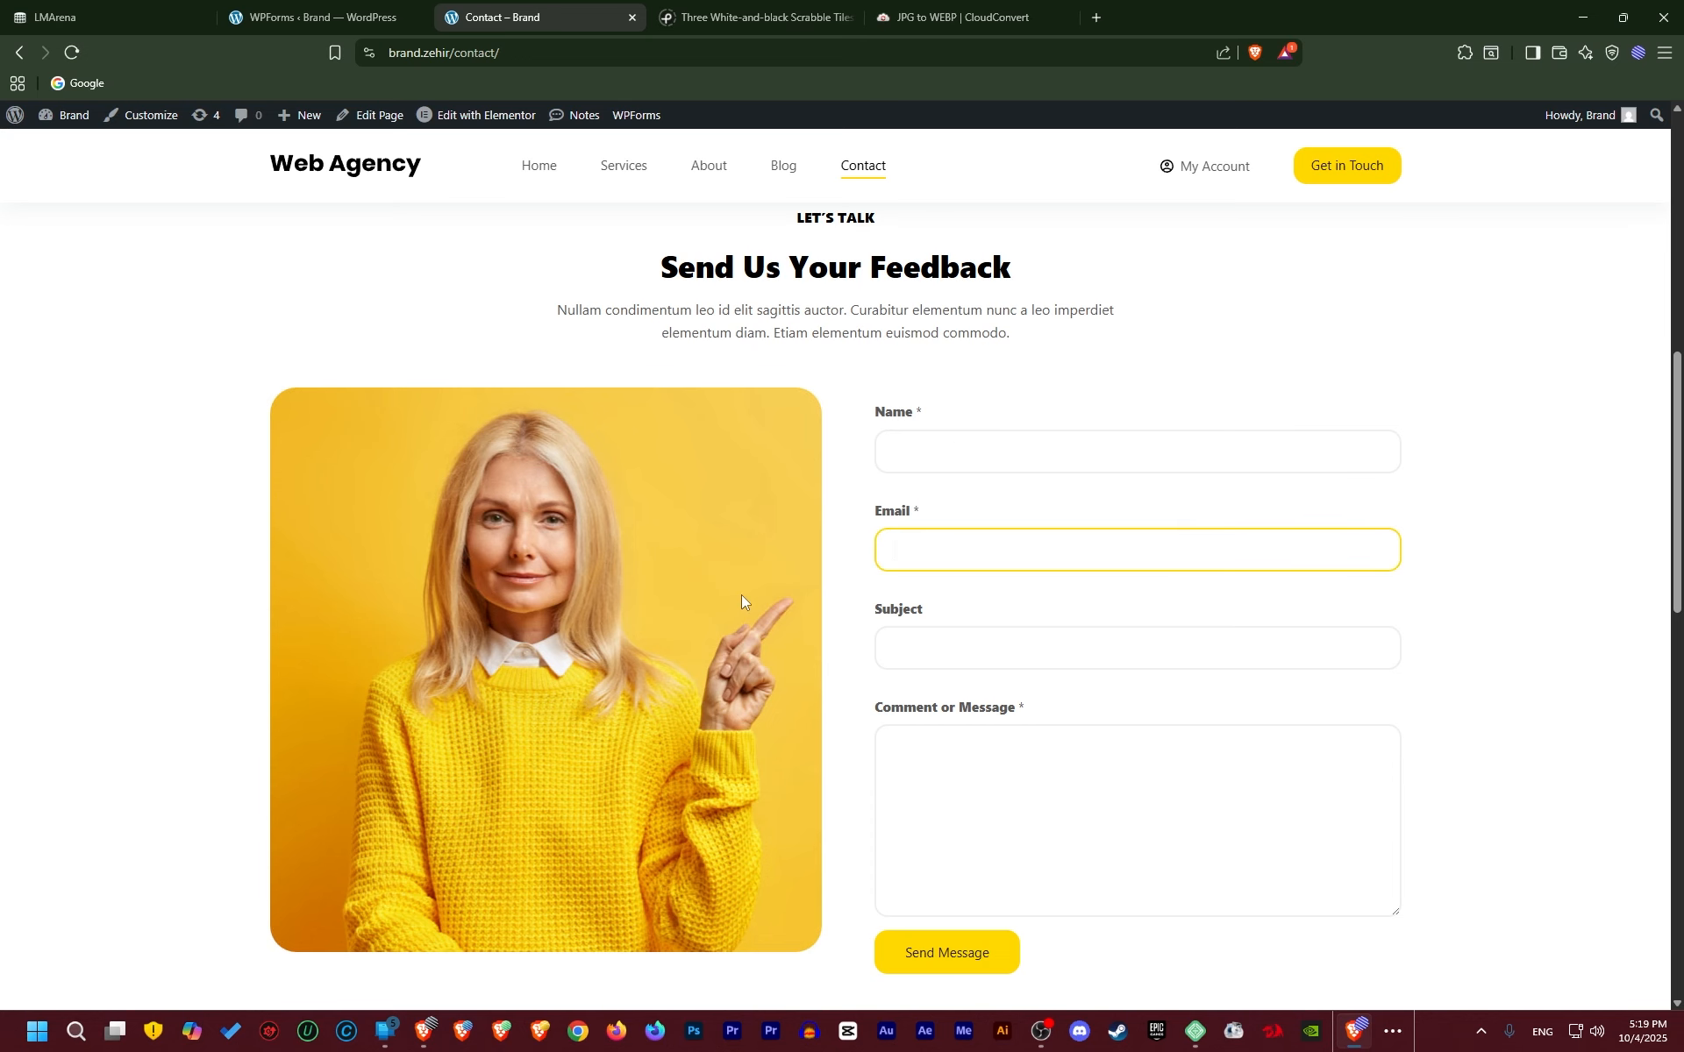
pyautogui.click(368, 17)
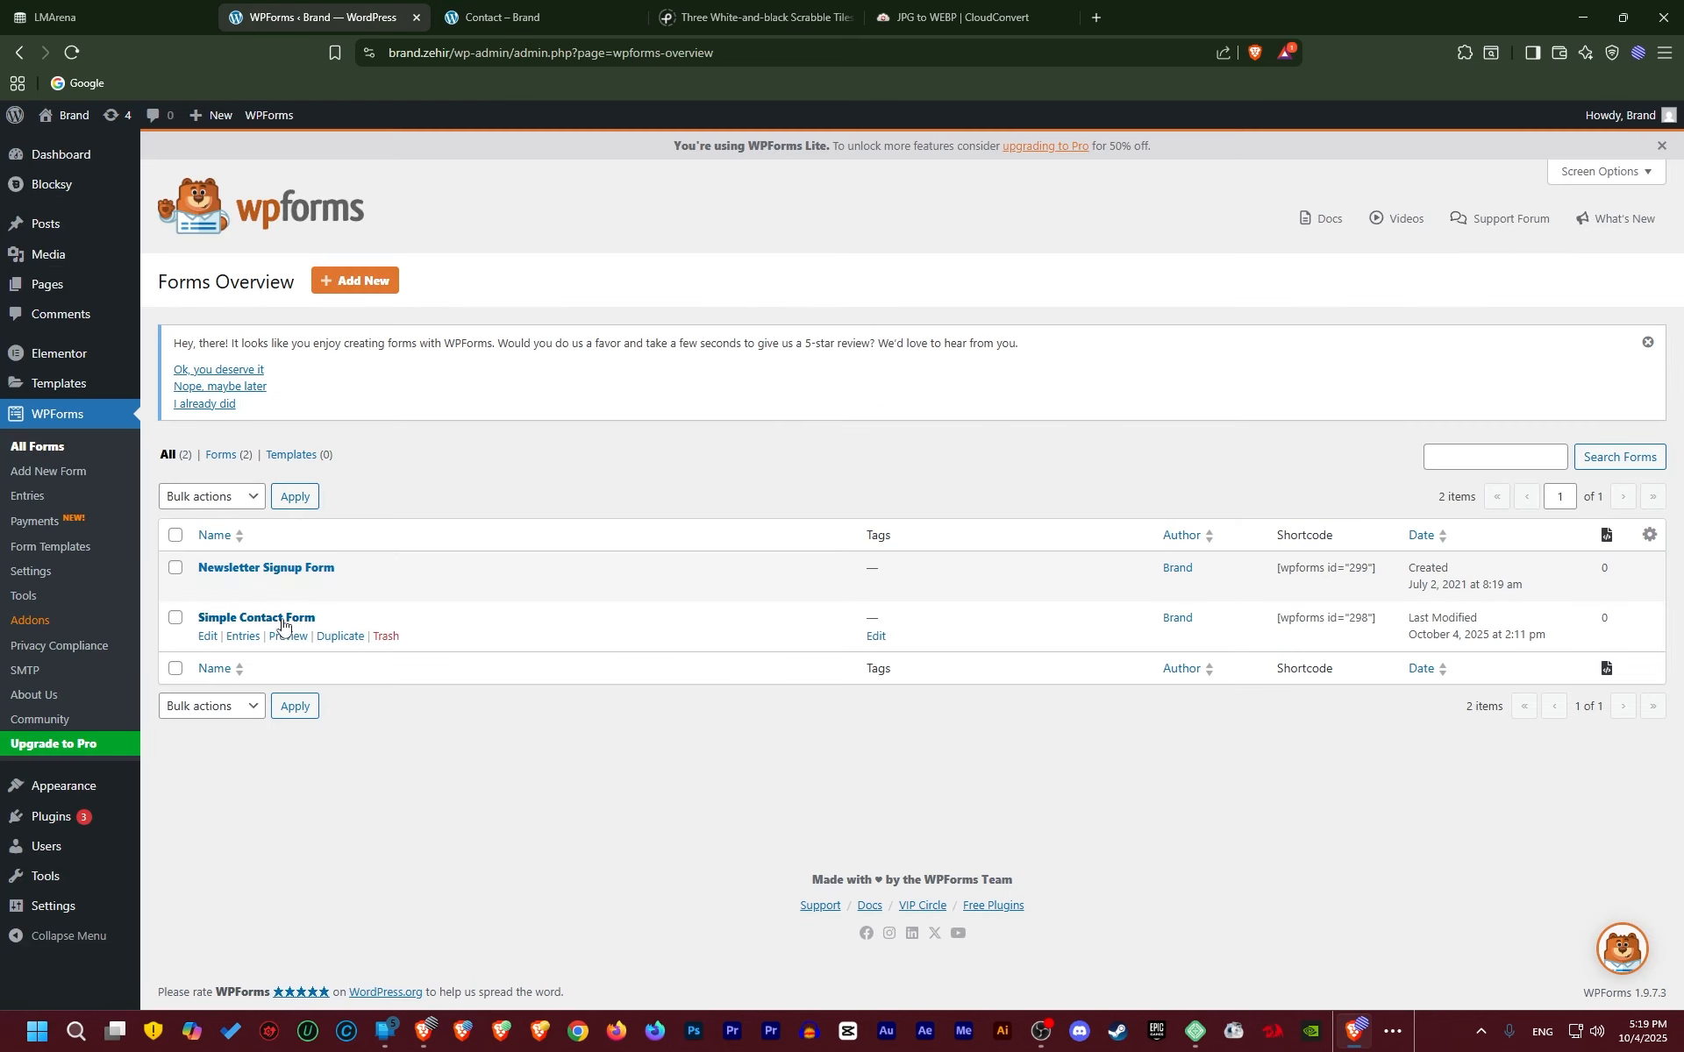
pyautogui.click(517, 17)
# Check the Newsletter Updates section, then open Simple Contact Form in the builder
pyautogui.scroll(-12, 741, 489)
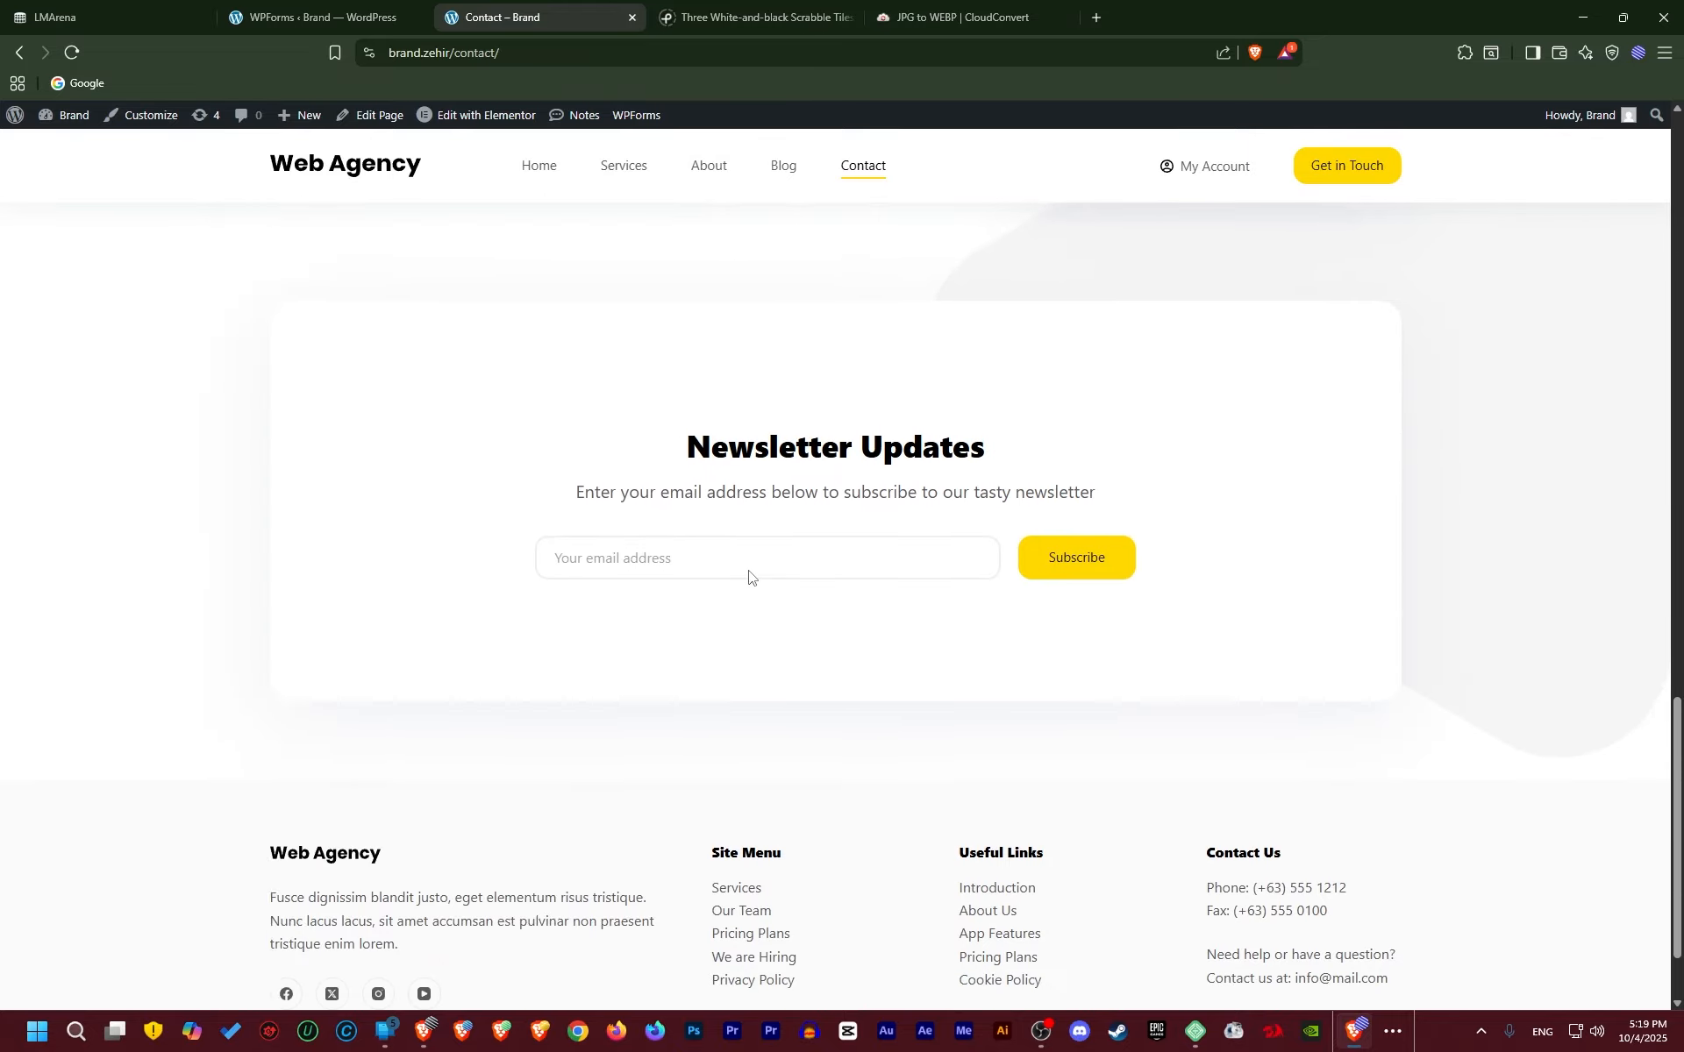
pyautogui.scroll(-2, 750, 576)
pyautogui.moveTo(527, 319); pyautogui.dragTo(1000, 492)
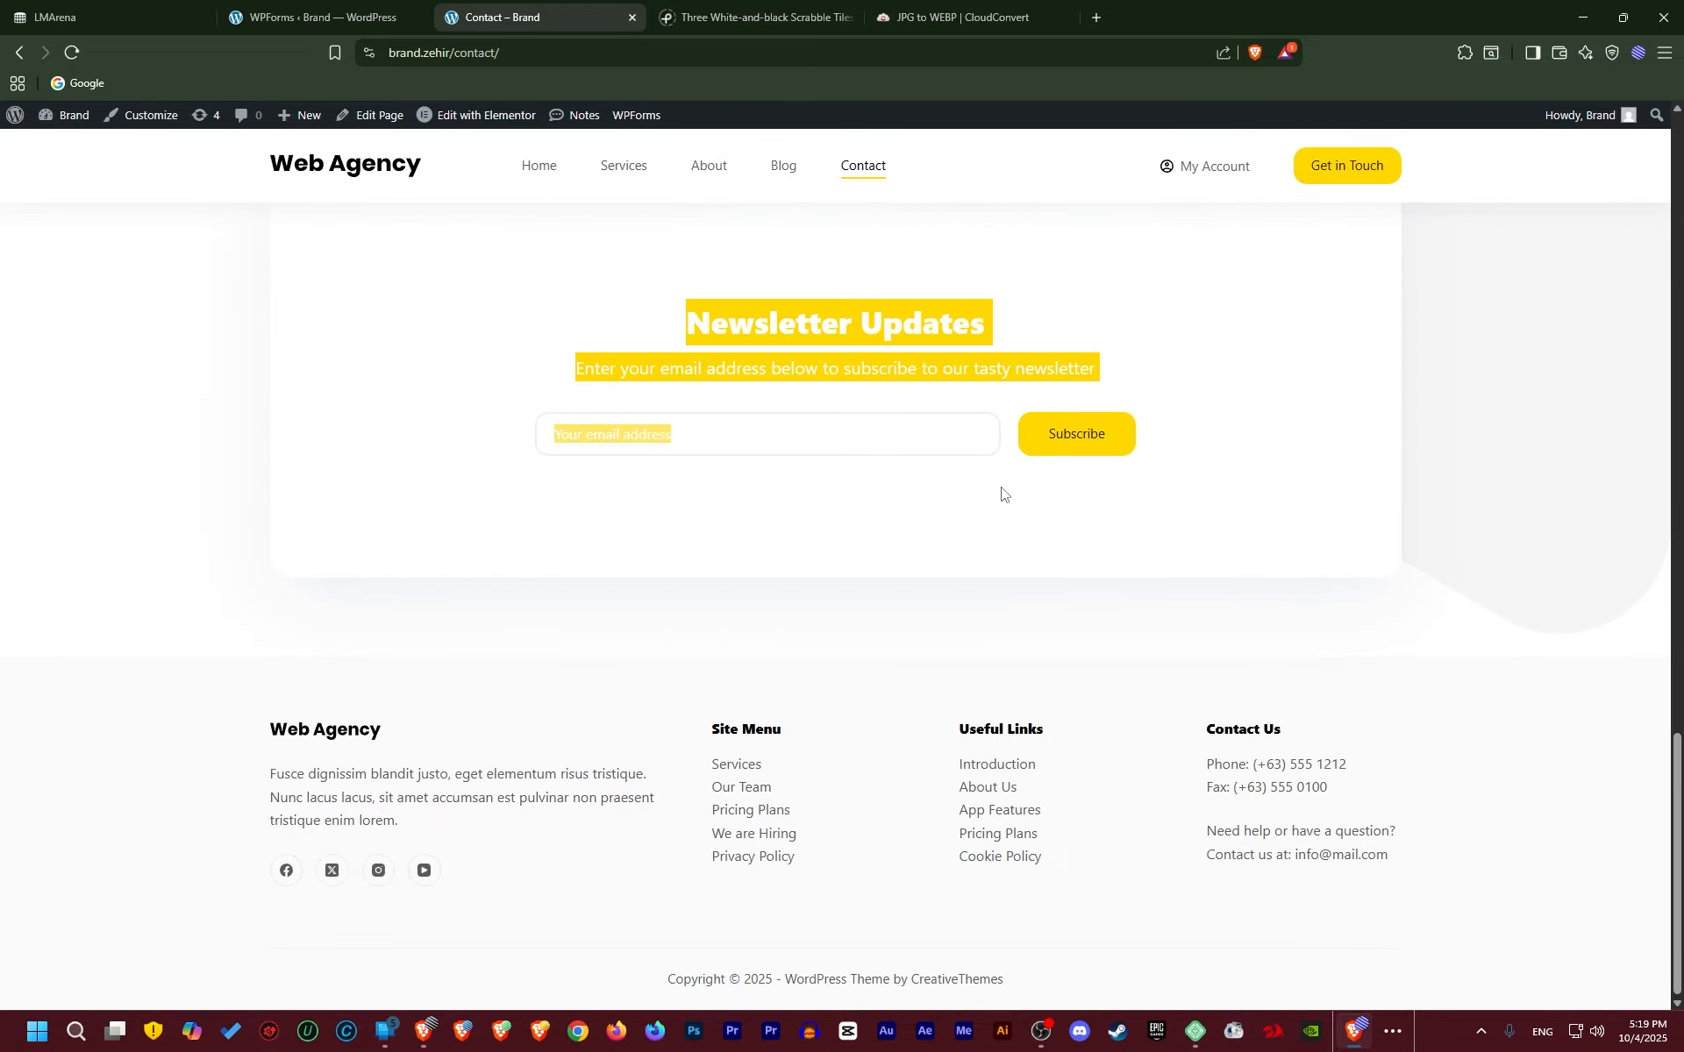
pyautogui.click(880, 513)
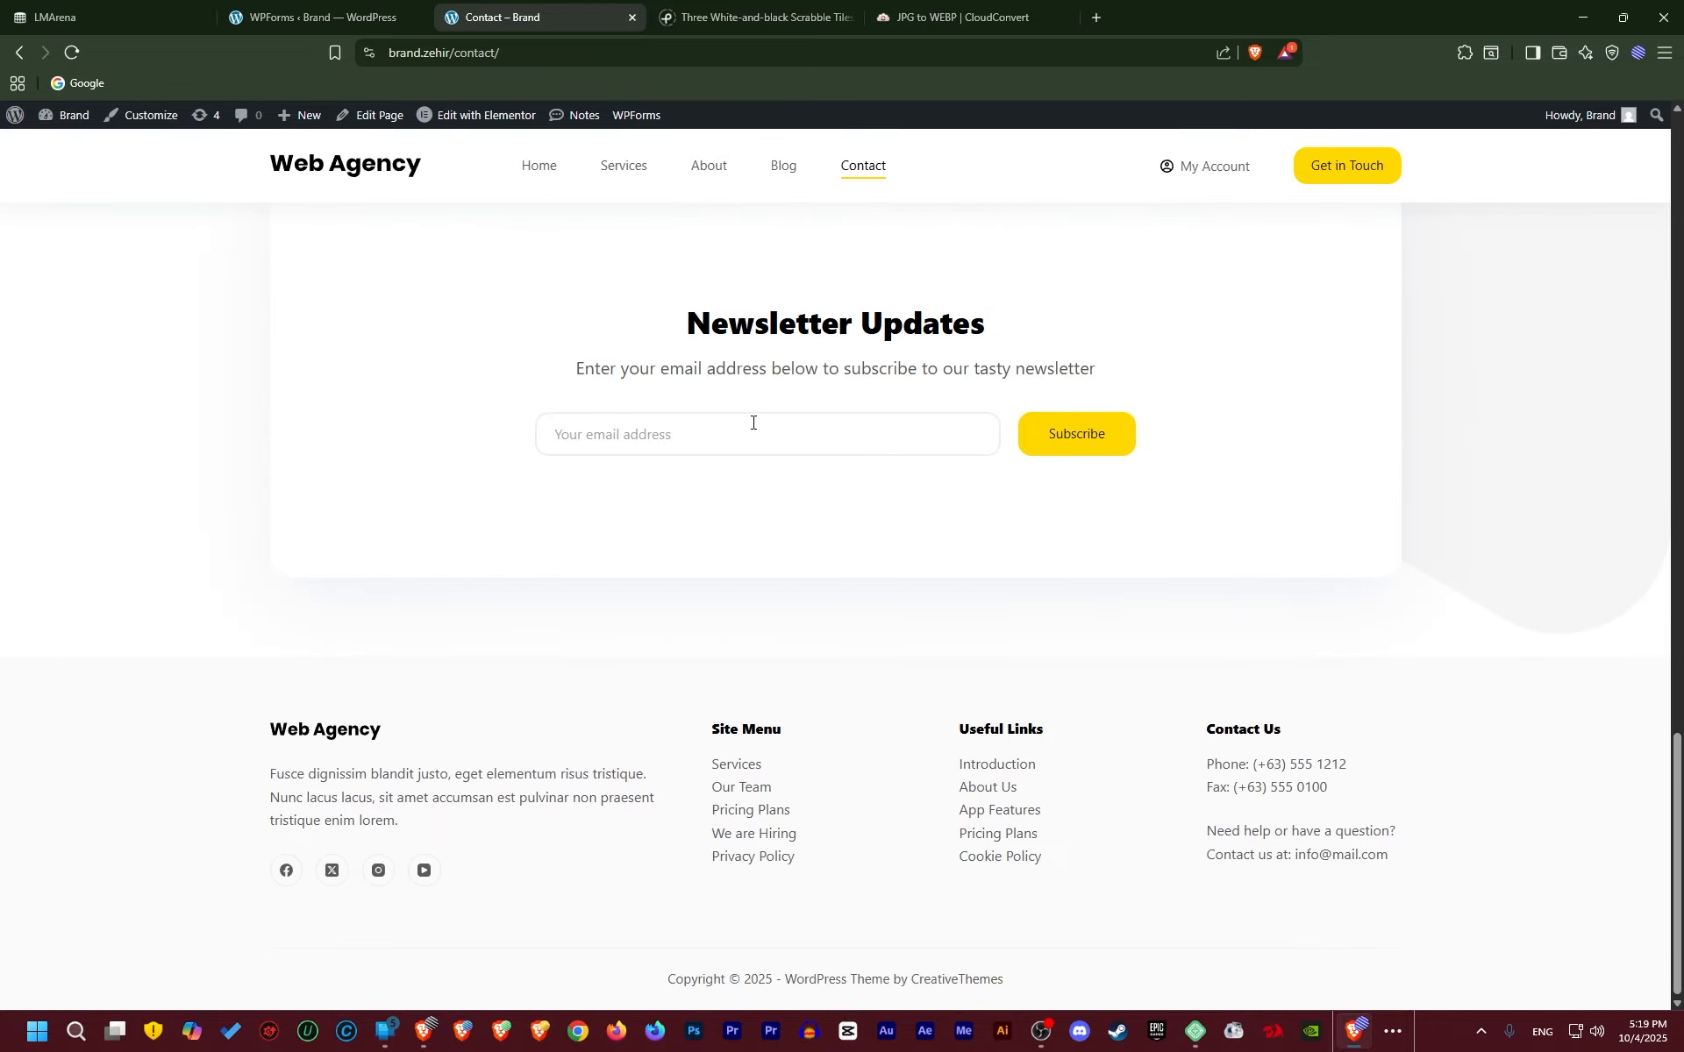
pyautogui.scroll(14, 735, 391)
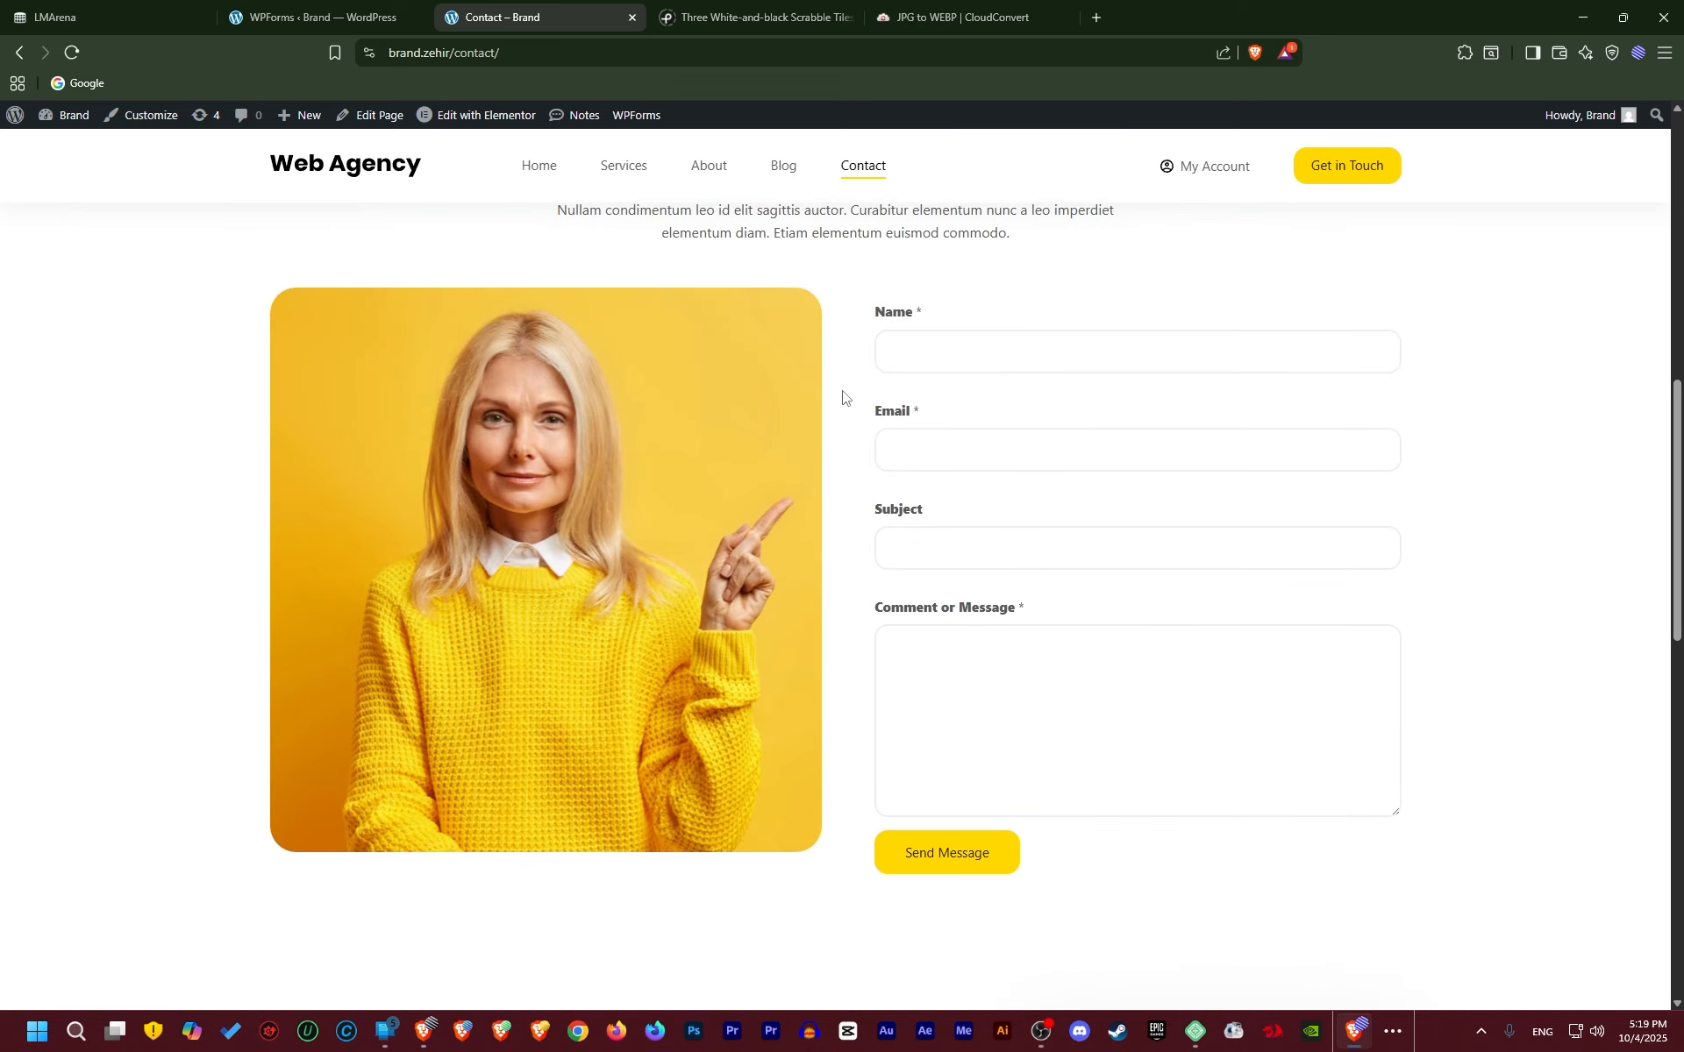
pyautogui.click(312, 12)
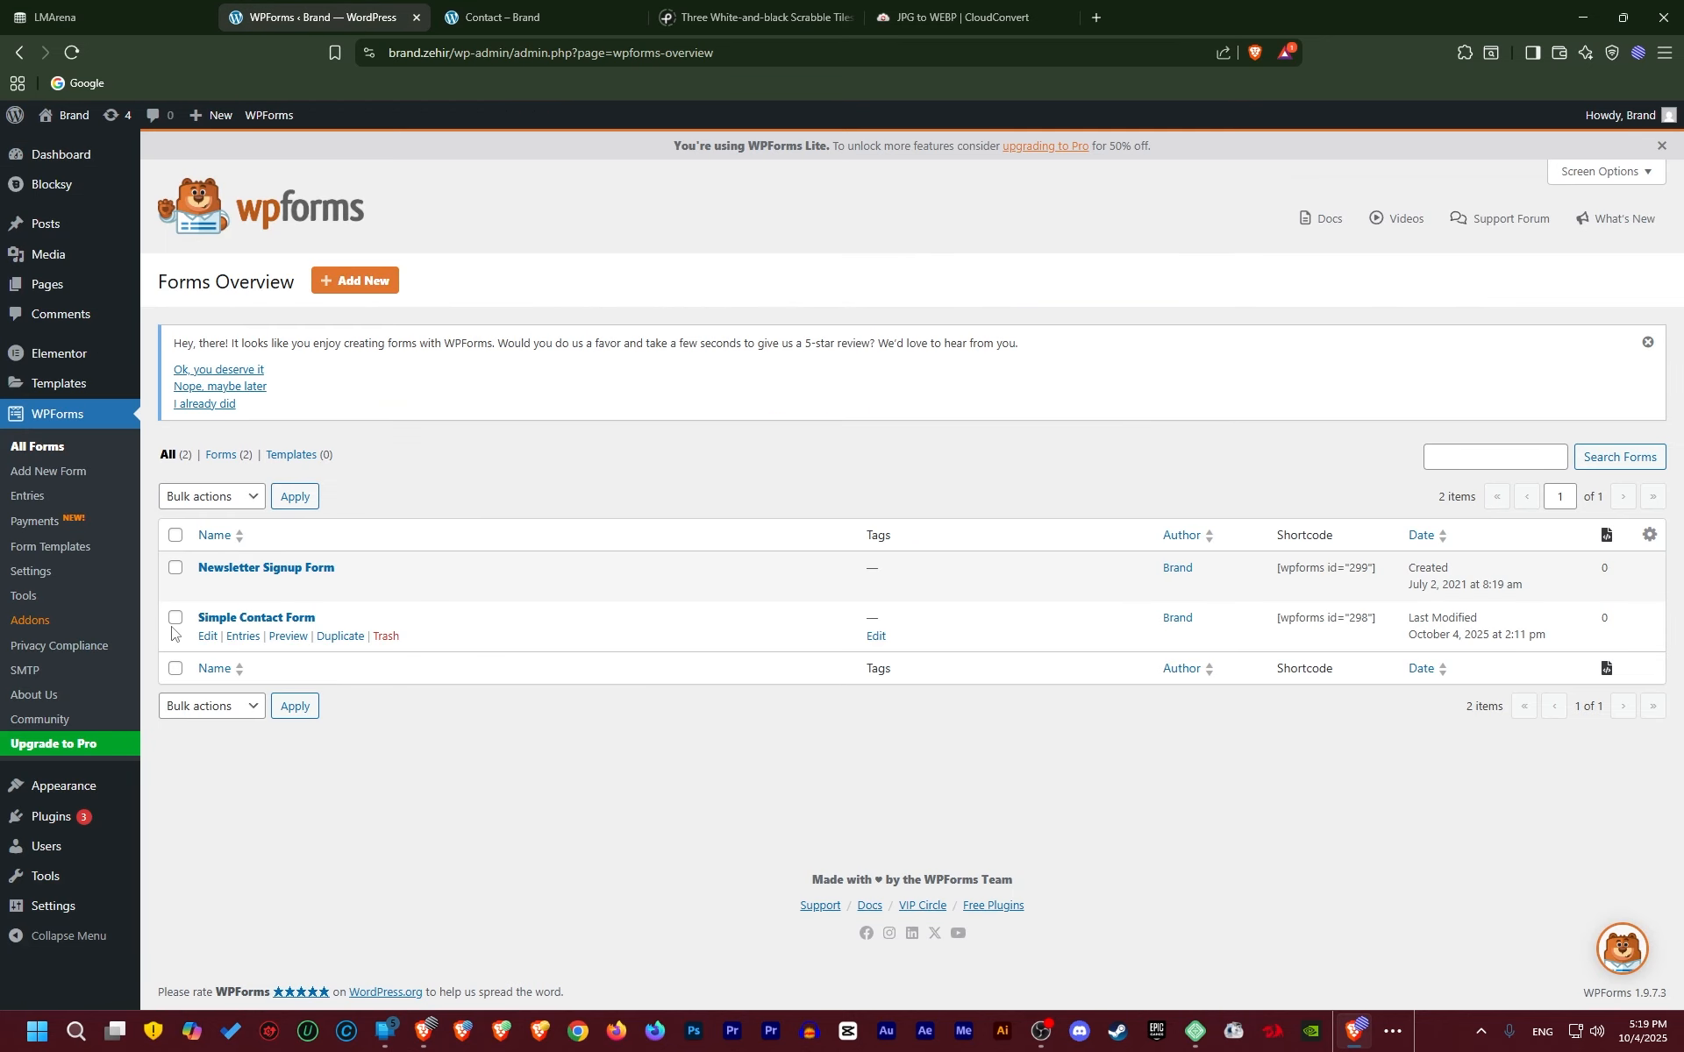
pyautogui.click(207, 636)
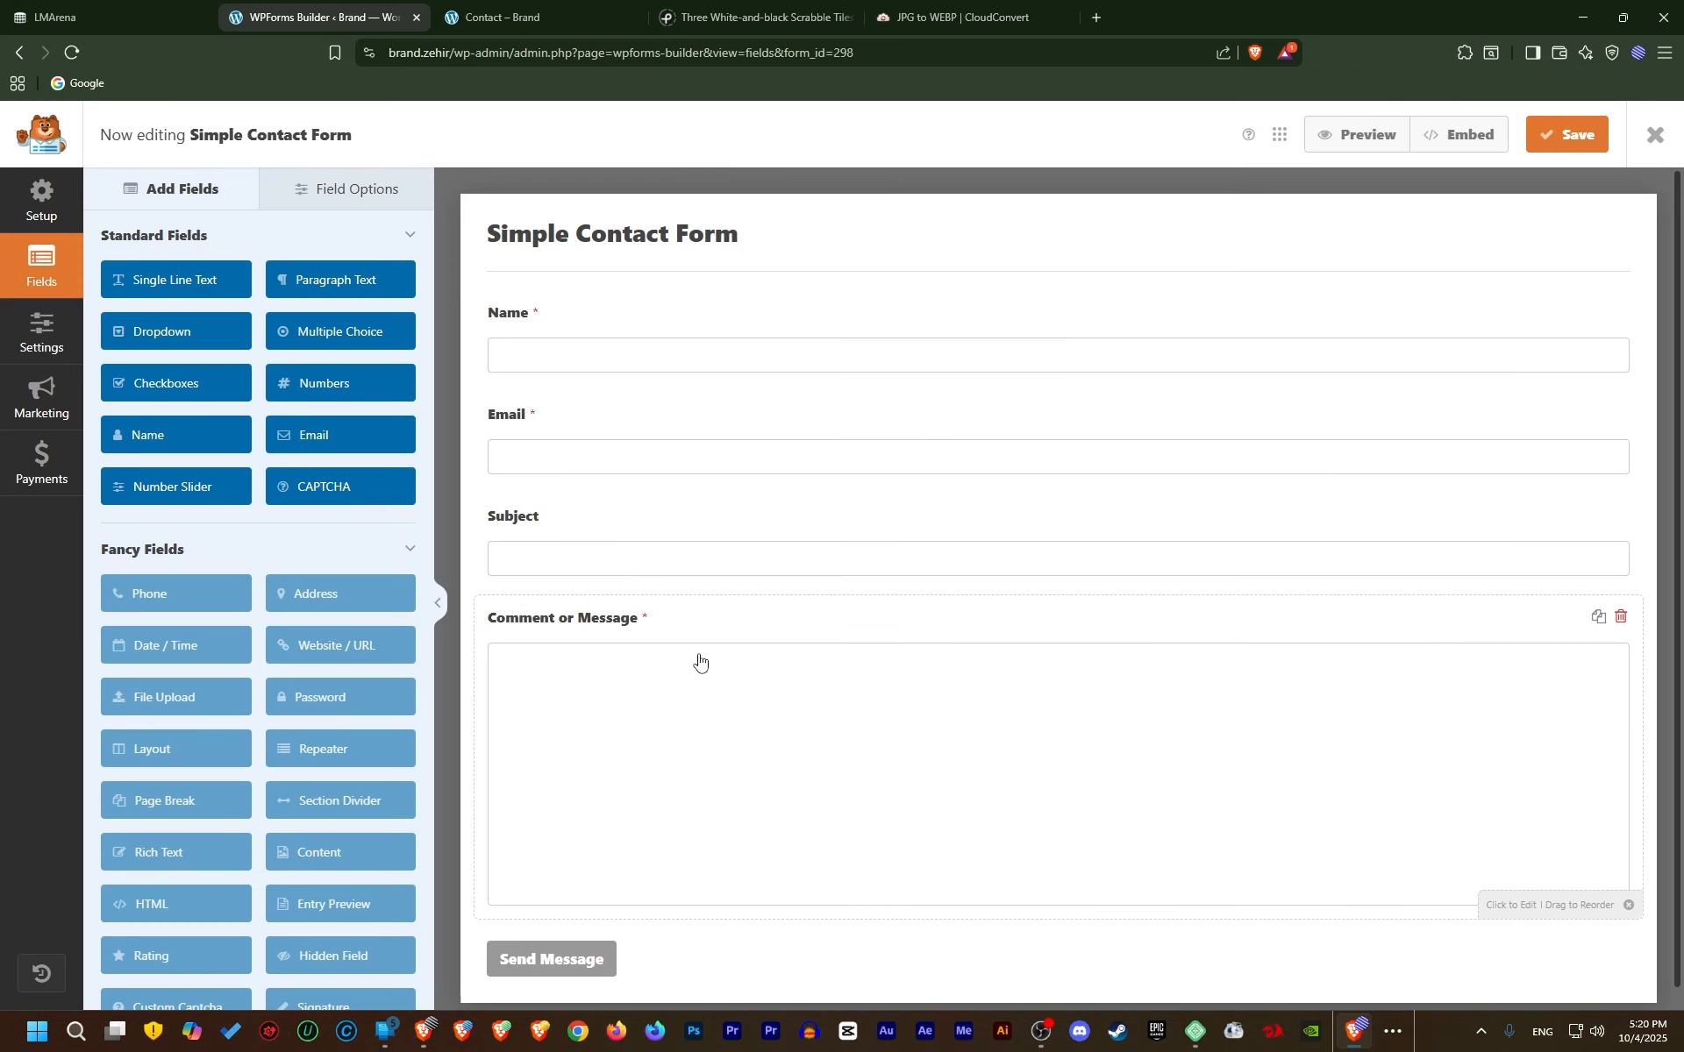
# Glance at the Contact and Home pages, then open the Name field's options in the builder
pyautogui.click(522, 16)
pyautogui.scroll(10, 448, 538)
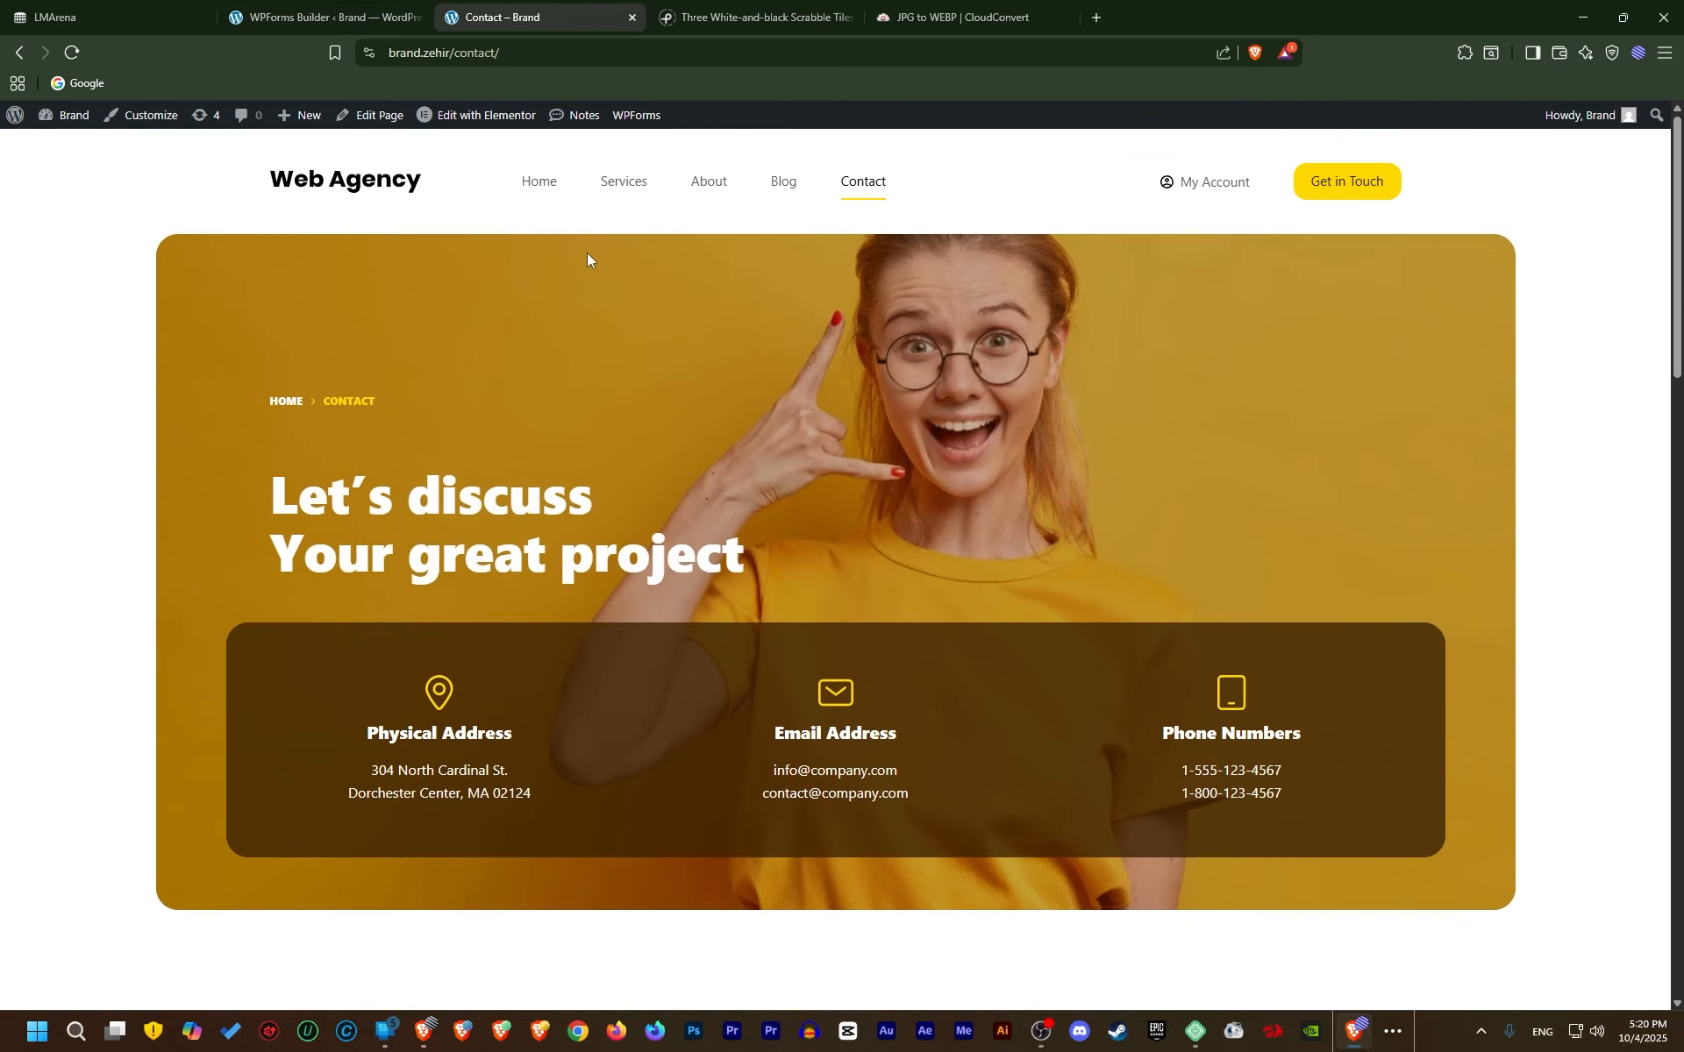
pyautogui.click(541, 184)
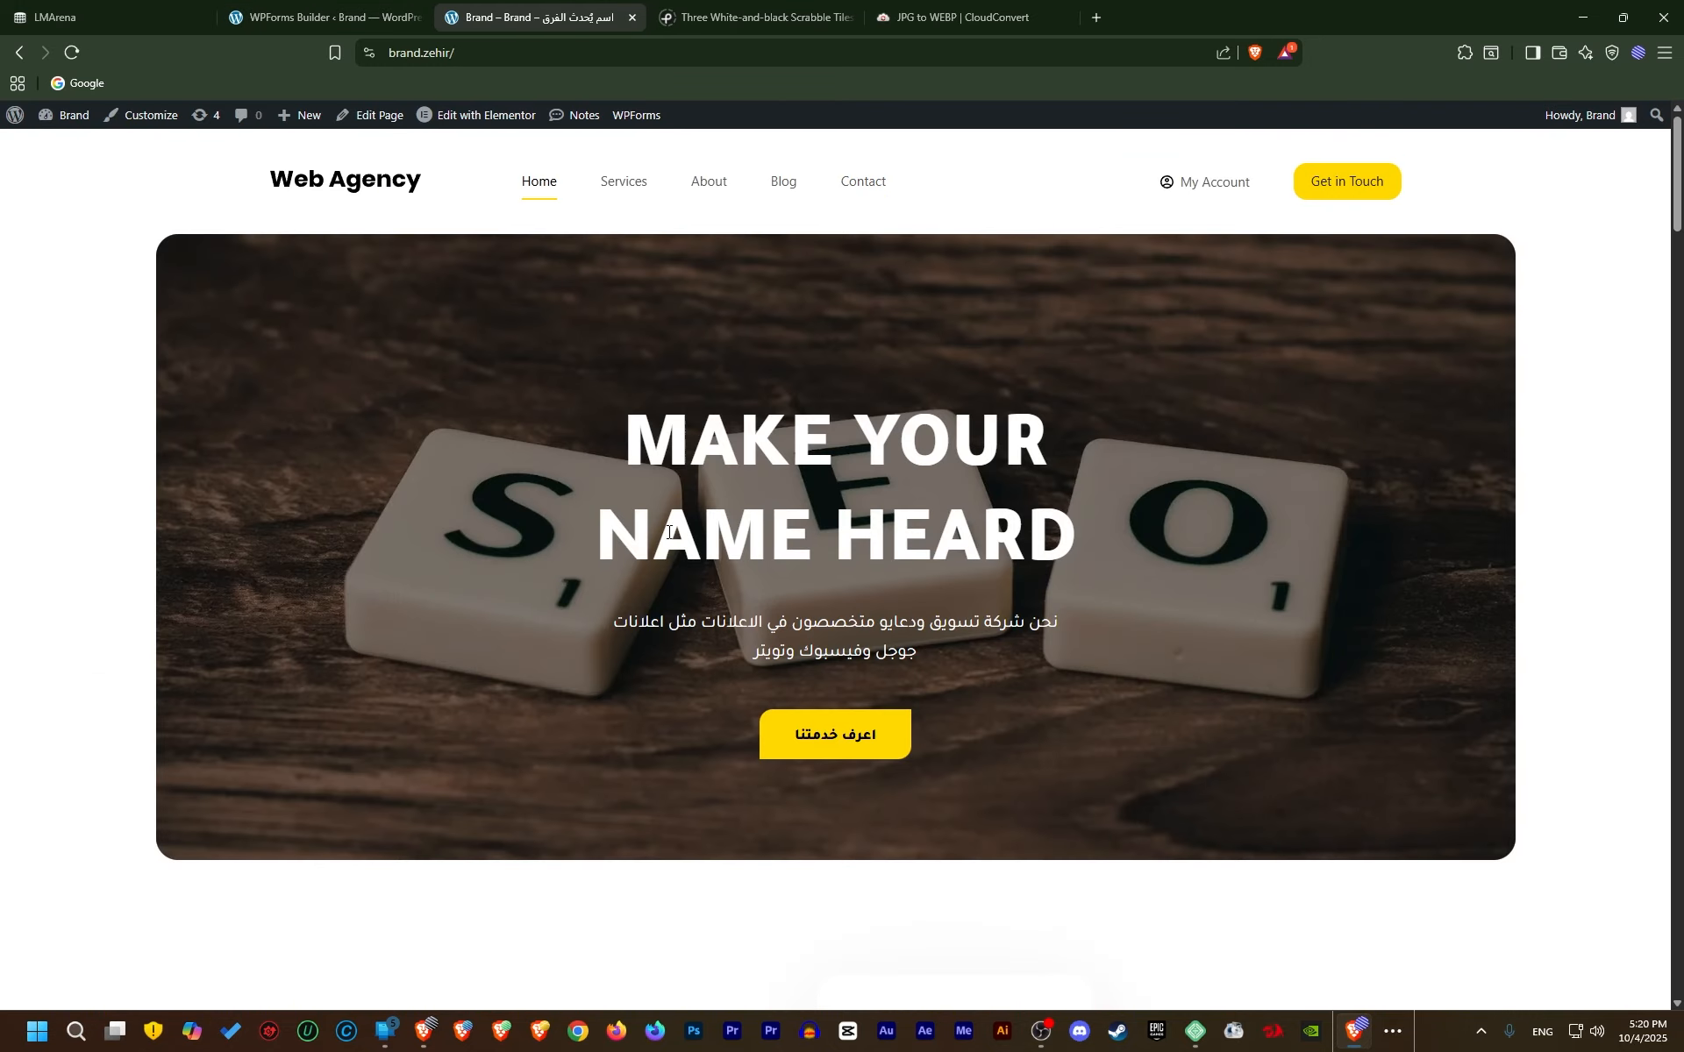
pyautogui.click(360, 15)
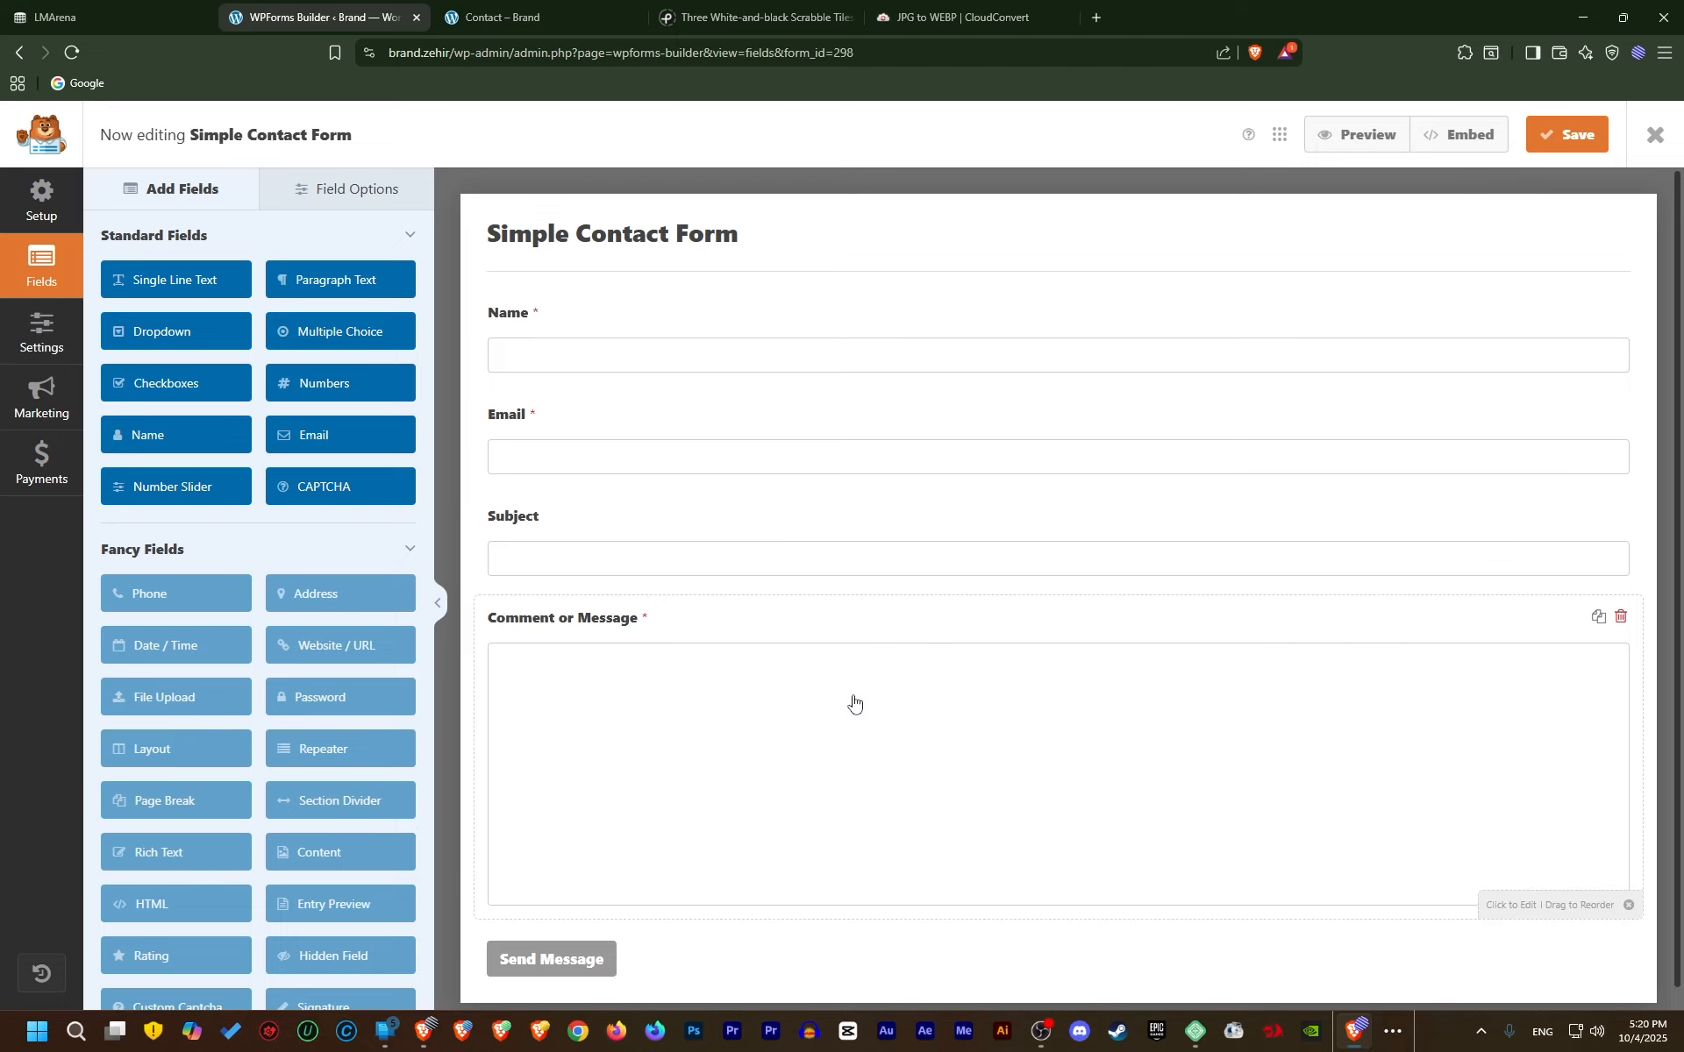
pyautogui.click(626, 317)
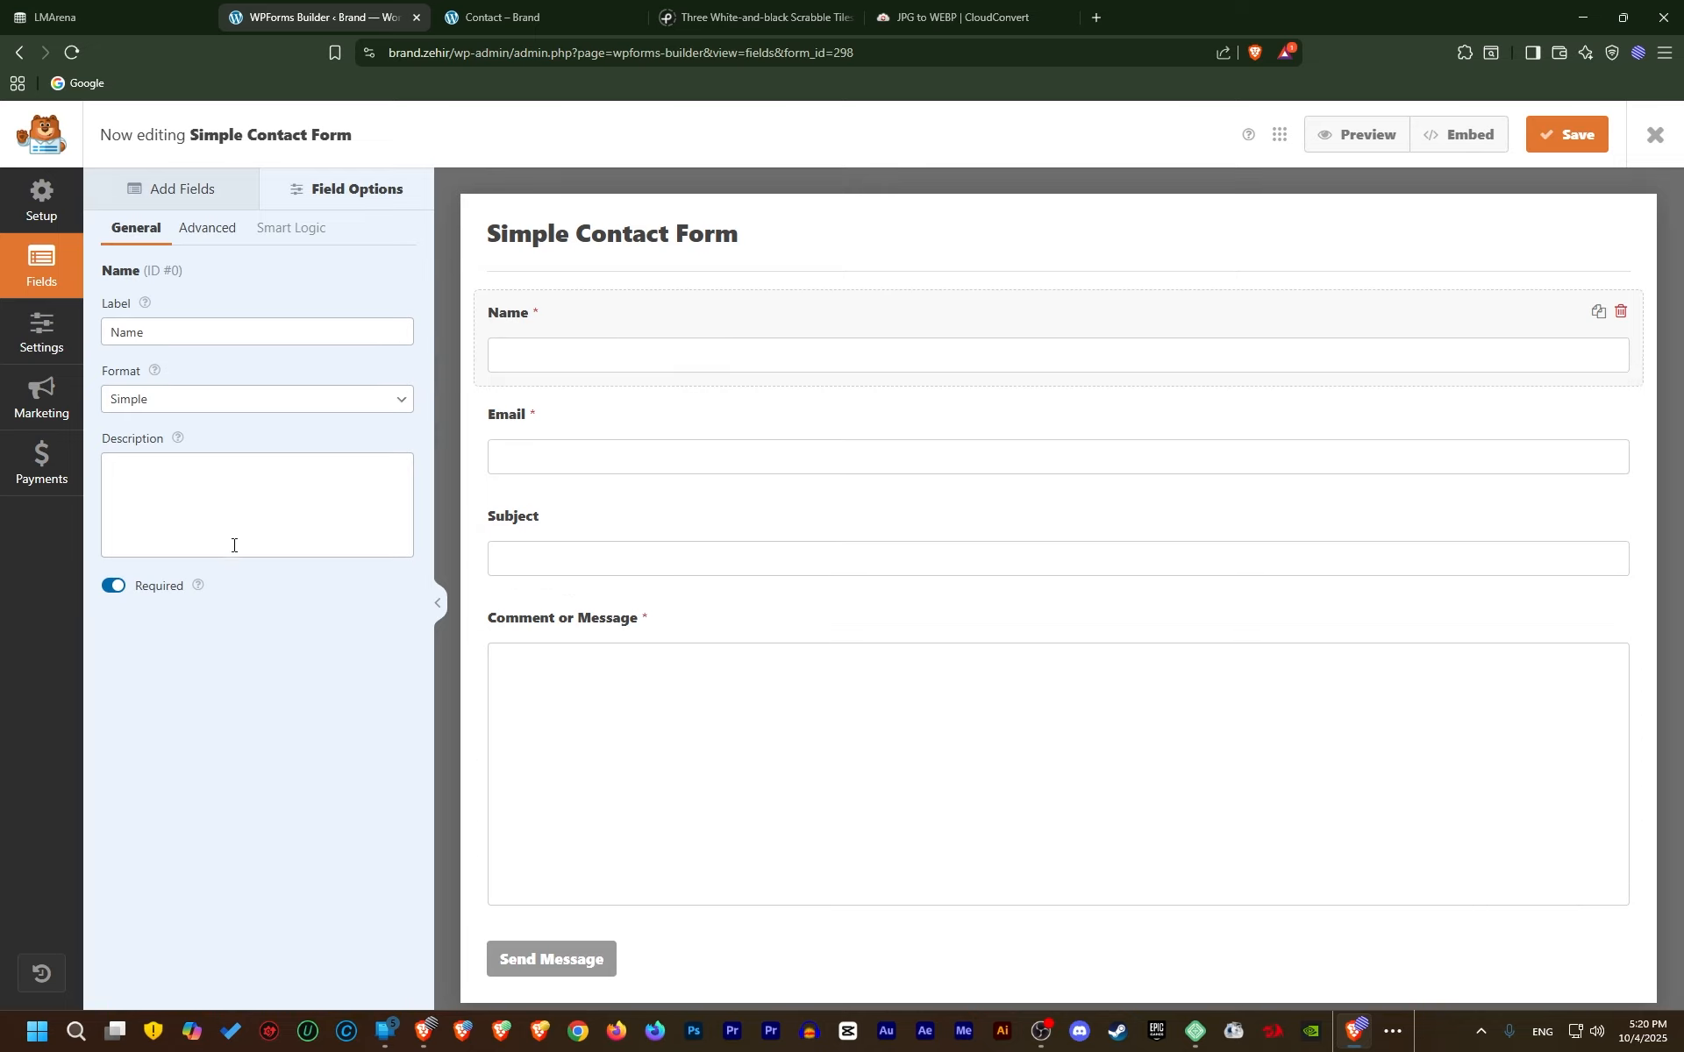
# Relabel the Name field as 'الأسم بالكامل'
pyautogui.click(175, 339)
pyautogui.hotkey('ctrl', 'a')
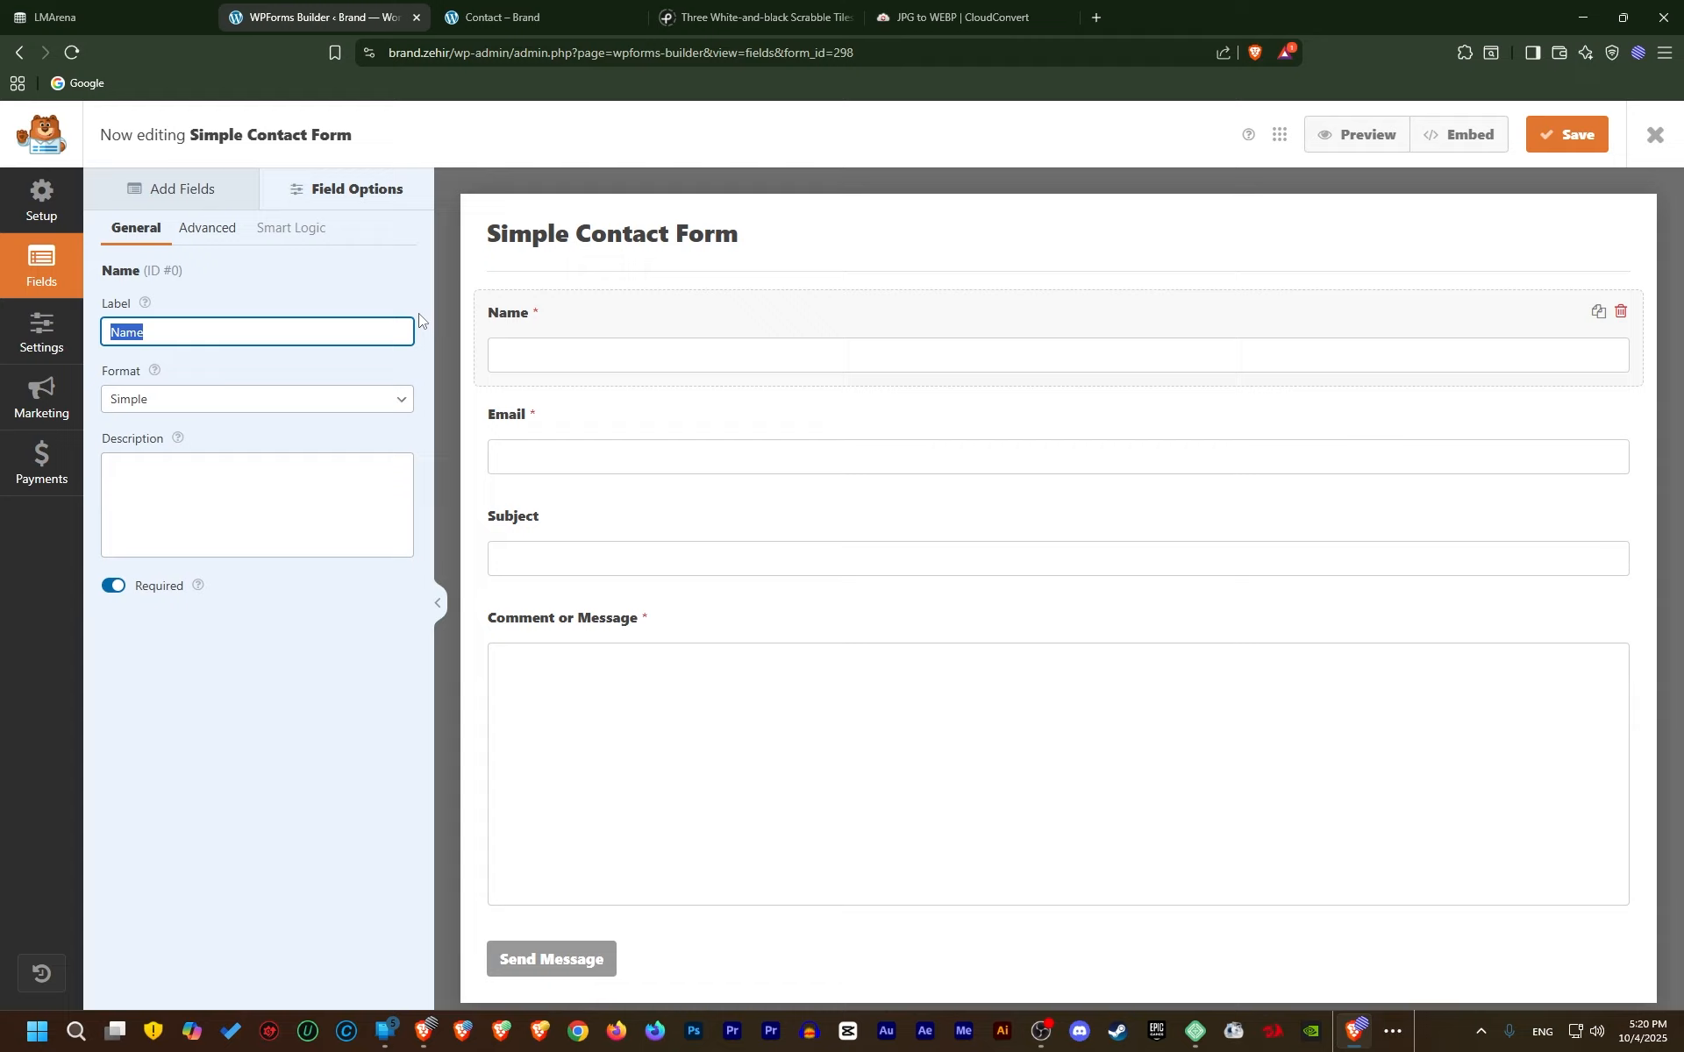
pyautogui.press('BackSpace')
pyautogui.write('الأسم بالكامل')
# Try the First Last and First Middle Last name formats, then settle on Simple
pyautogui.click(230, 396)
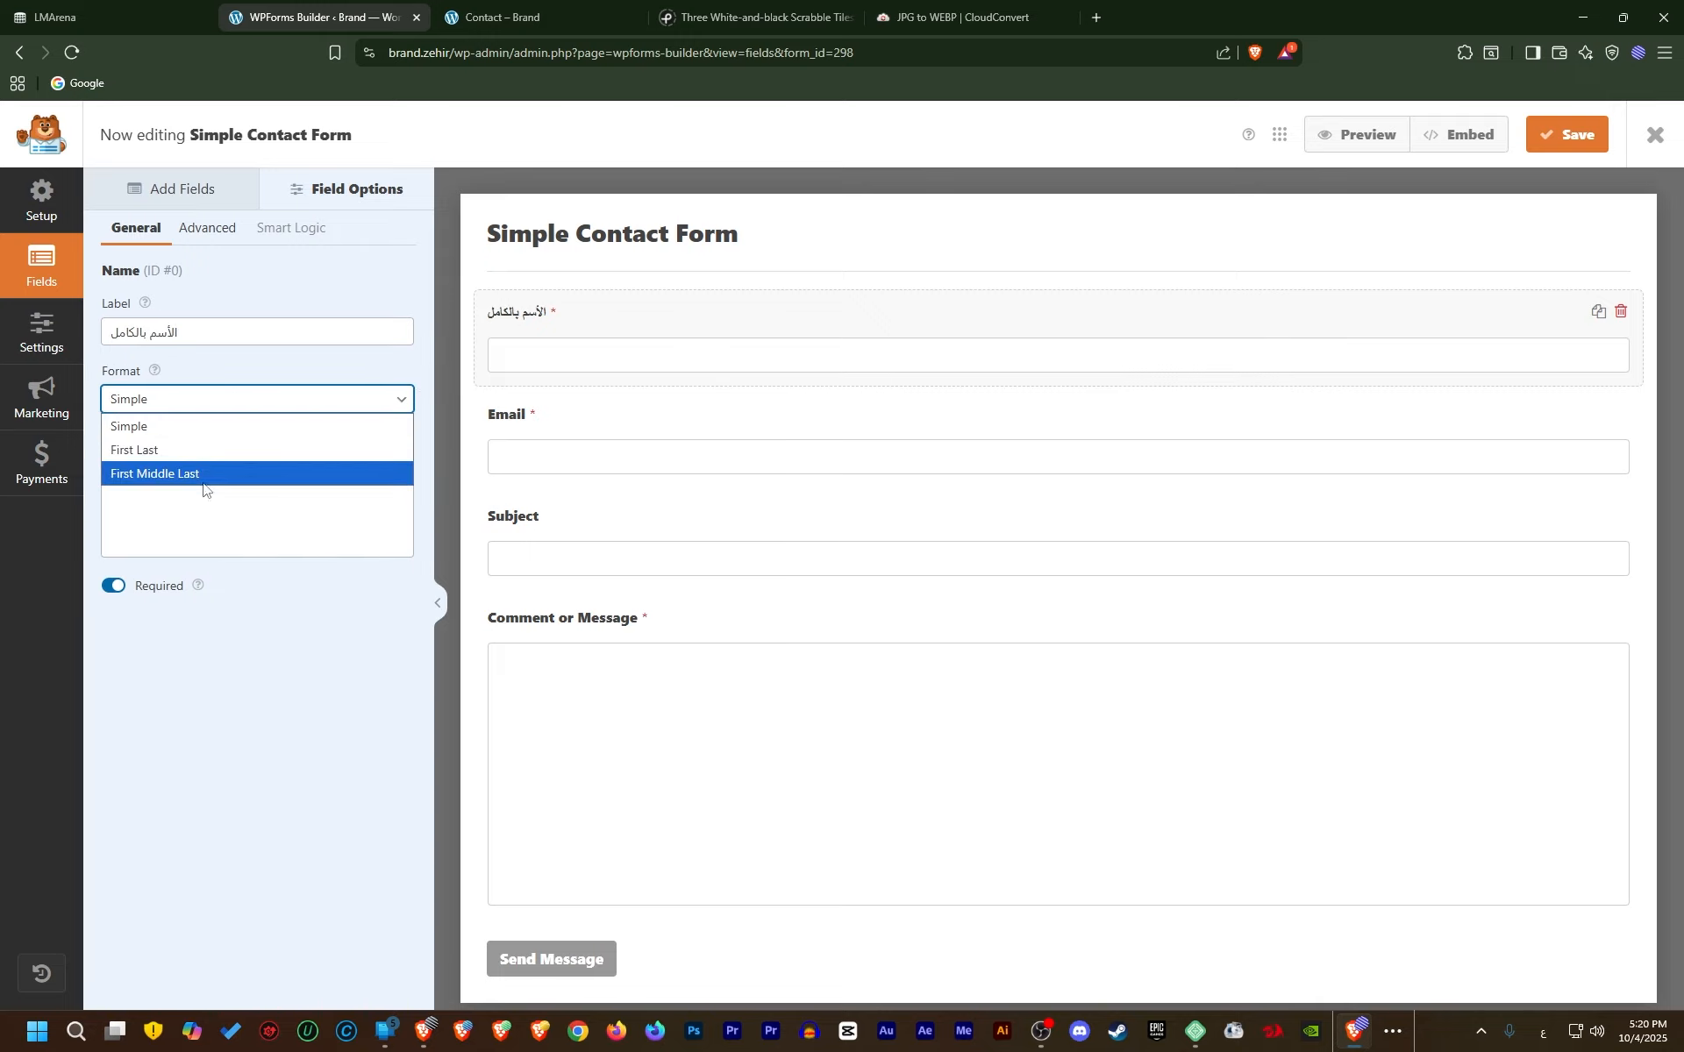
pyautogui.click(219, 371)
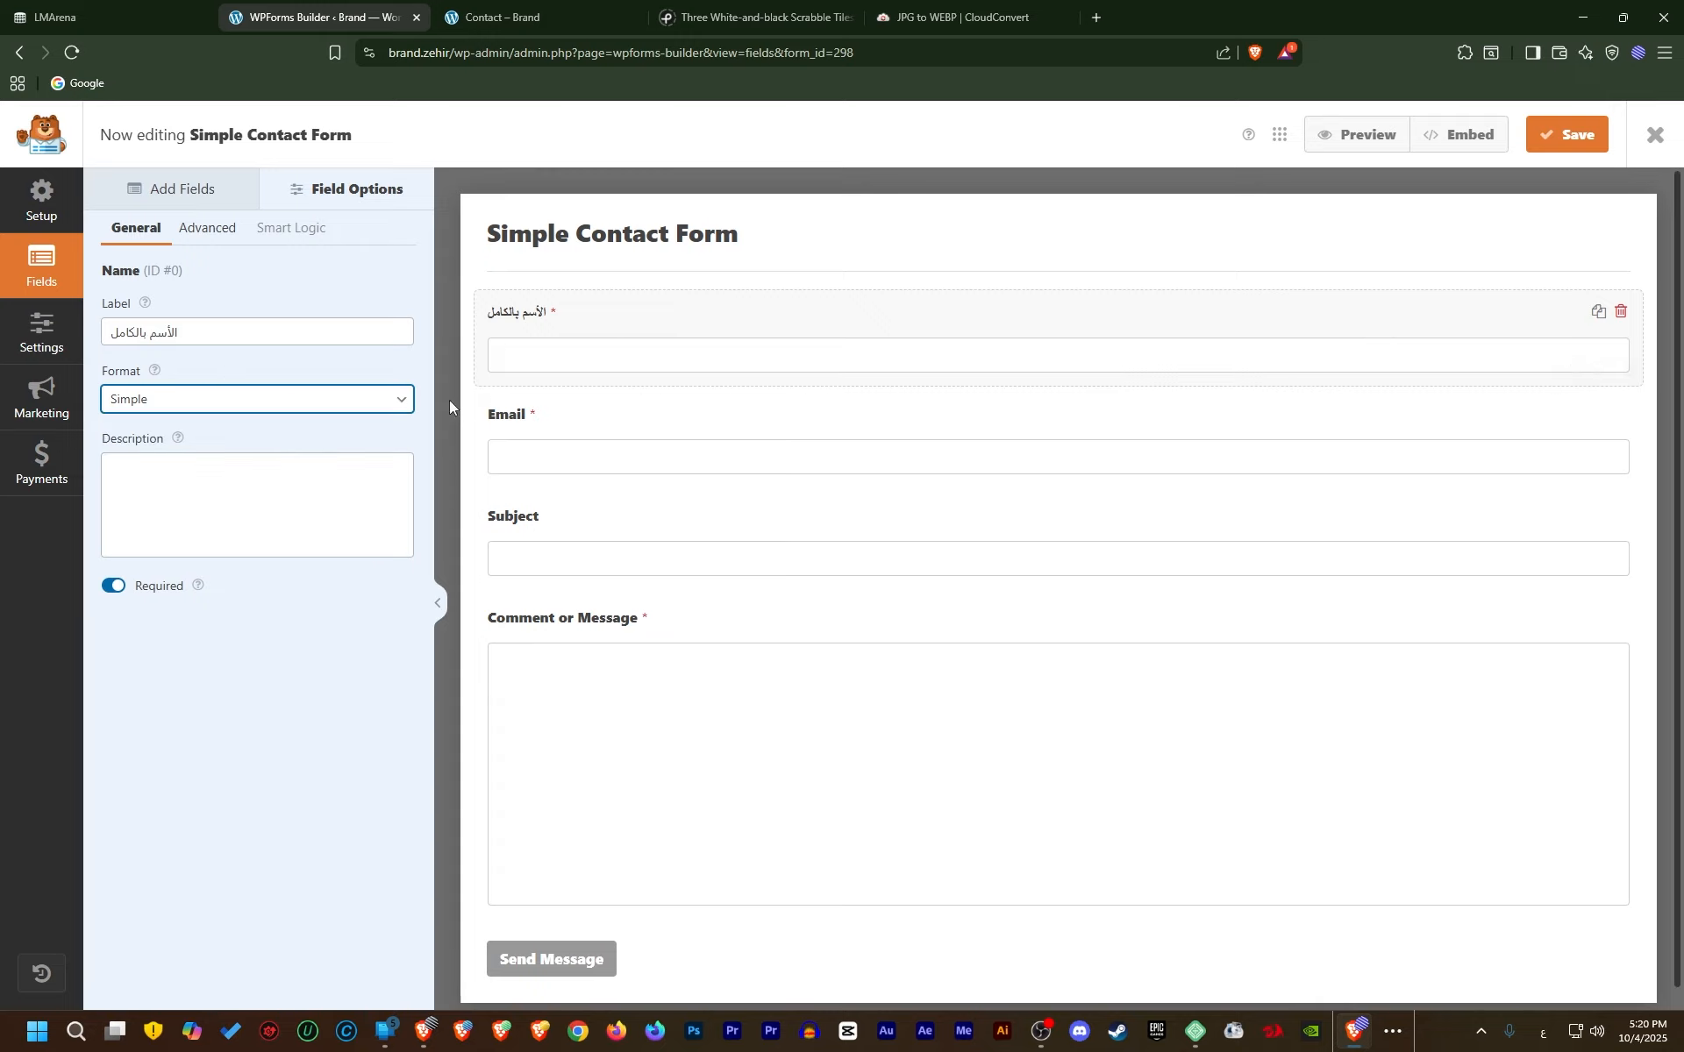
pyautogui.click(193, 408)
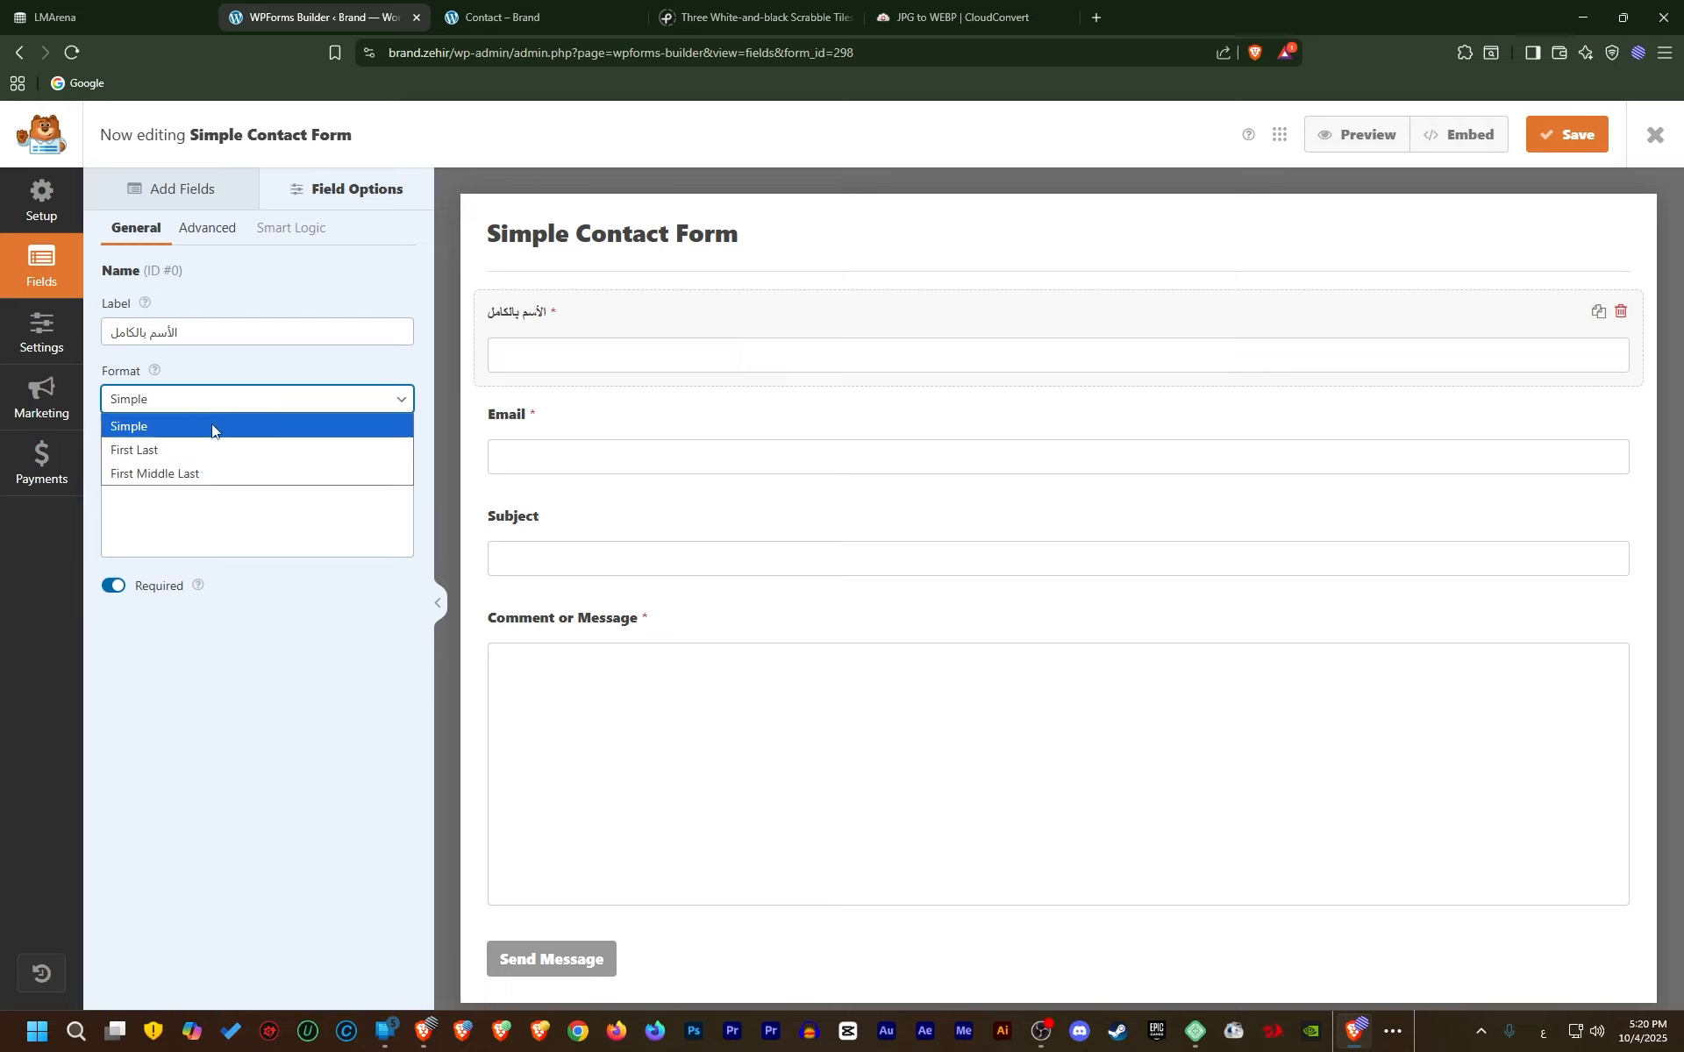
pyautogui.click(198, 449)
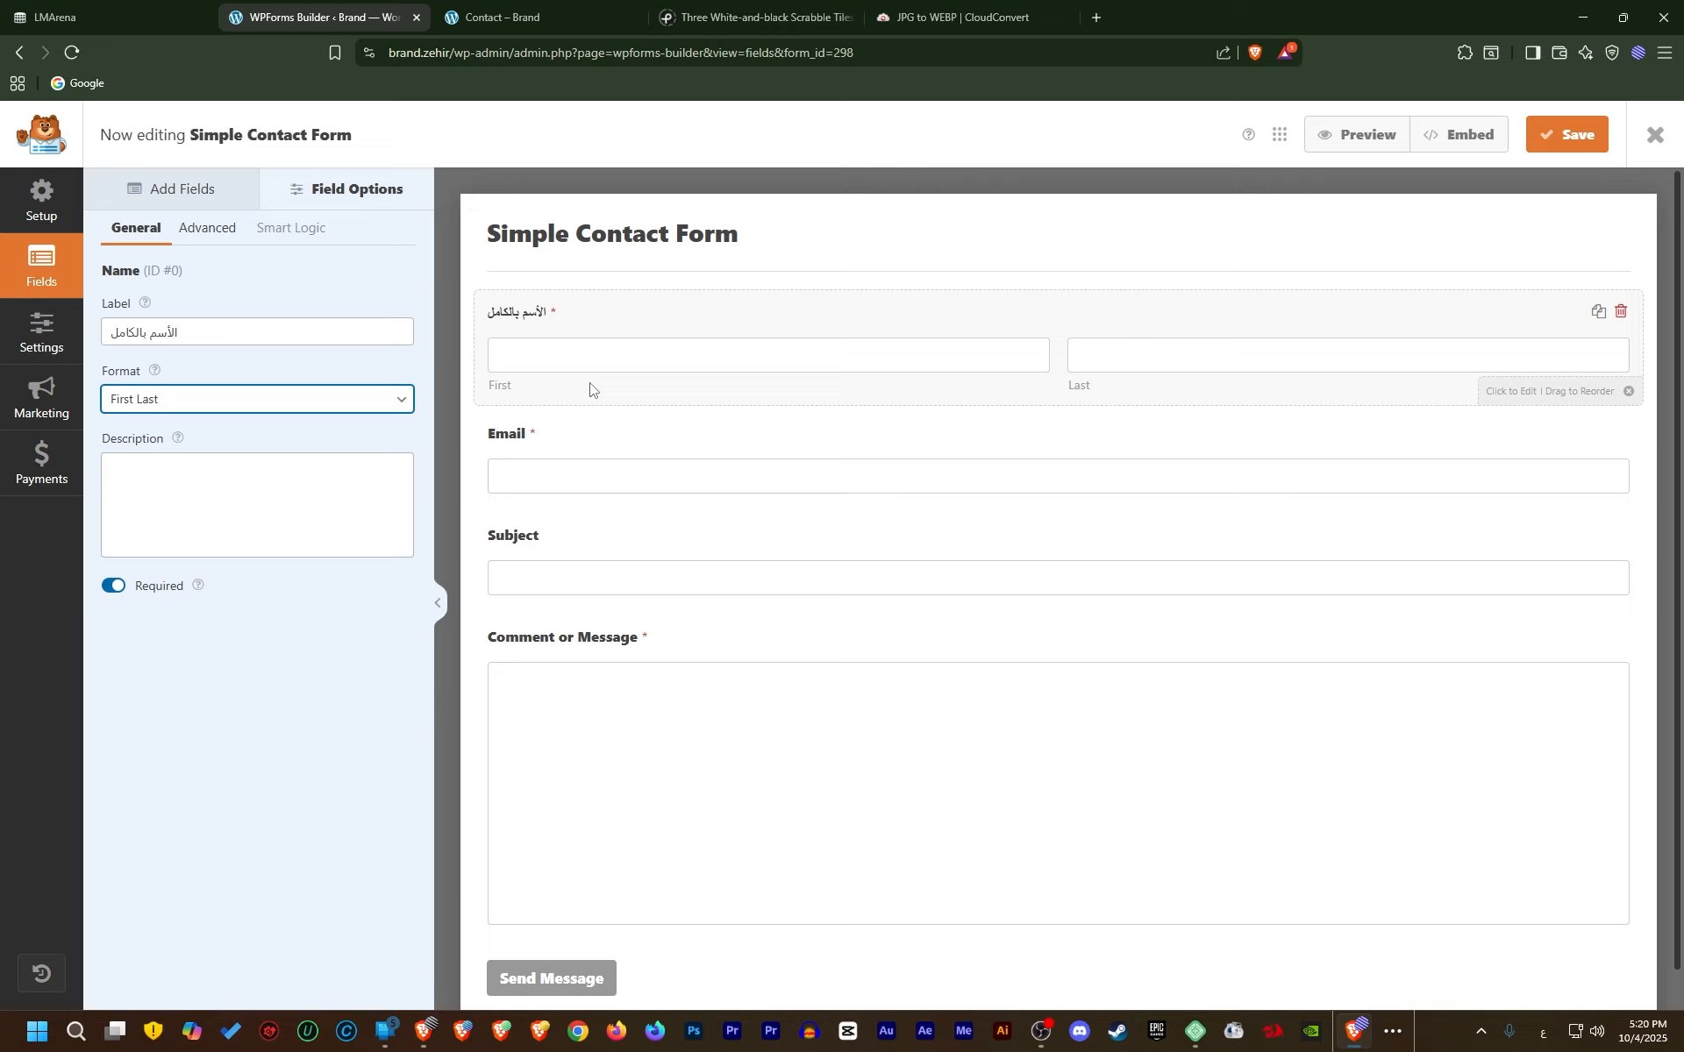
pyautogui.click(324, 399)
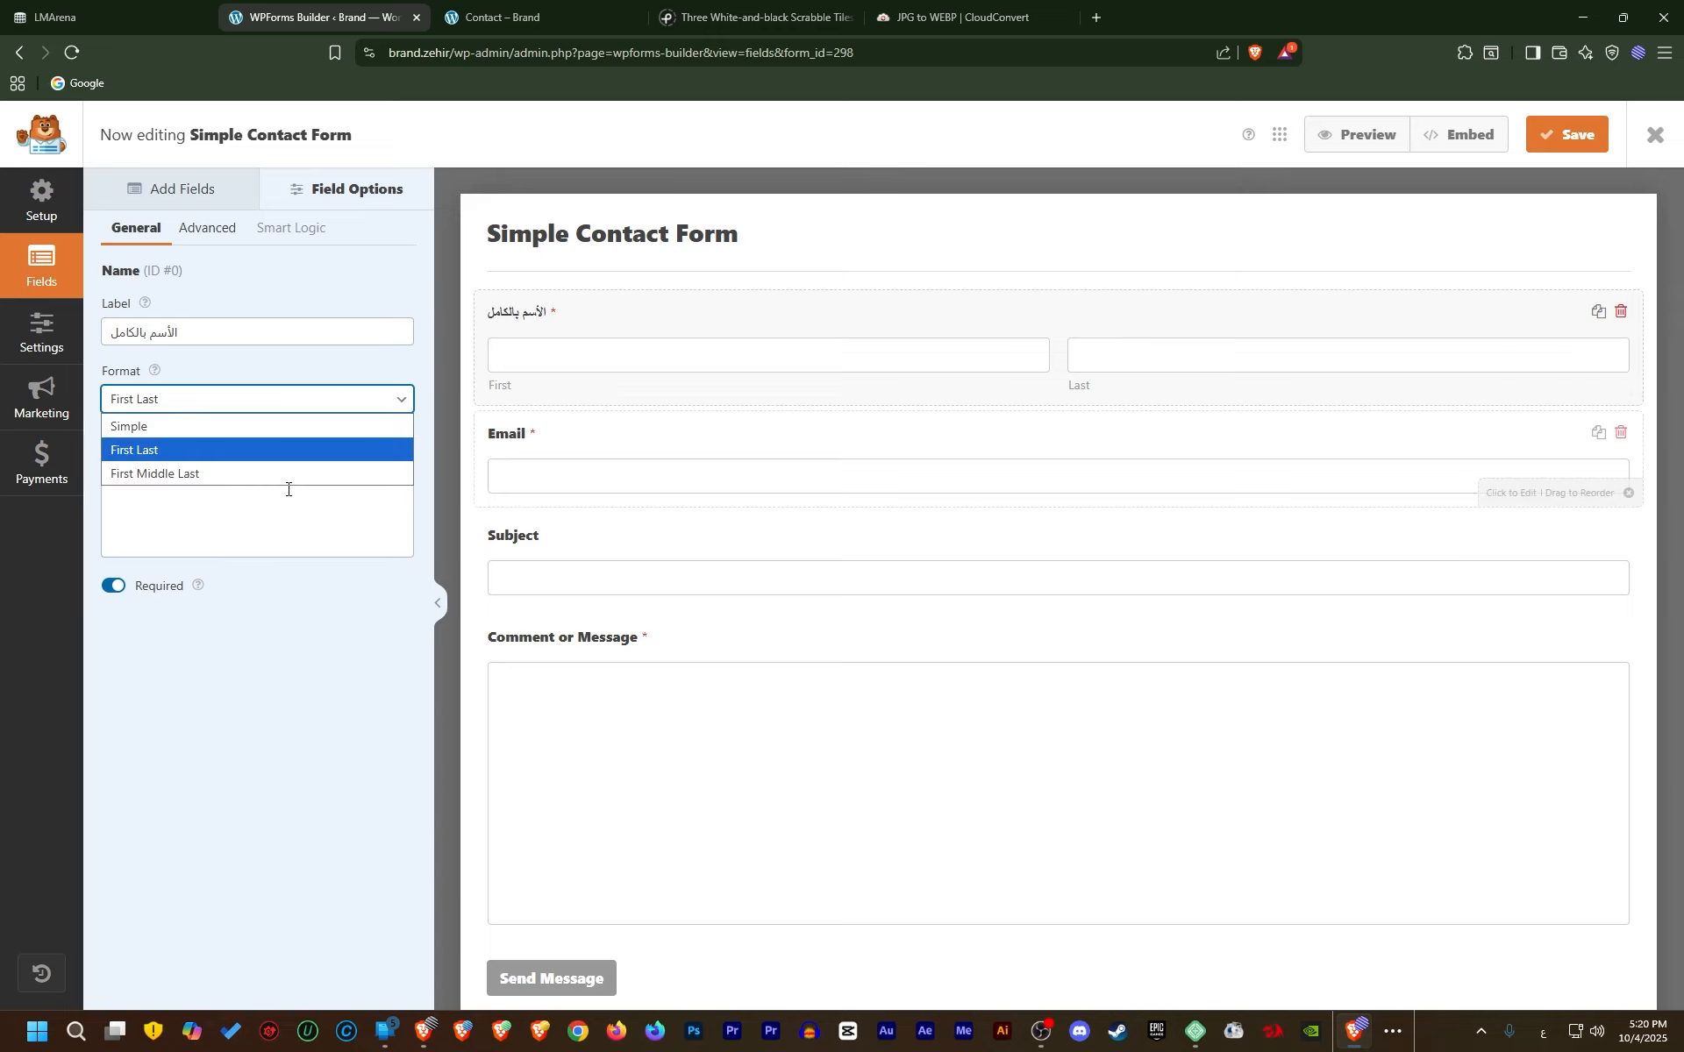
pyautogui.click(197, 478)
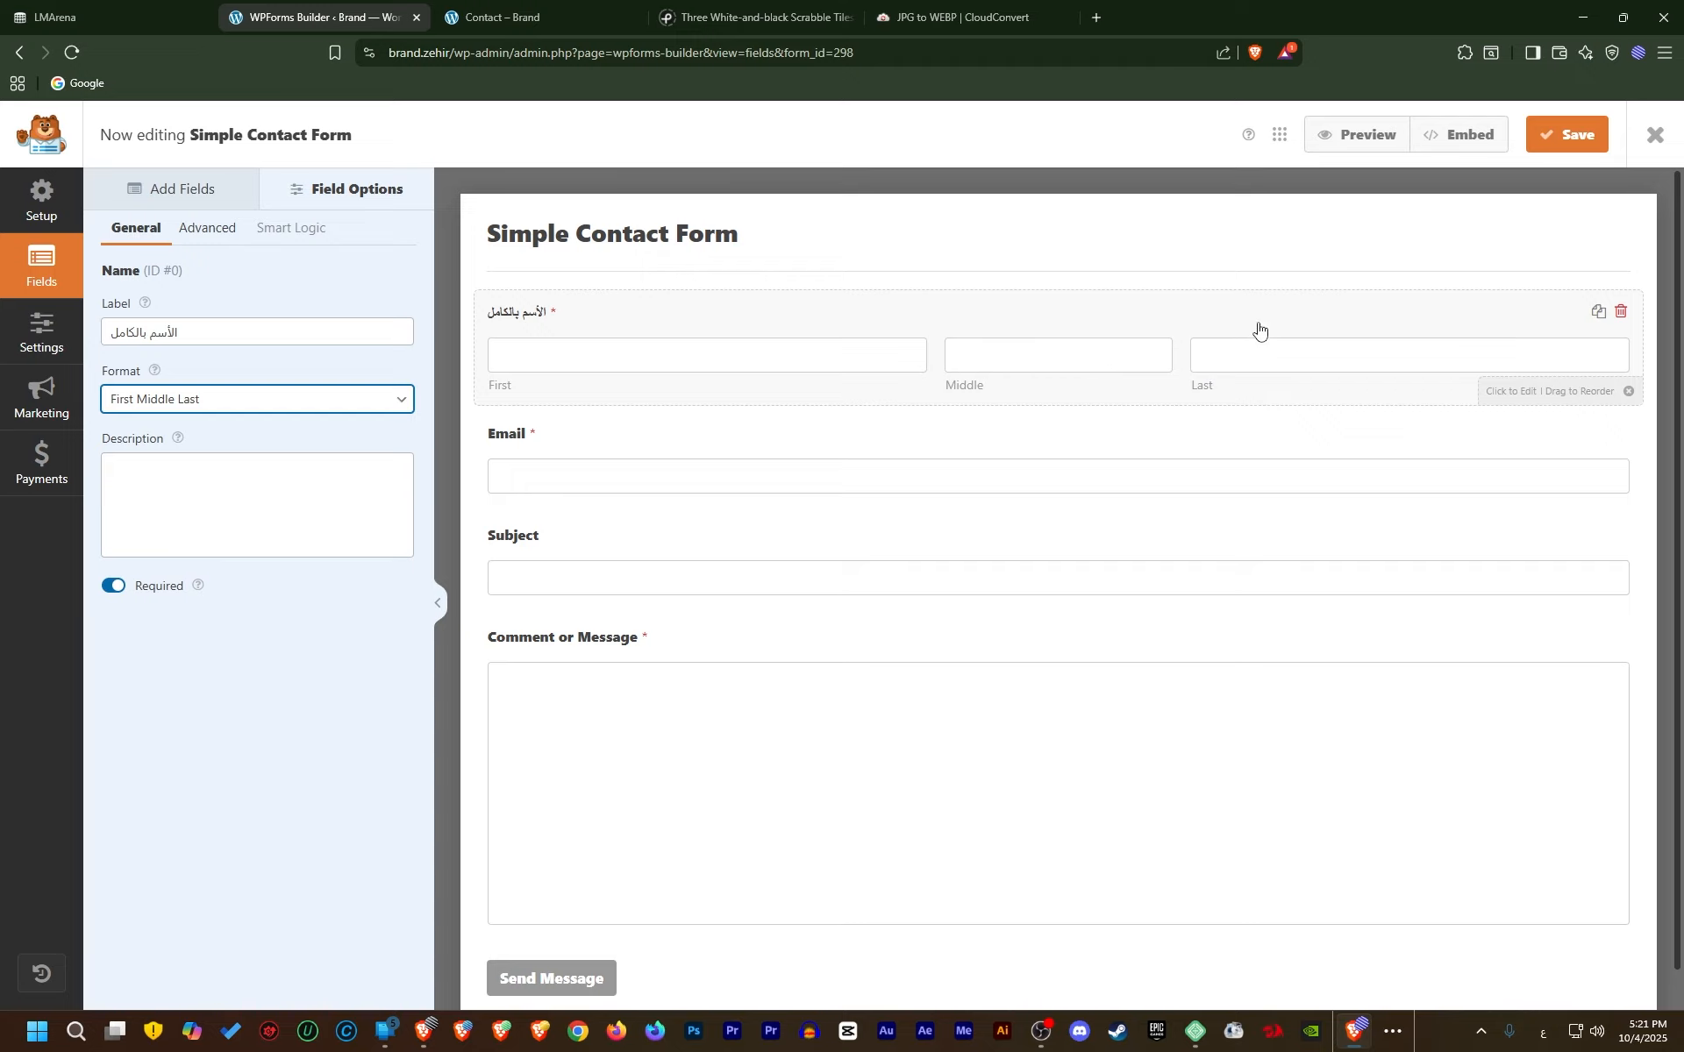
pyautogui.click(300, 406)
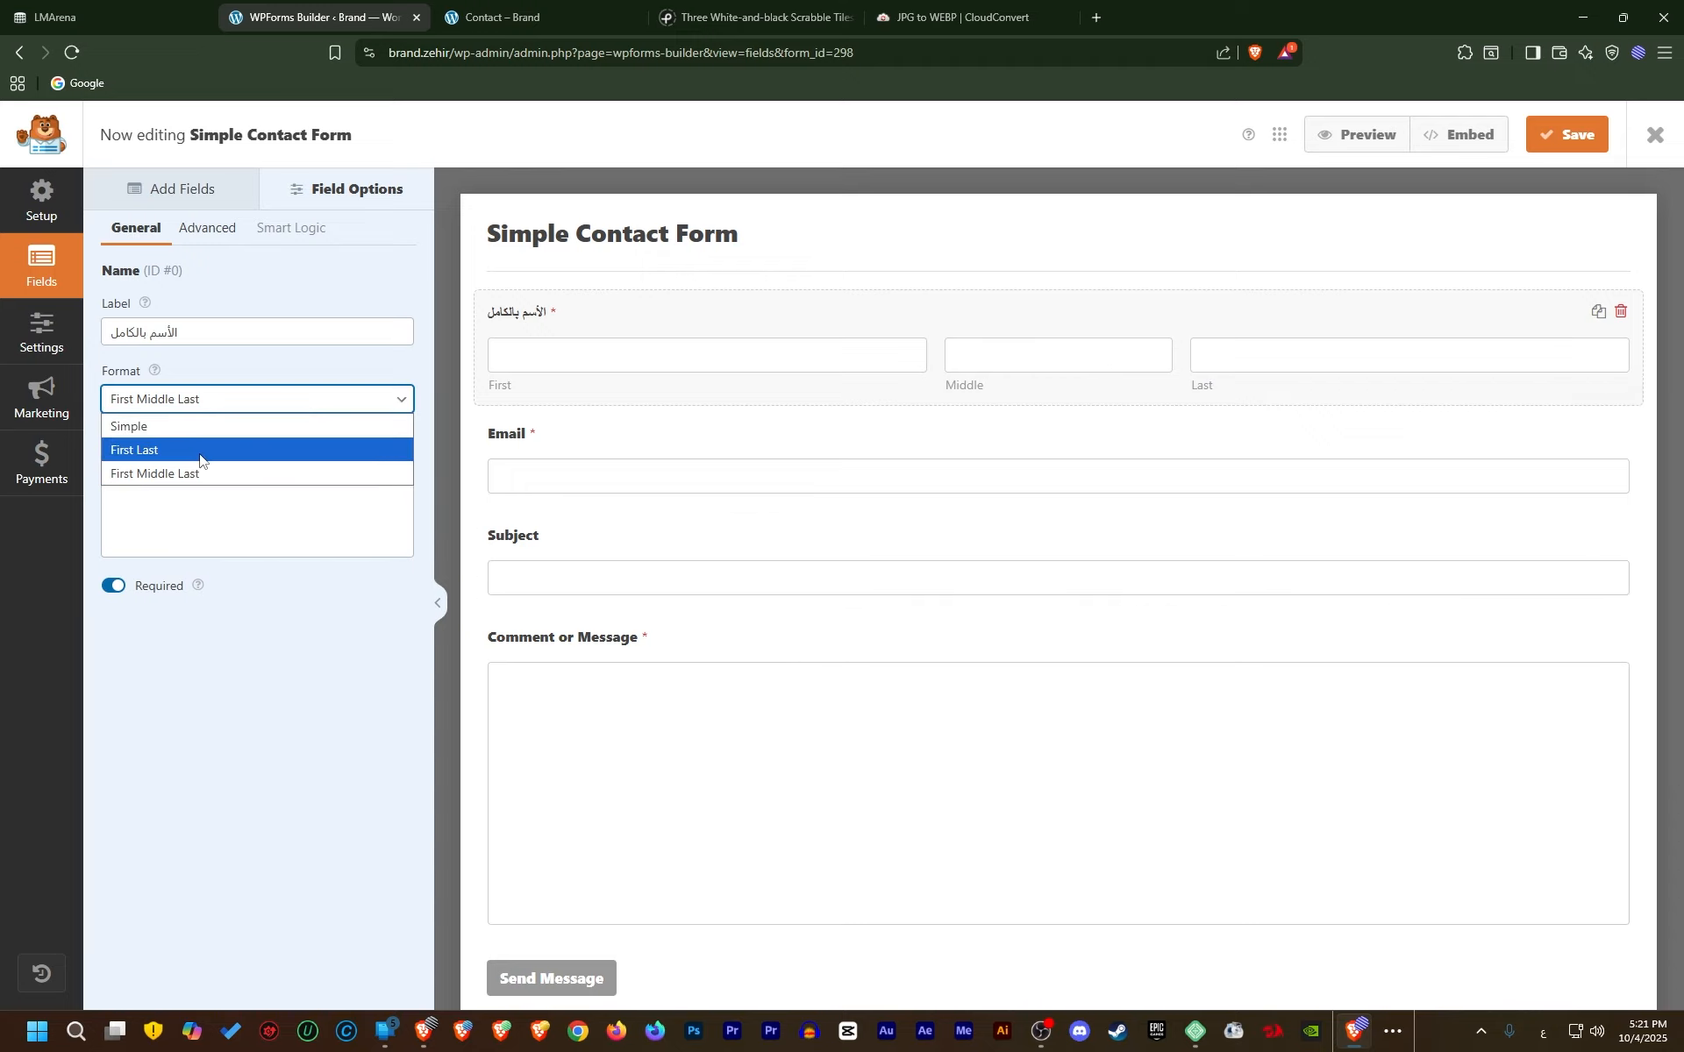
pyautogui.click(255, 424)
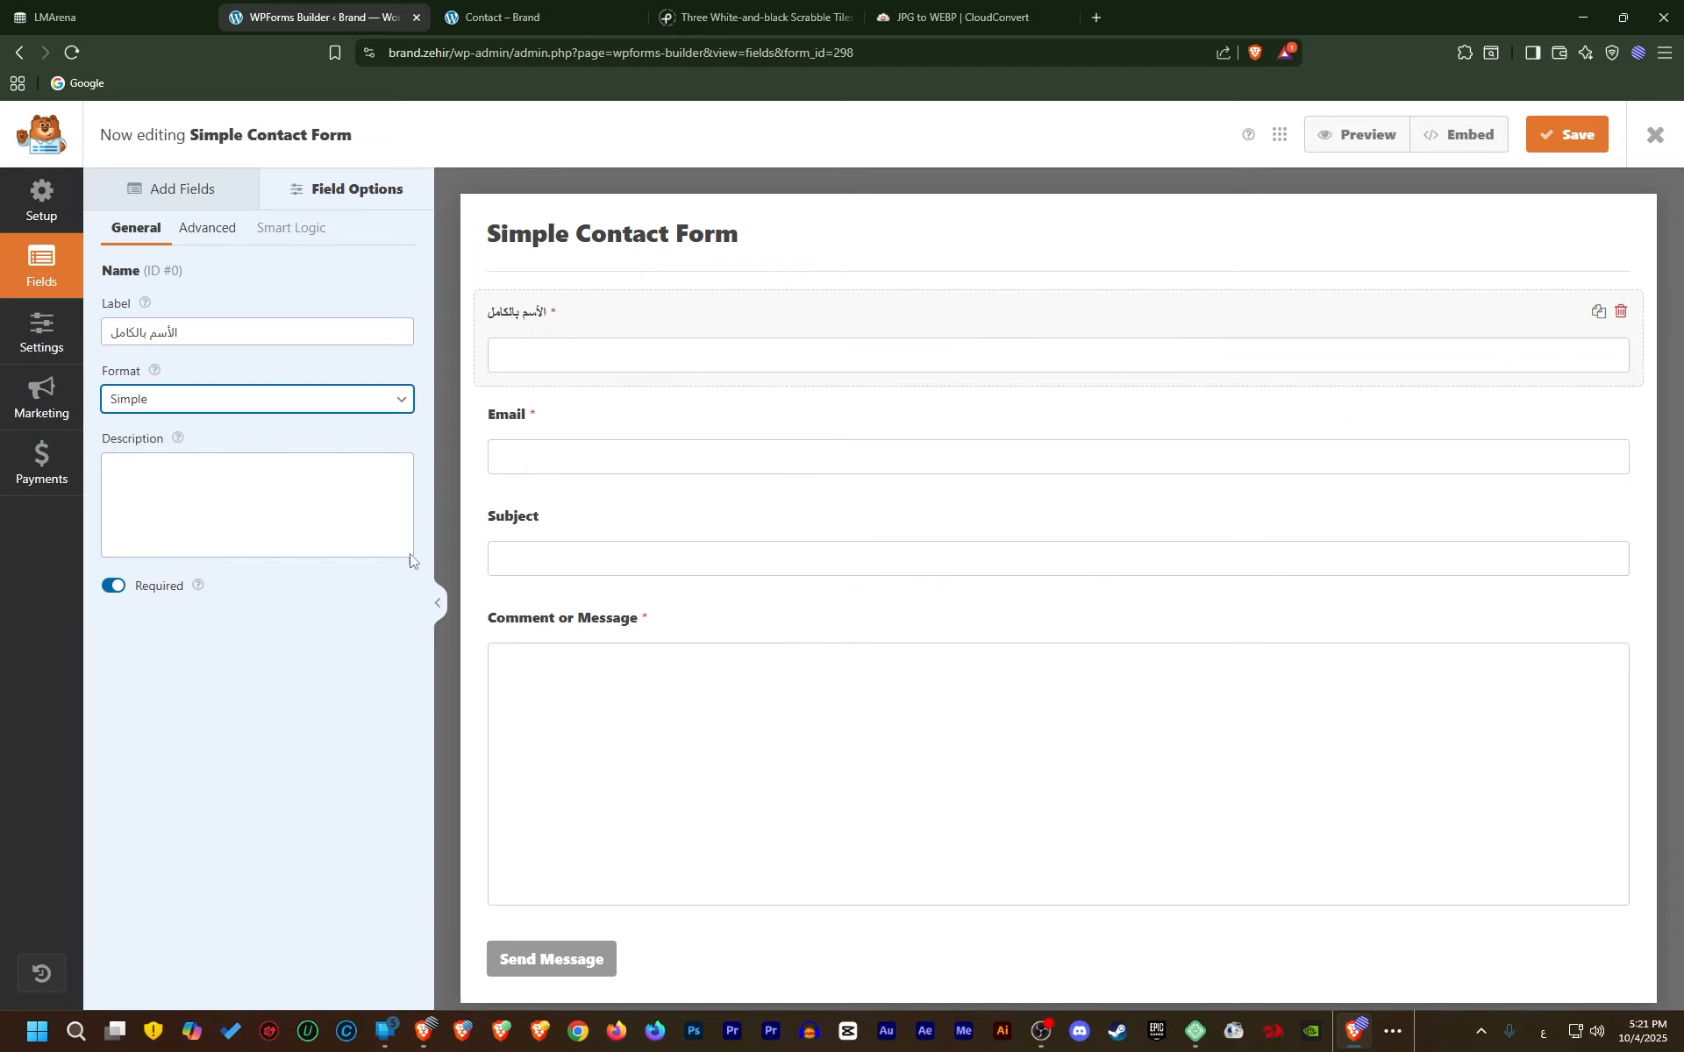
# Change the Name field's label to 'الاسم'
pyautogui.click(223, 342)
pyautogui.hotkey('ctrl', 'a')
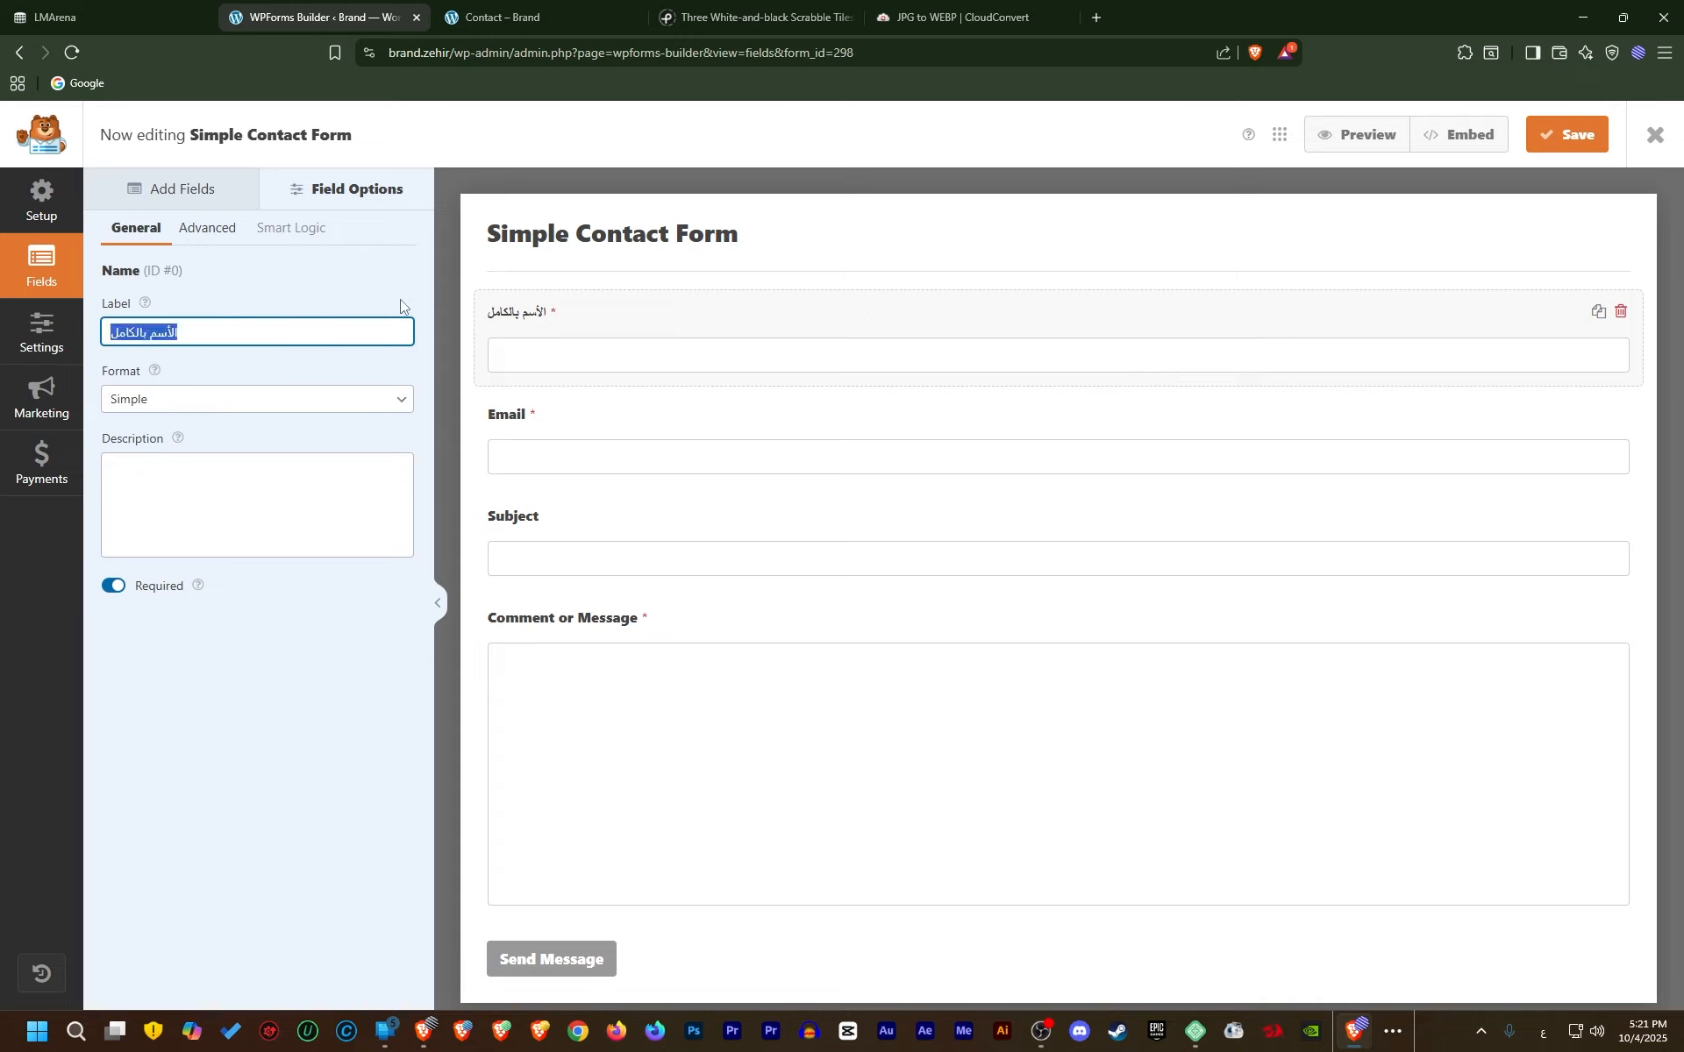
pyautogui.write('الاسم')
pyautogui.click(215, 231)
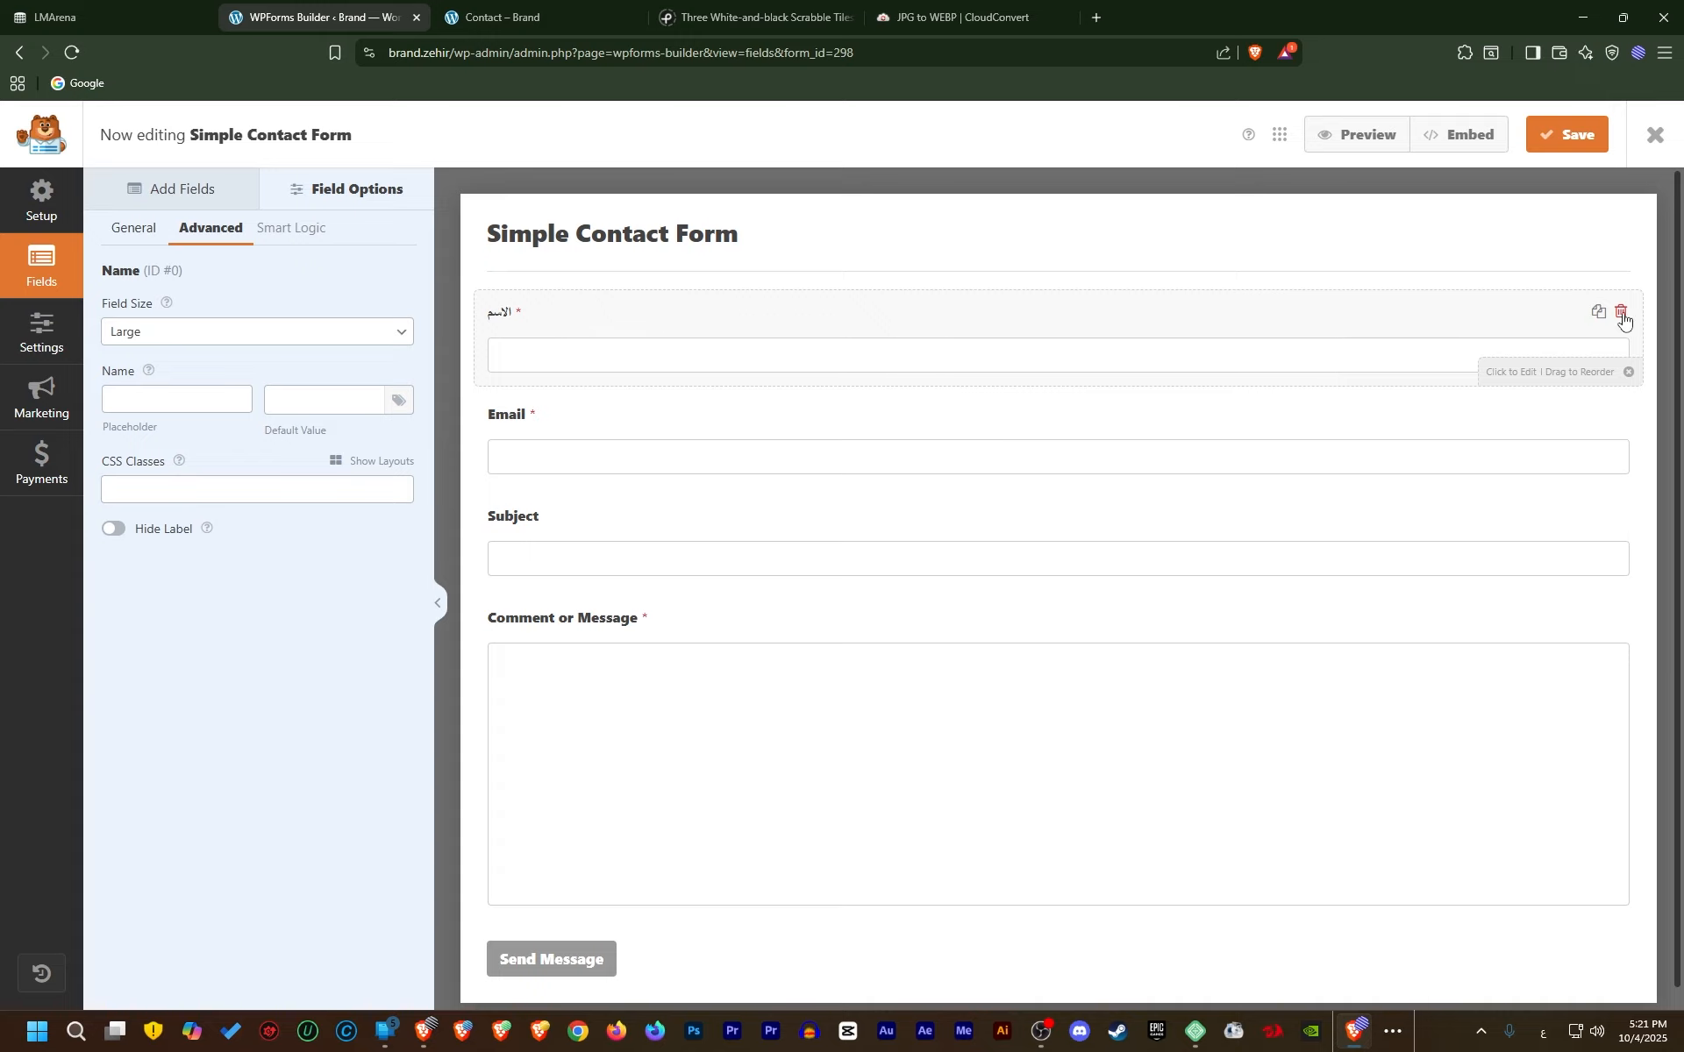
pyautogui.click(238, 341)
pyautogui.click(218, 383)
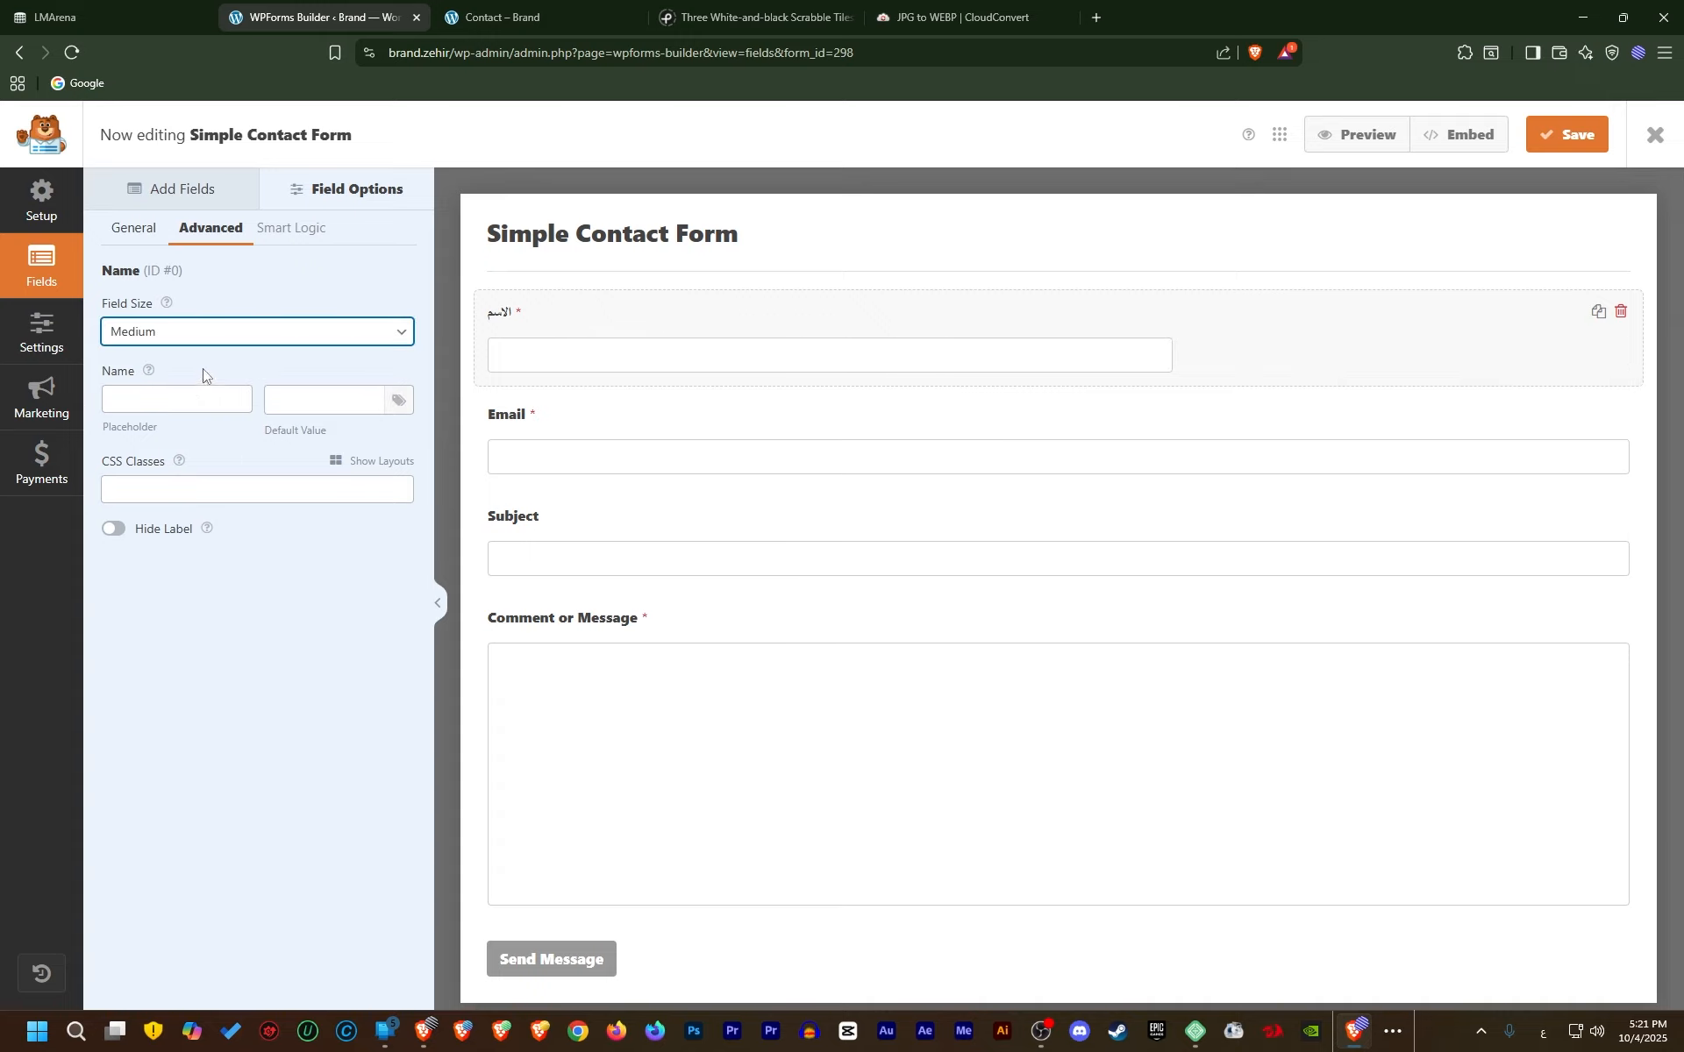
pyautogui.click(197, 338)
pyautogui.click(193, 356)
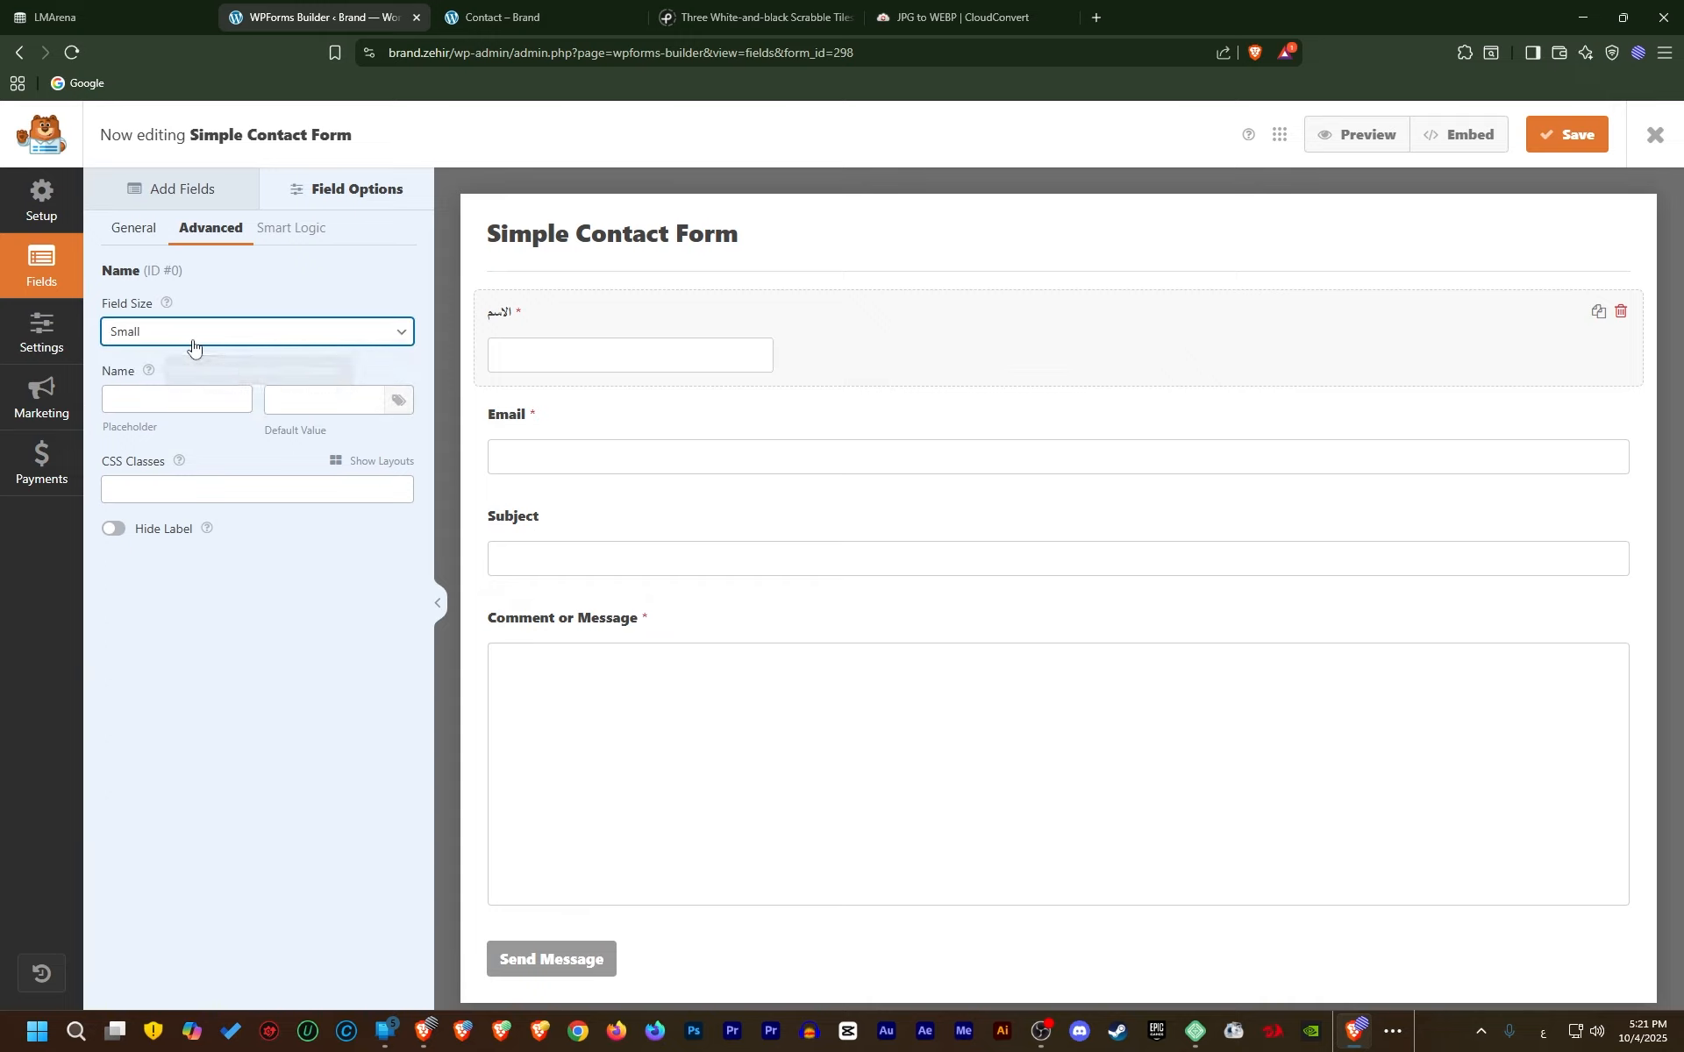
pyautogui.click(208, 342)
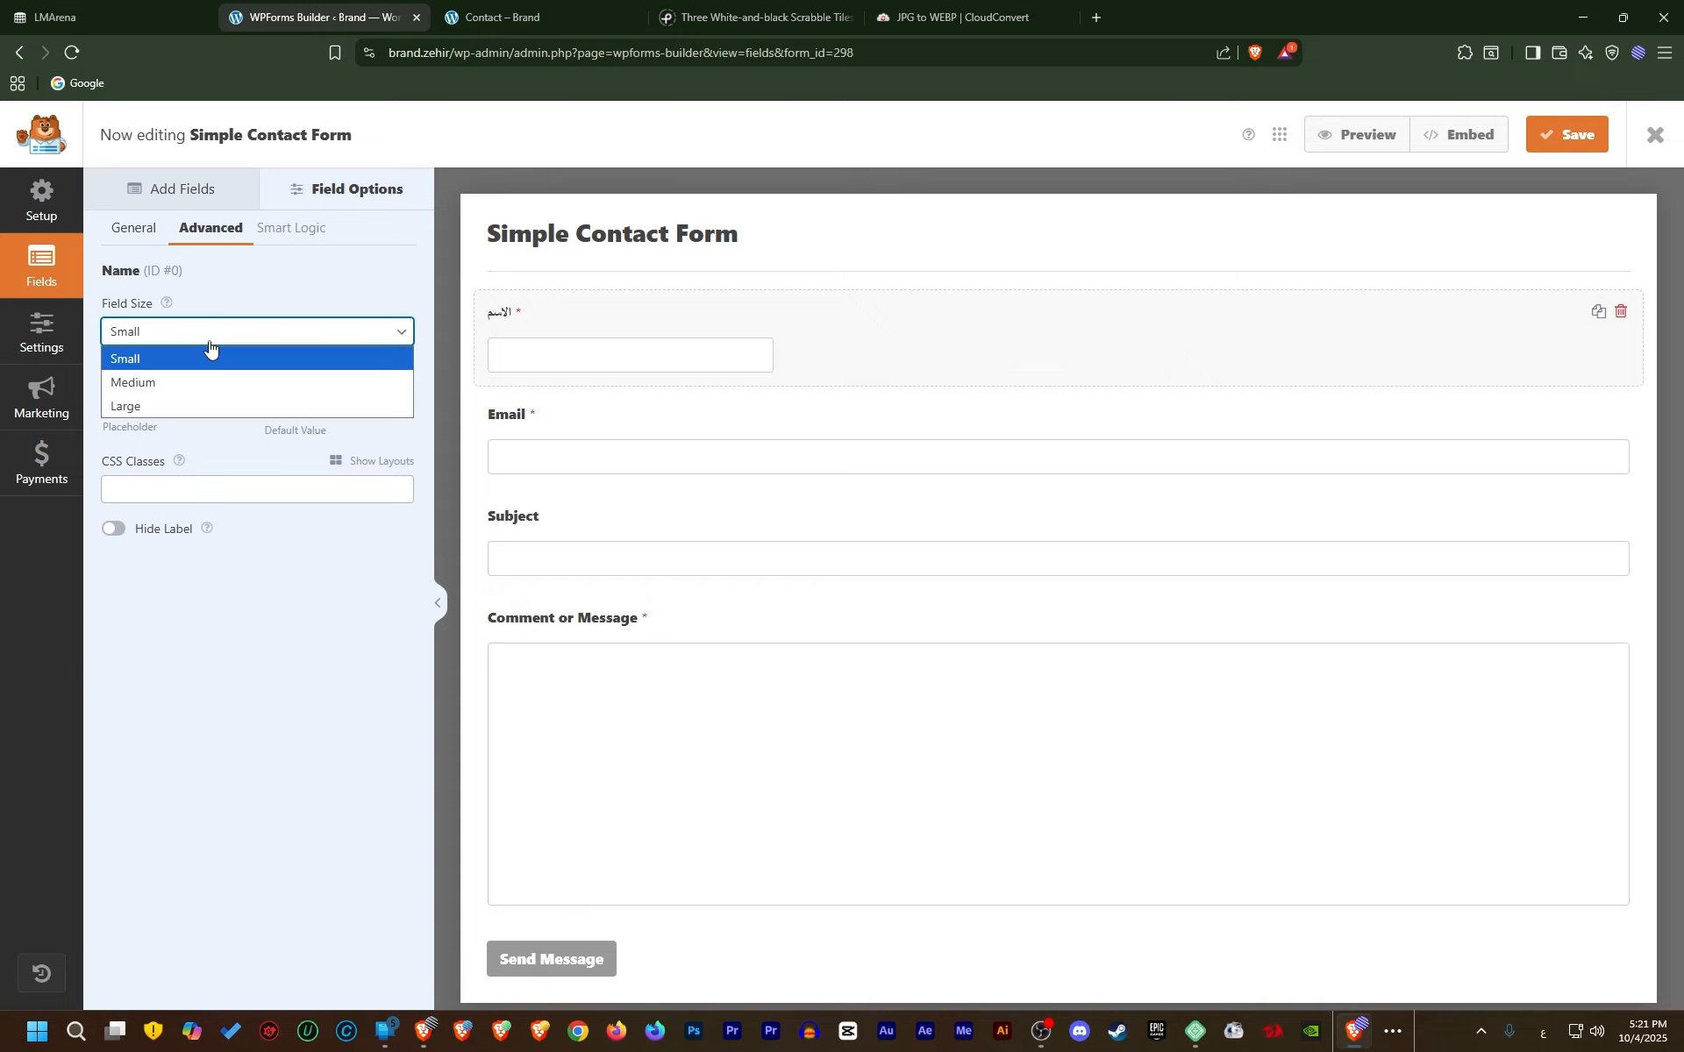
pyautogui.click(170, 402)
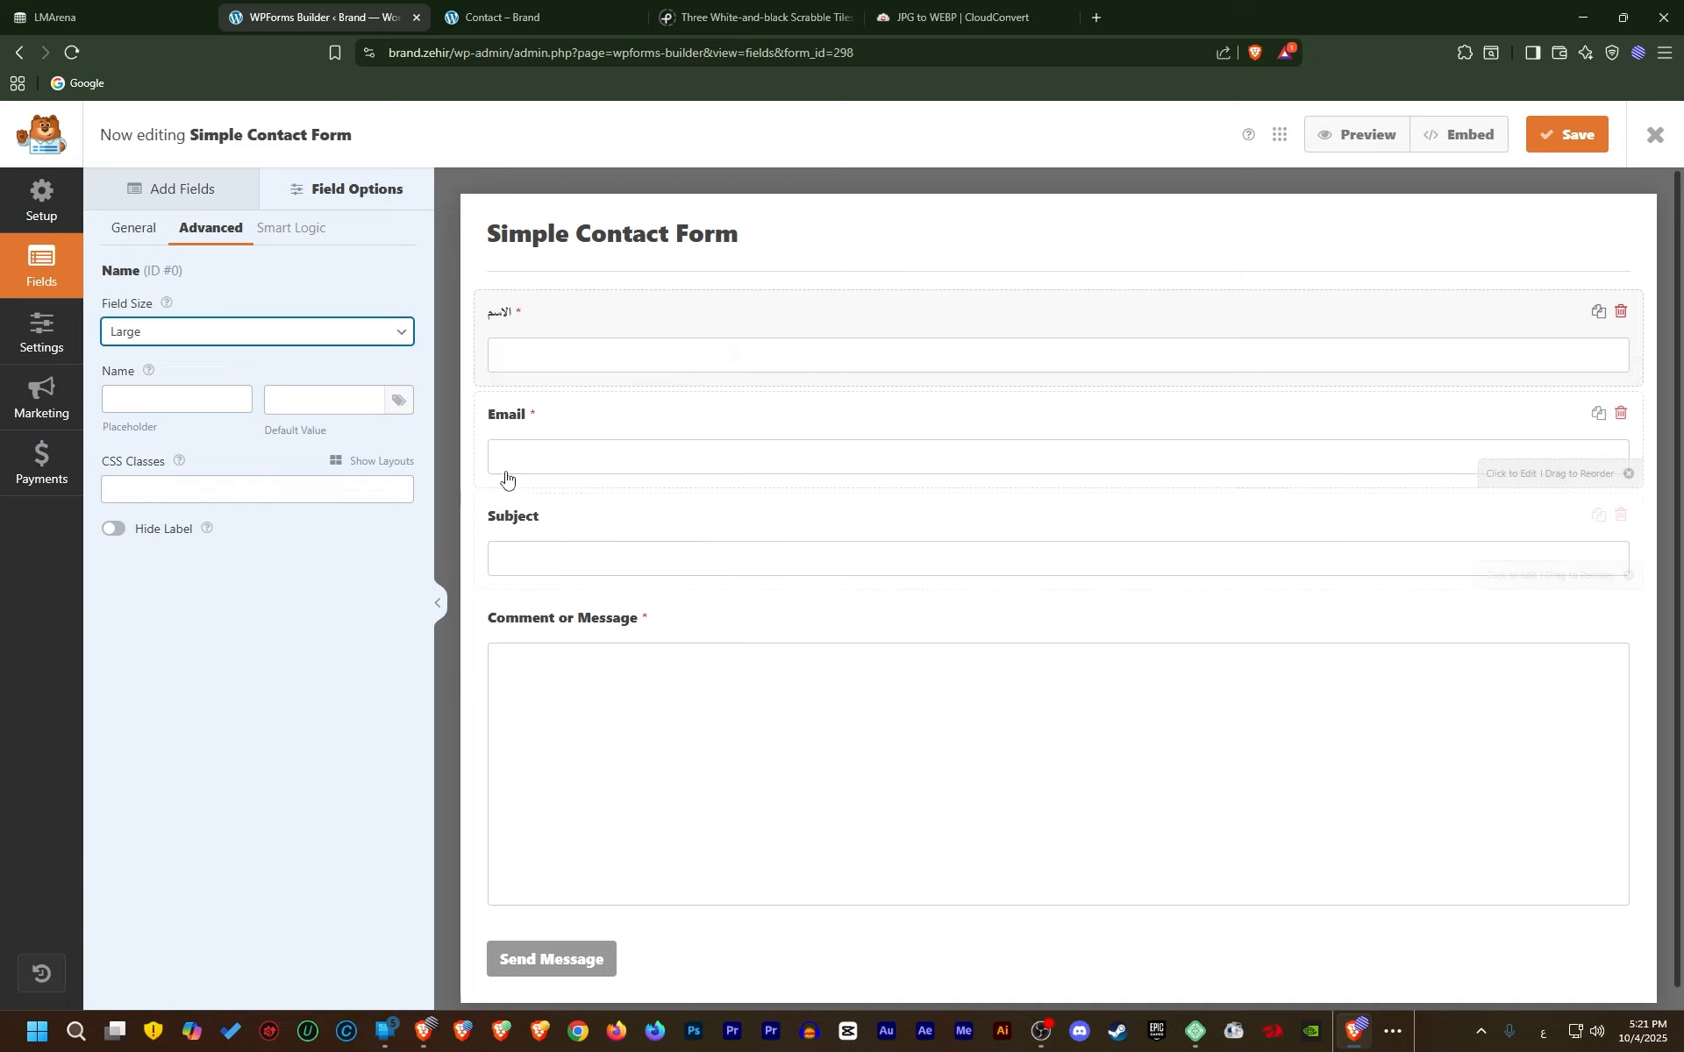
pyautogui.click(127, 230)
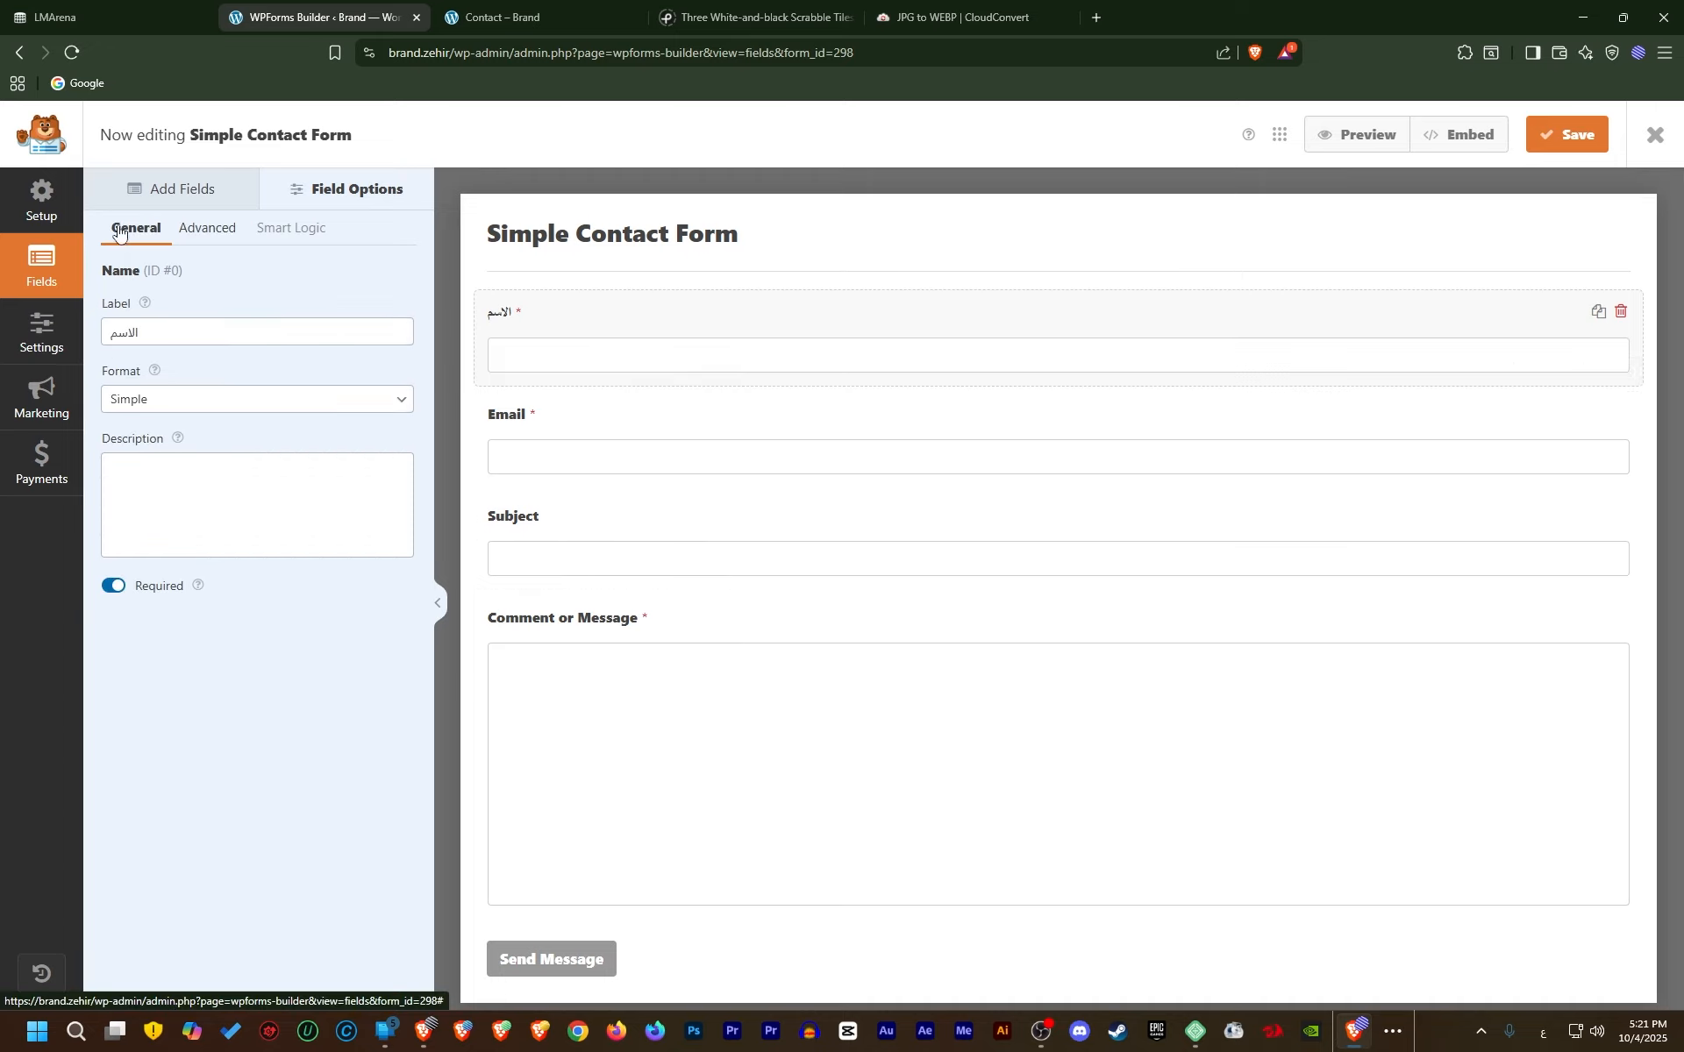
# Relabel the Email field 'الايميل' and the Subject field 'الموضوع'
pyautogui.click(523, 422)
pyautogui.doubleClick(127, 332)
pyautogui.write('ا')
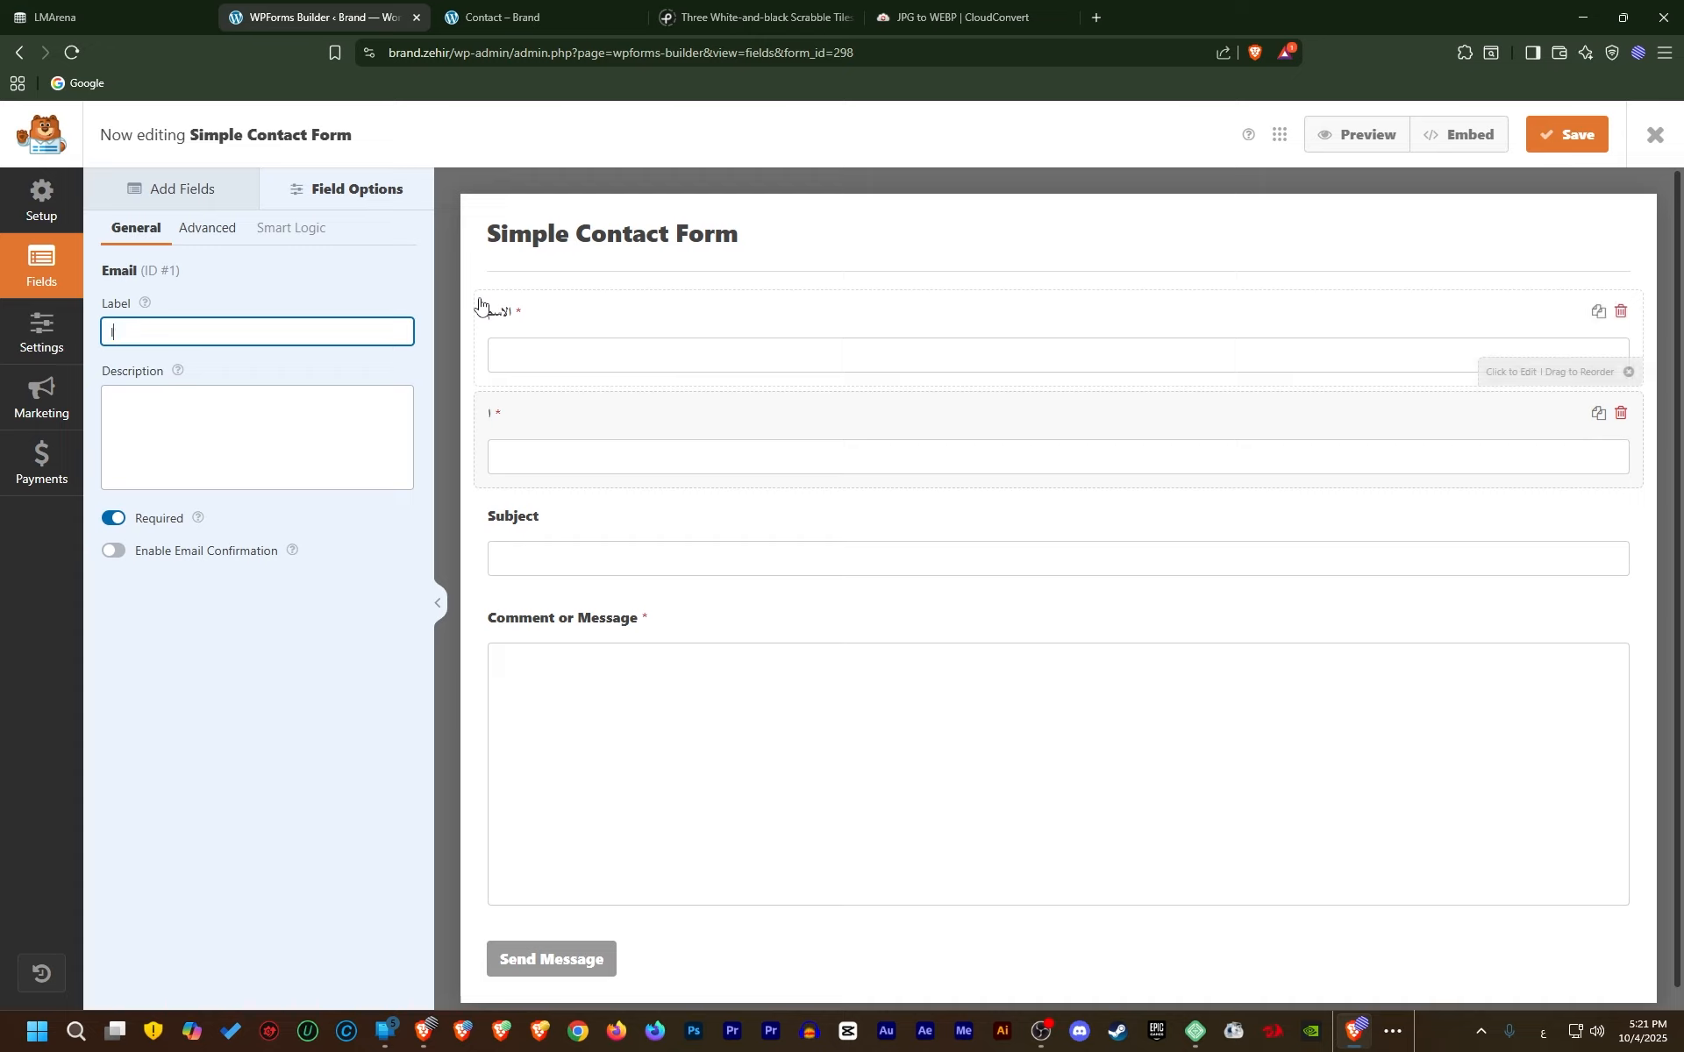
pyautogui.write('لايميل')
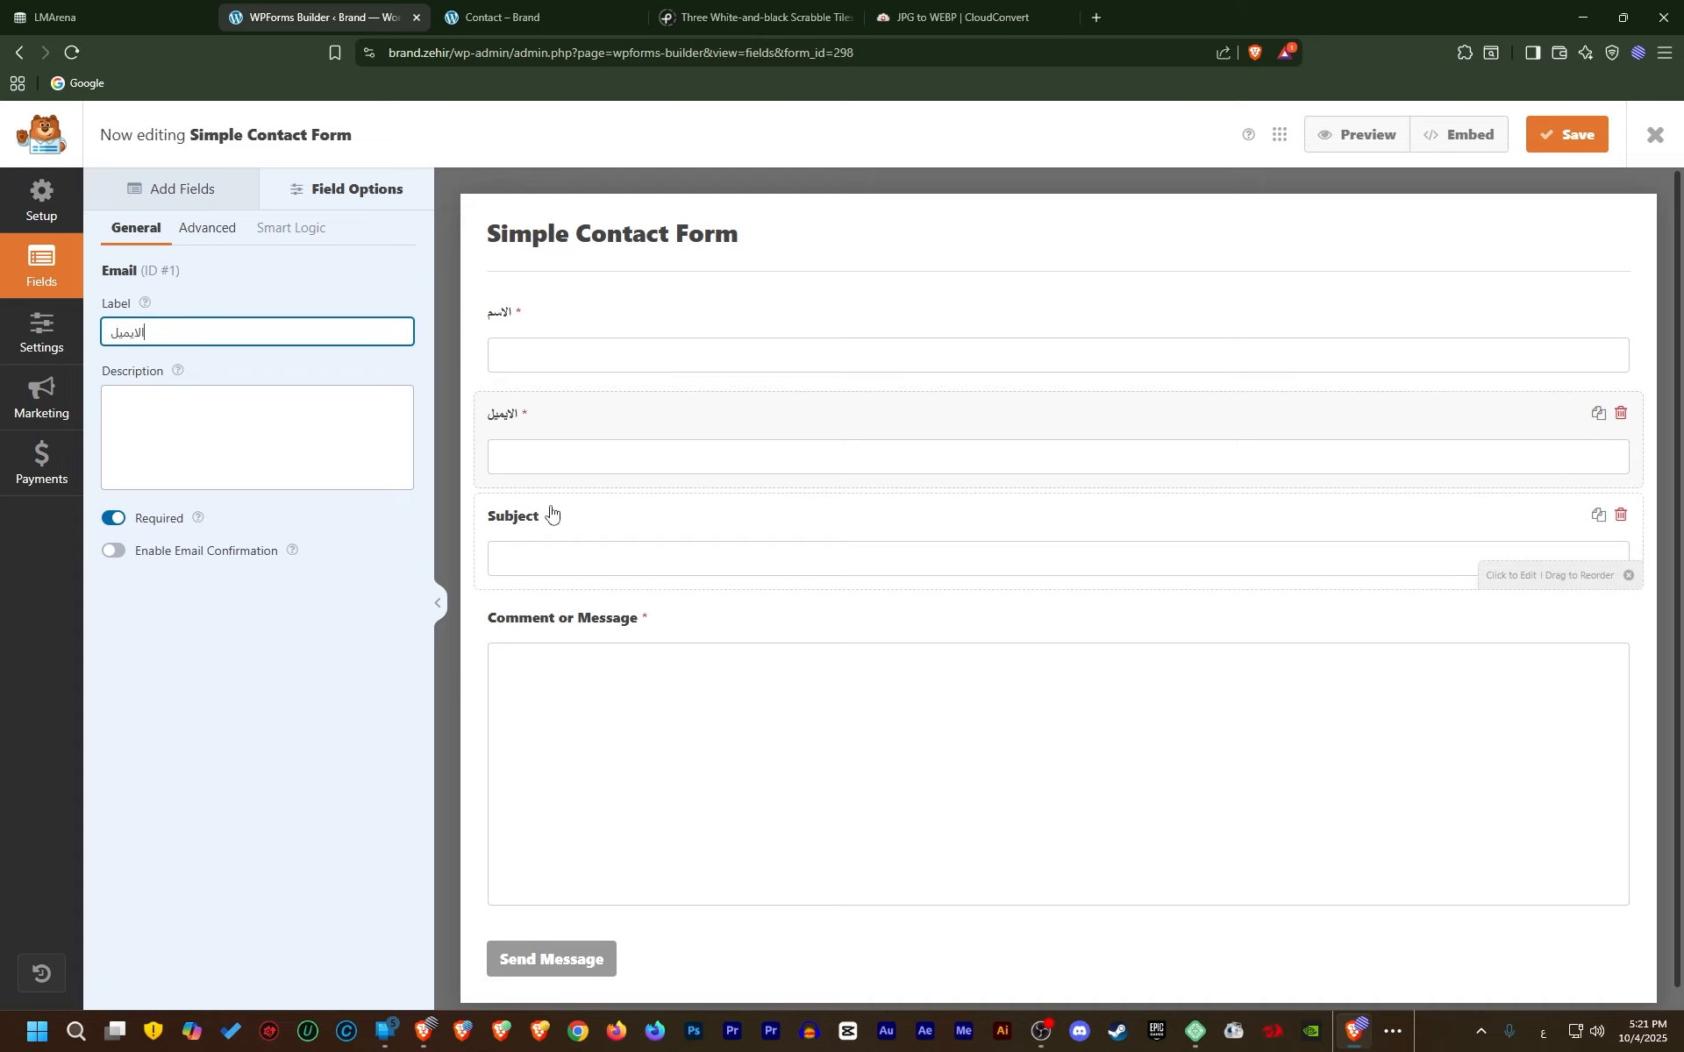
pyautogui.click(549, 516)
pyautogui.doubleClick(185, 325)
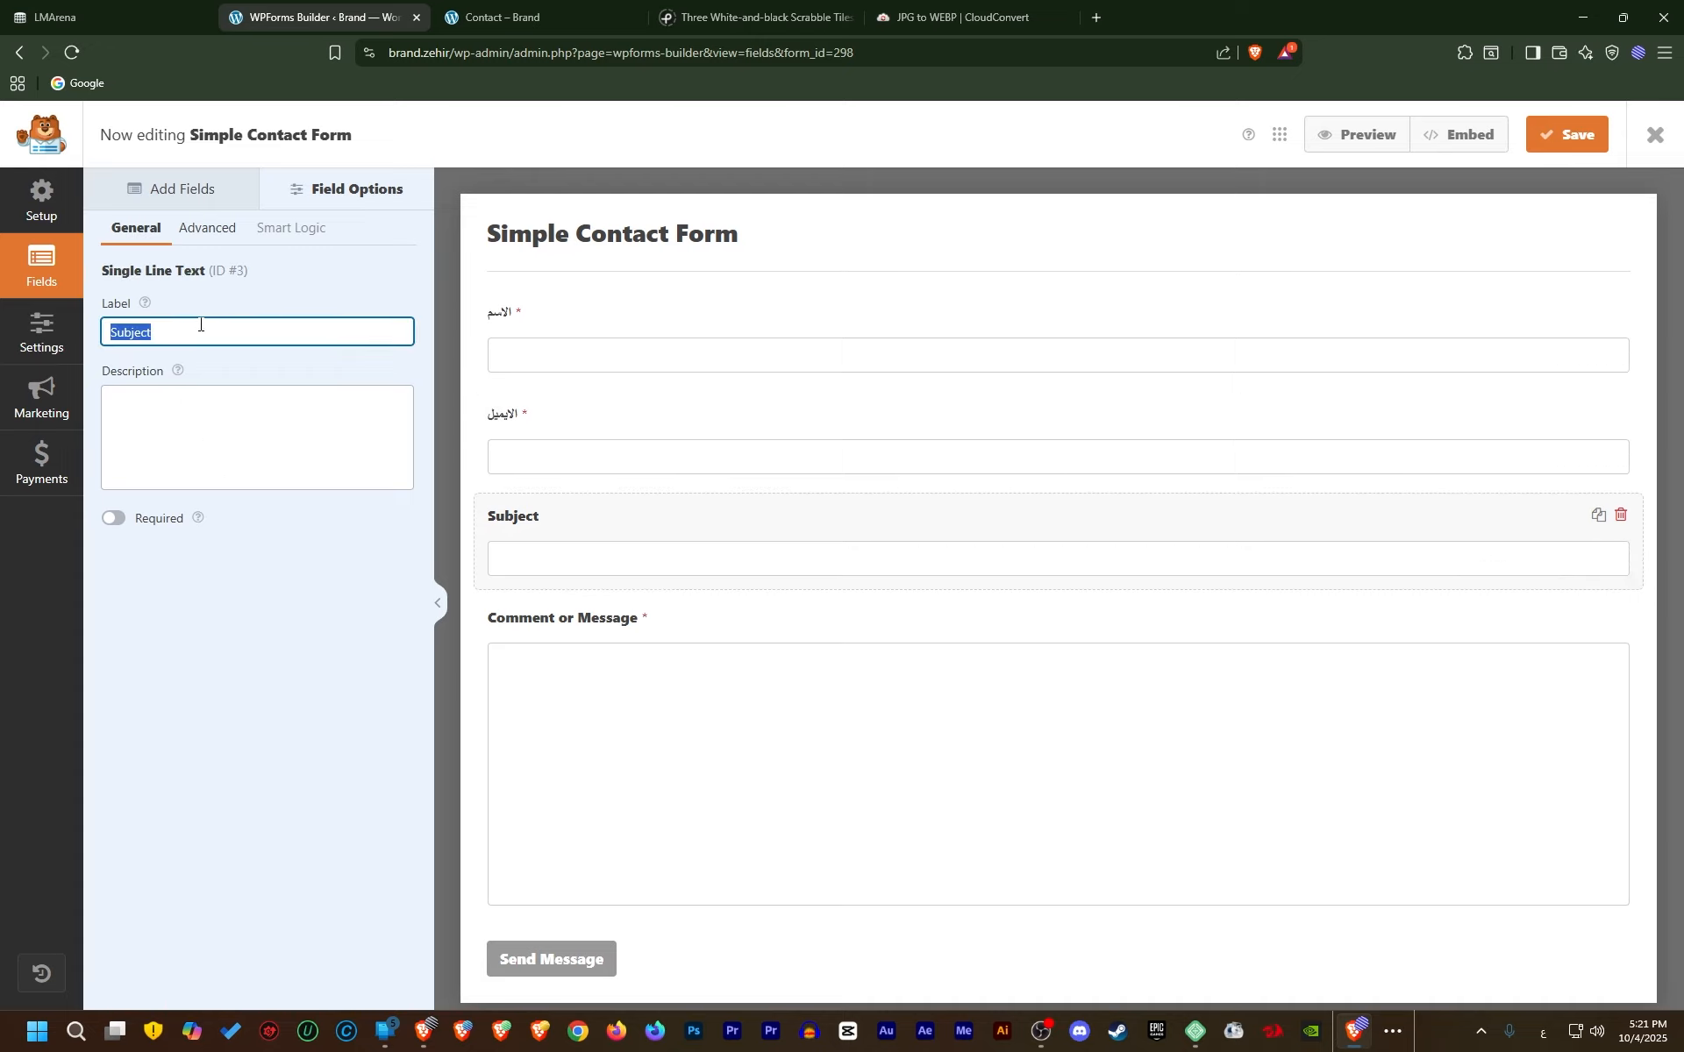
pyautogui.write('الموضوع')
# Relabel Comment or Message as 'رسالتك أو مشكلتك', then select the الموضوع field
pyautogui.click(546, 614)
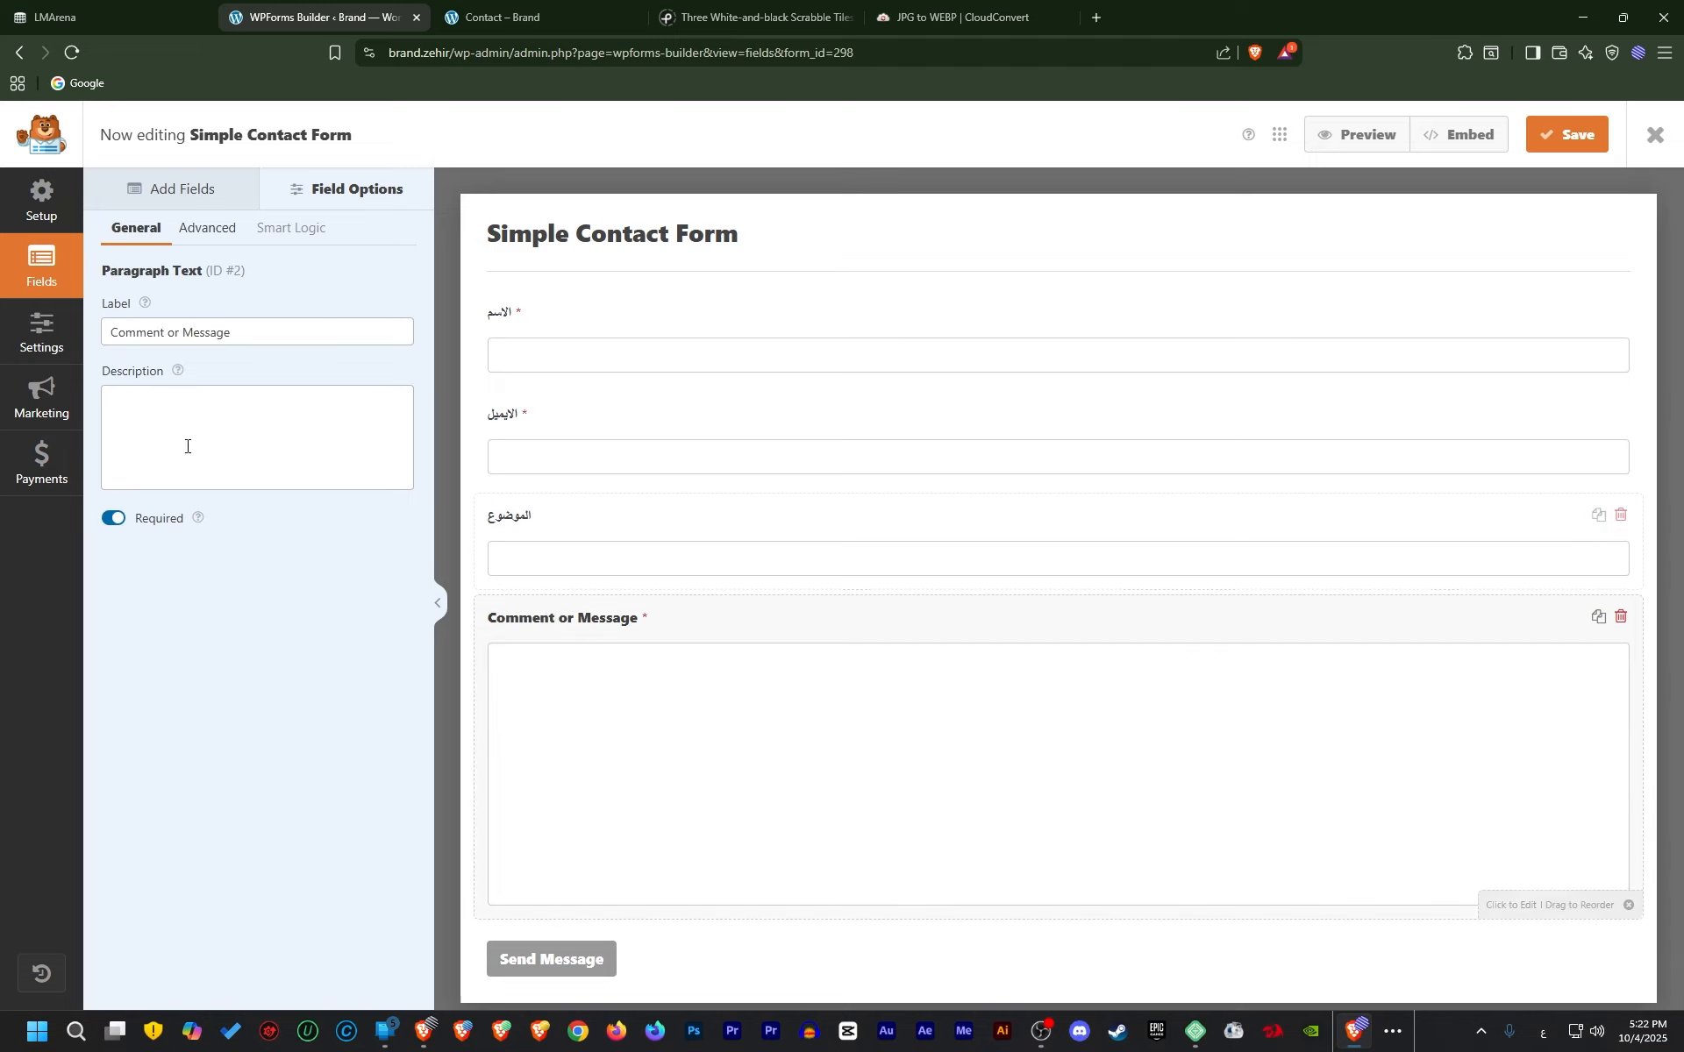
pyautogui.doubleClick(259, 325)
pyautogui.tripleClick(260, 325)
pyautogui.write('ر')
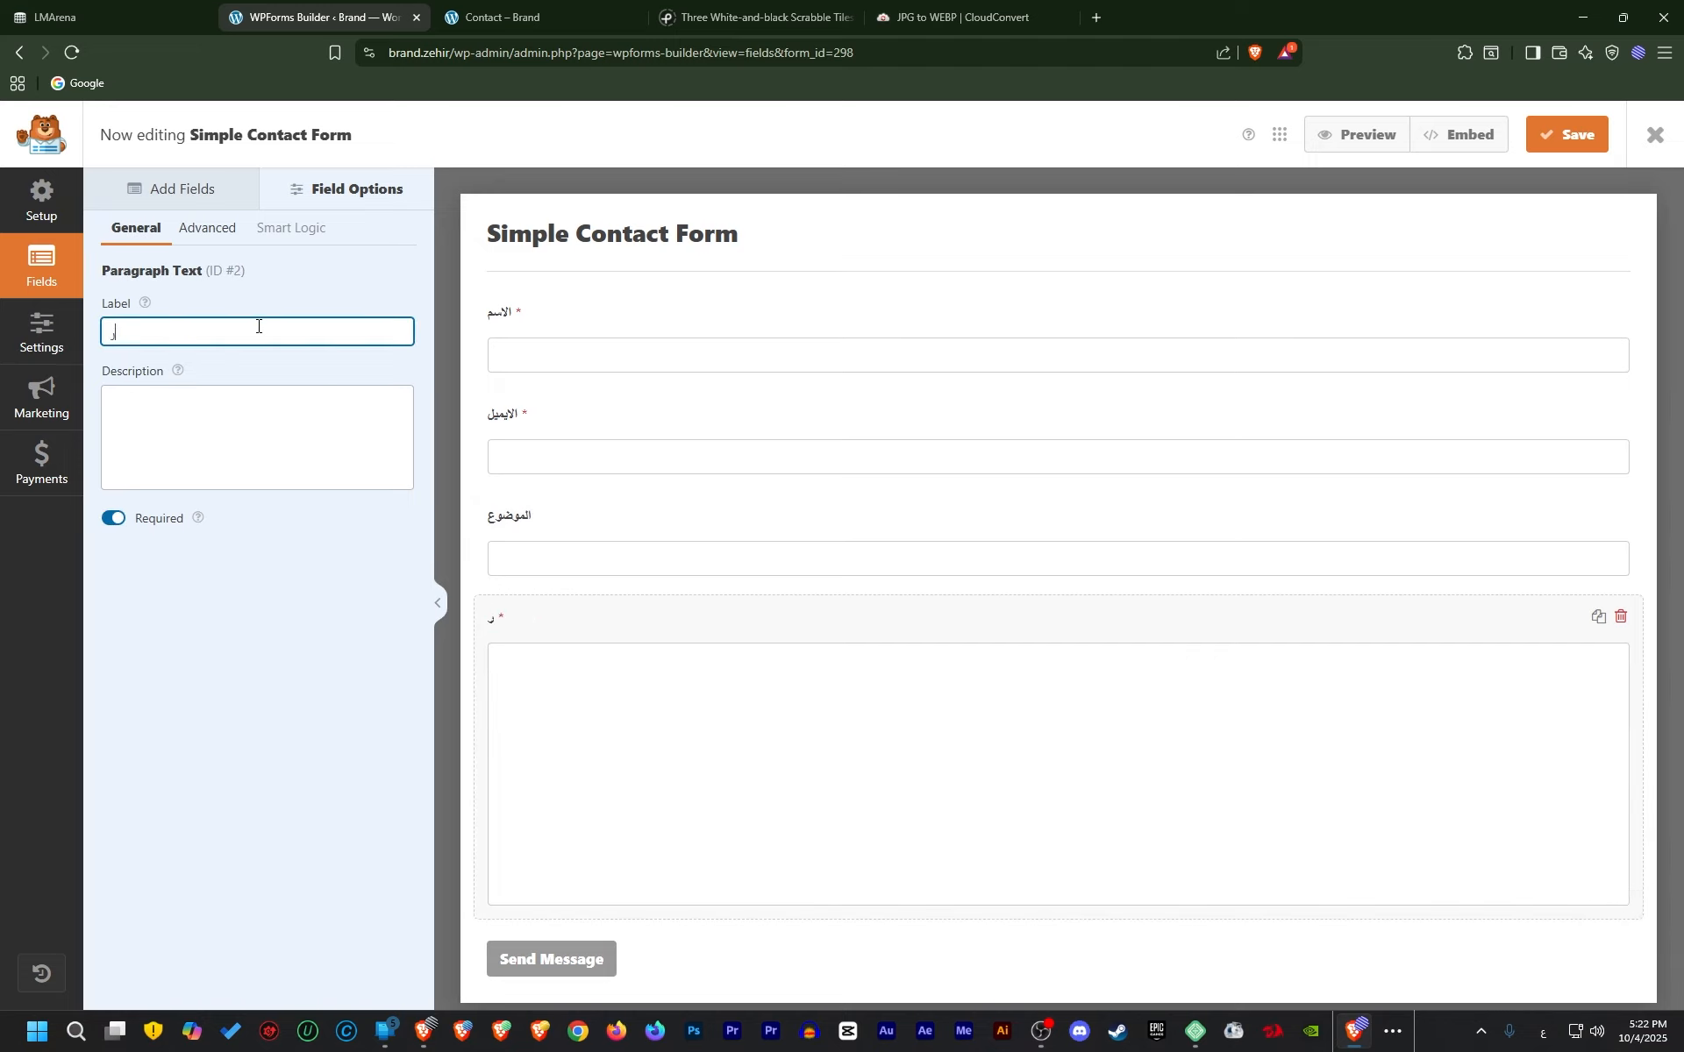
pyautogui.write('سالتك أو مشكلتك')
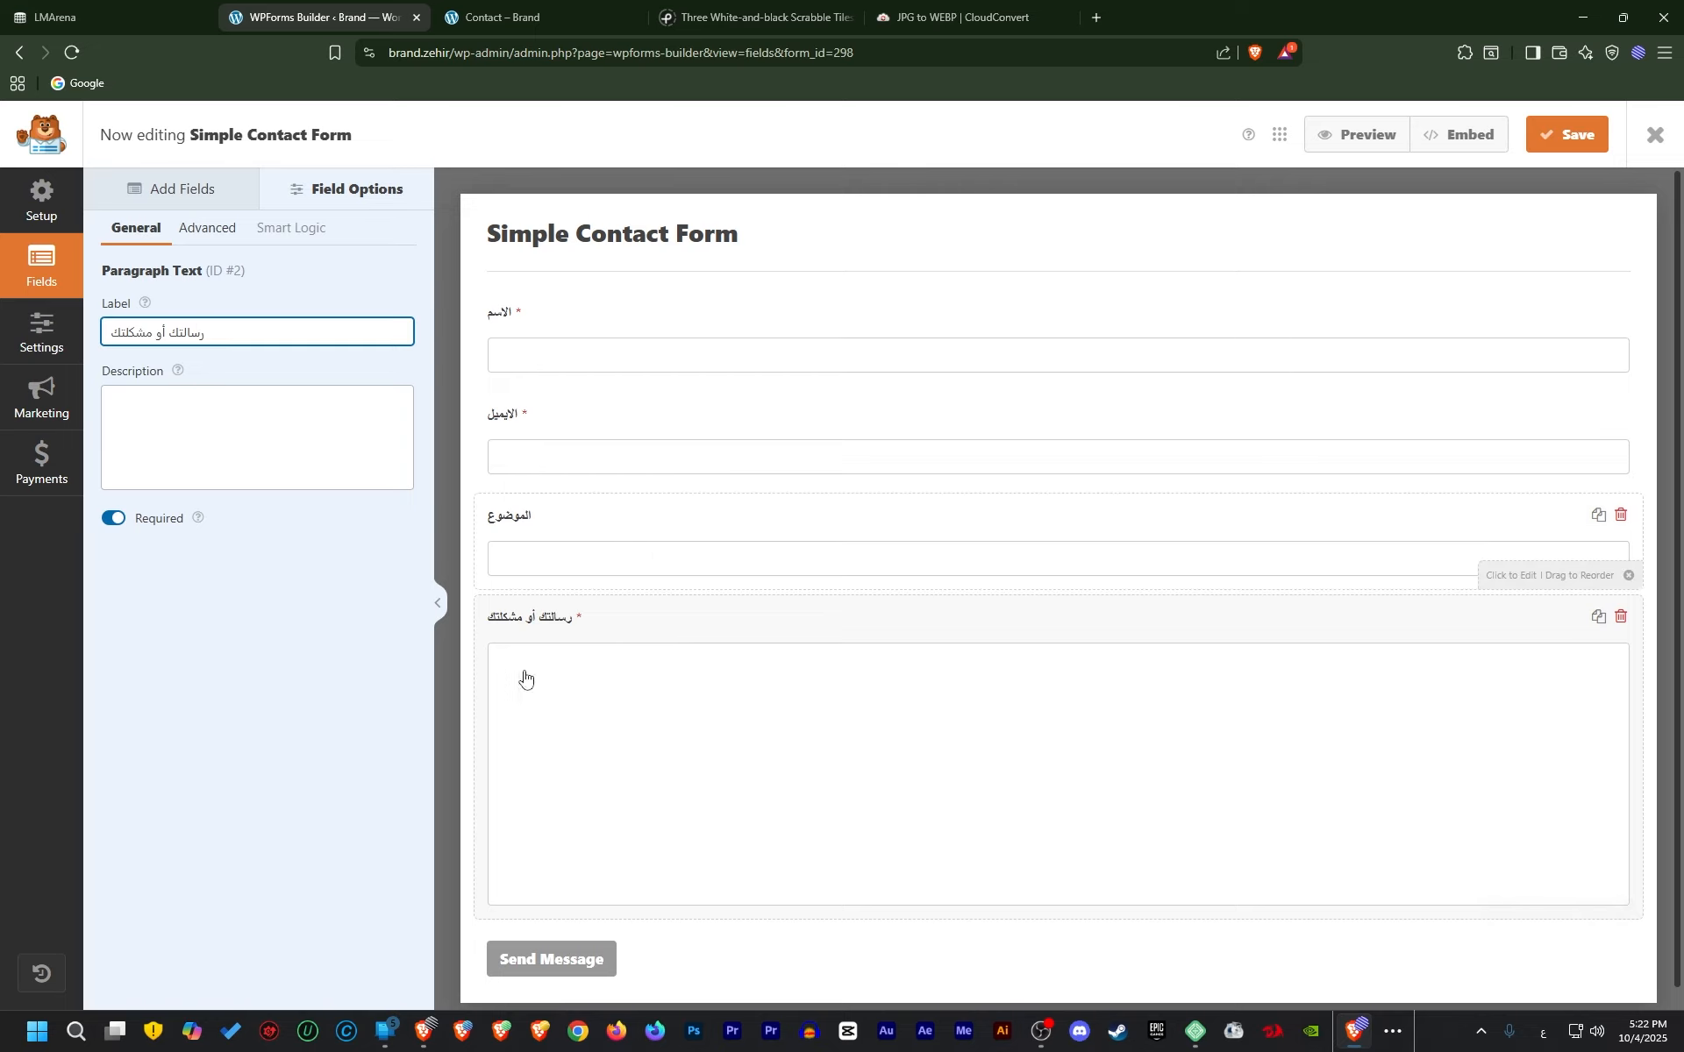
pyautogui.click(617, 539)
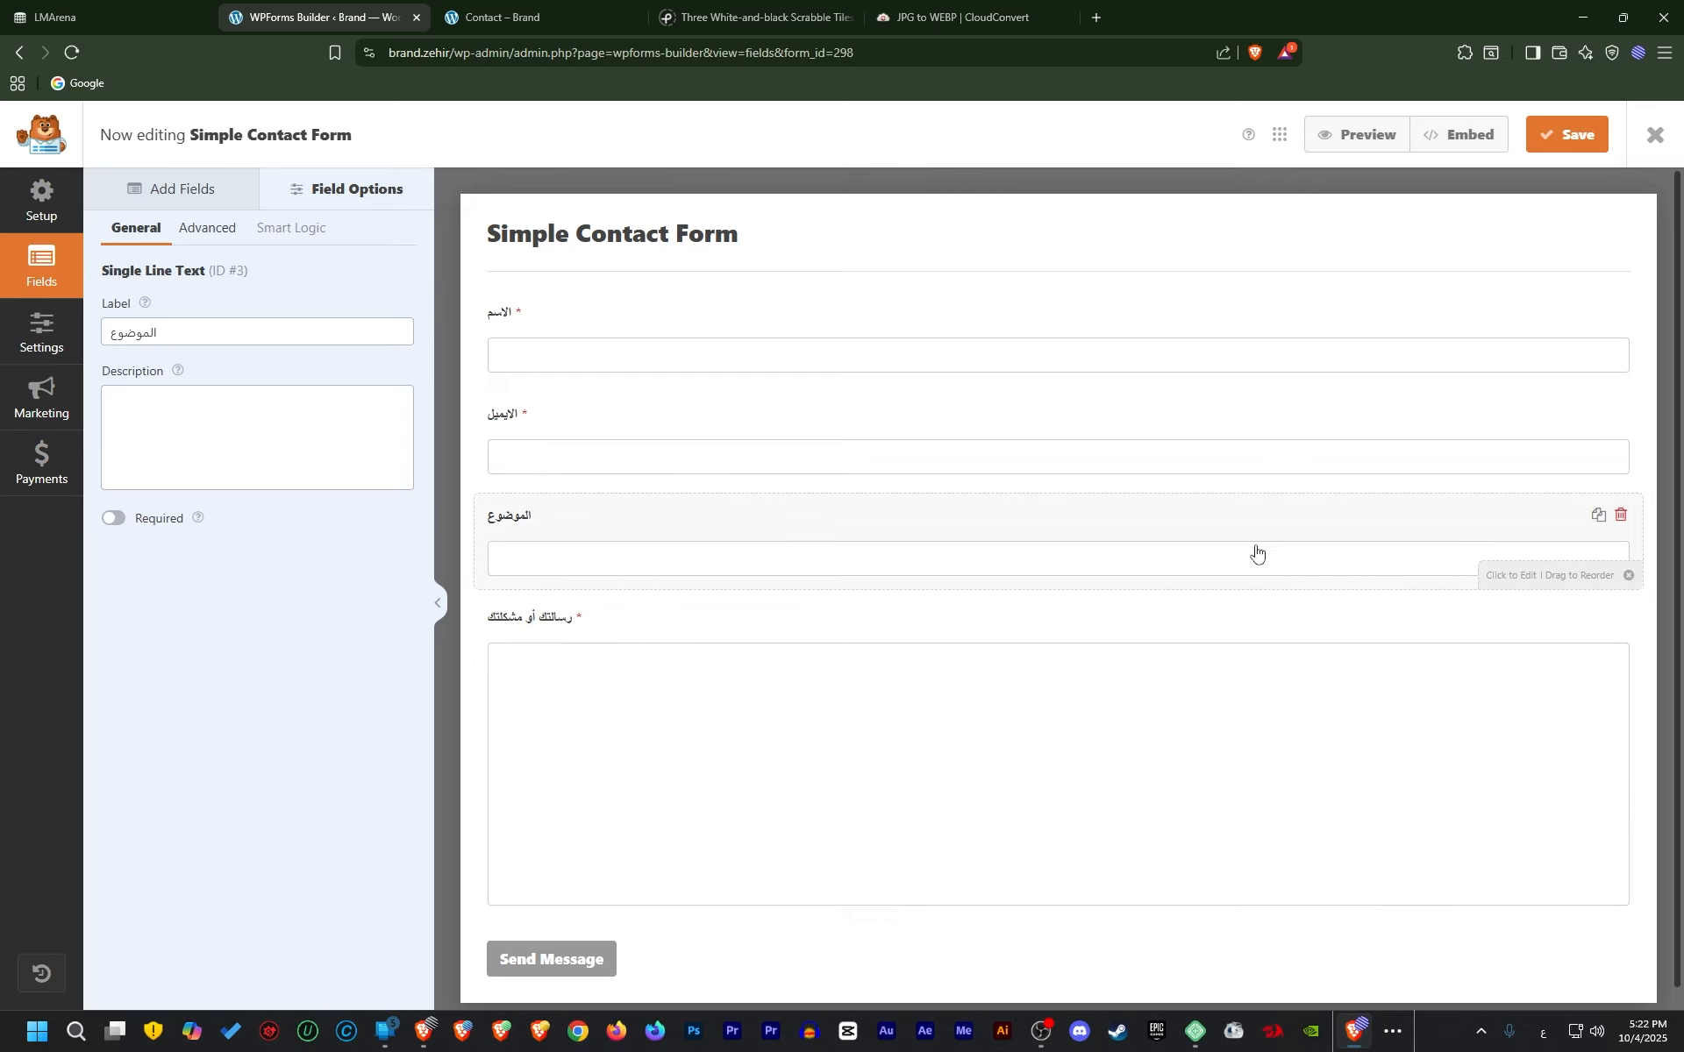
# Delete the الموضوع field, leaving Name, Email and Message
pyautogui.click(1622, 517)
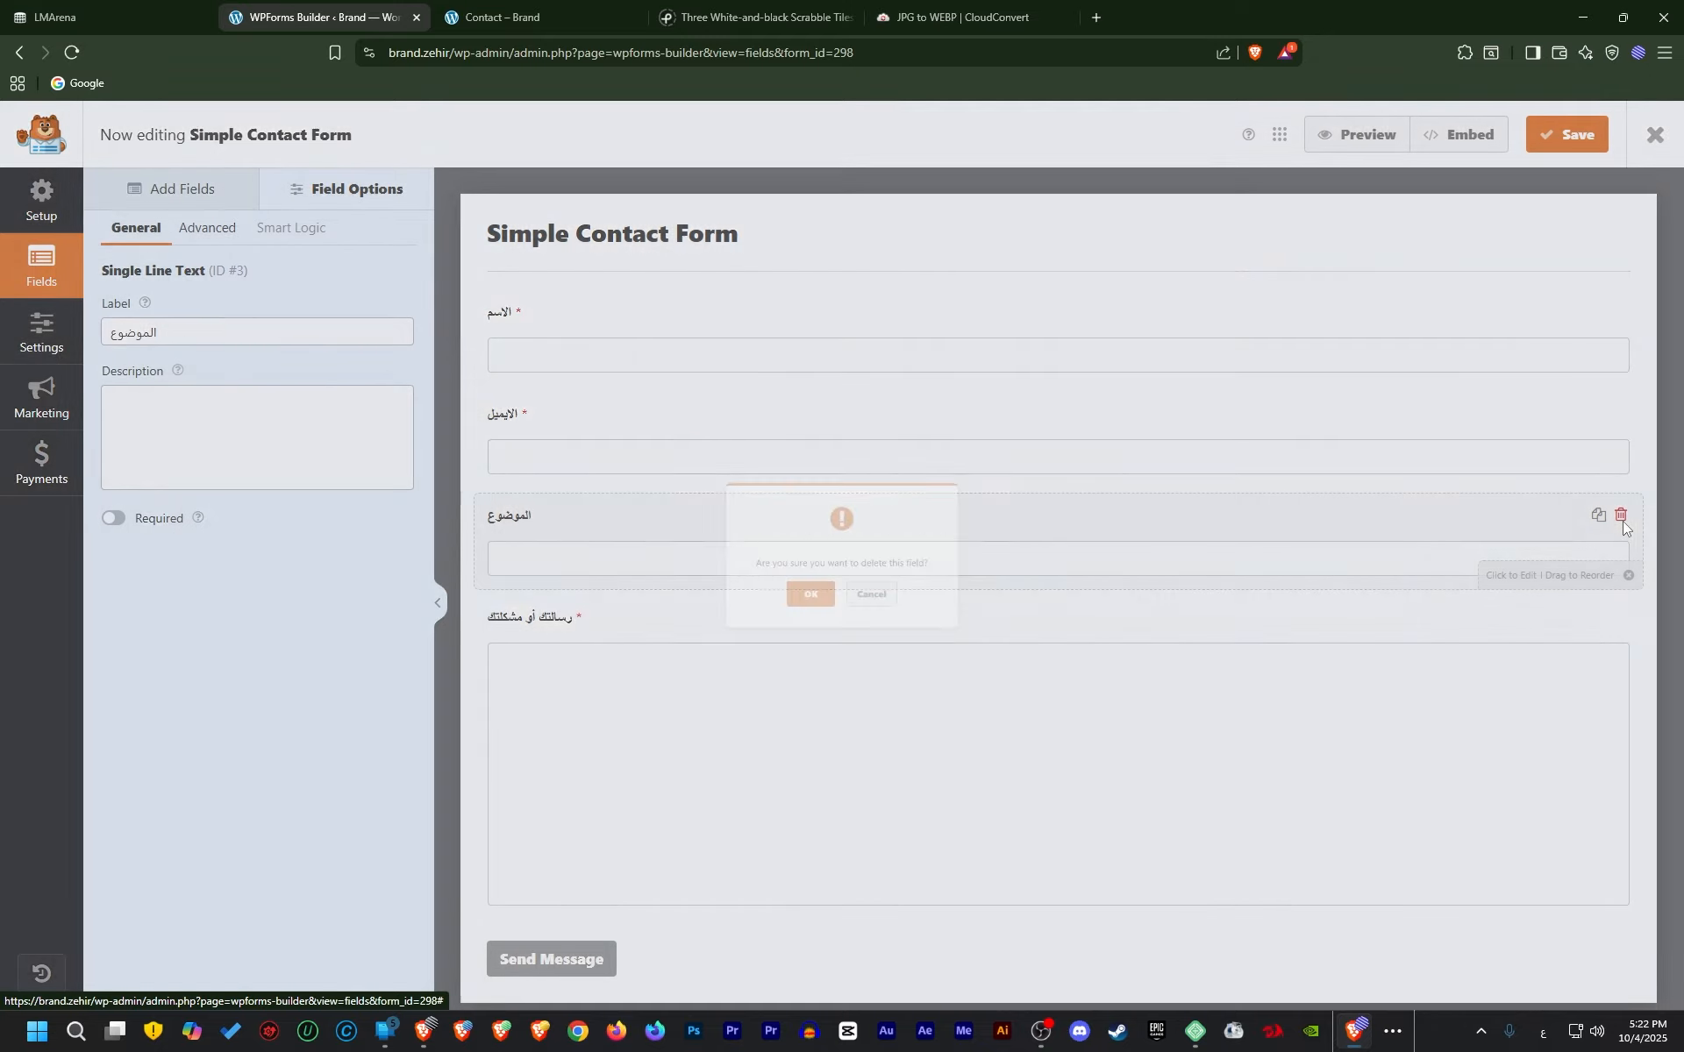
pyautogui.press('Return')
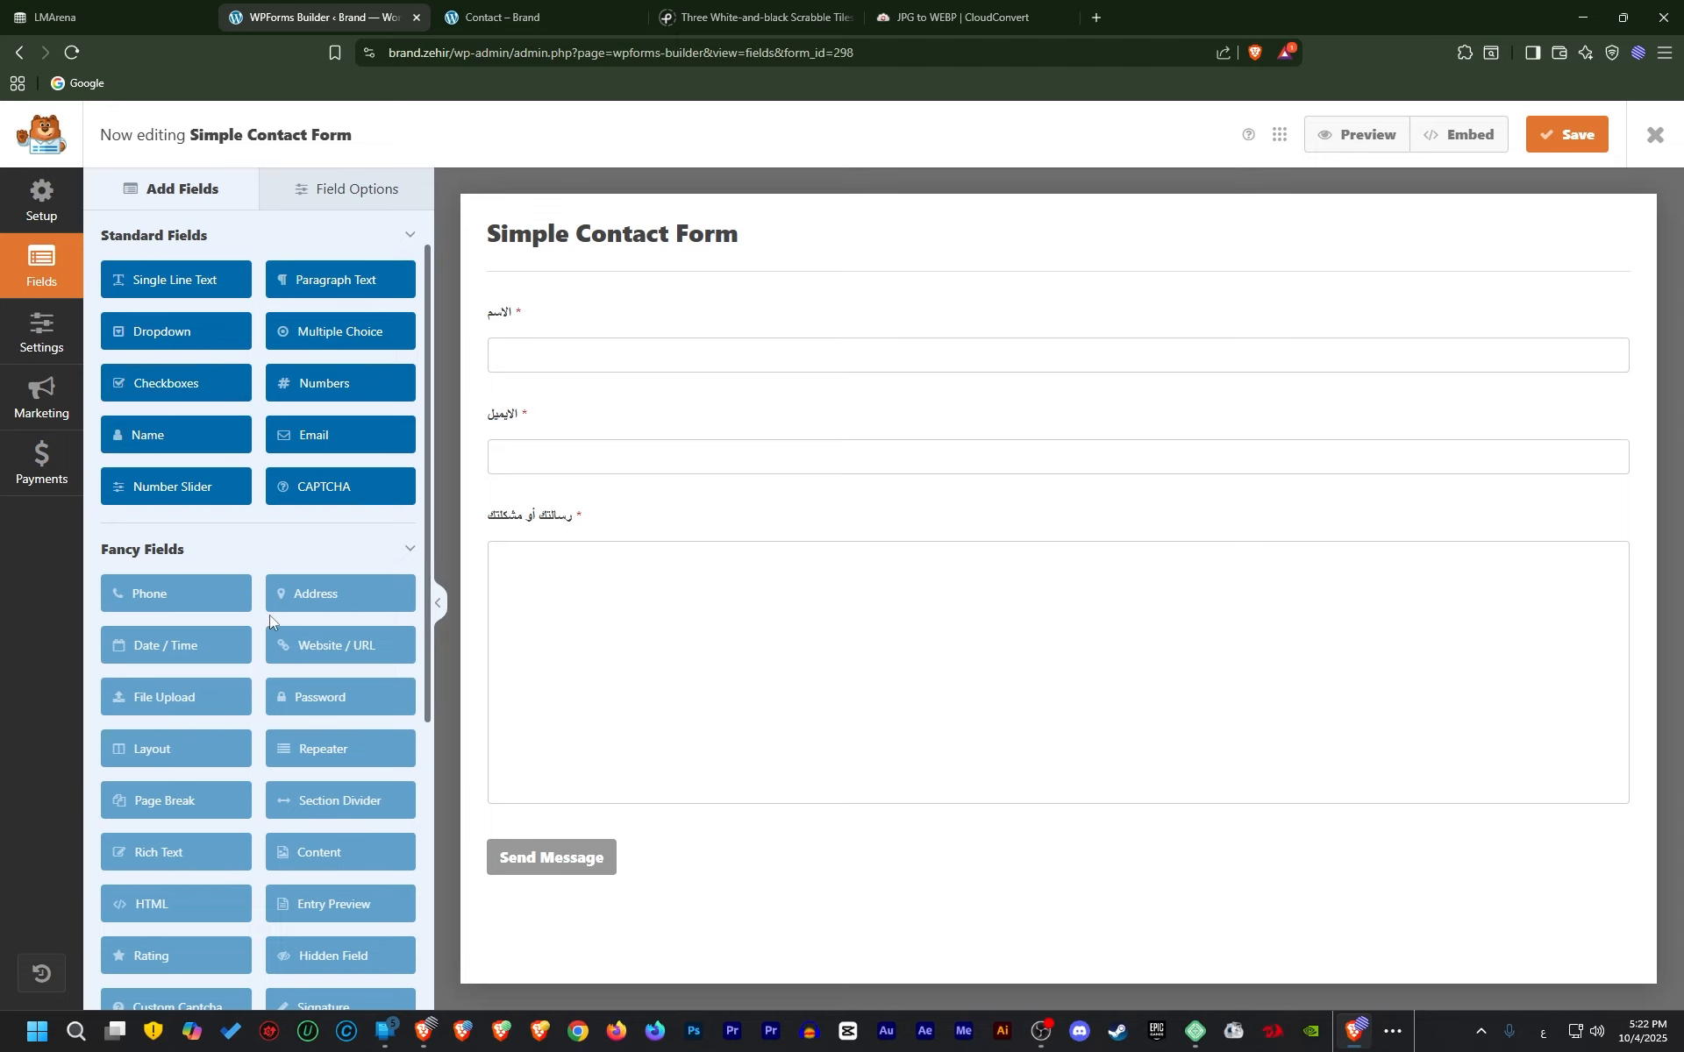
pyautogui.scroll(-5, 268, 610)
pyautogui.scroll(2, 261, 589)
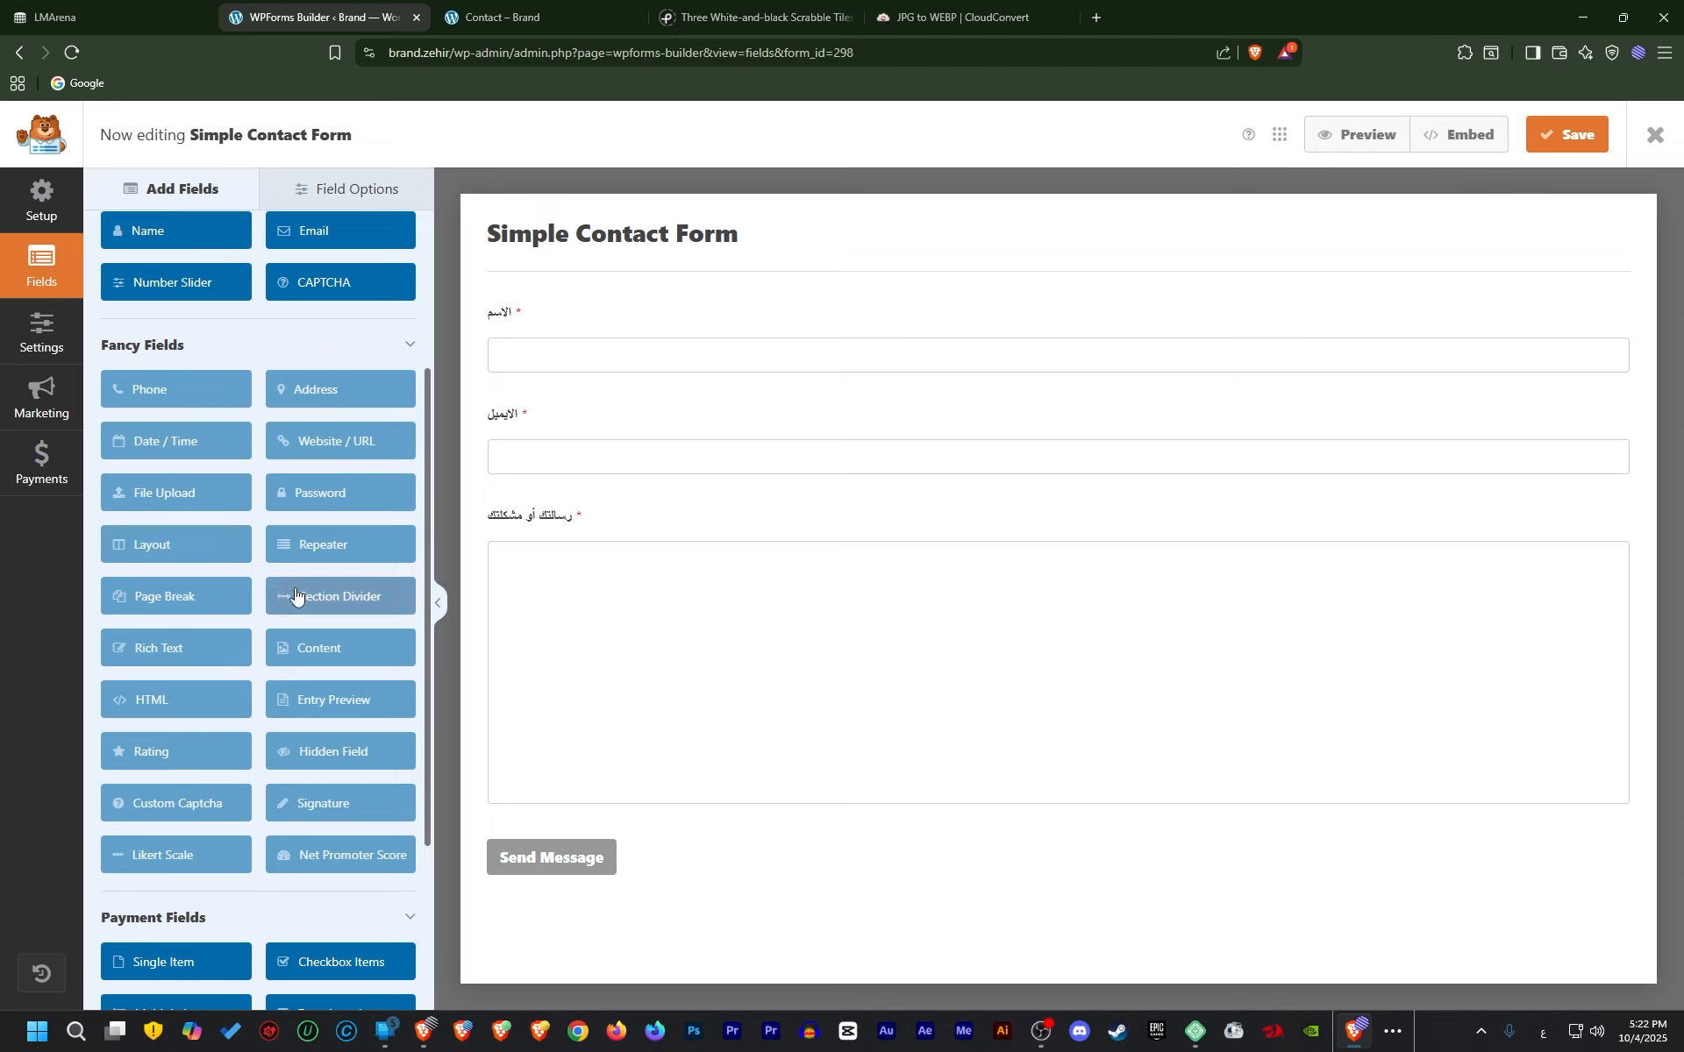
pyautogui.scroll(3, 299, 671)
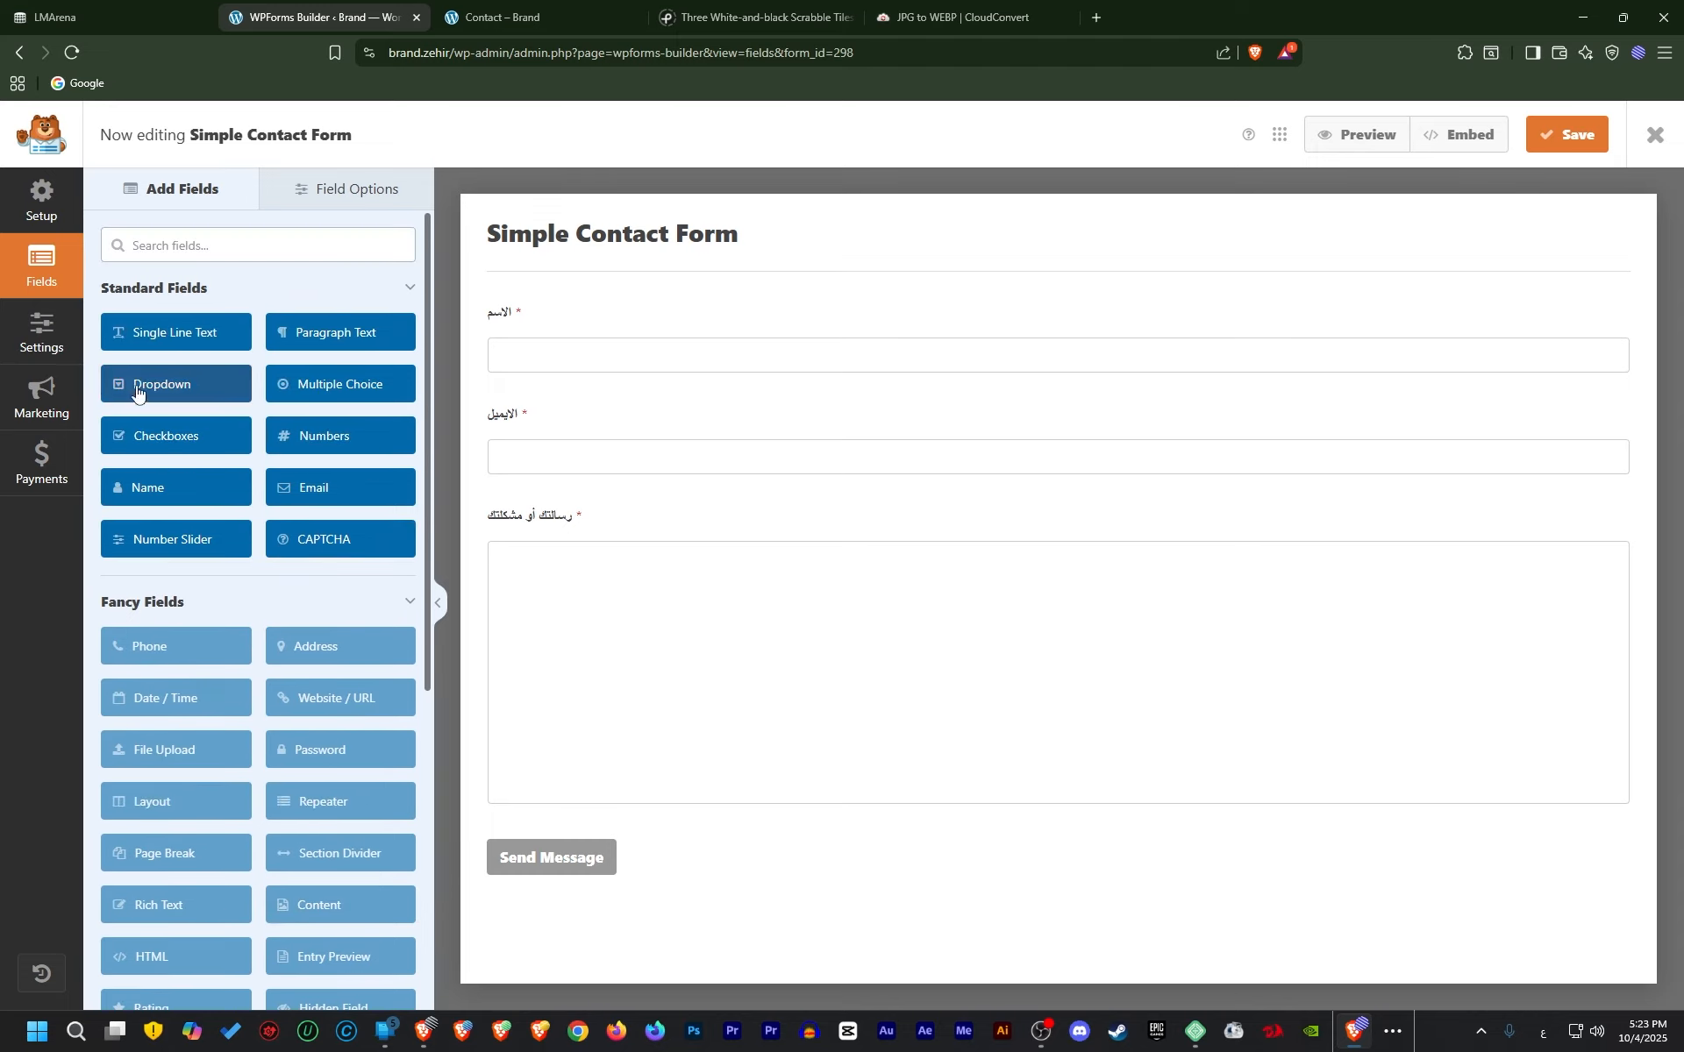
# Add a Dropdown below the Email field labelled 'عايز تعمل اعلان'
pyautogui.moveTo(140, 387); pyautogui.dragTo(618, 510)
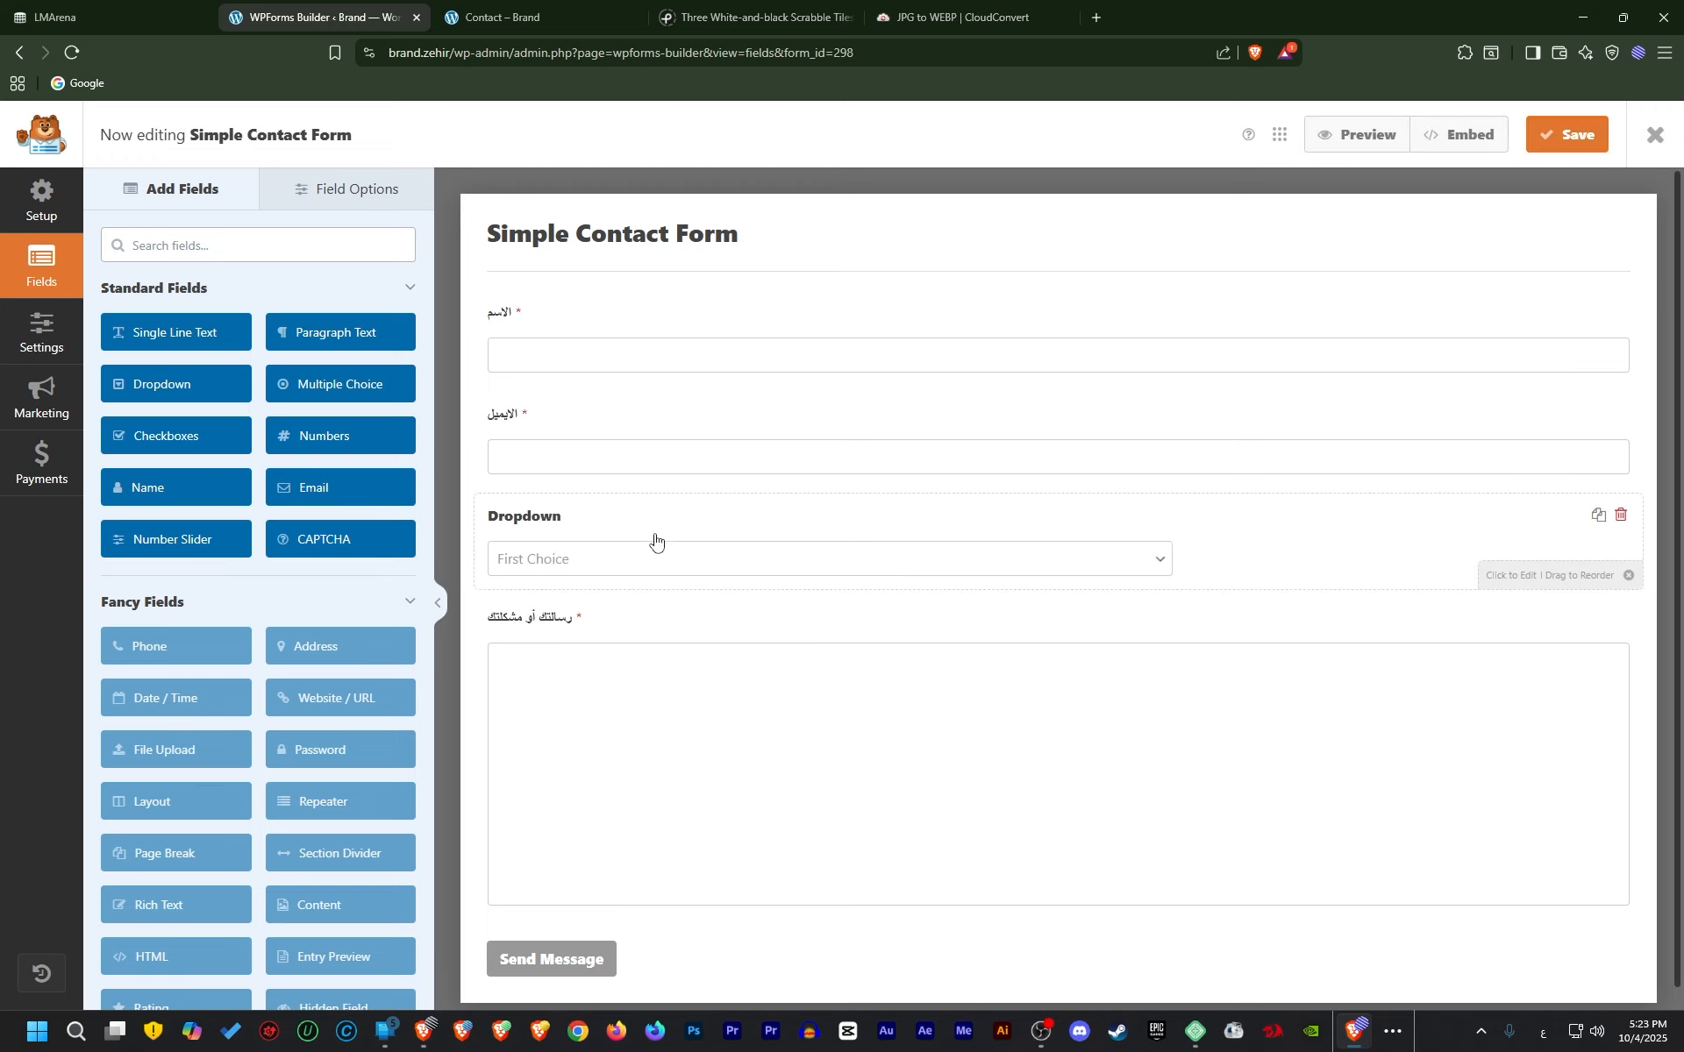
pyautogui.click(571, 542)
pyautogui.doubleClick(223, 330)
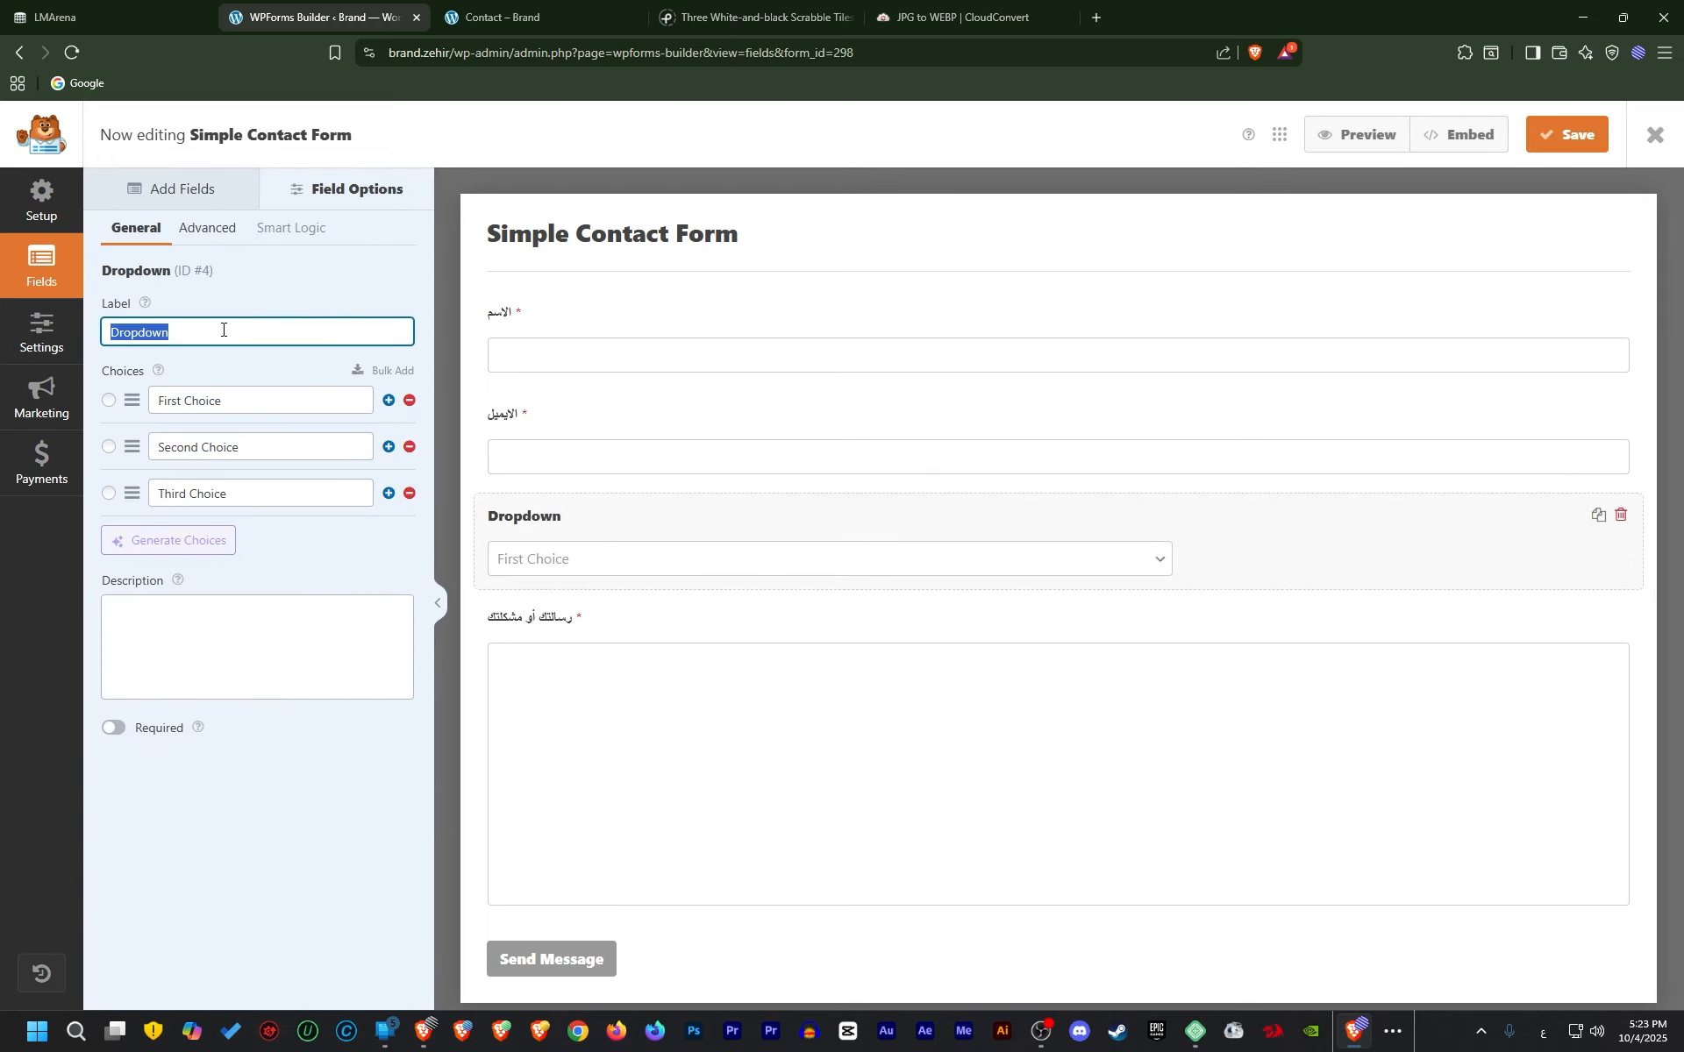
pyautogui.write('ان')
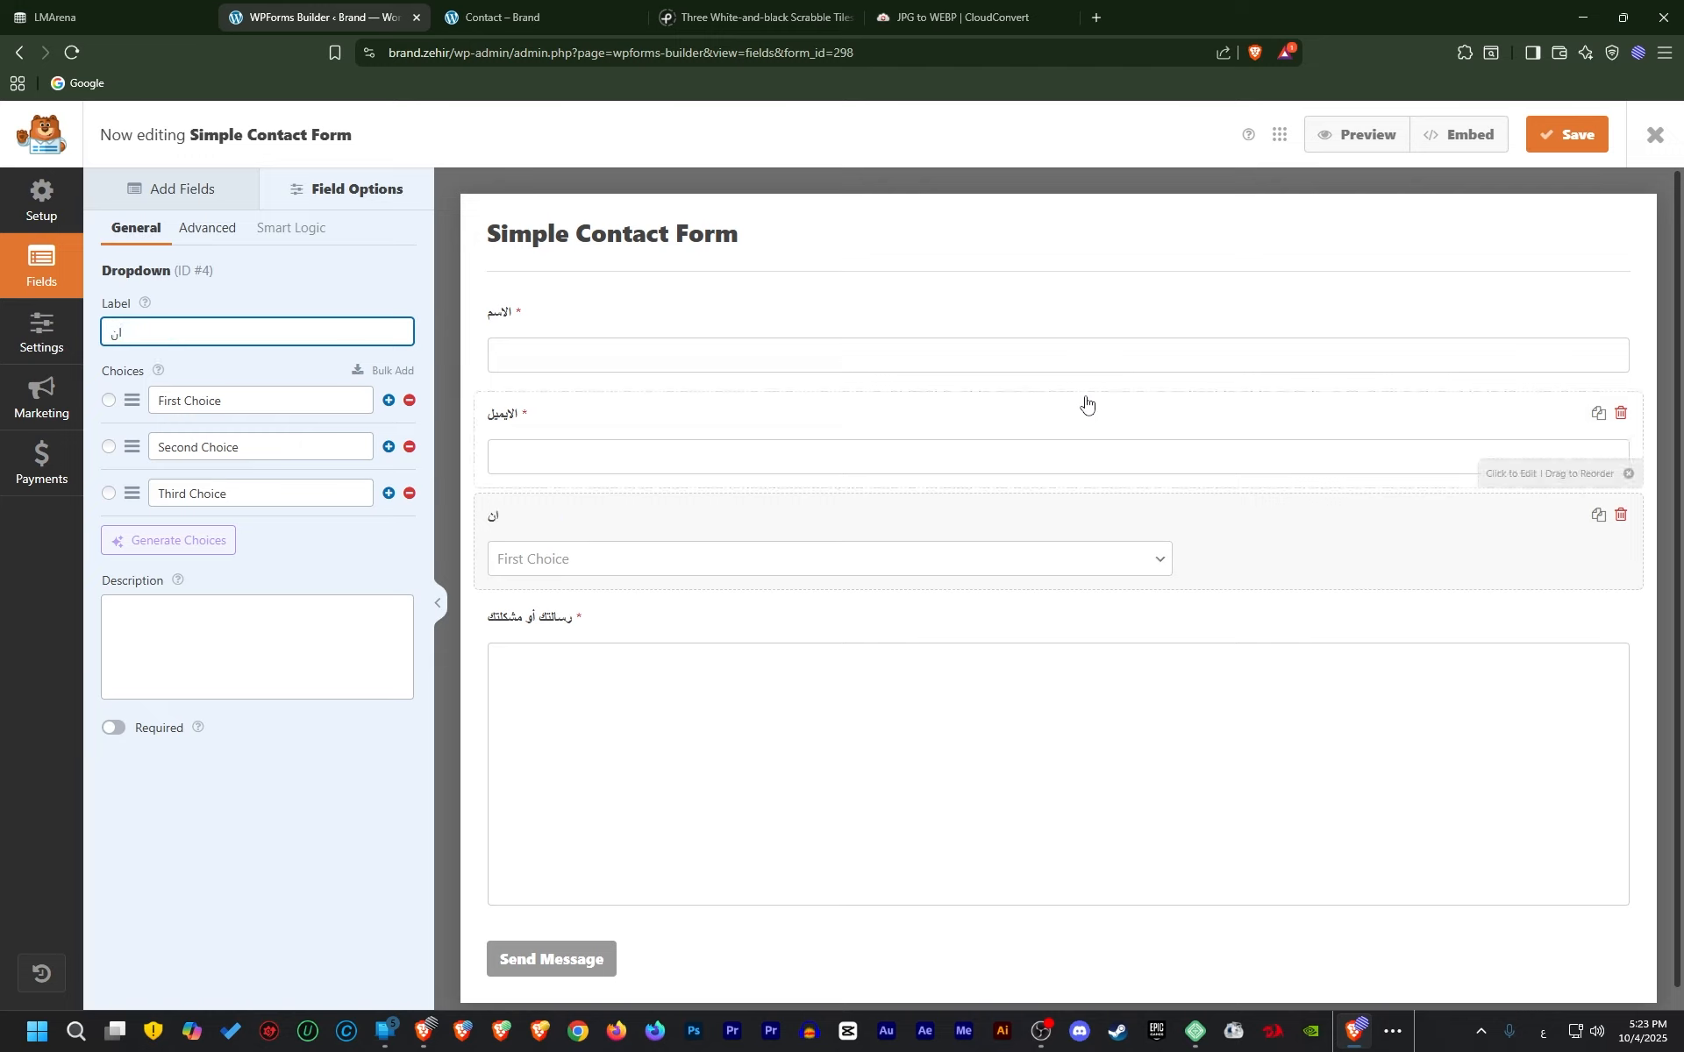
pyautogui.press('BackSpace')
pyautogui.press('BackSpace')
pyautogui.write('عايز تعمكل')
pyautogui.press('BackSpace')
pyautogui.press('BackSpace')
pyautogui.write('ل اعلان')
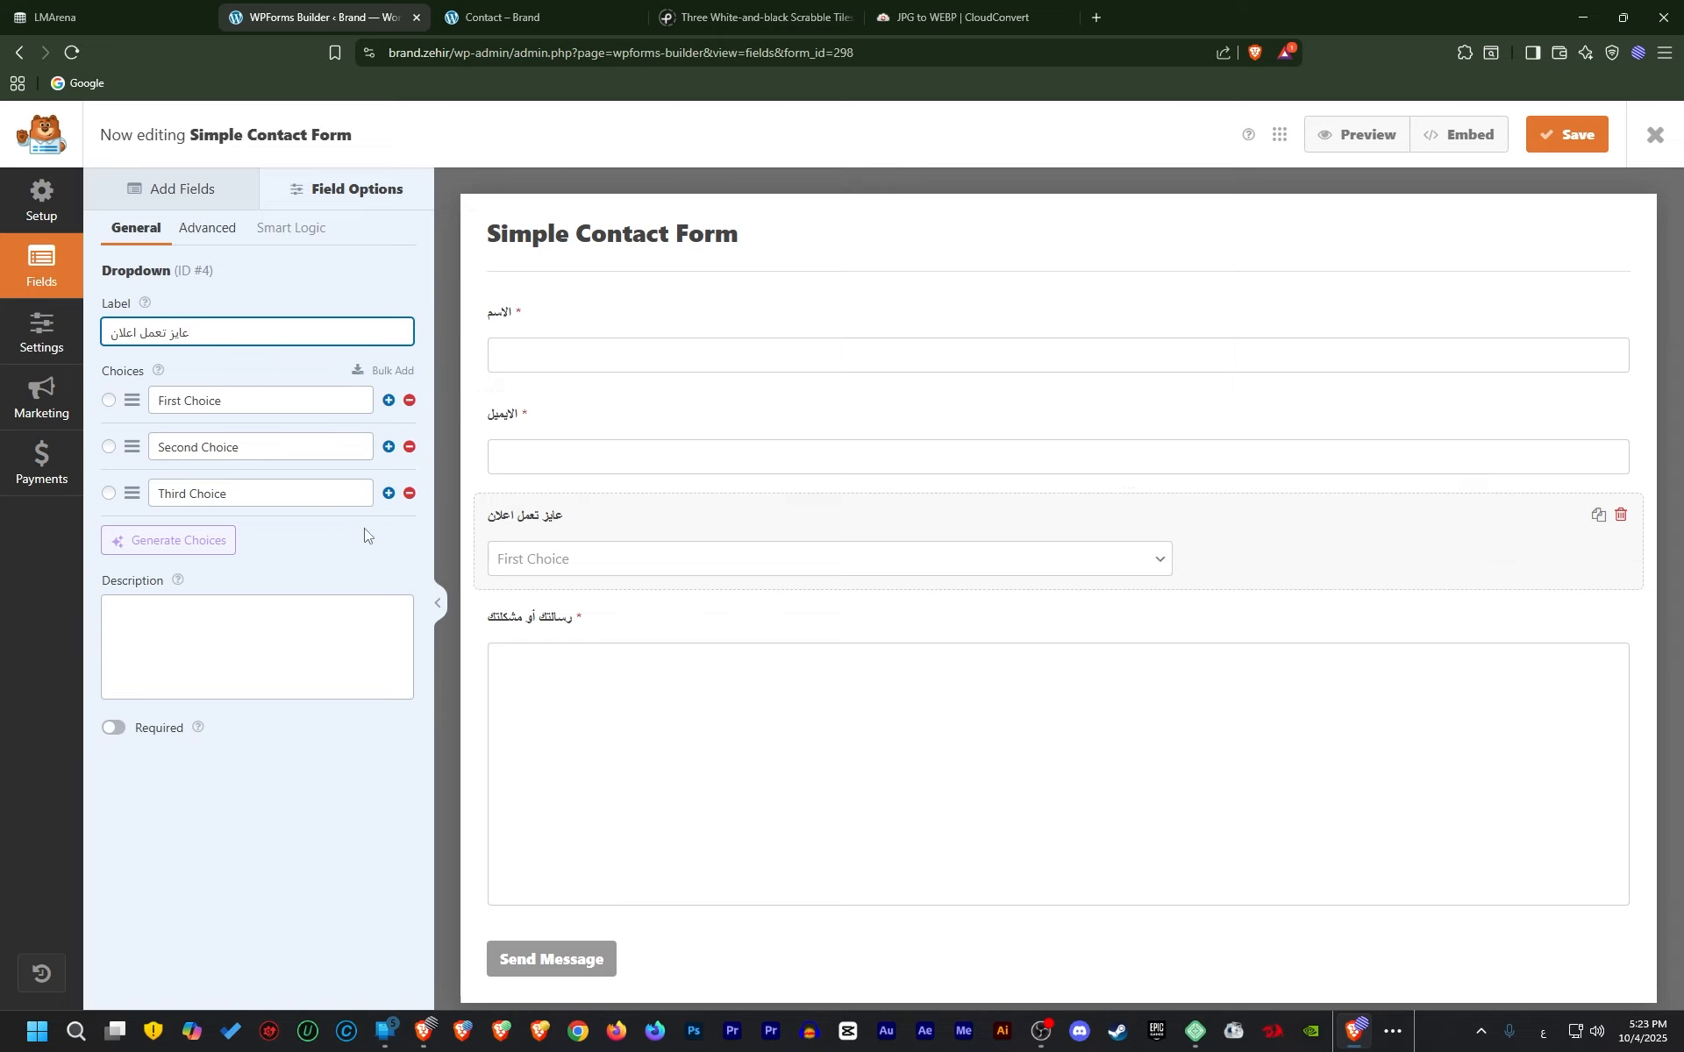
# Set the dropdown choices to جوجل, ف (for فيسبوك) and تيكتوك
pyautogui.doubleClick(245, 400)
pyautogui.hotkey('ctrl', 'a')
pyautogui.write('جوجل')
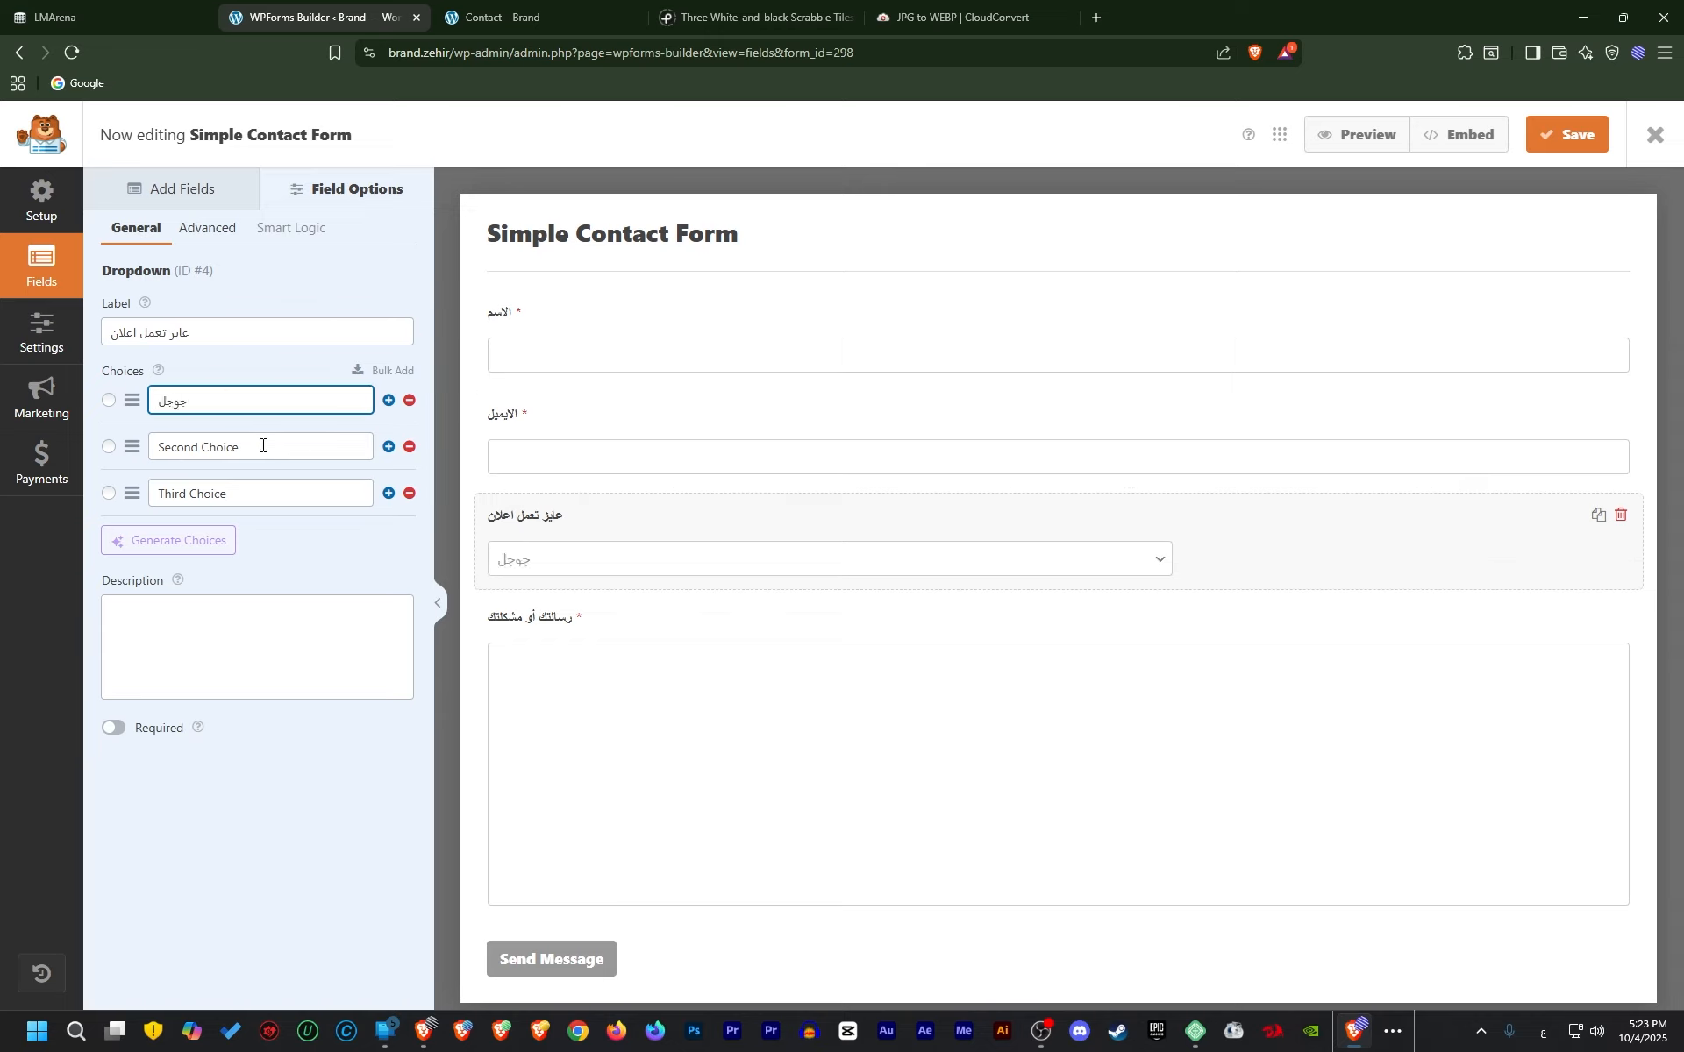
pyautogui.click(262, 445)
pyautogui.hotkey('ctrl', 'a')
pyautogui.write('ف')
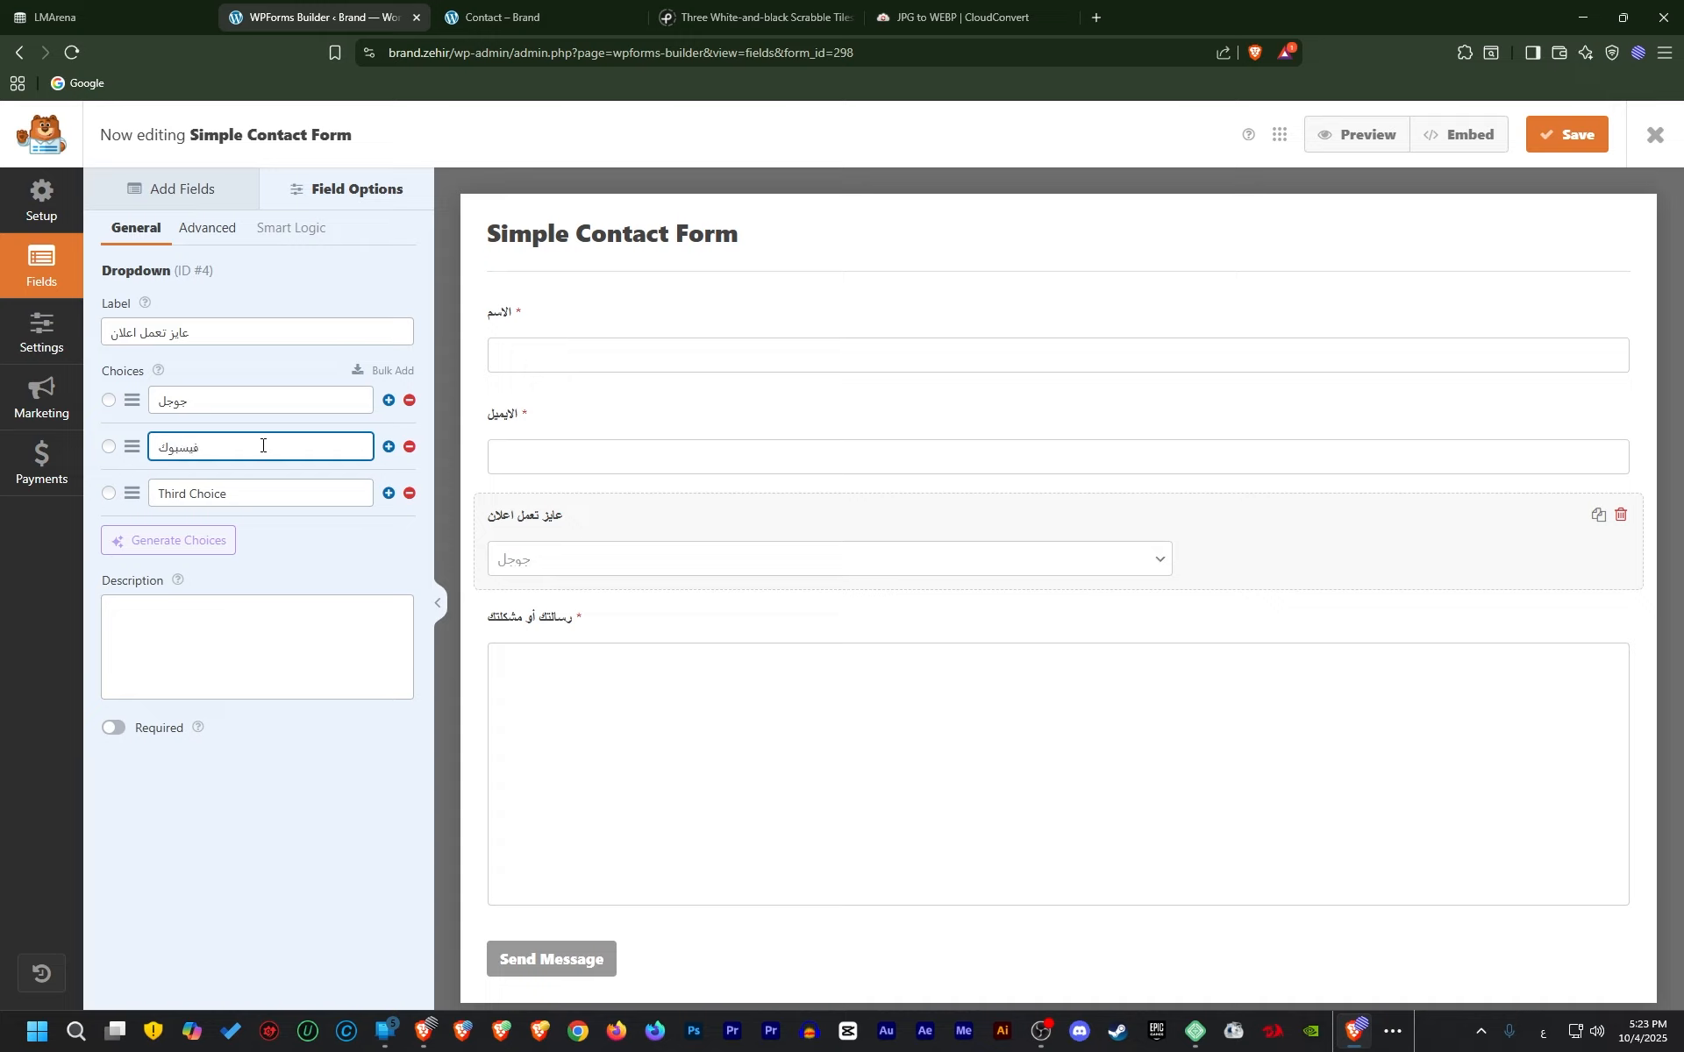
pyautogui.click(269, 494)
pyautogui.hotkey('ctrl', 'a')
pyautogui.write('ت')
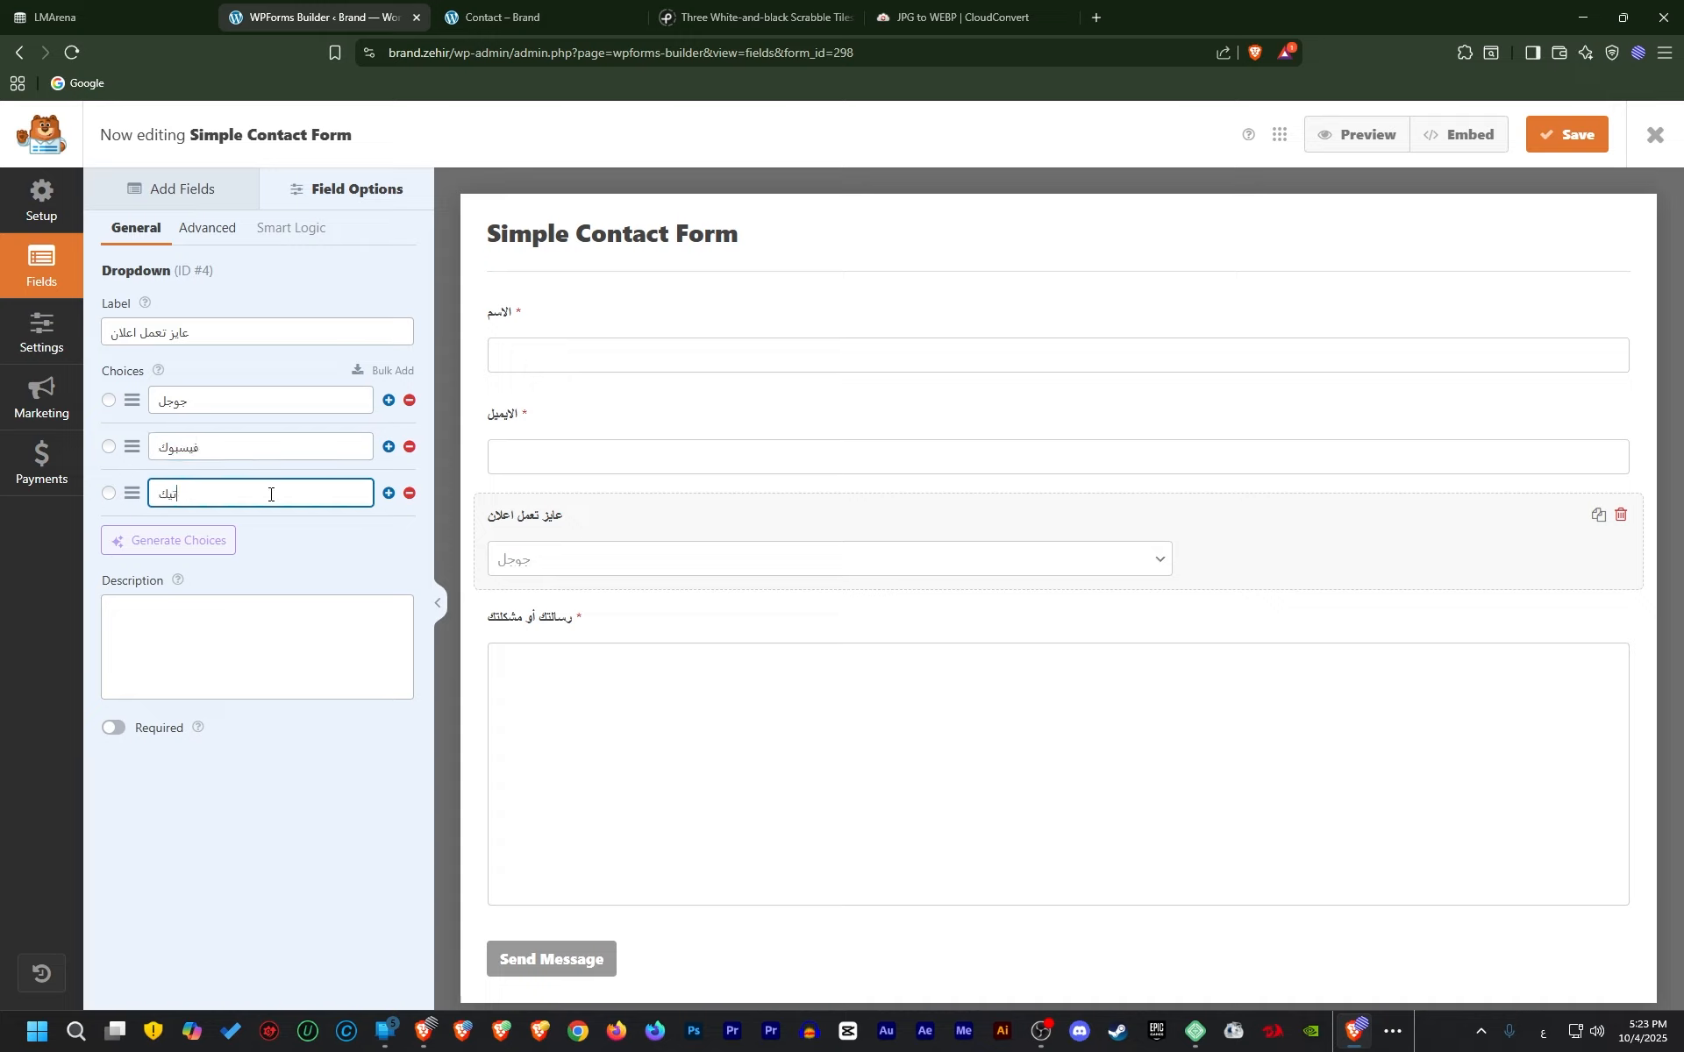
pyautogui.write('يكتوك')
# Make the dropdown required and keep its Classic style after trying Modern
pyautogui.click(114, 728)
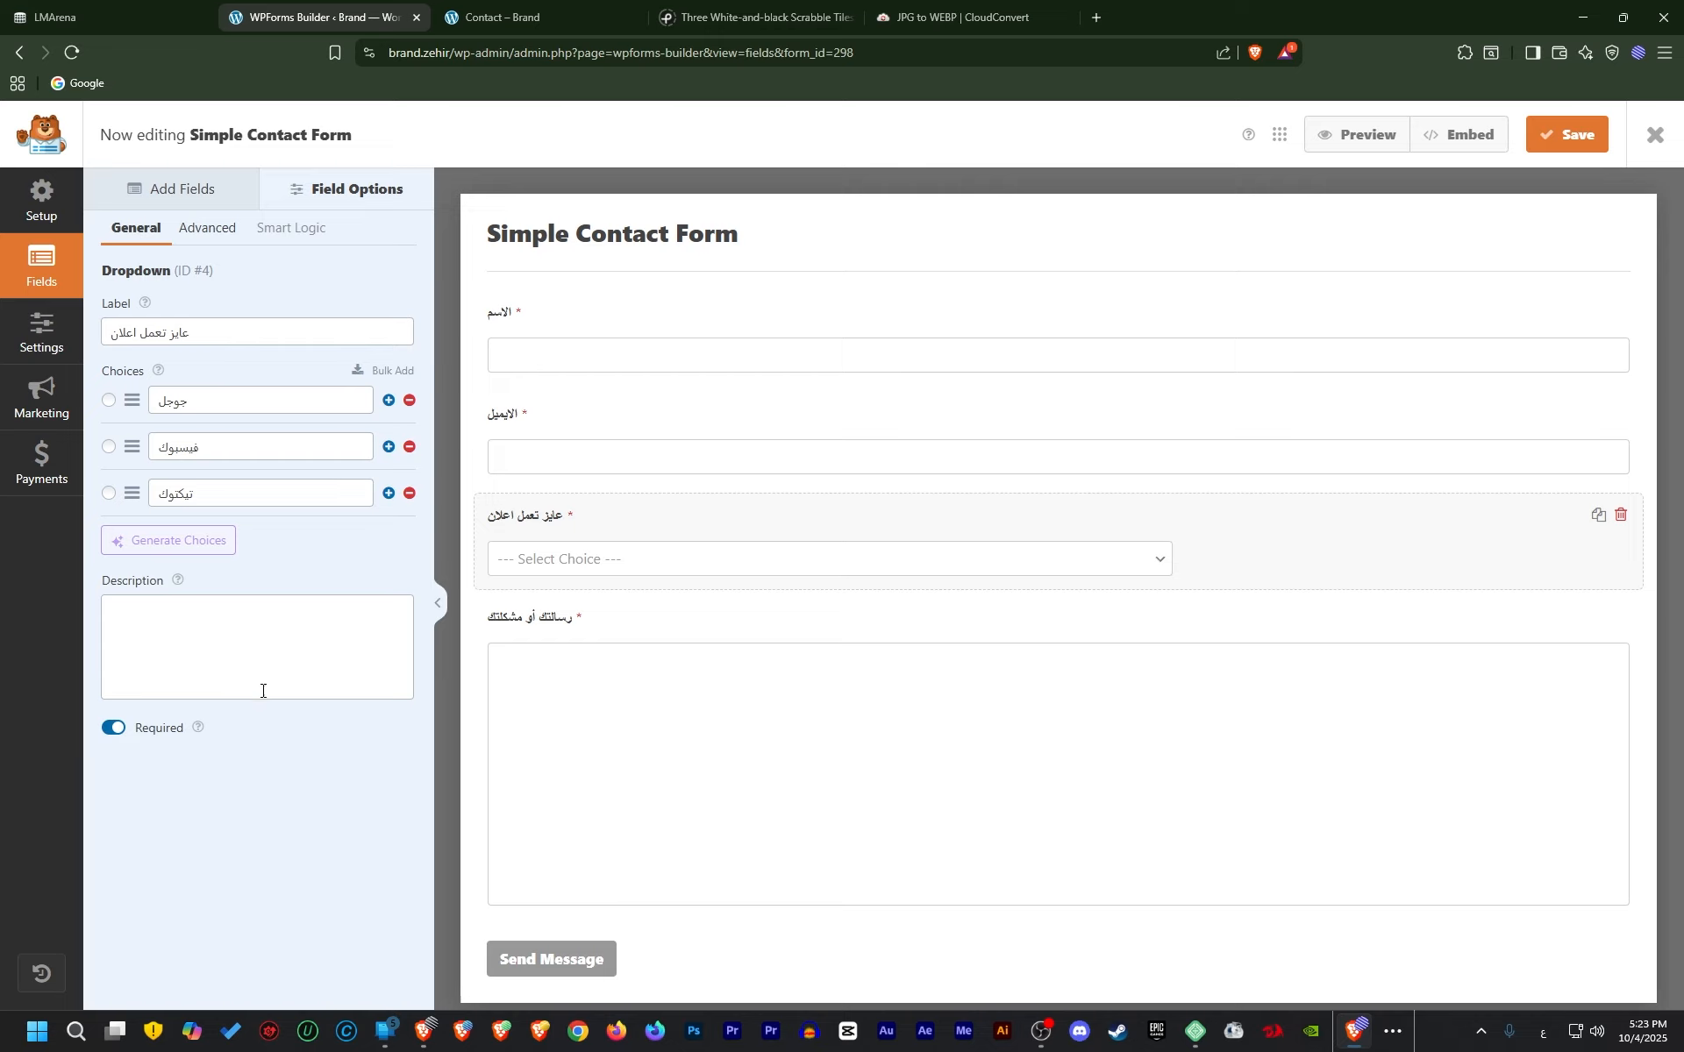
pyautogui.click(211, 228)
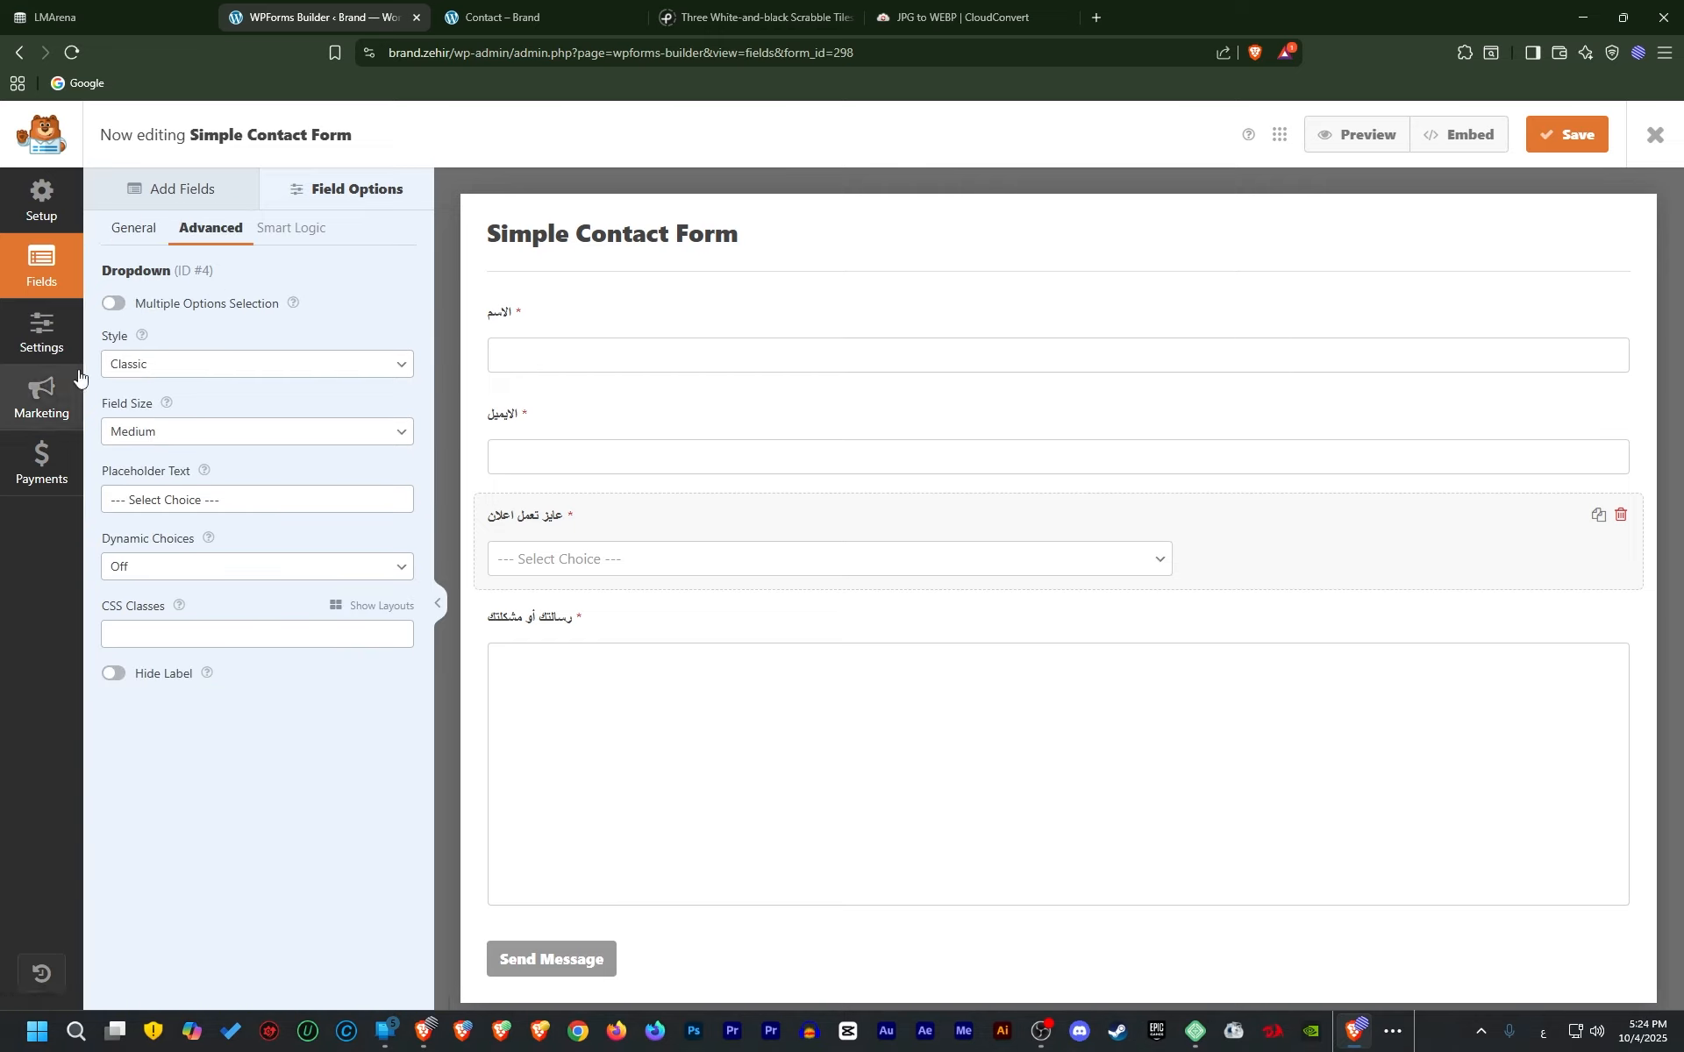
pyautogui.click(183, 365)
pyautogui.click(170, 410)
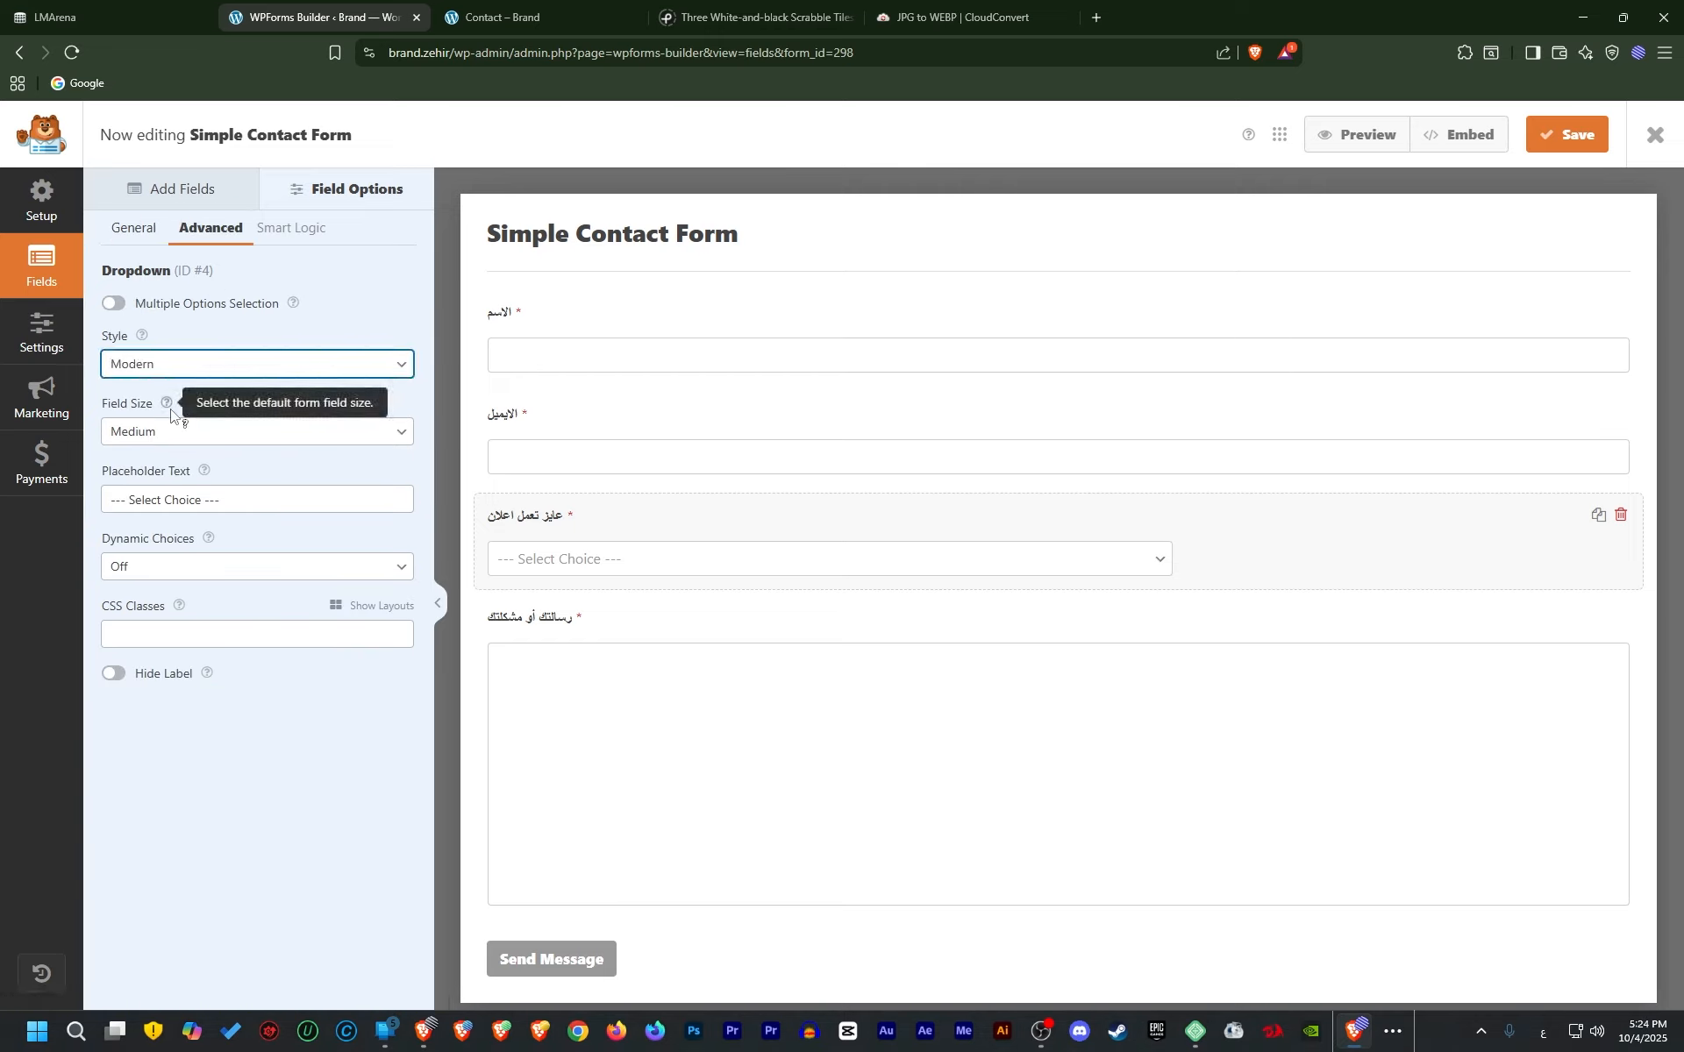
pyautogui.click(301, 376)
pyautogui.click(230, 388)
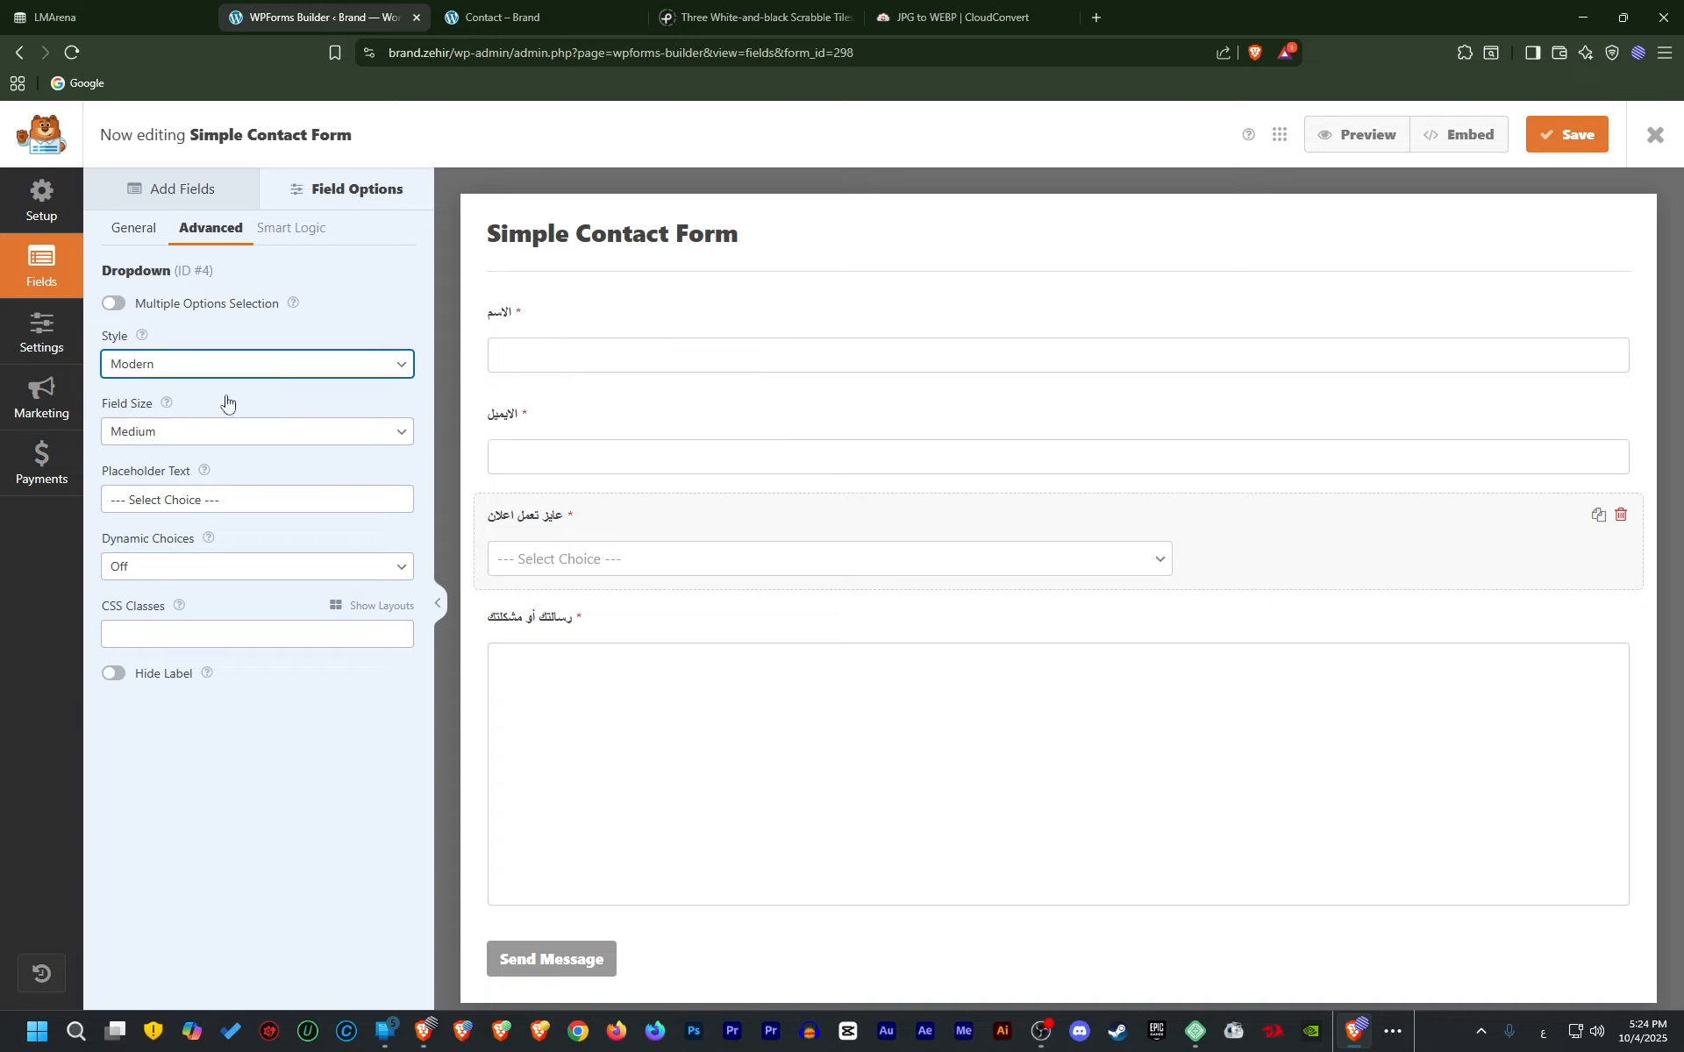
# Set the dropdown's Field Size to Large and placeholder to 'يرجي اختيار اجابة'
pyautogui.click(166, 447)
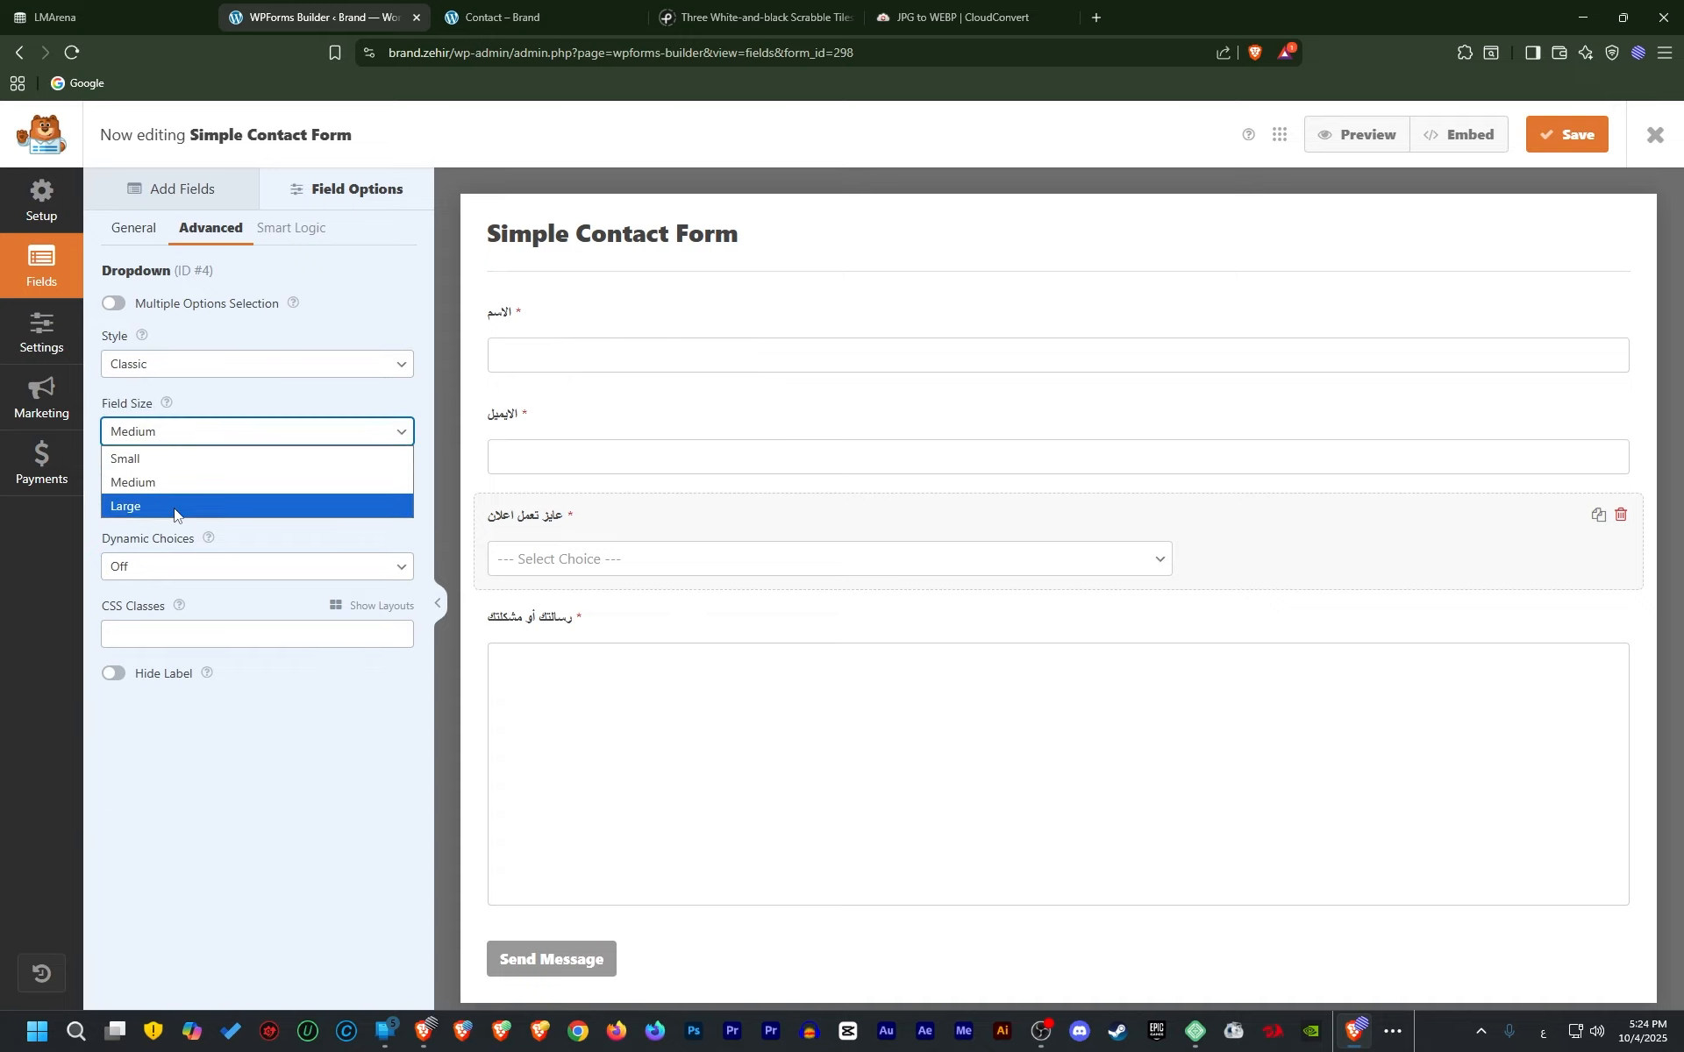
pyautogui.click(175, 506)
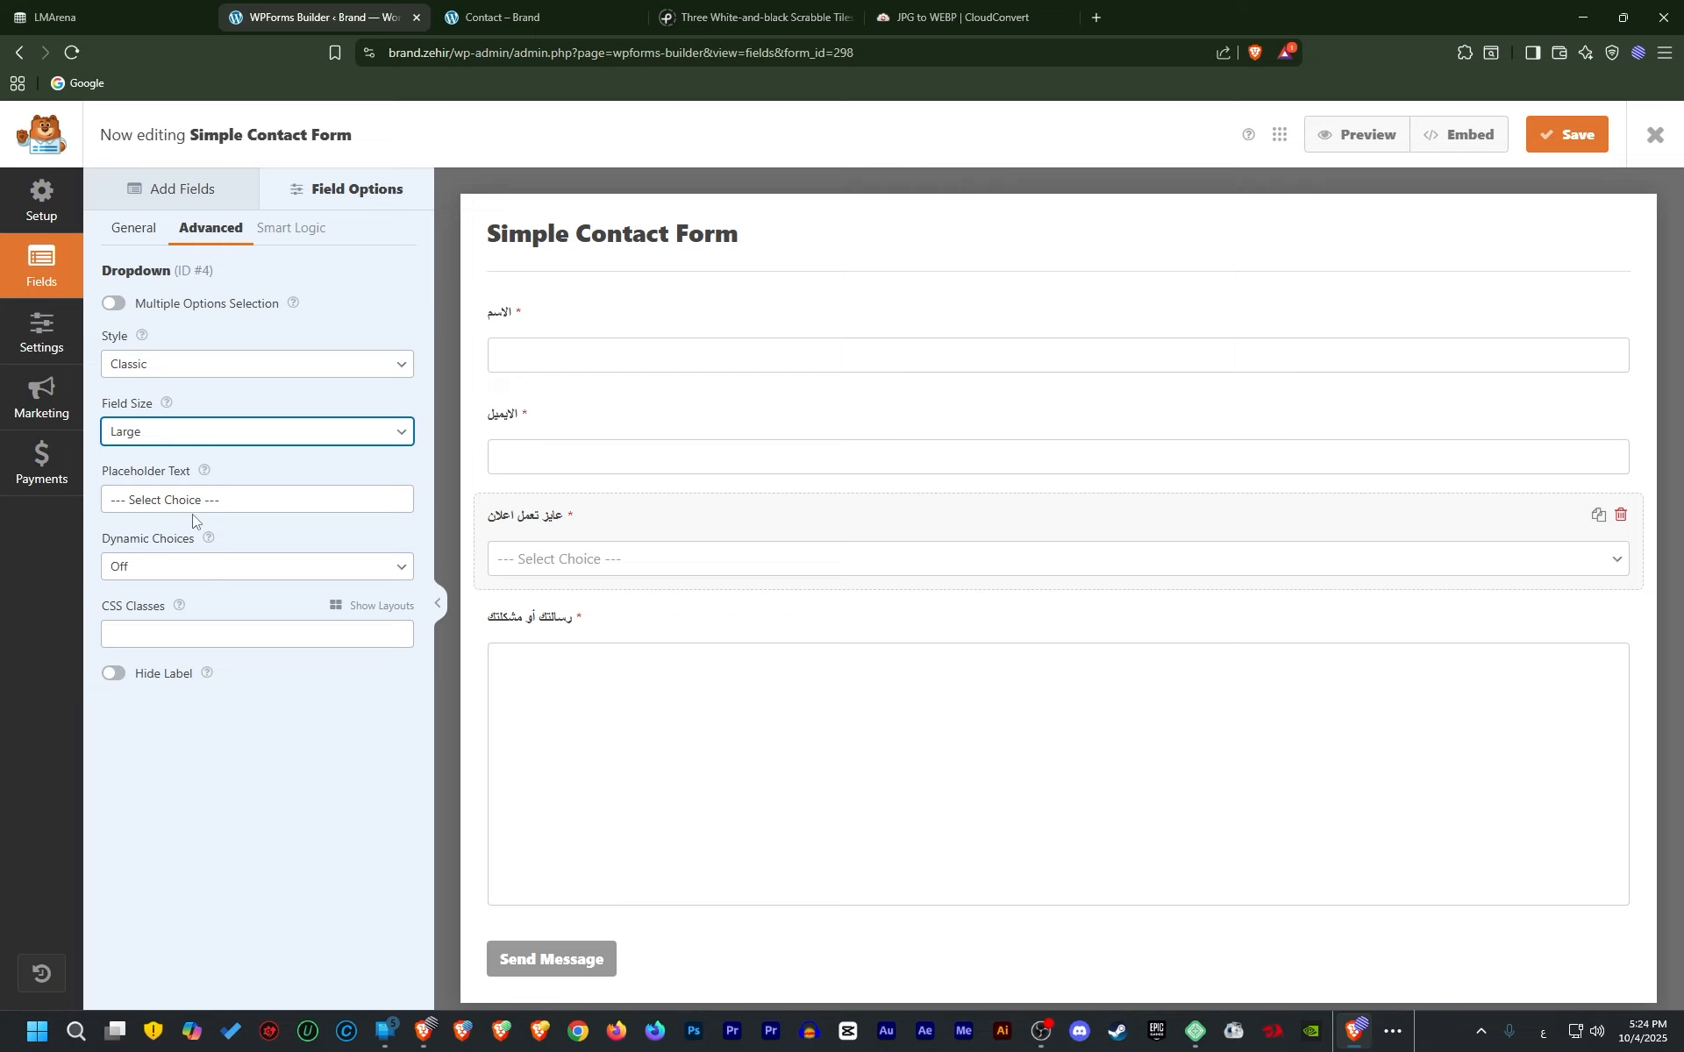
pyautogui.tripleClick(195, 501)
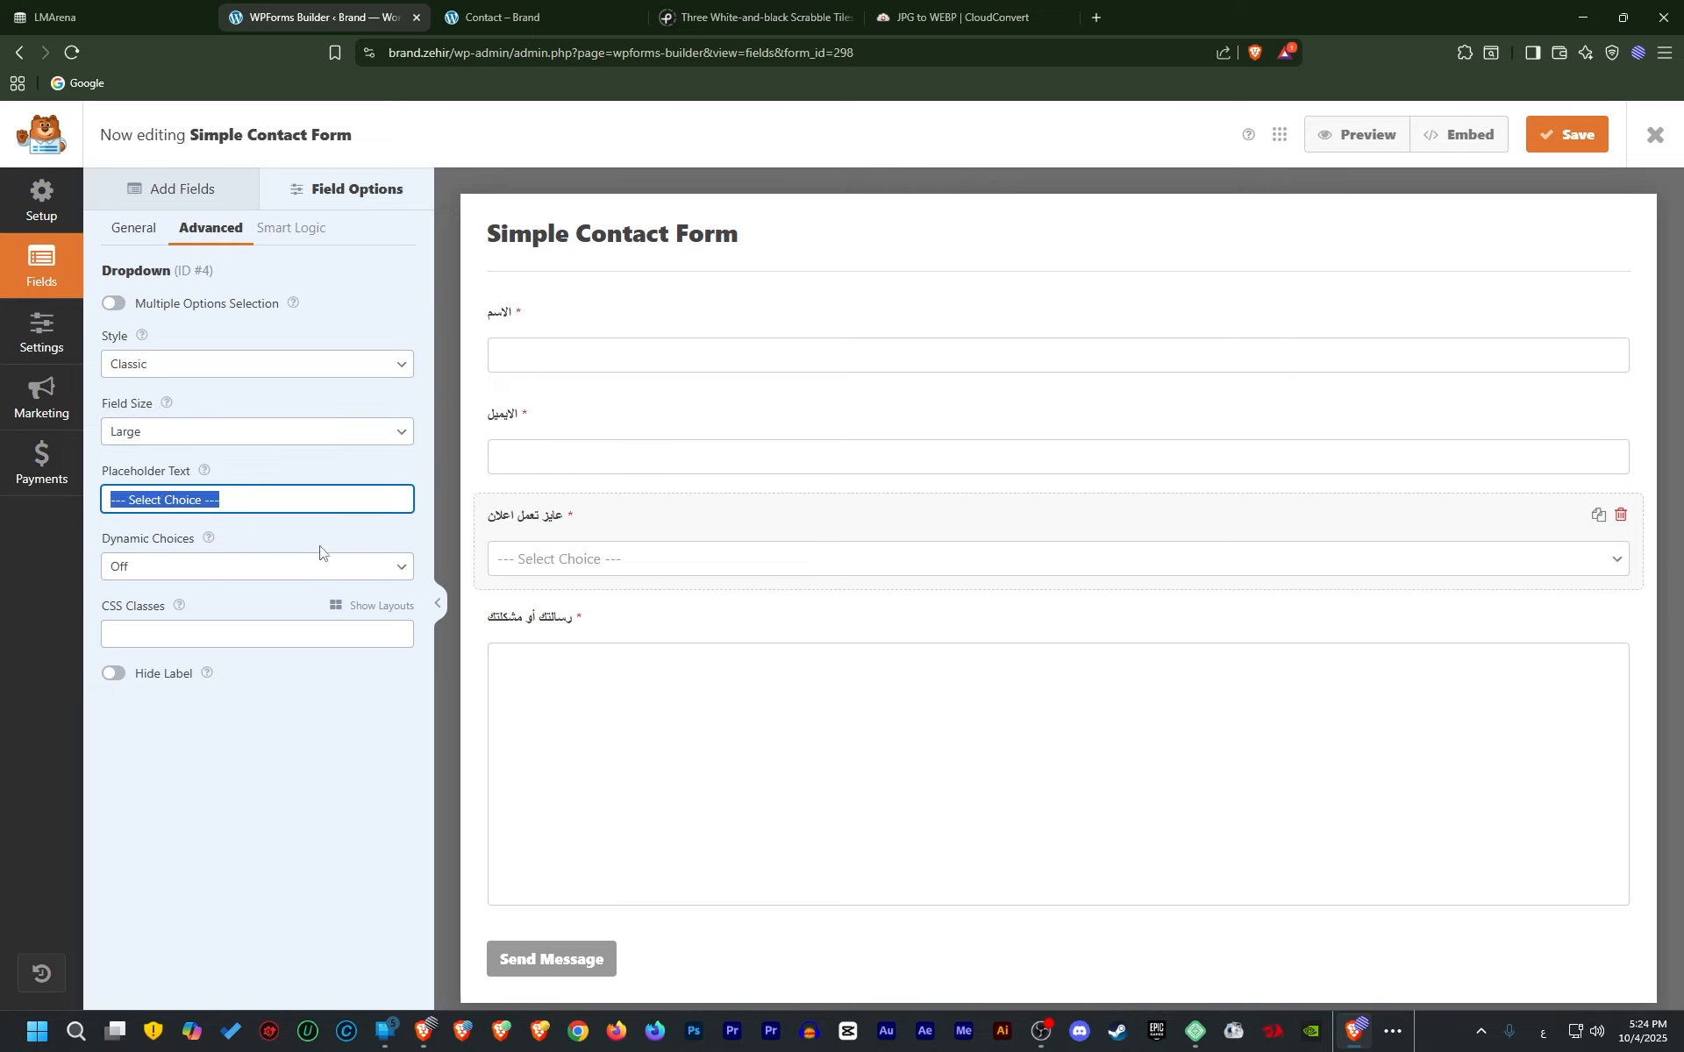
pyautogui.write('يرجي اختيار اجابة')
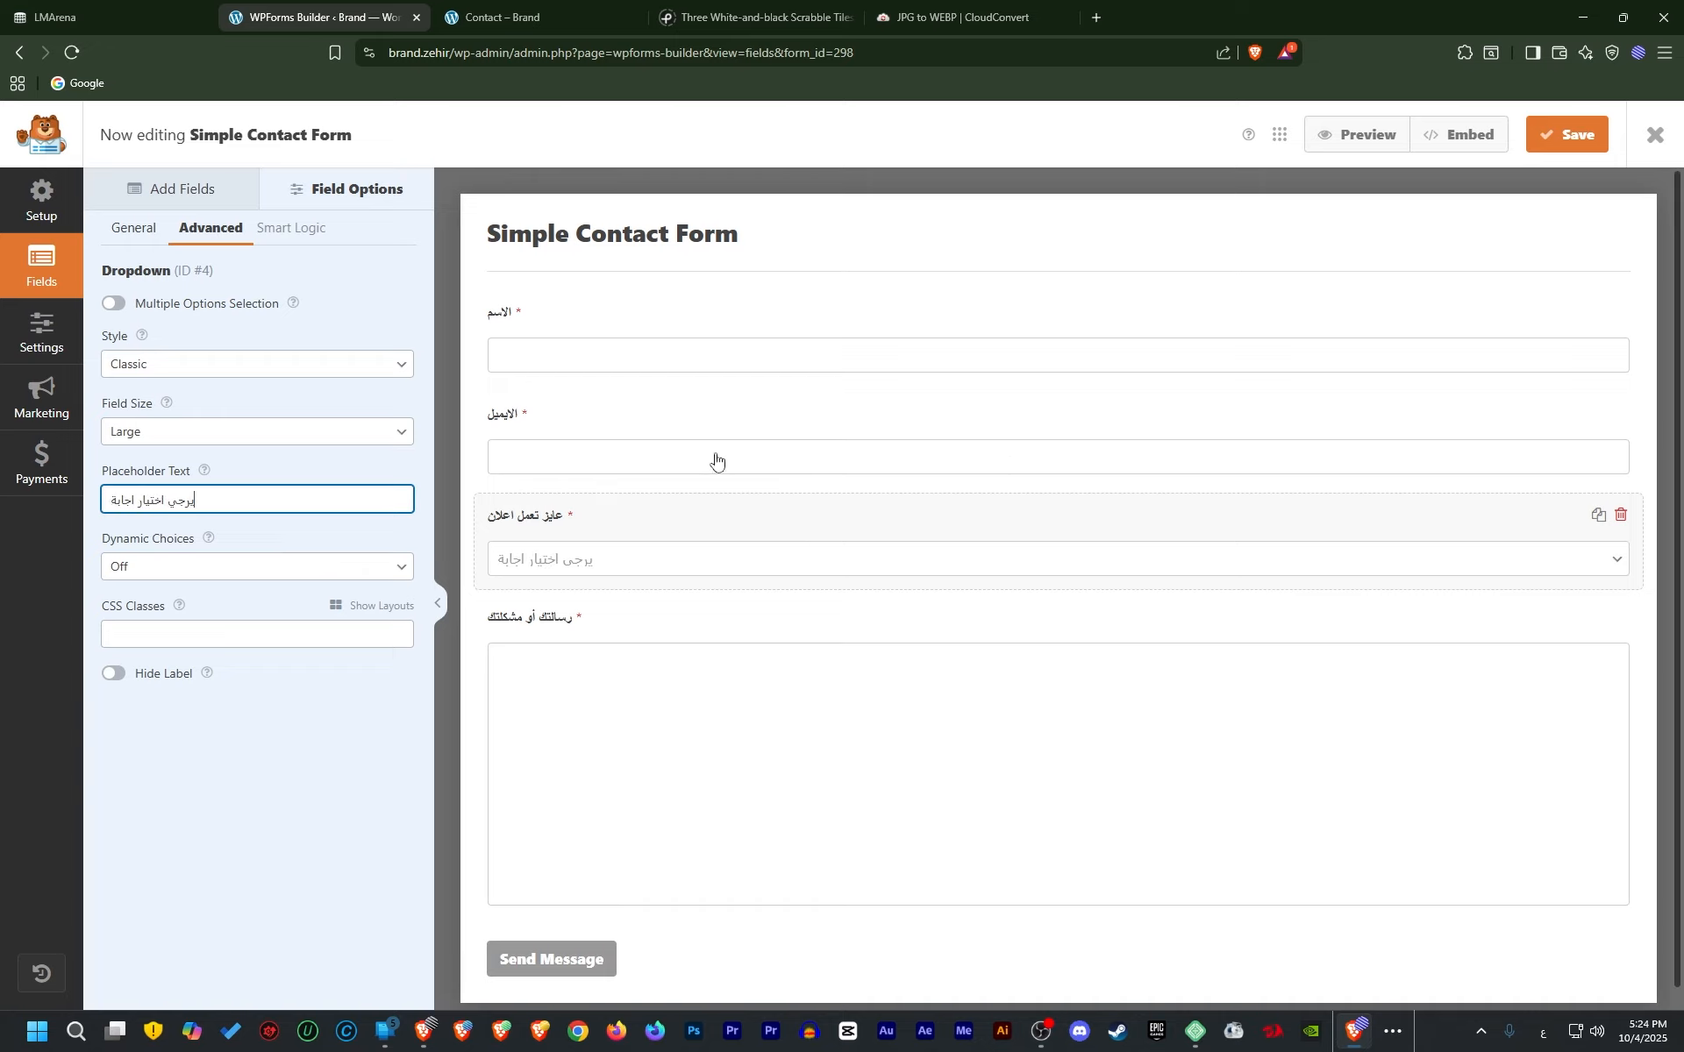
pyautogui.click(162, 190)
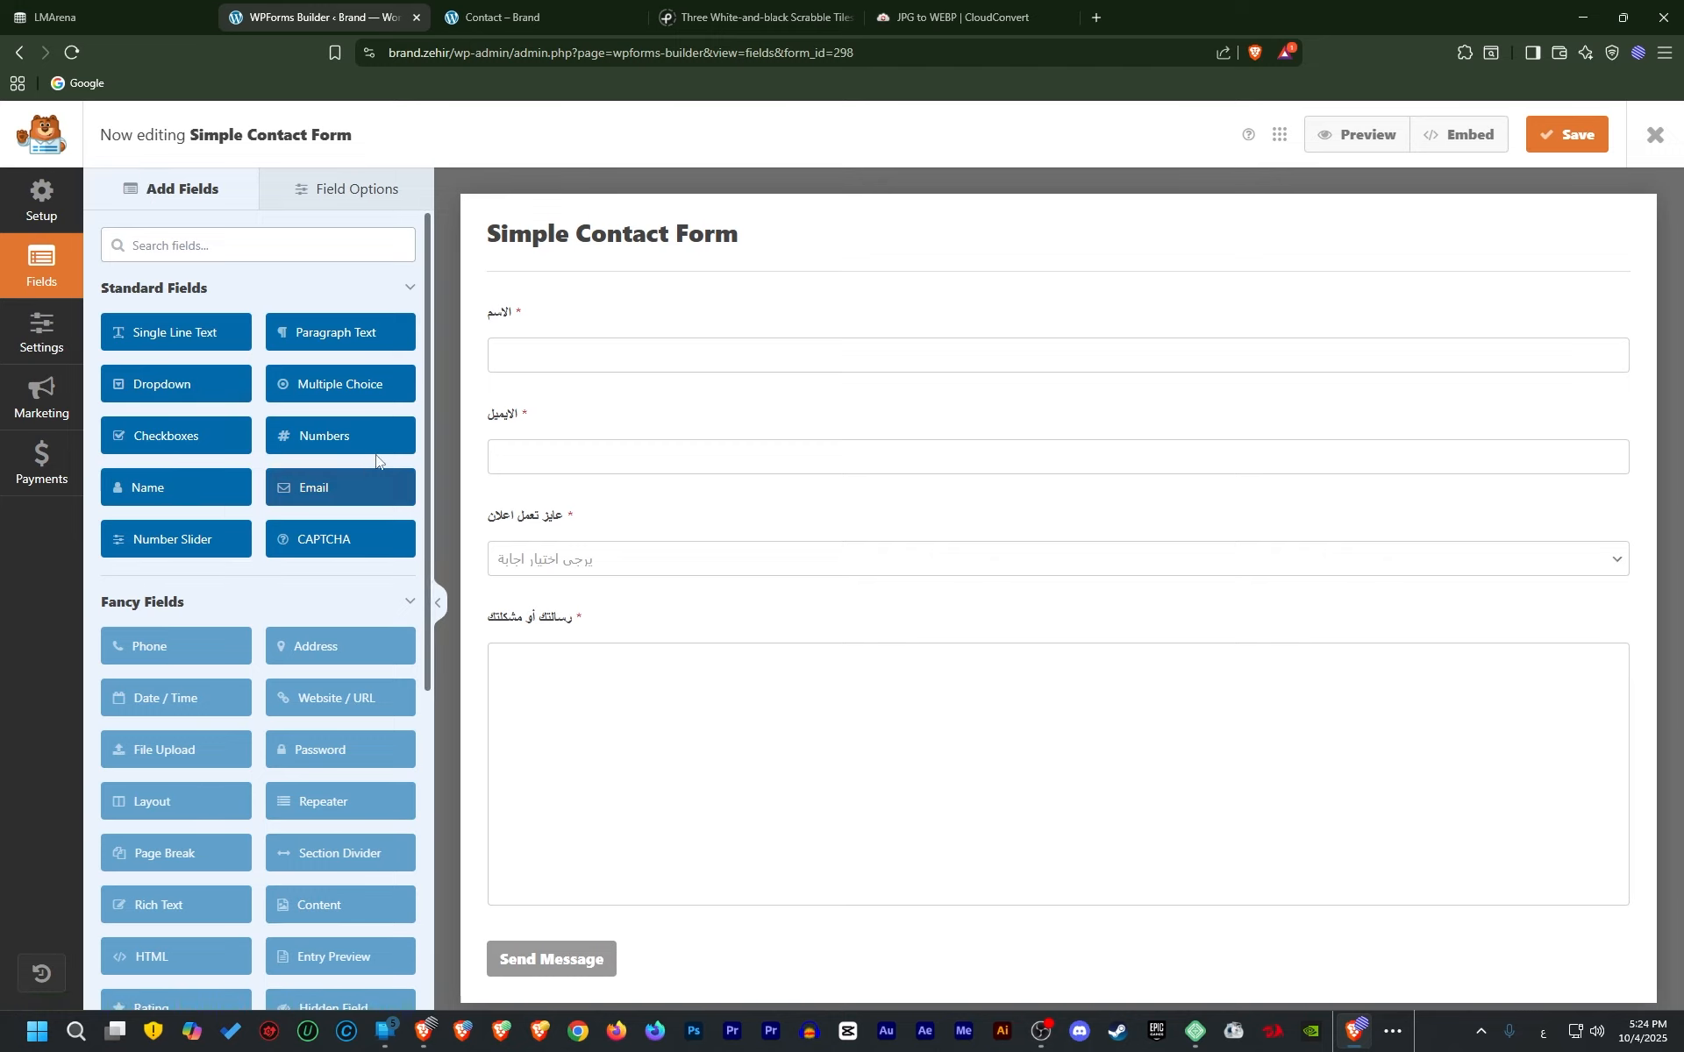
# Place a Numbers field between the dropdown and message, deleting the extra copy
pyautogui.click(333, 447)
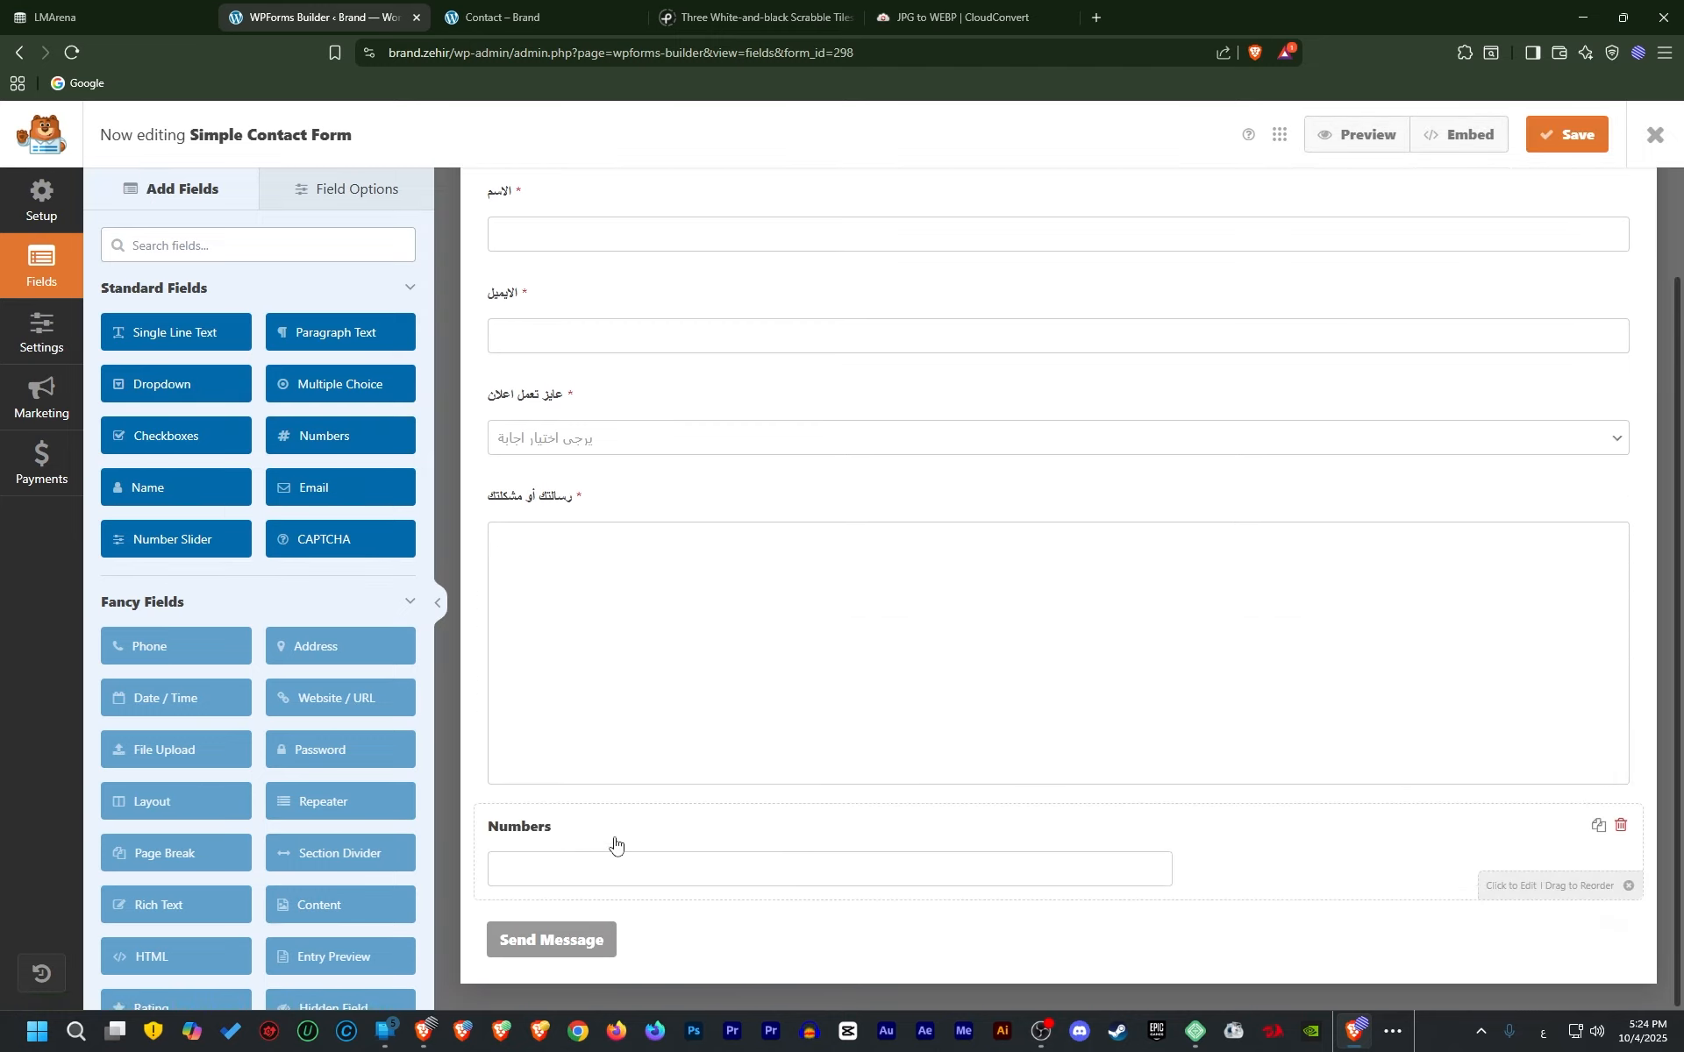
pyautogui.moveTo(323, 436); pyautogui.dragTo(653, 628)
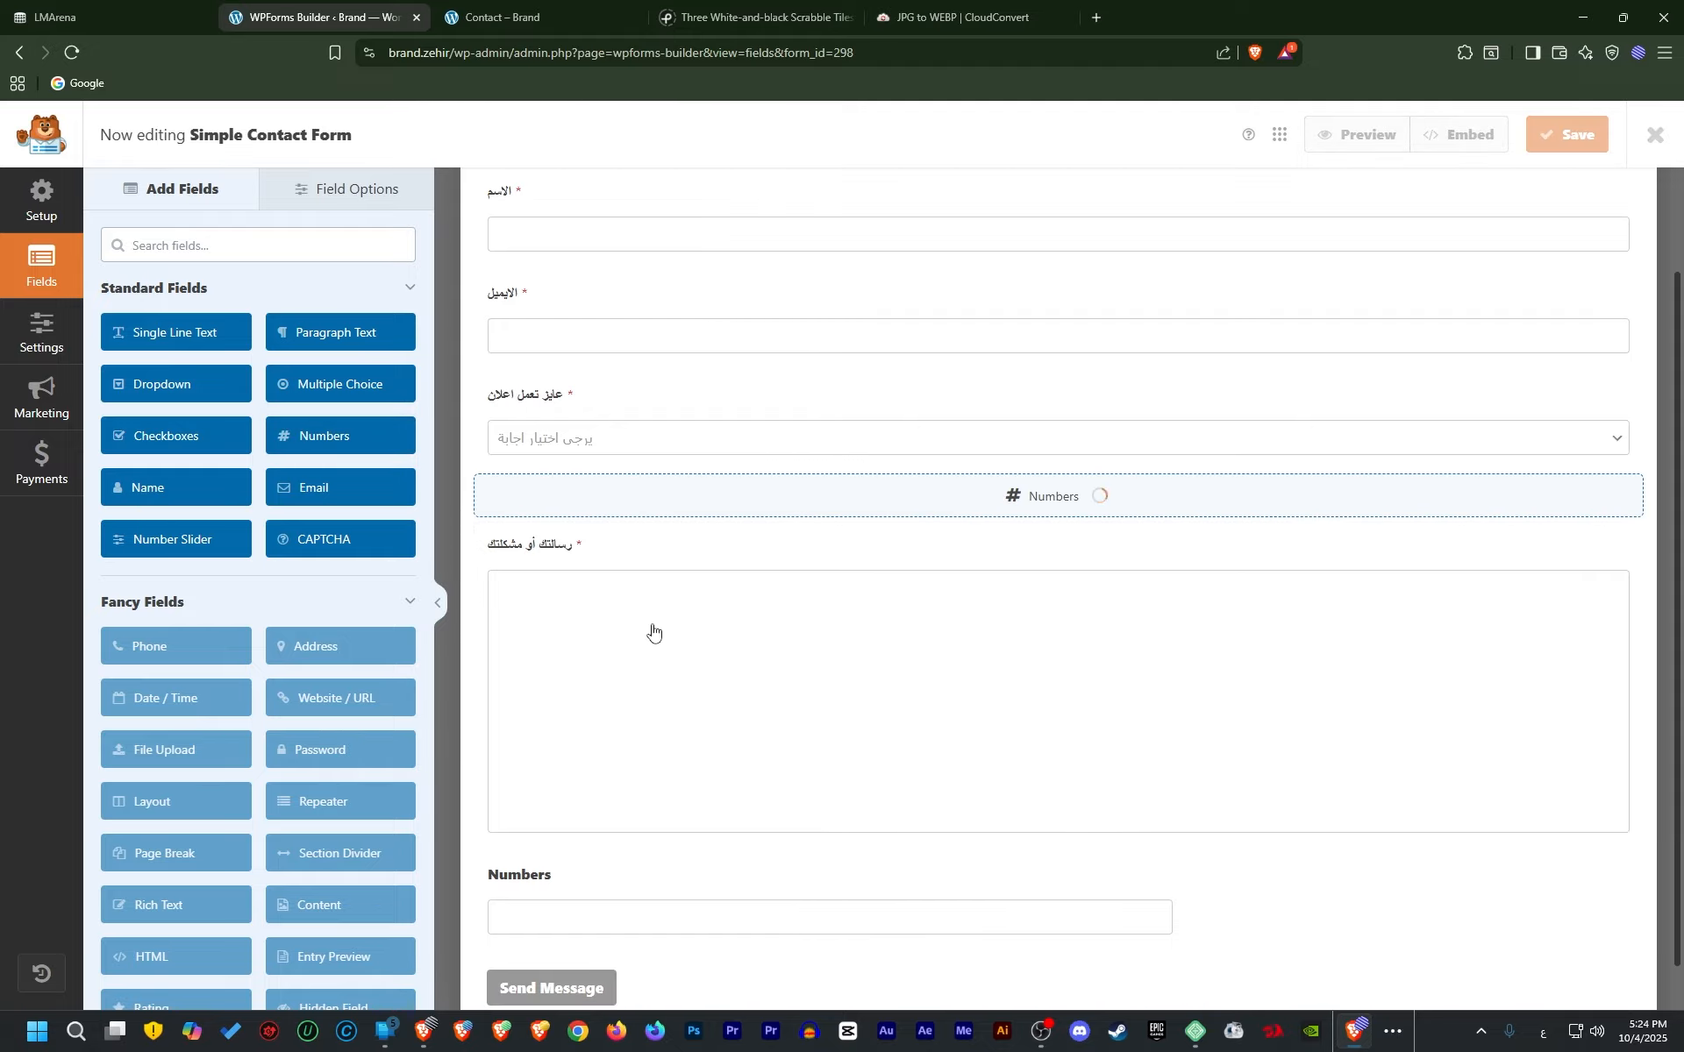
pyautogui.scroll(-1, 1079, 802)
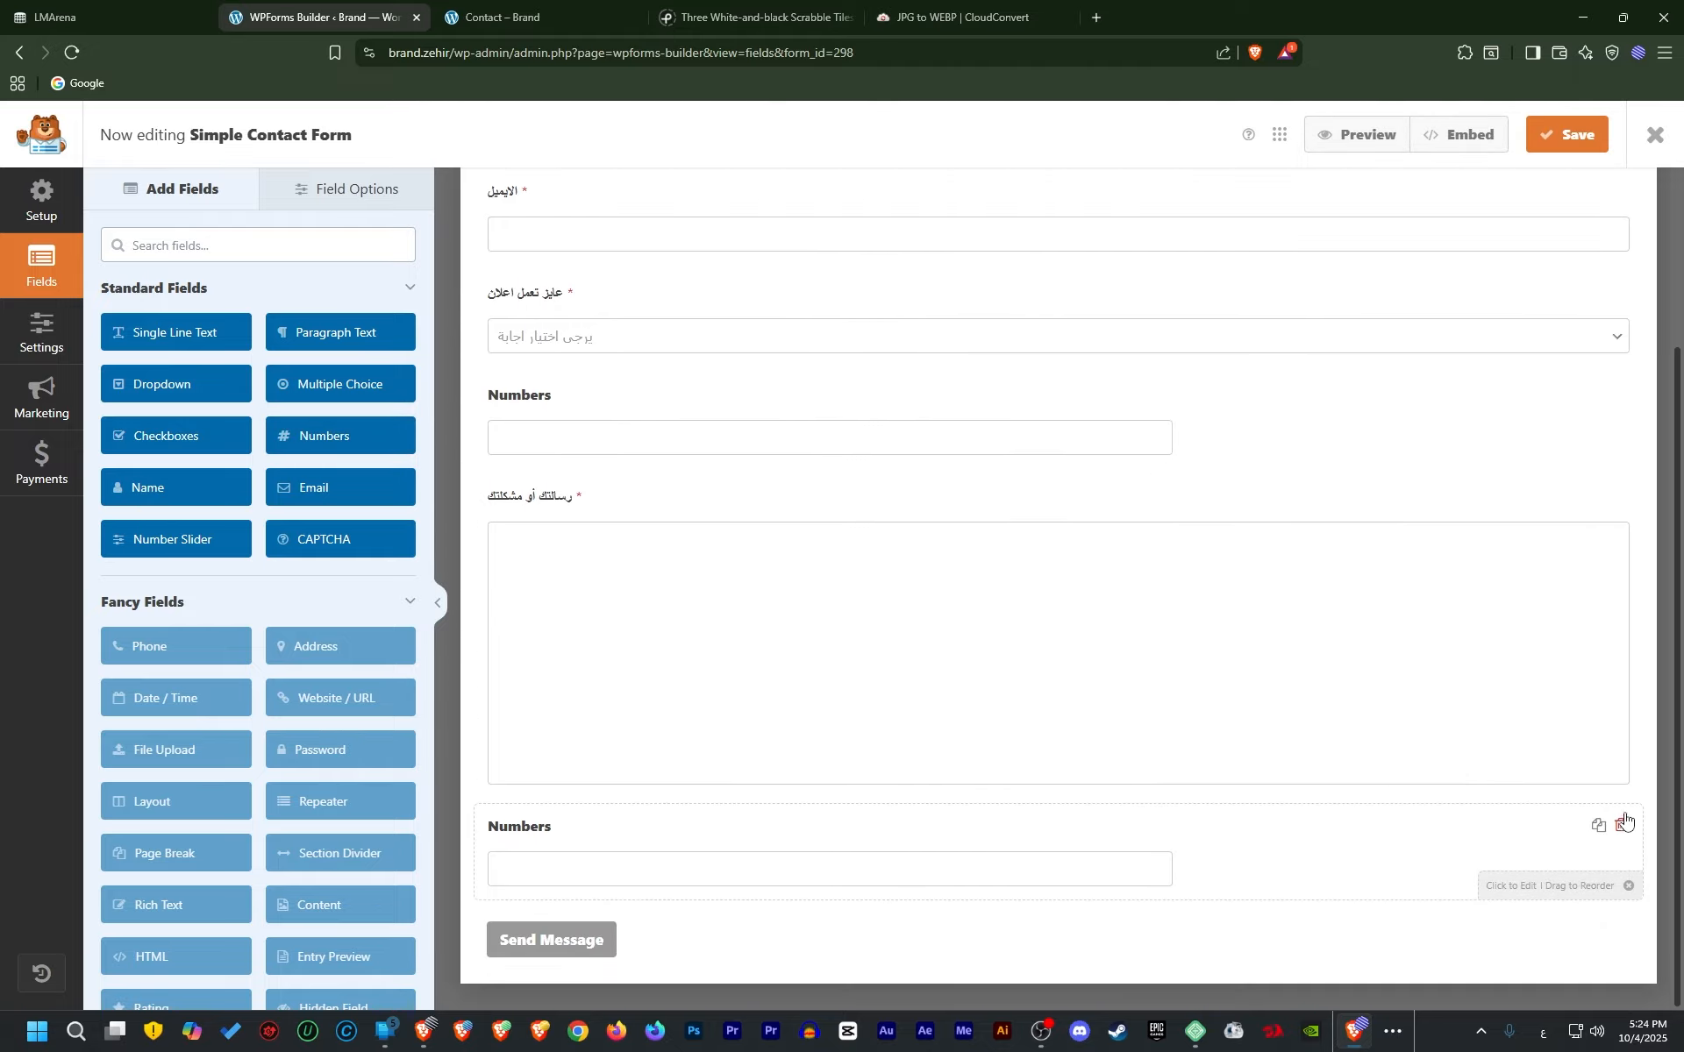
pyautogui.click(1622, 824)
pyautogui.click(792, 613)
pyautogui.click(613, 508)
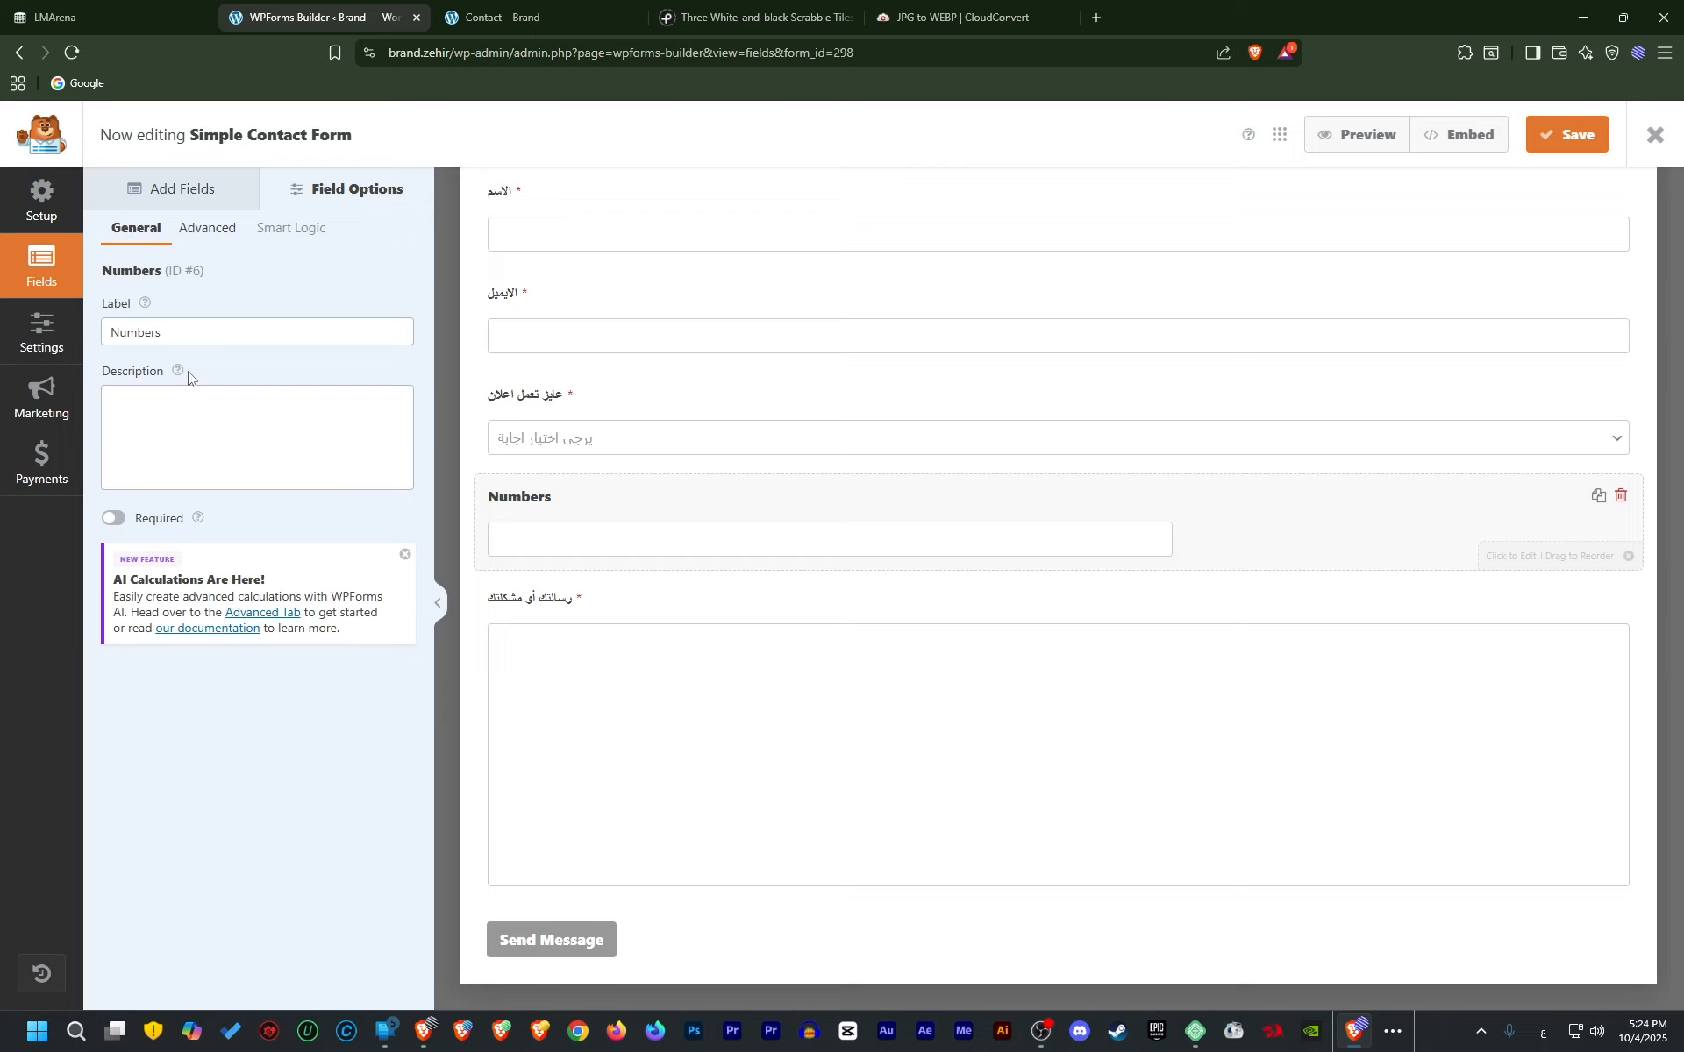
# Make the Numbers field required, label it 'رقم الهاتف', and set size Large
pyautogui.click(114, 518)
pyautogui.tripleClick(207, 337)
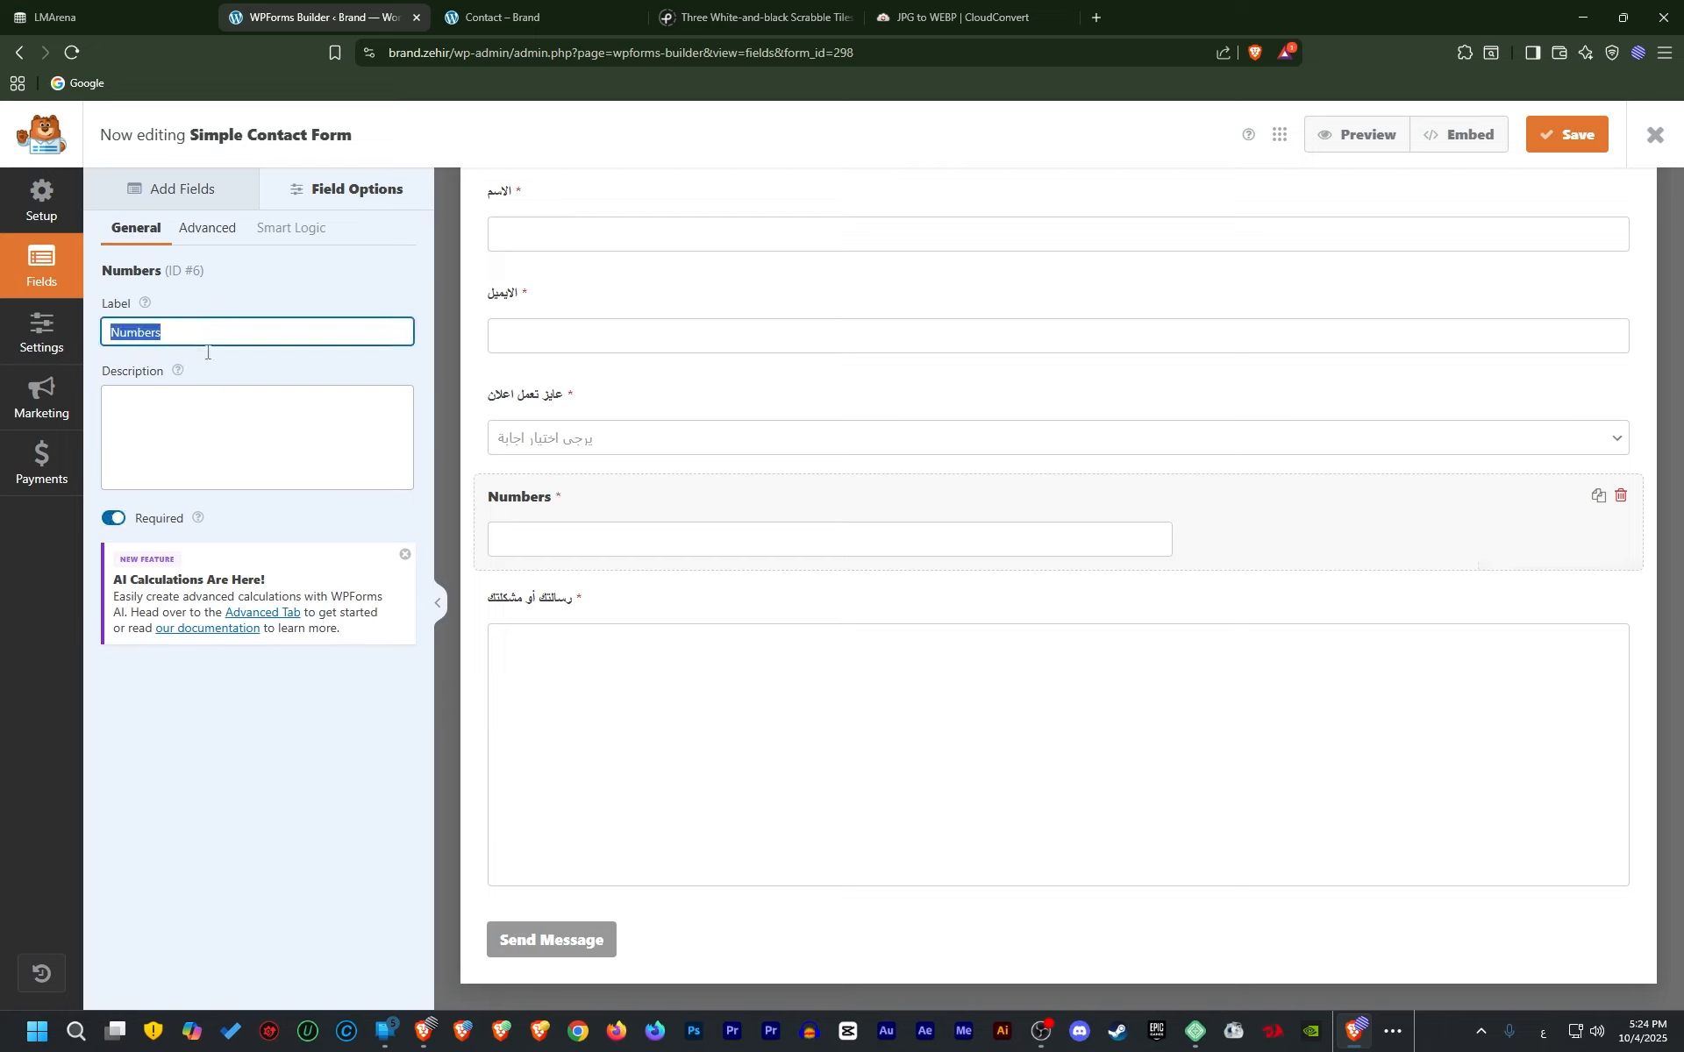
pyautogui.press('BackSpace')
pyautogui.write('رقم الهاتف')
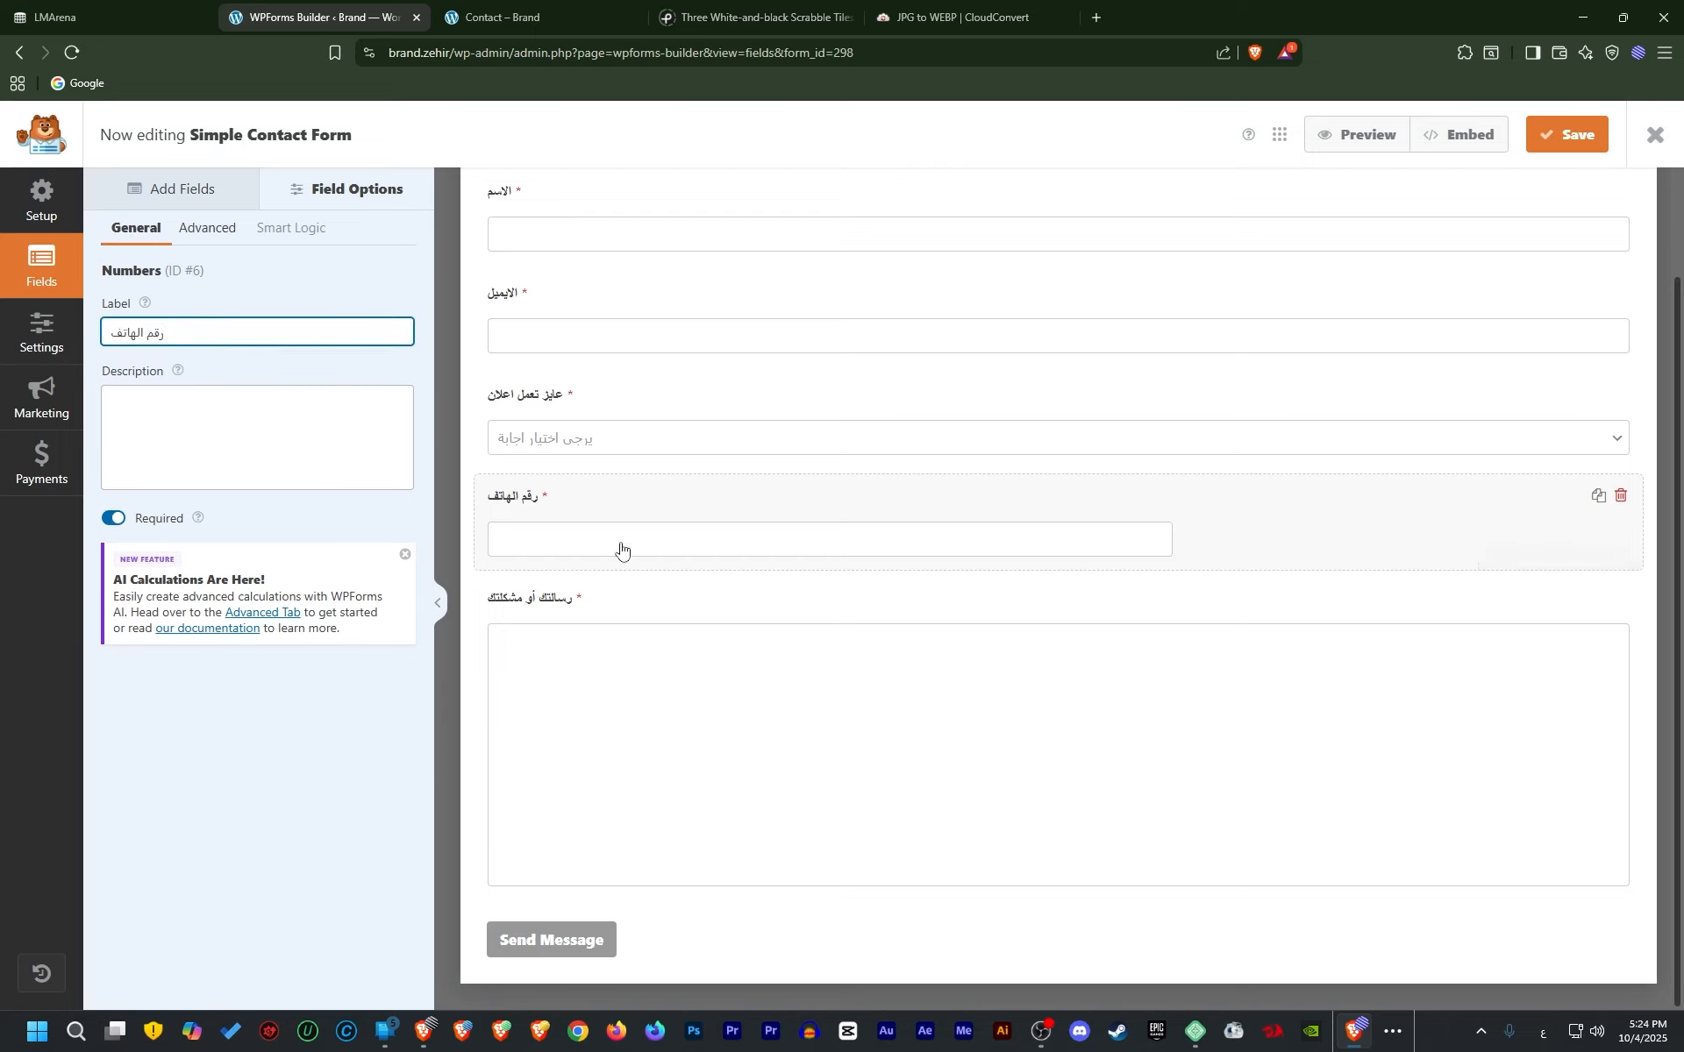
pyautogui.click(207, 230)
pyautogui.click(190, 332)
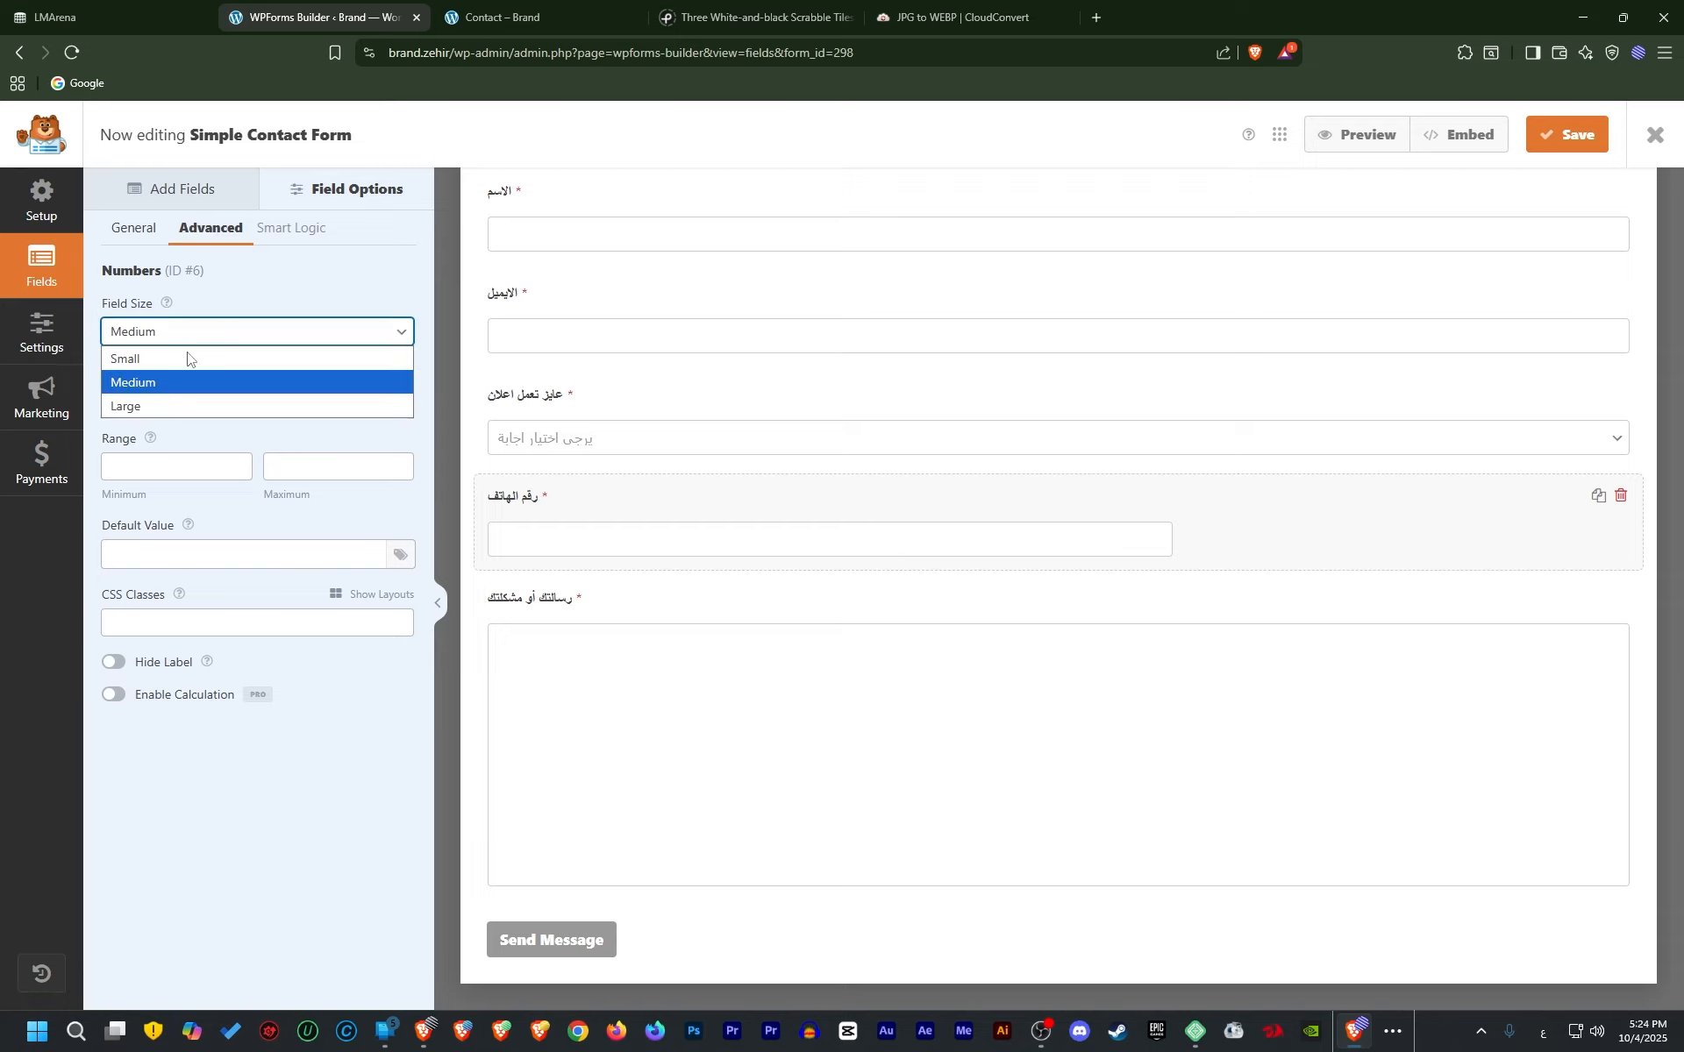
pyautogui.click(181, 405)
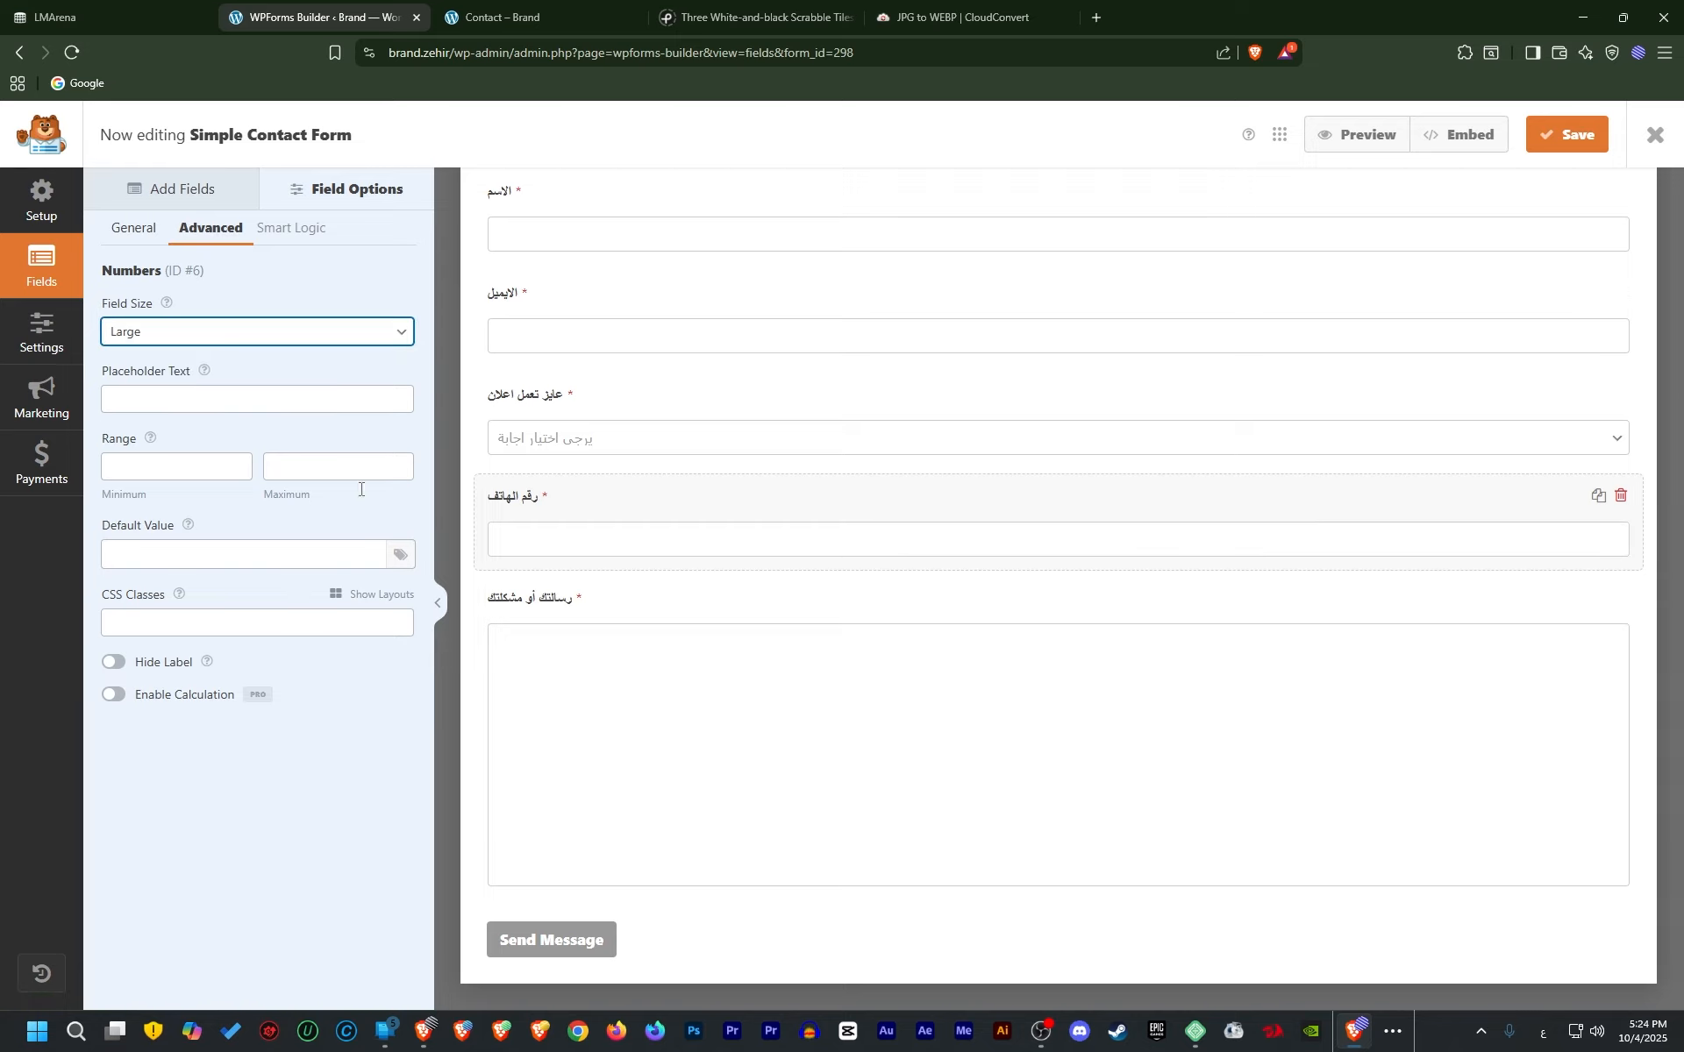
pyautogui.scroll(2, 556, 237)
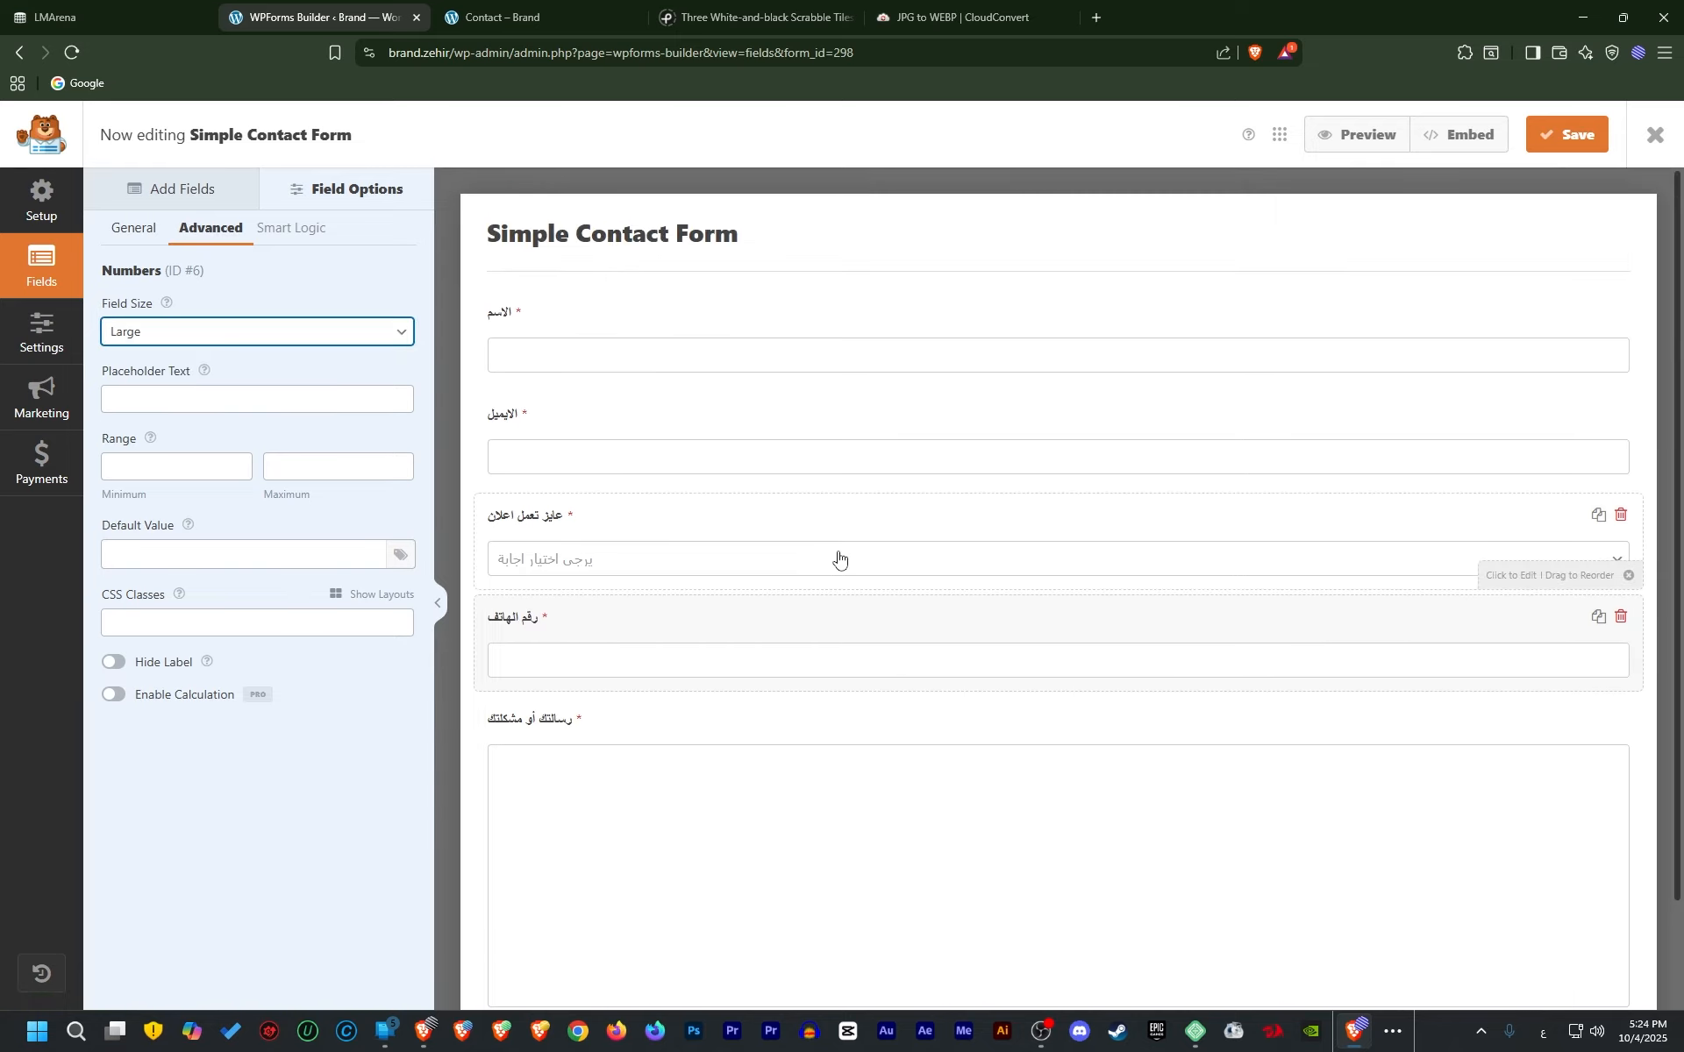
# Save the form and reload the live Contact page
pyautogui.click(1575, 140)
pyautogui.click(566, 4)
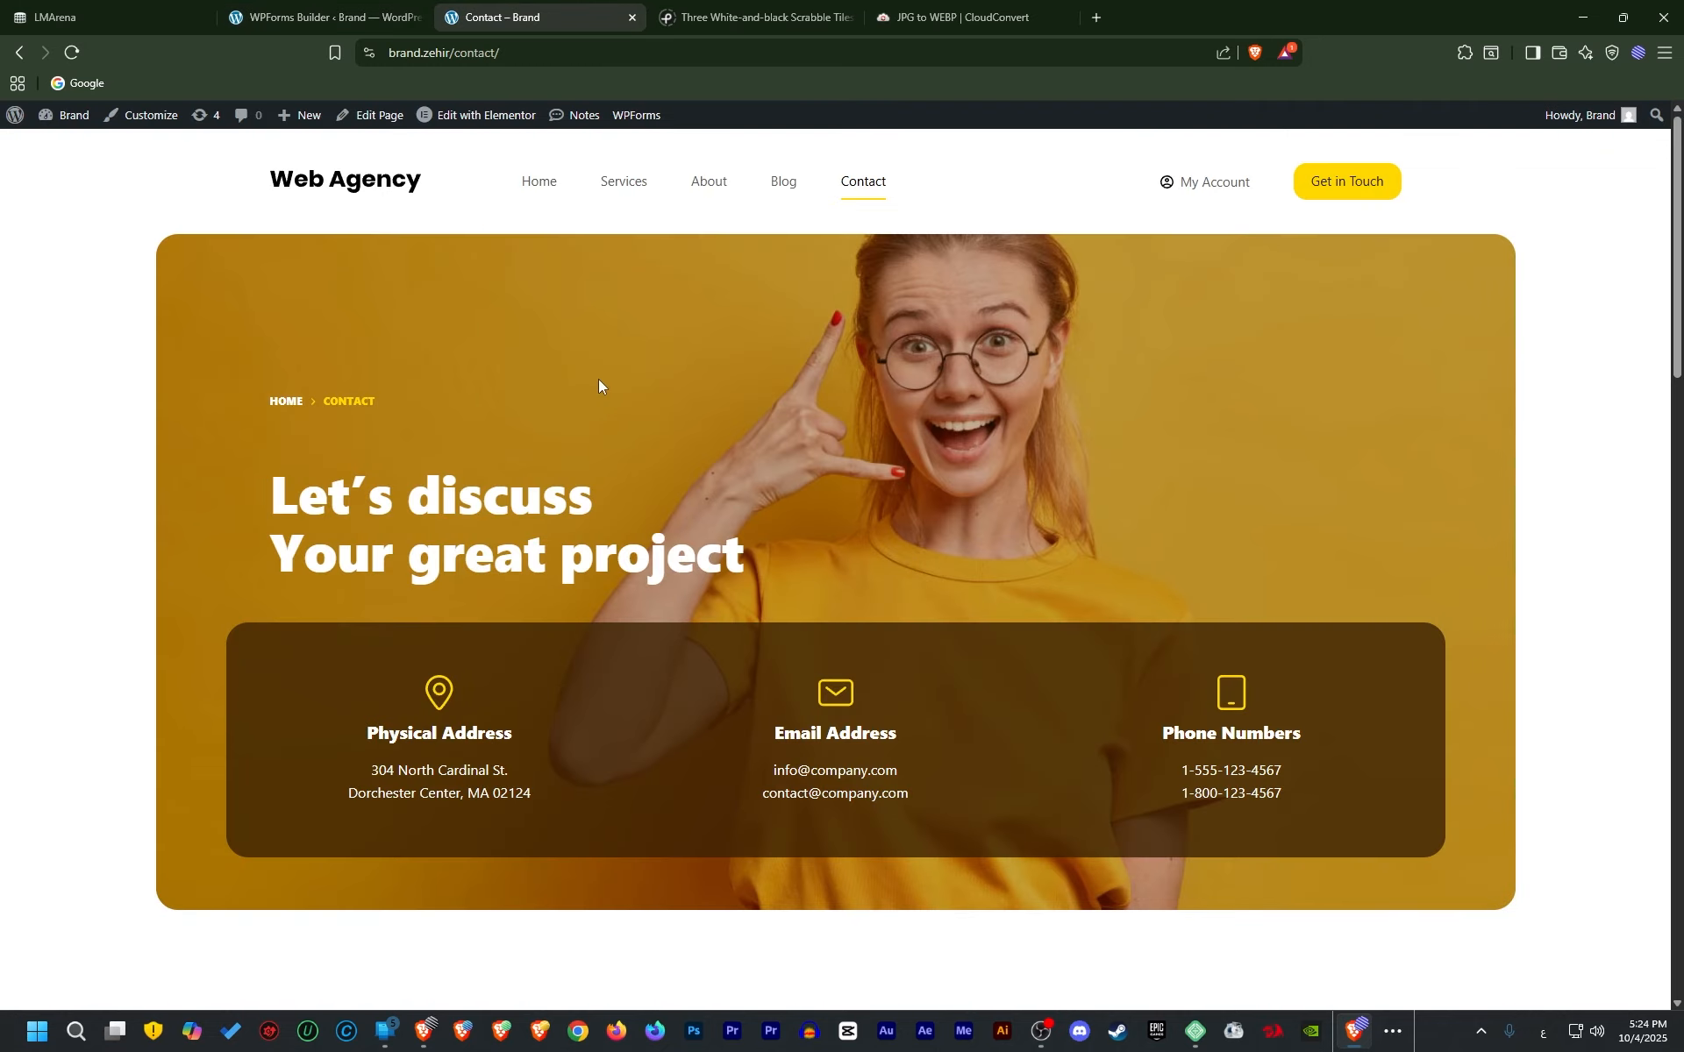
pyautogui.scroll(-8, 592, 380)
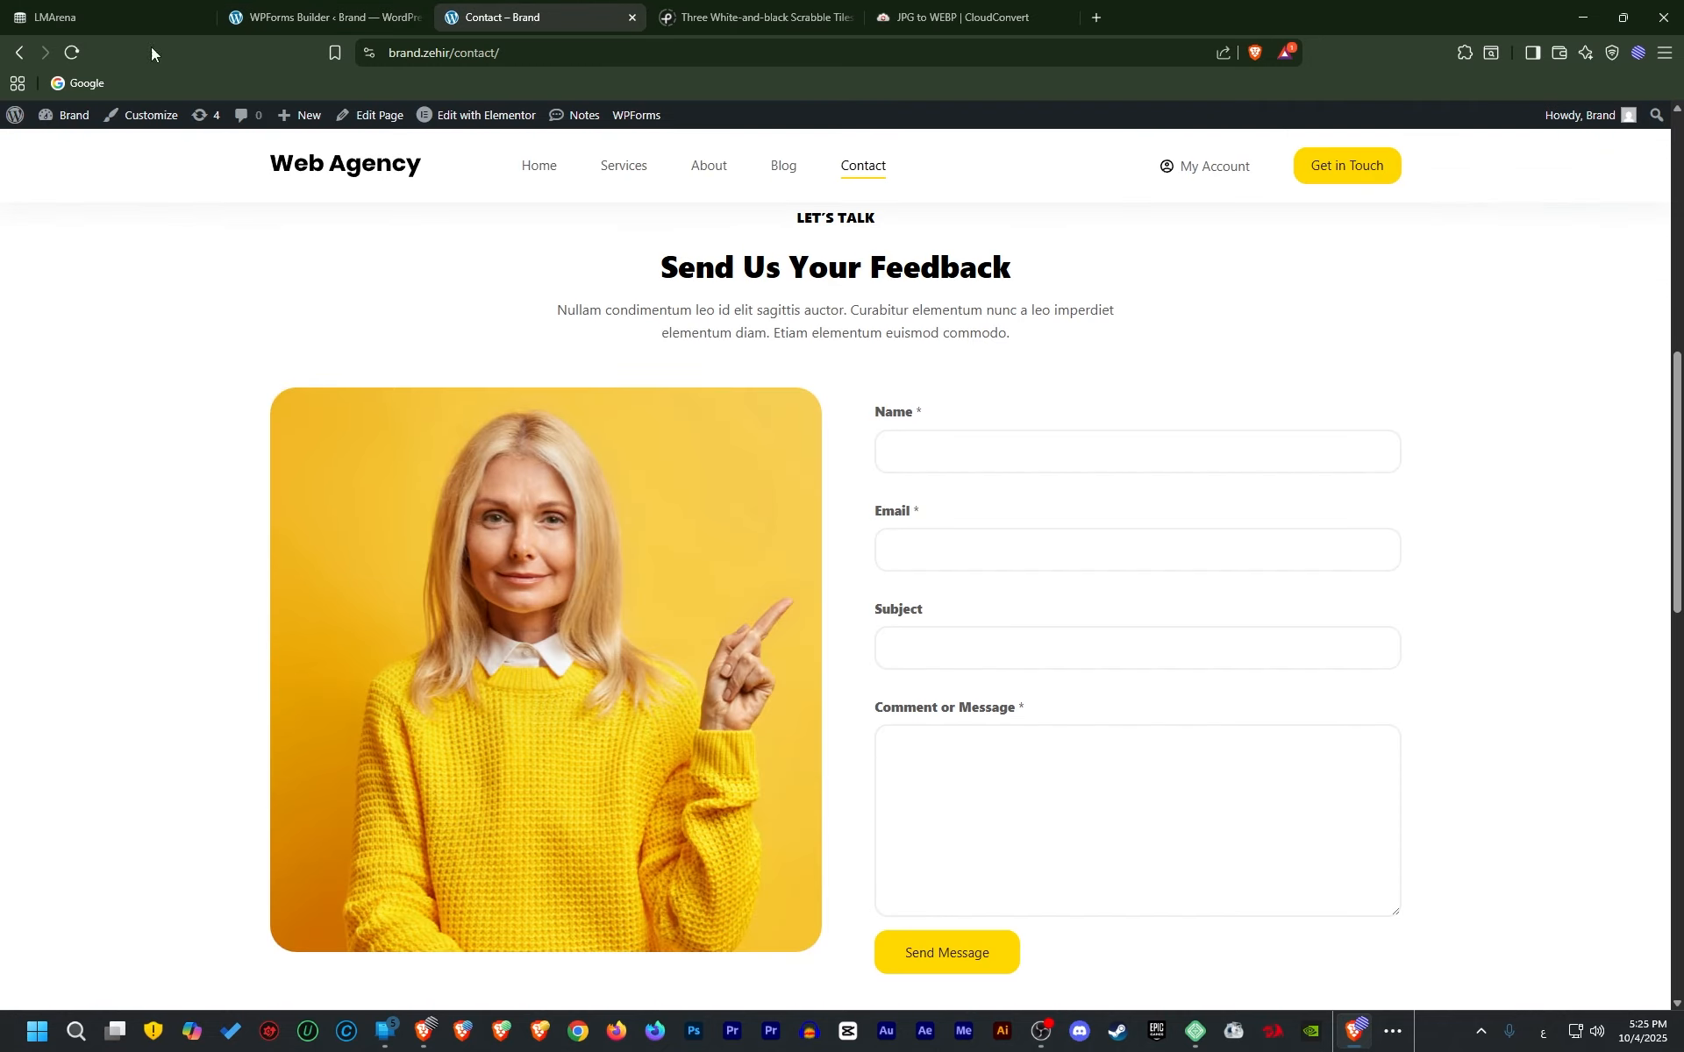
pyautogui.click(70, 54)
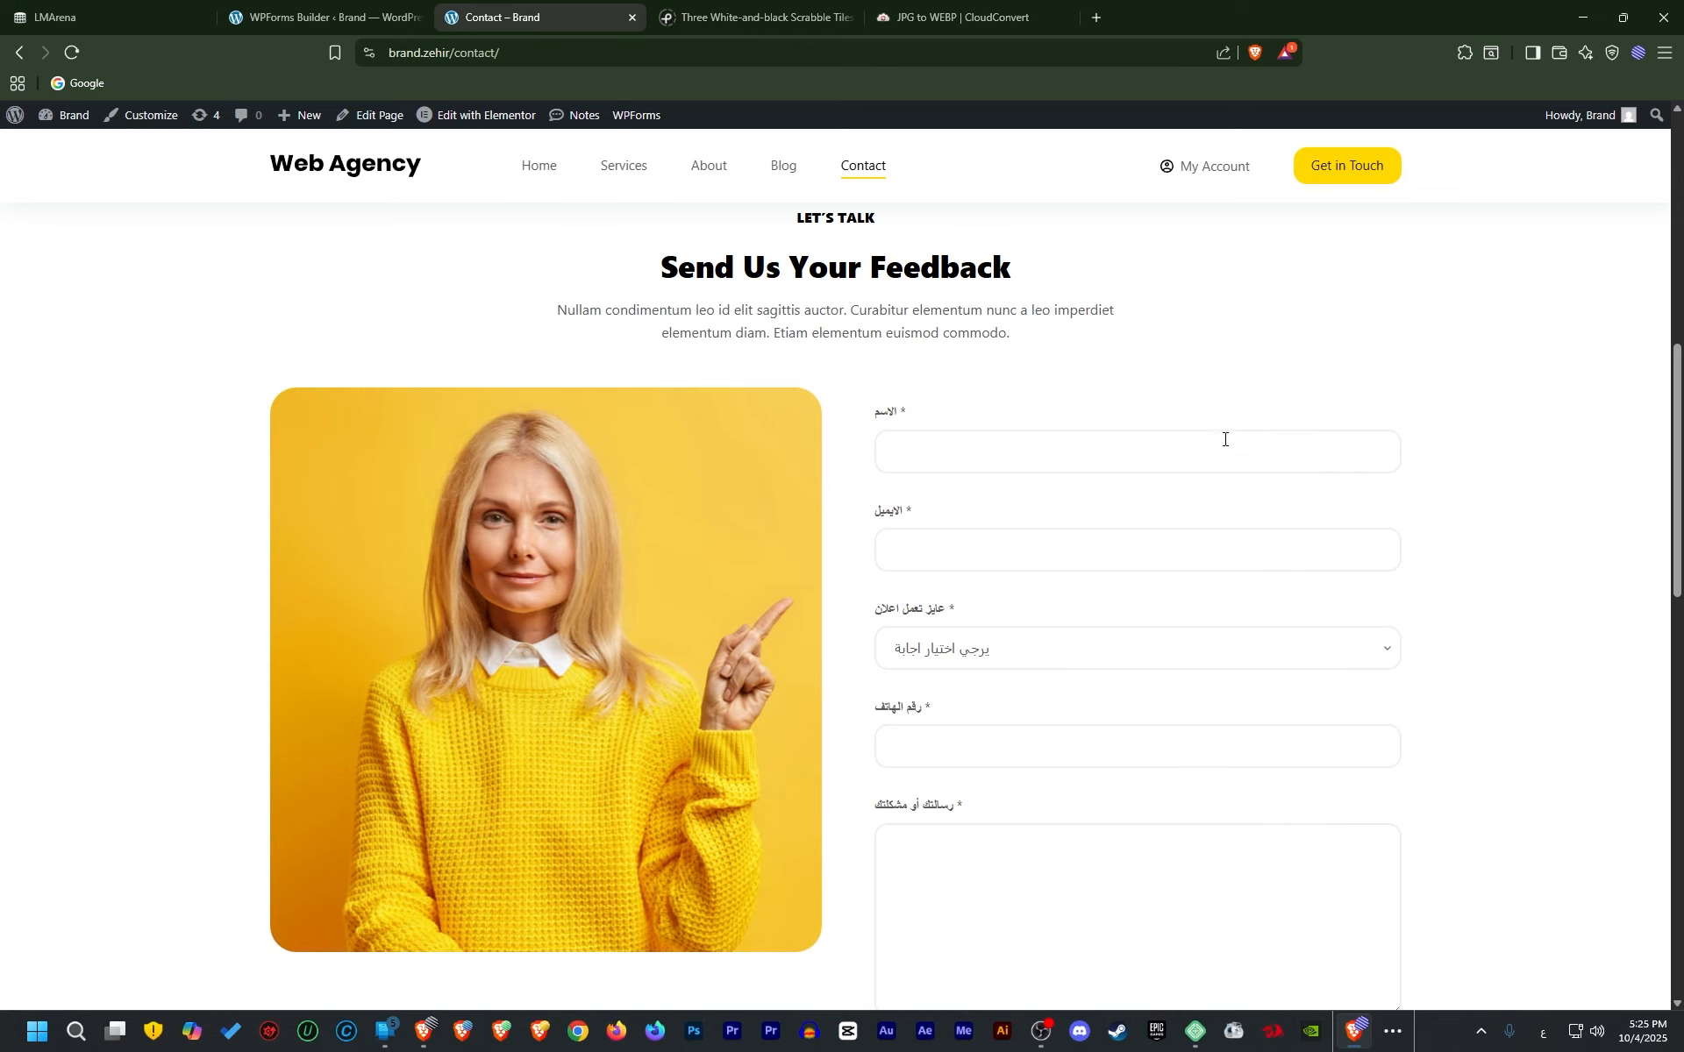
# Check the Arabic dropdown's options on the page, then return to the builder
pyautogui.scroll(-5, 996, 518)
pyautogui.scroll(5, 967, 614)
pyautogui.click(991, 654)
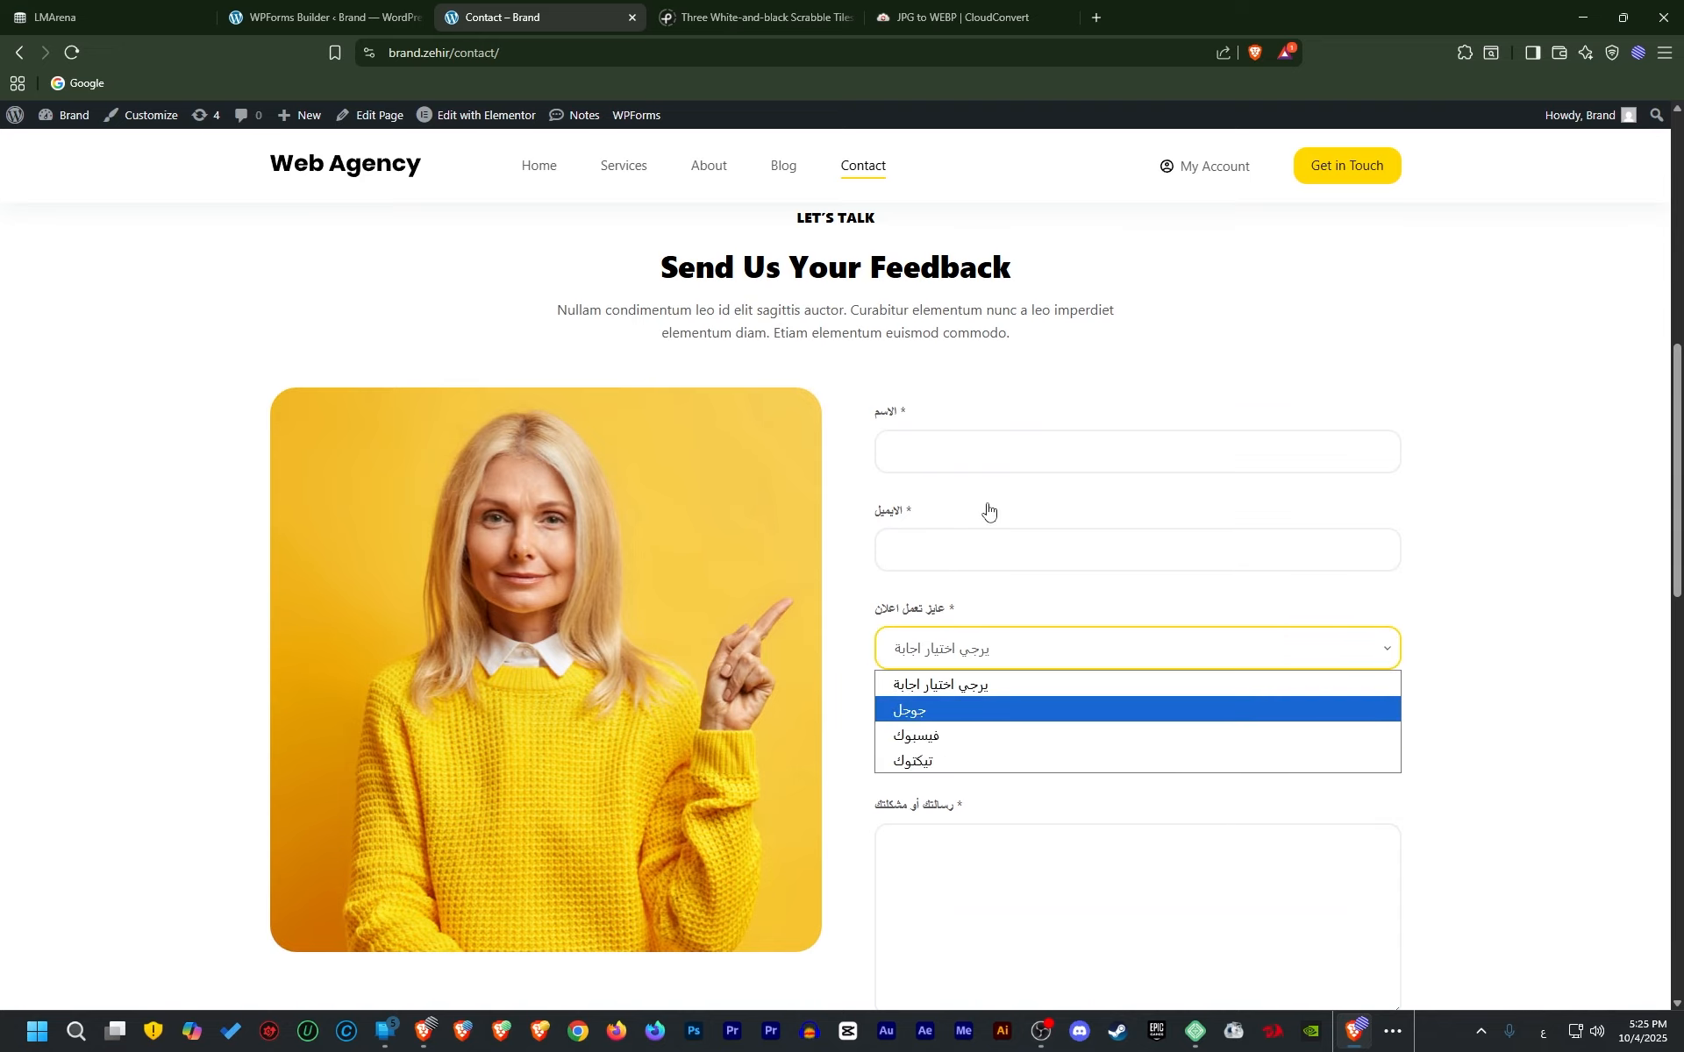
pyautogui.scroll(-2, 989, 515)
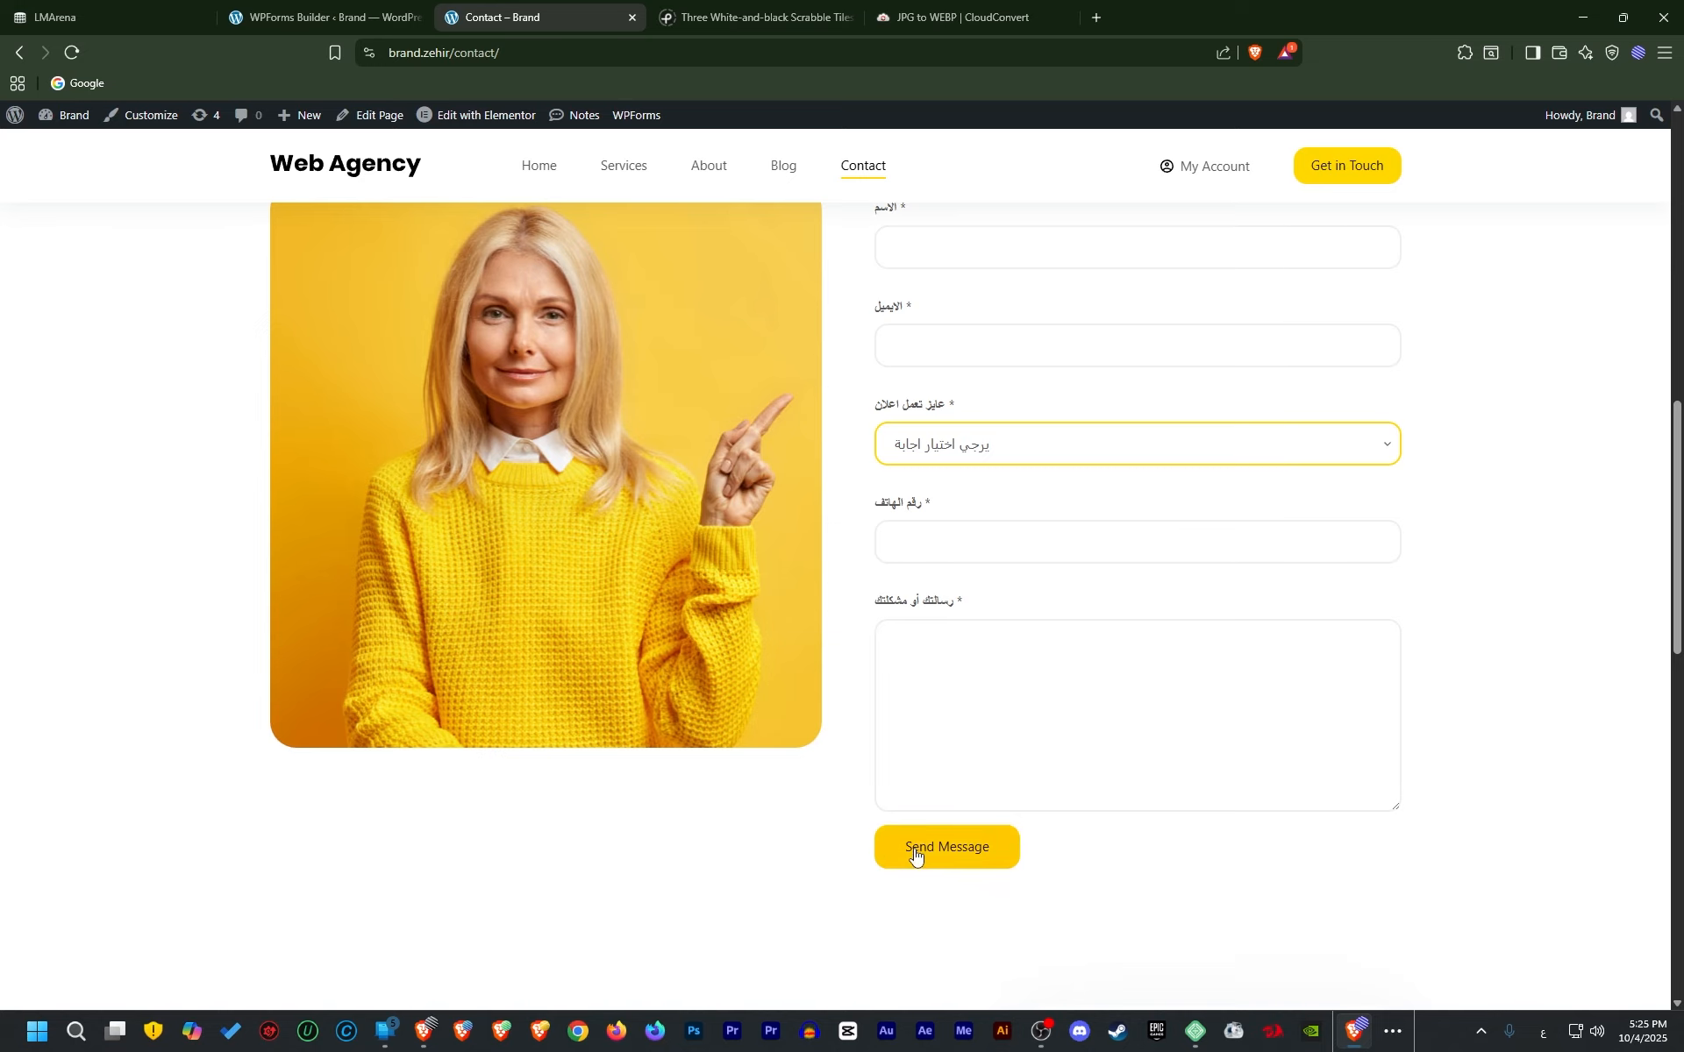
pyautogui.hotkey('ctrl', 'shift', 'Tab')
pyautogui.scroll(-2, 812, 632)
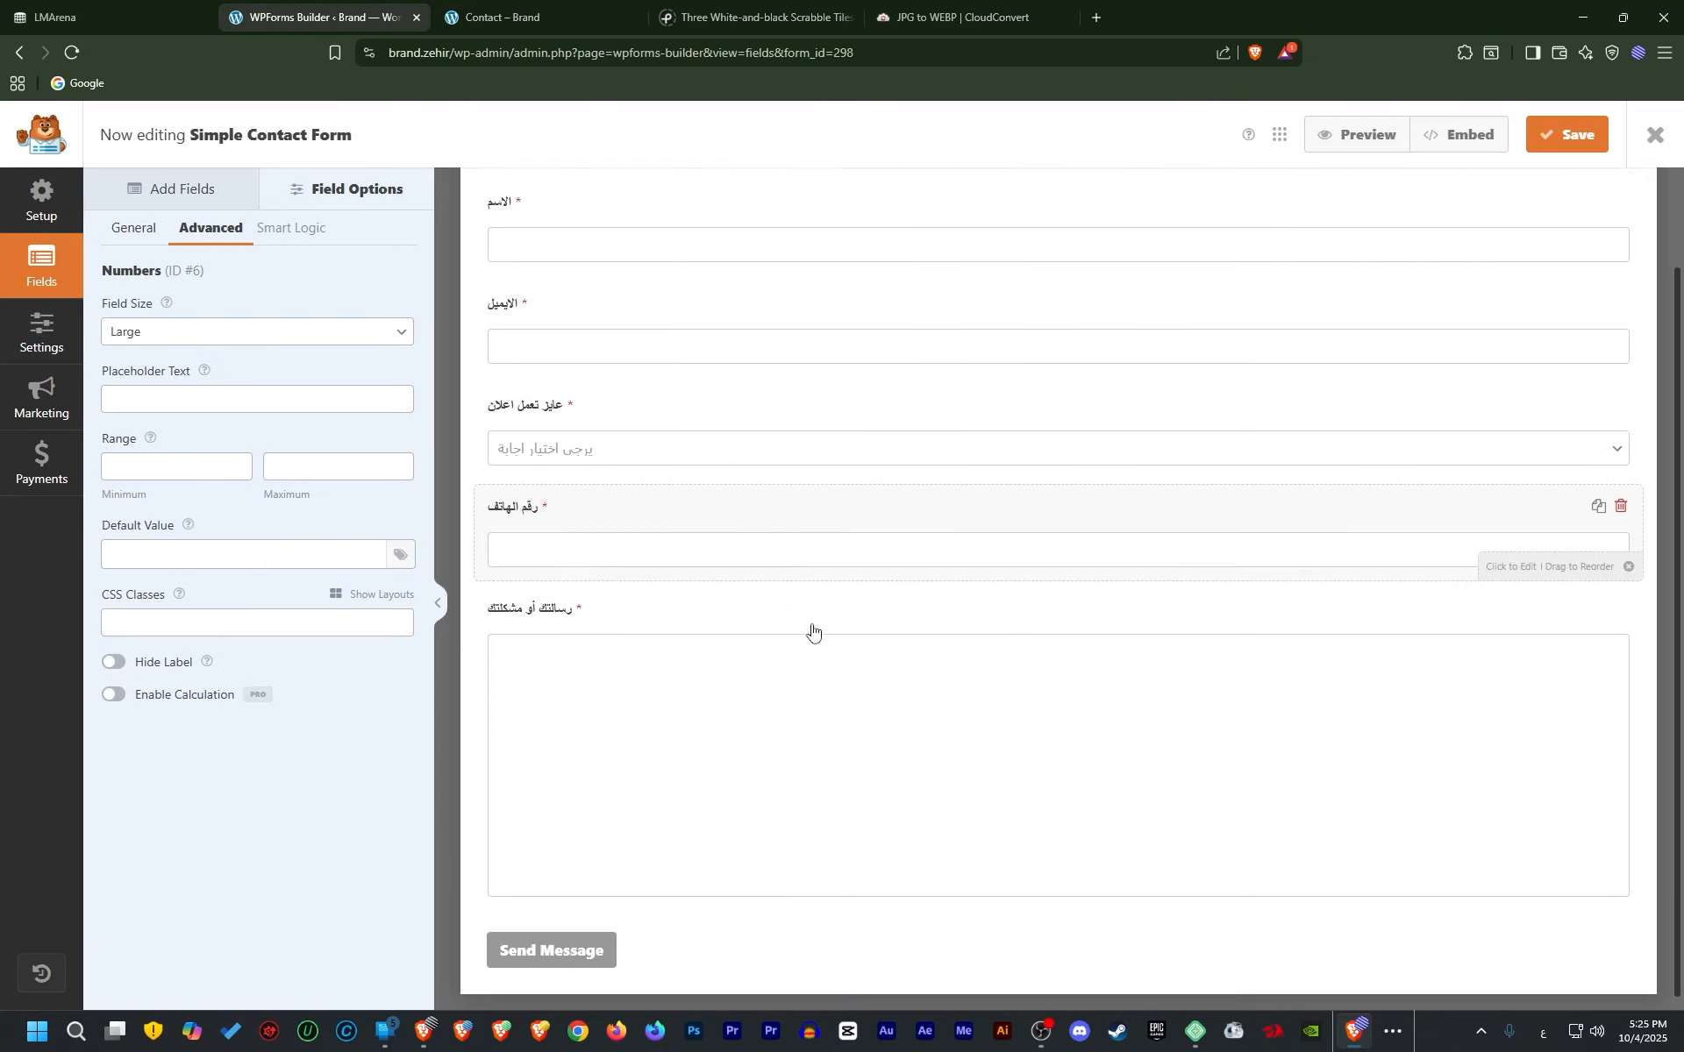
# In the form's General settings, change the submit button text to ارسل رسالتك
pyautogui.click(597, 940)
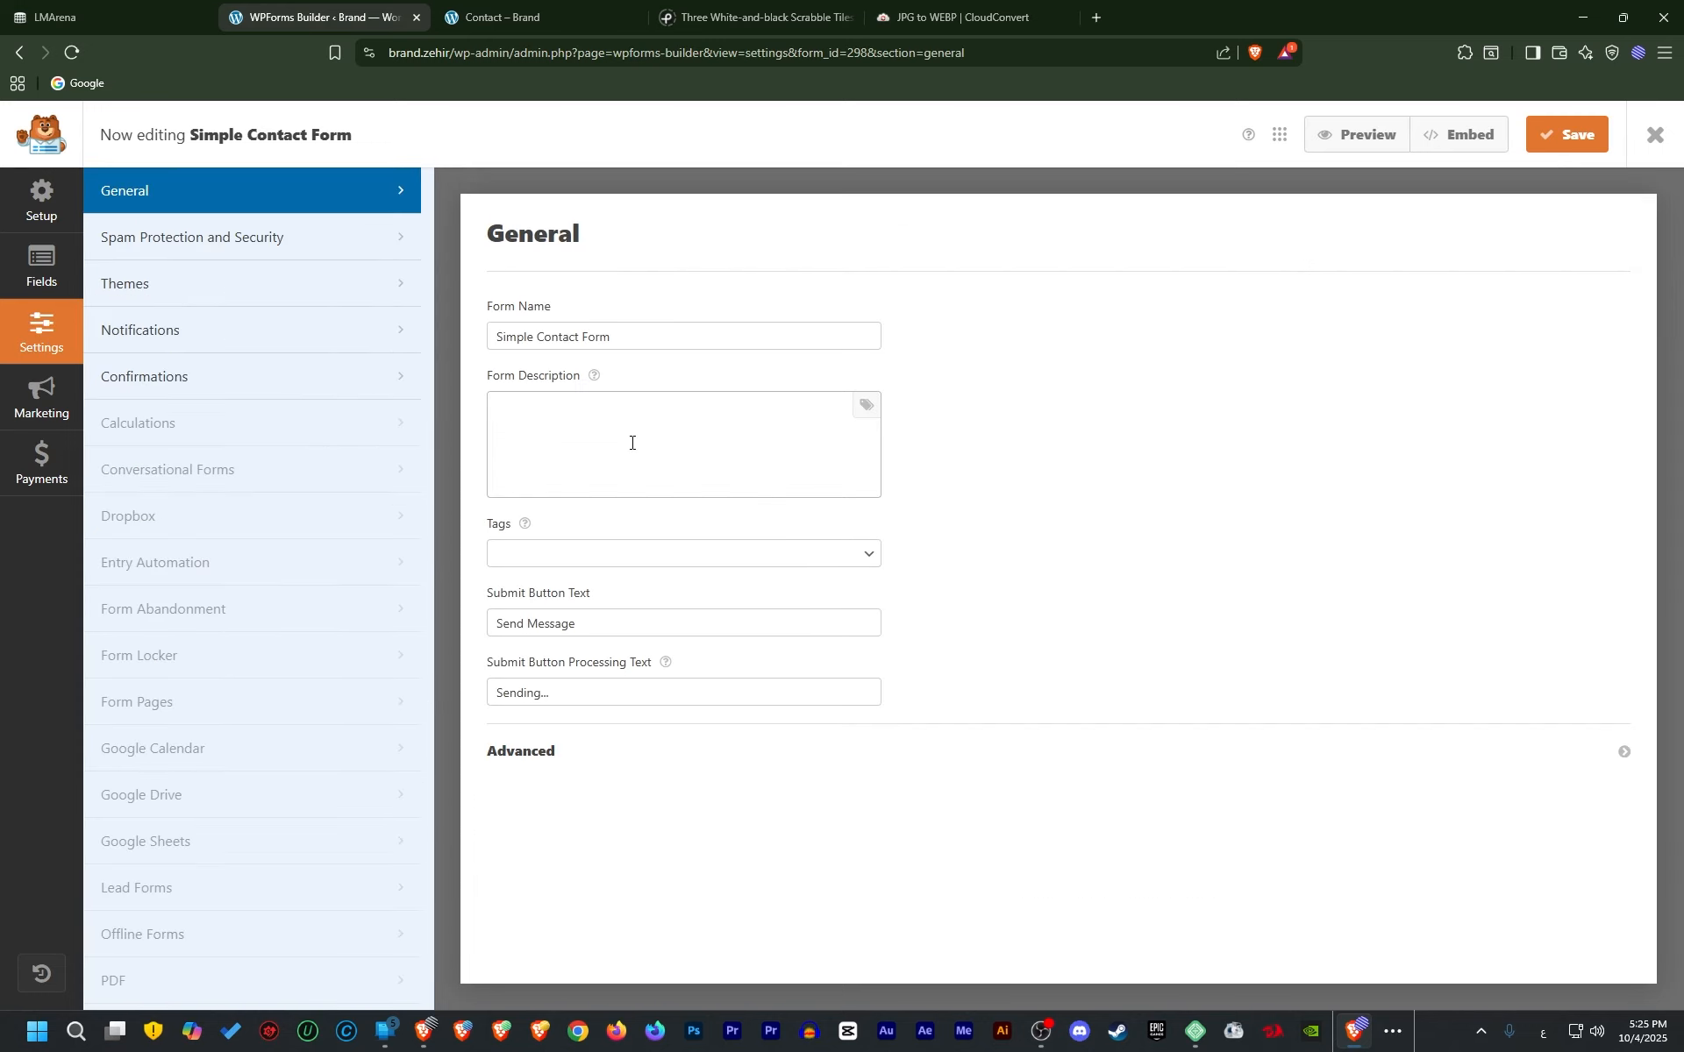
pyautogui.tripleClick(588, 619)
pyautogui.write('ر')
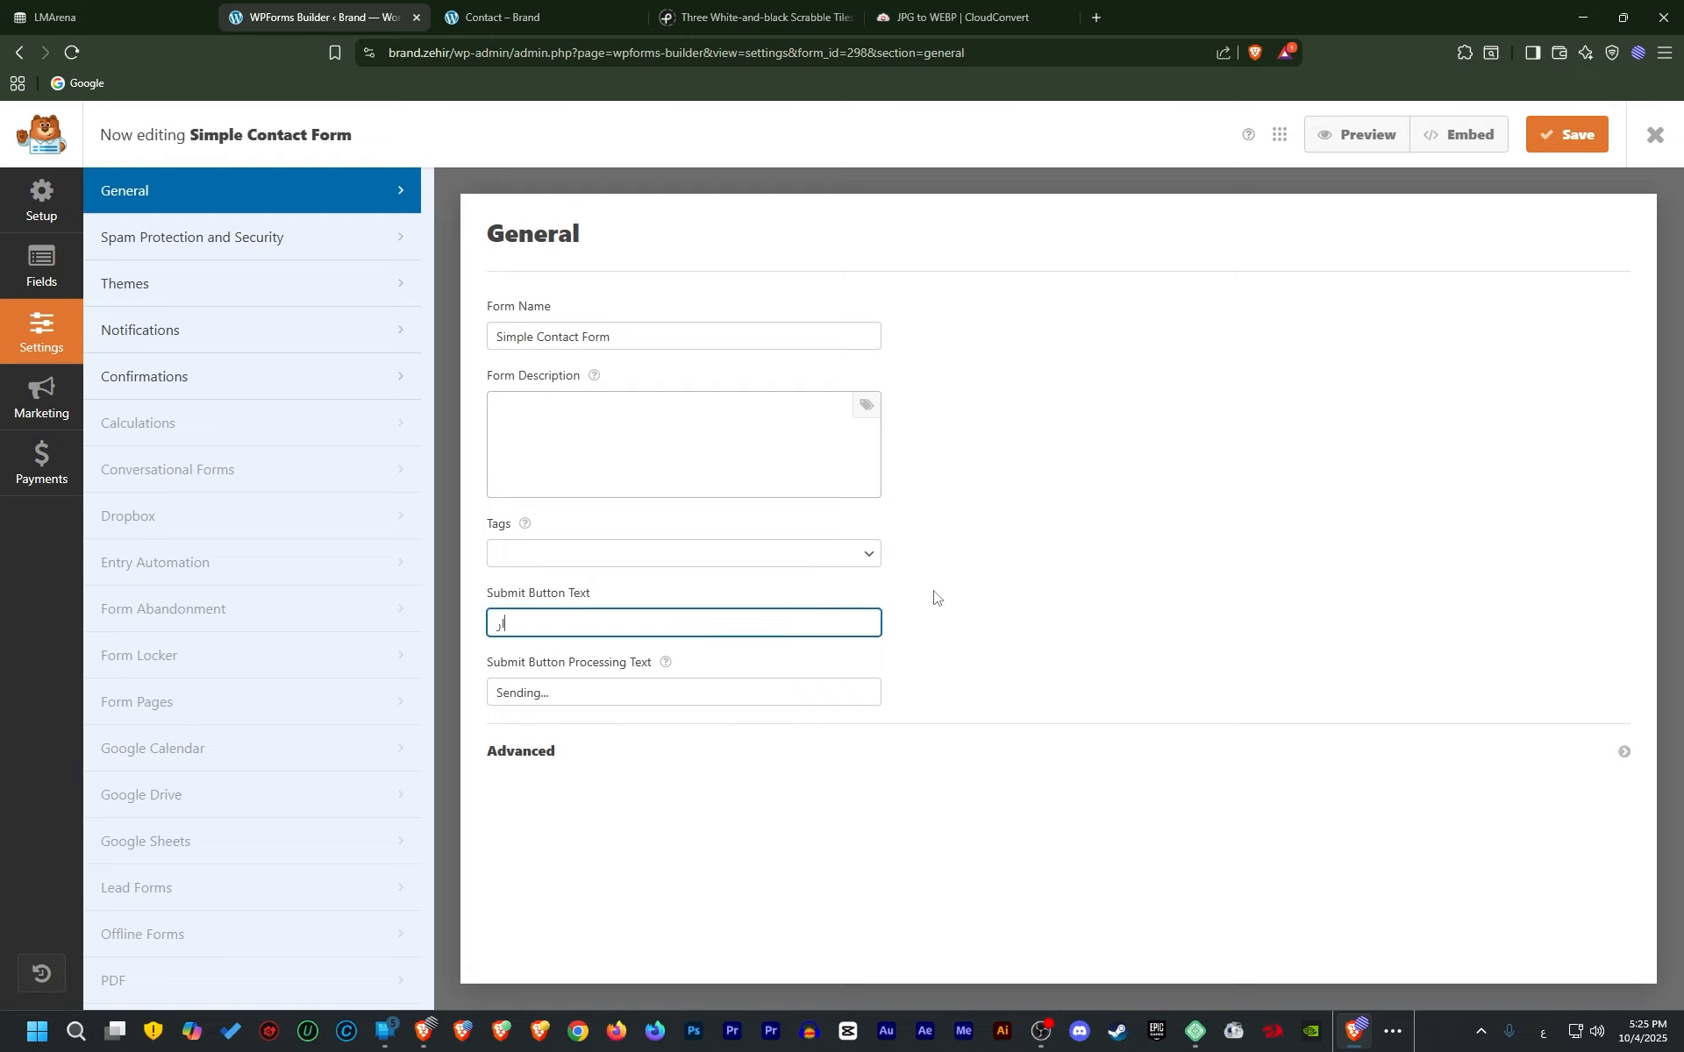
pyautogui.write('رسل ا')
pyautogui.press('BackSpace')
pyautogui.write('رسالتك')
# Set the submit processing text to جاري الارسال and save the form
pyautogui.click(548, 693)
pyautogui.hotkey('ctrl', 'a')
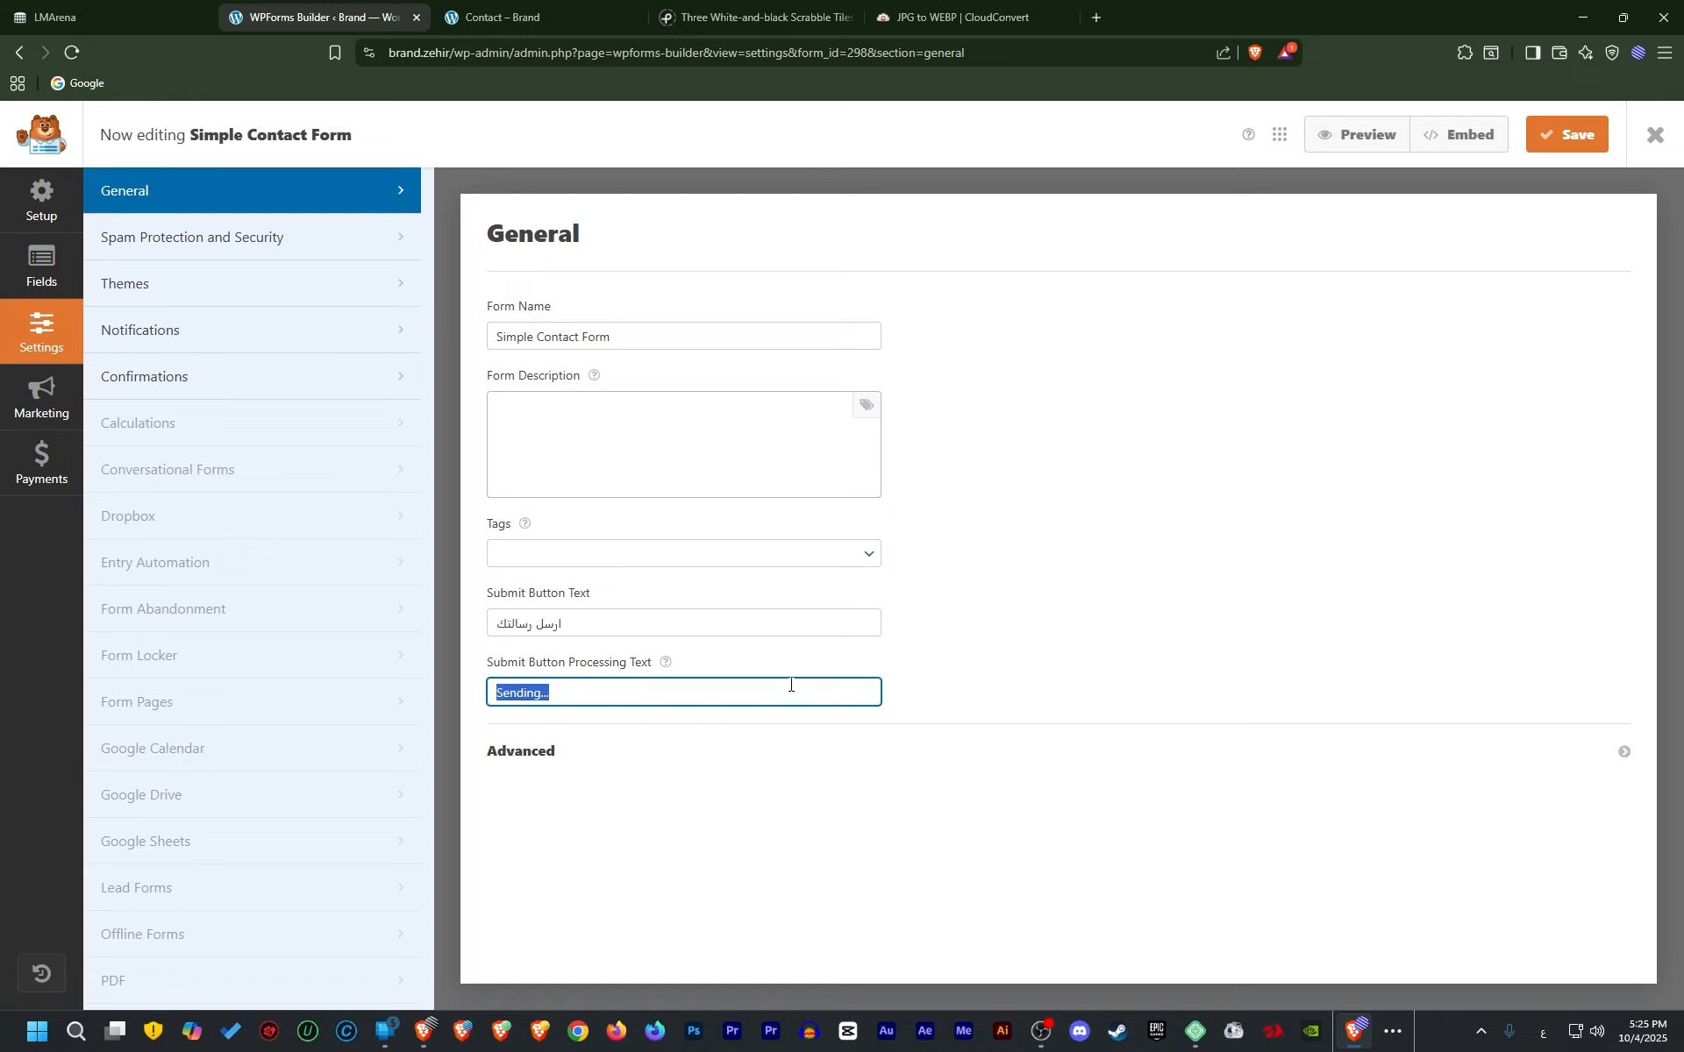
pyautogui.write('جاري الارسال')
pyautogui.click(1567, 134)
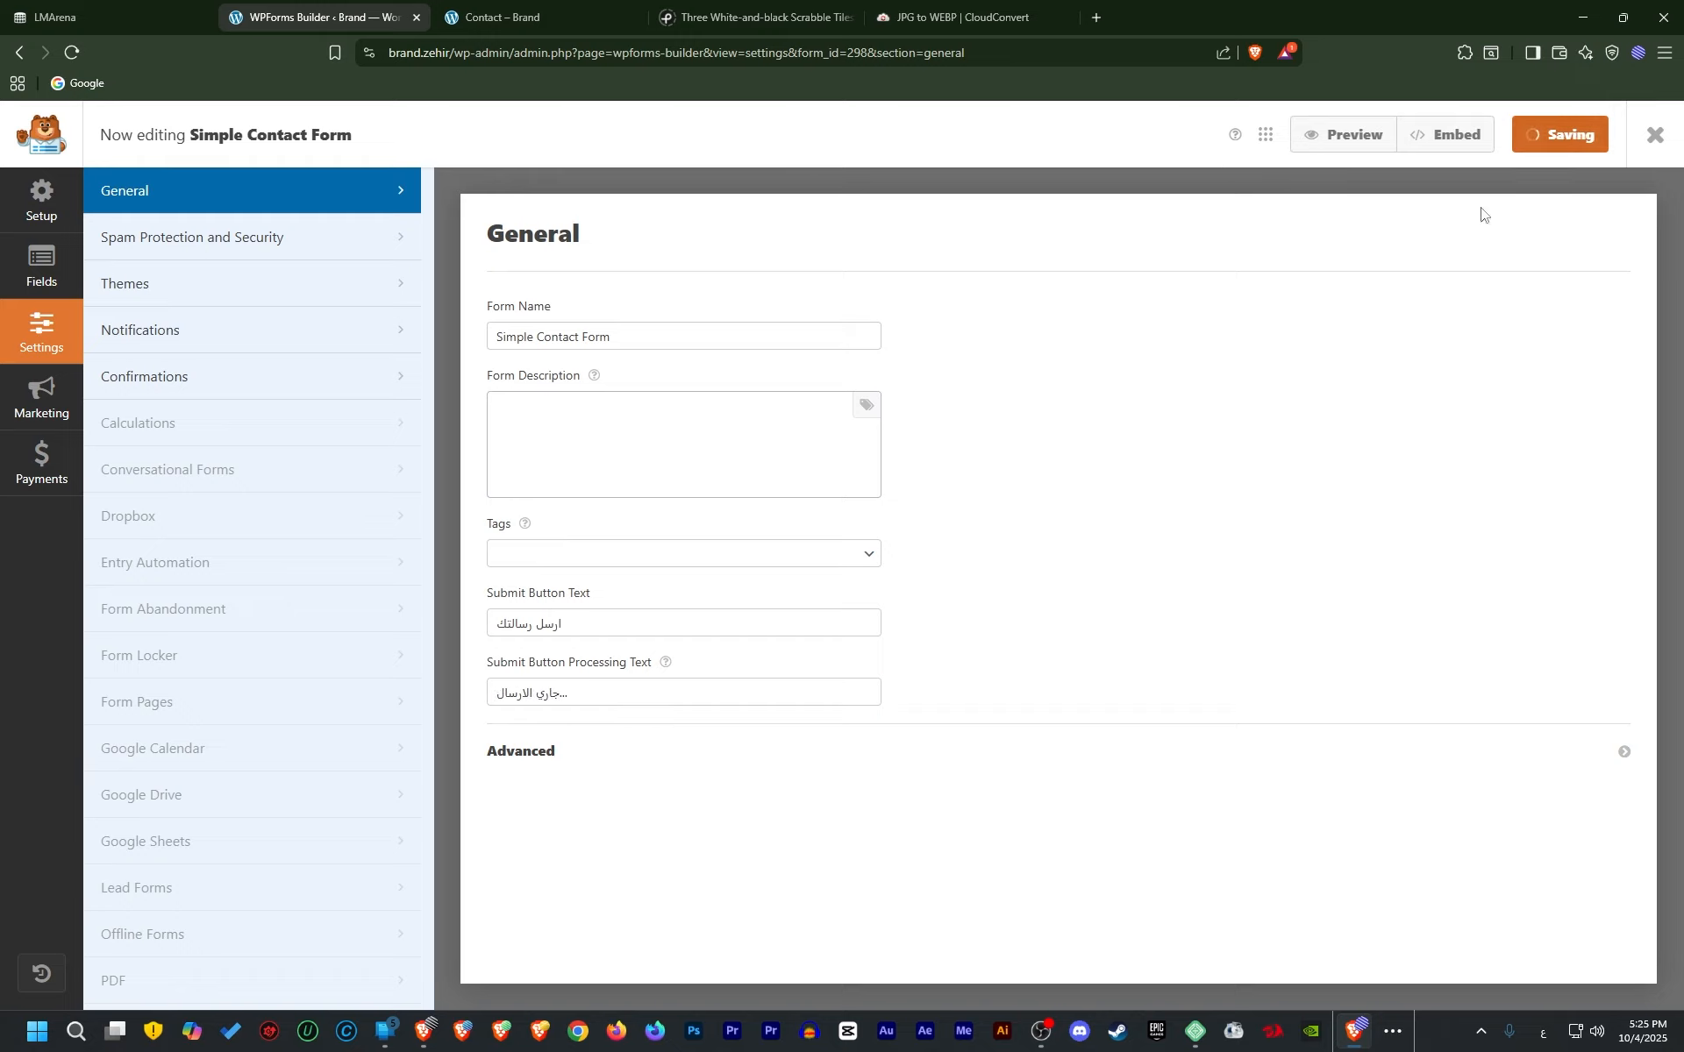
# Reload the live Contact page, fill in name and email, and choose جوجل in the dropdown
pyautogui.click(521, 9)
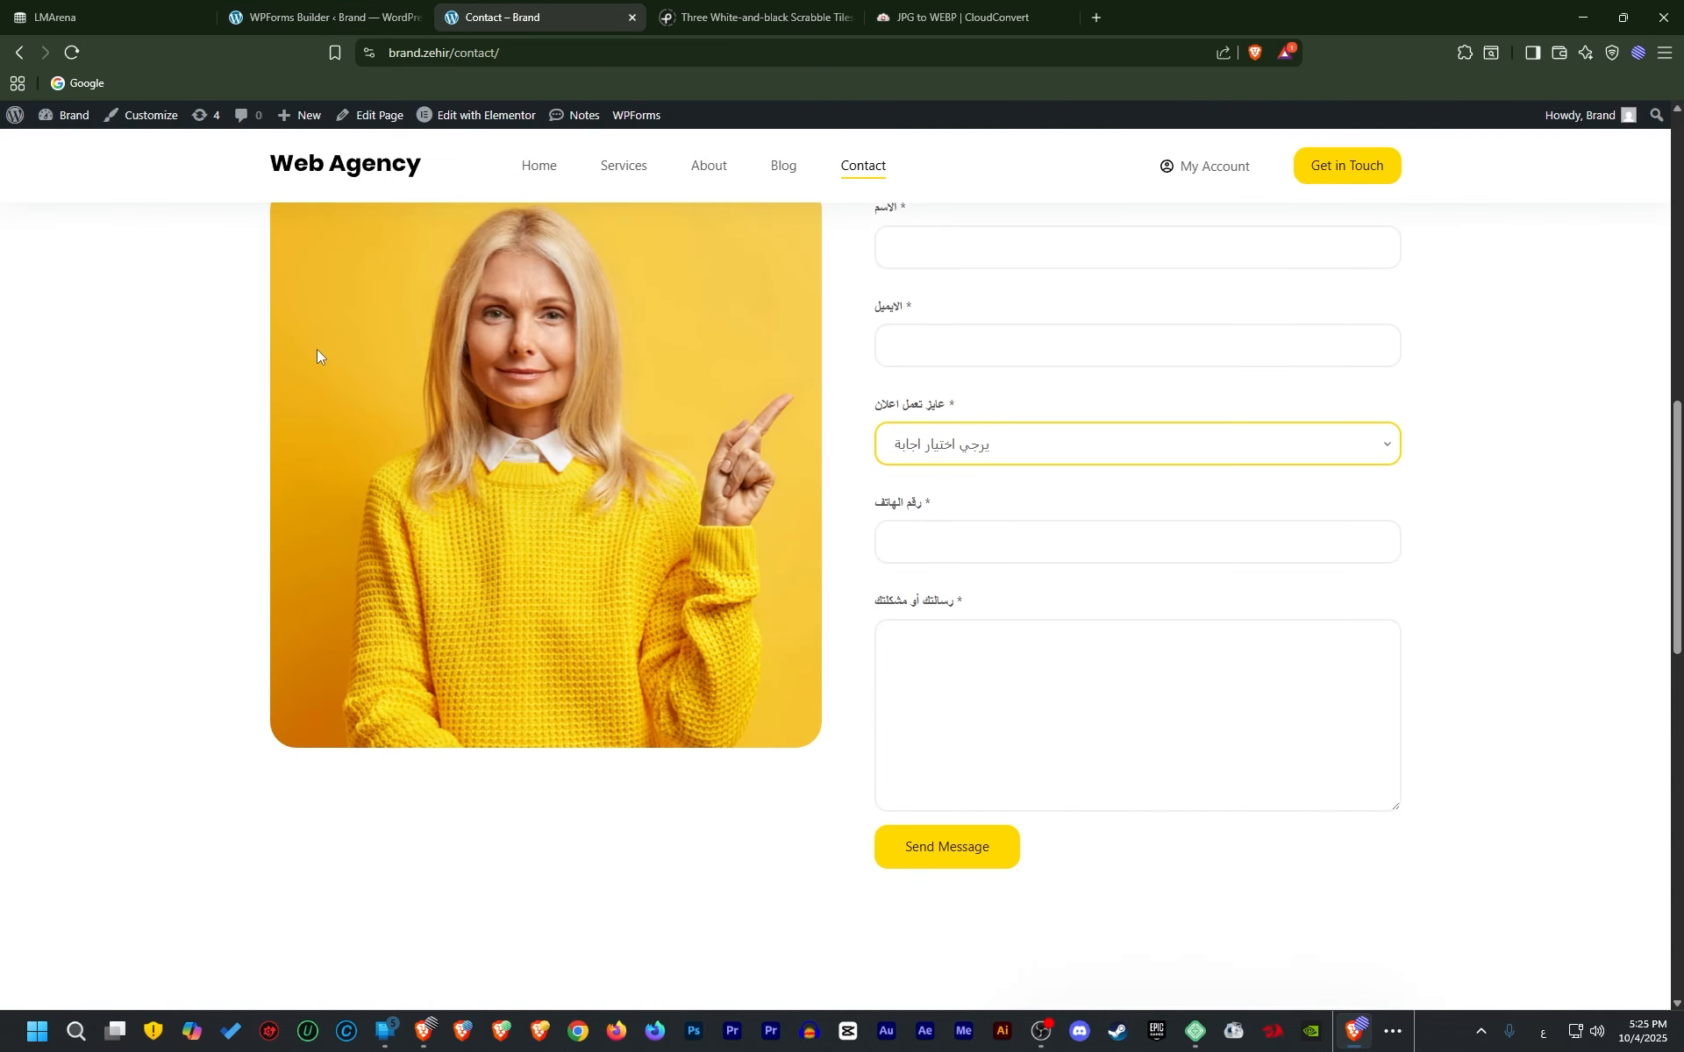
pyautogui.click(72, 53)
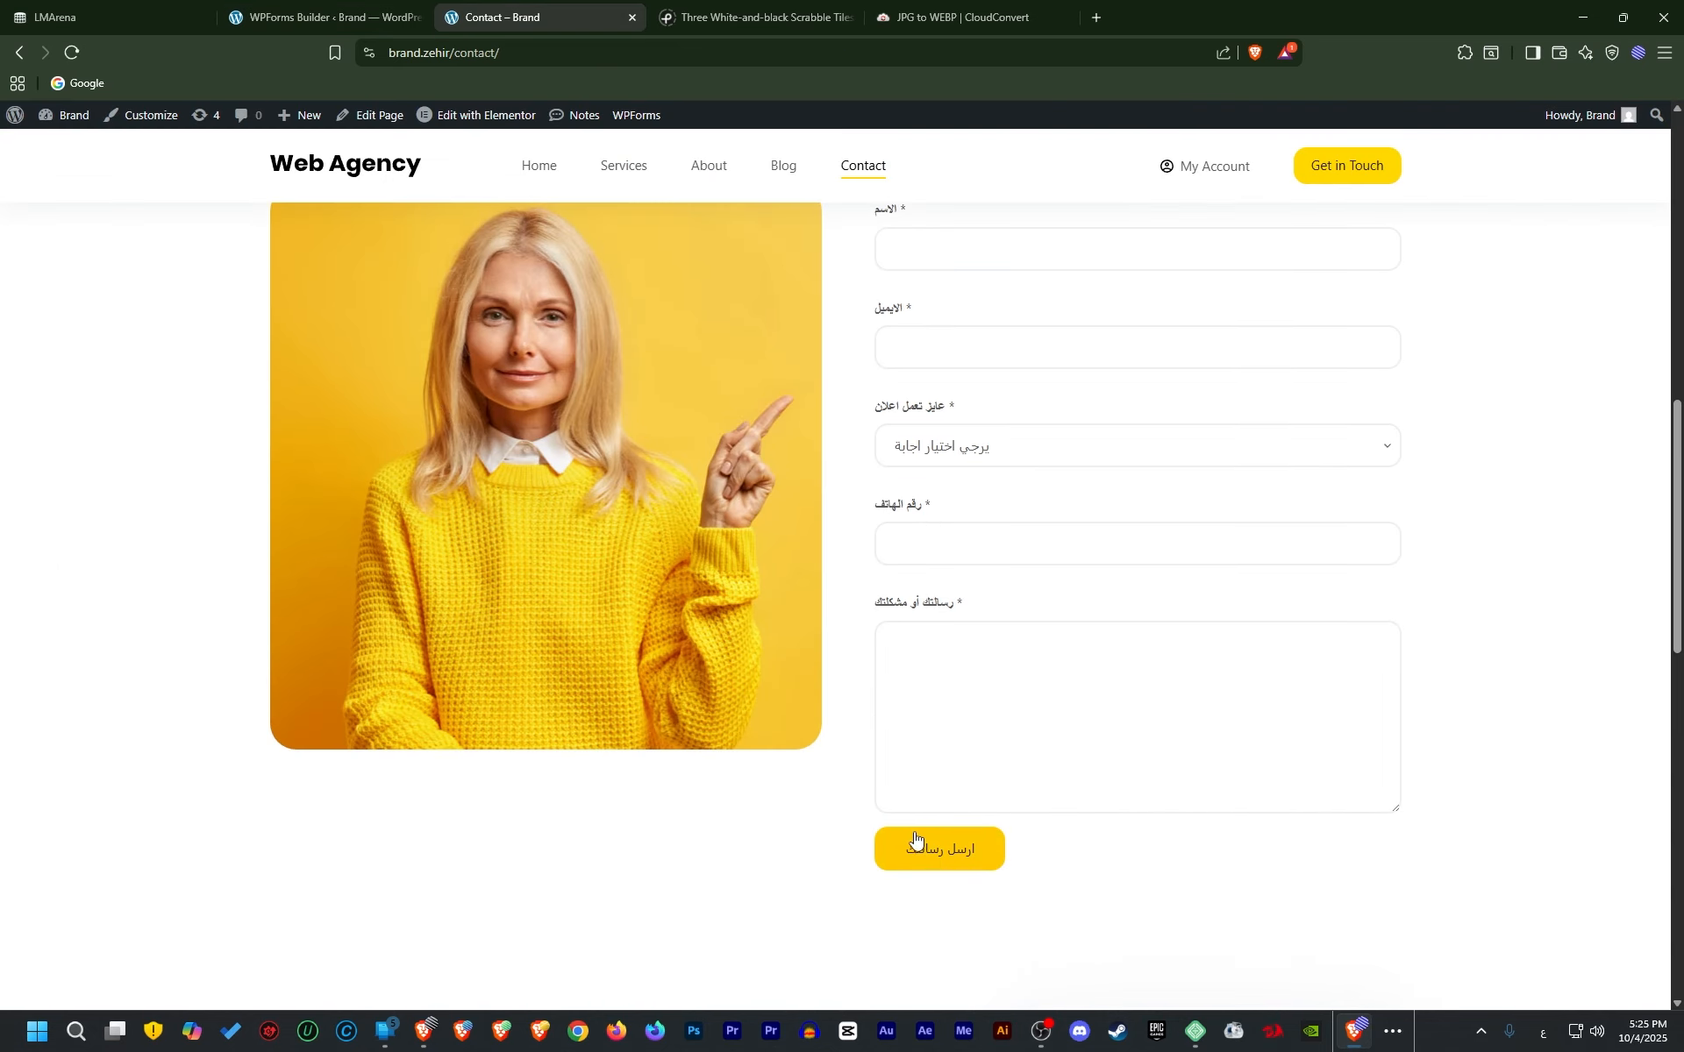
pyautogui.scroll(2, 837, 752)
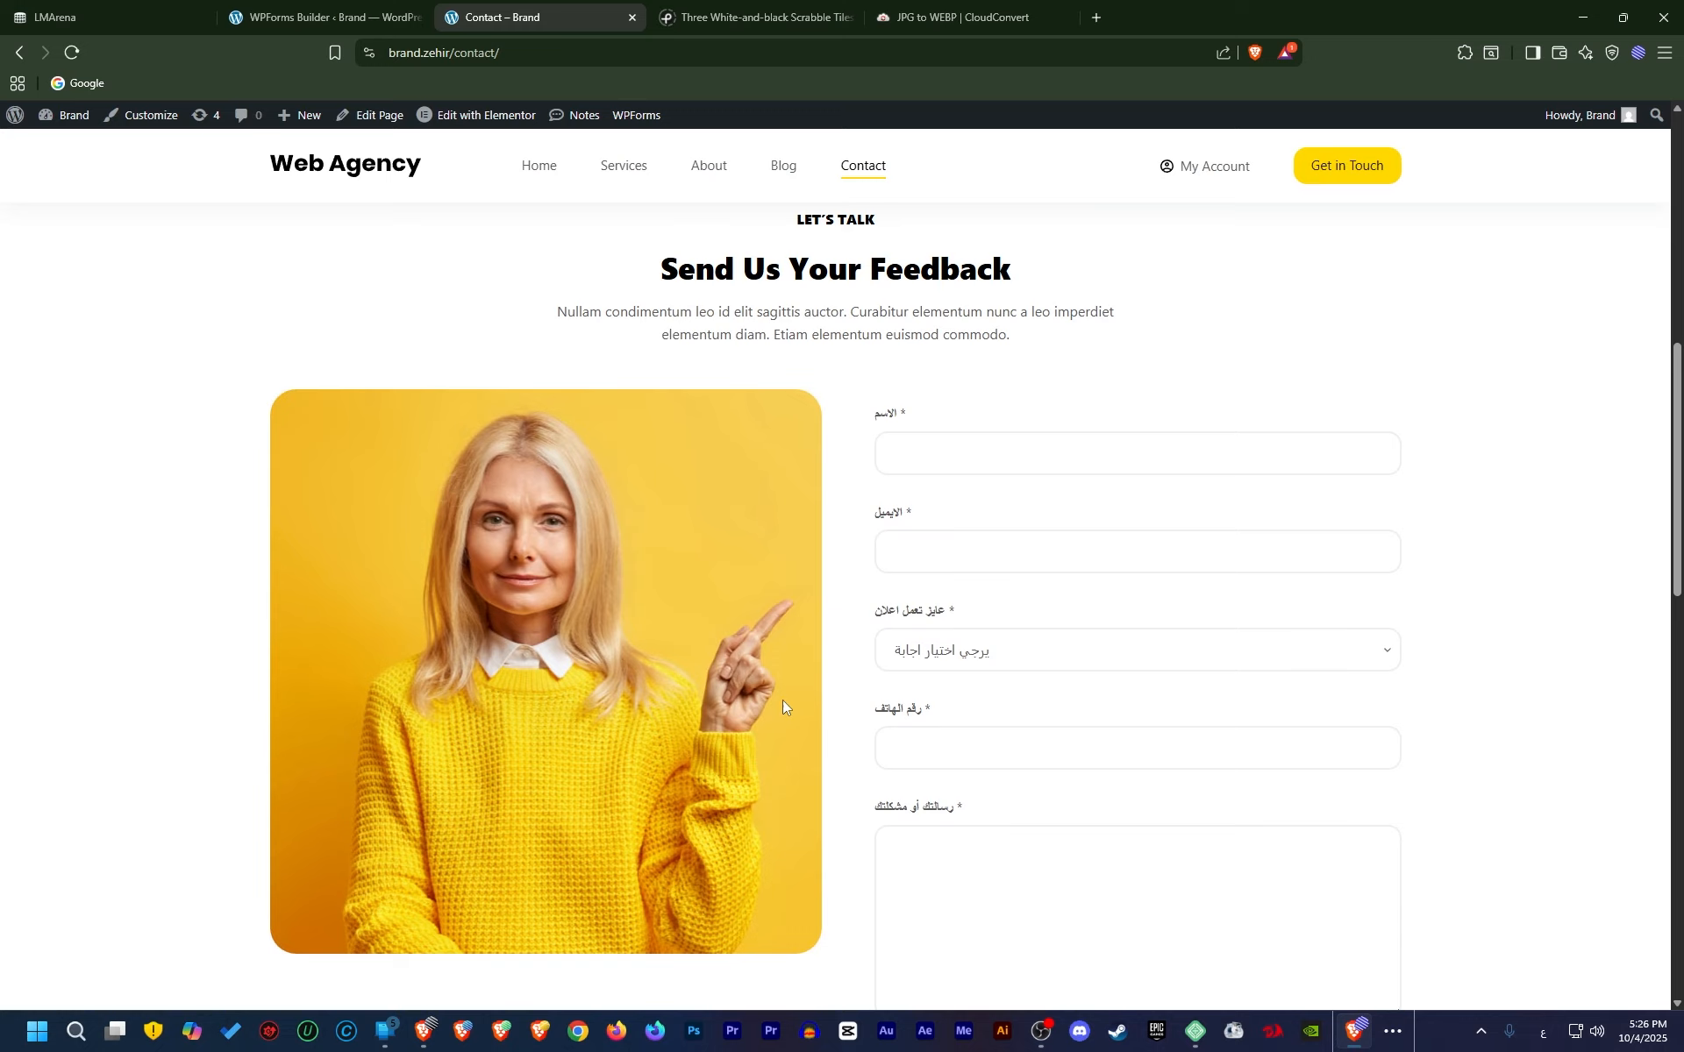
pyautogui.click(883, 456)
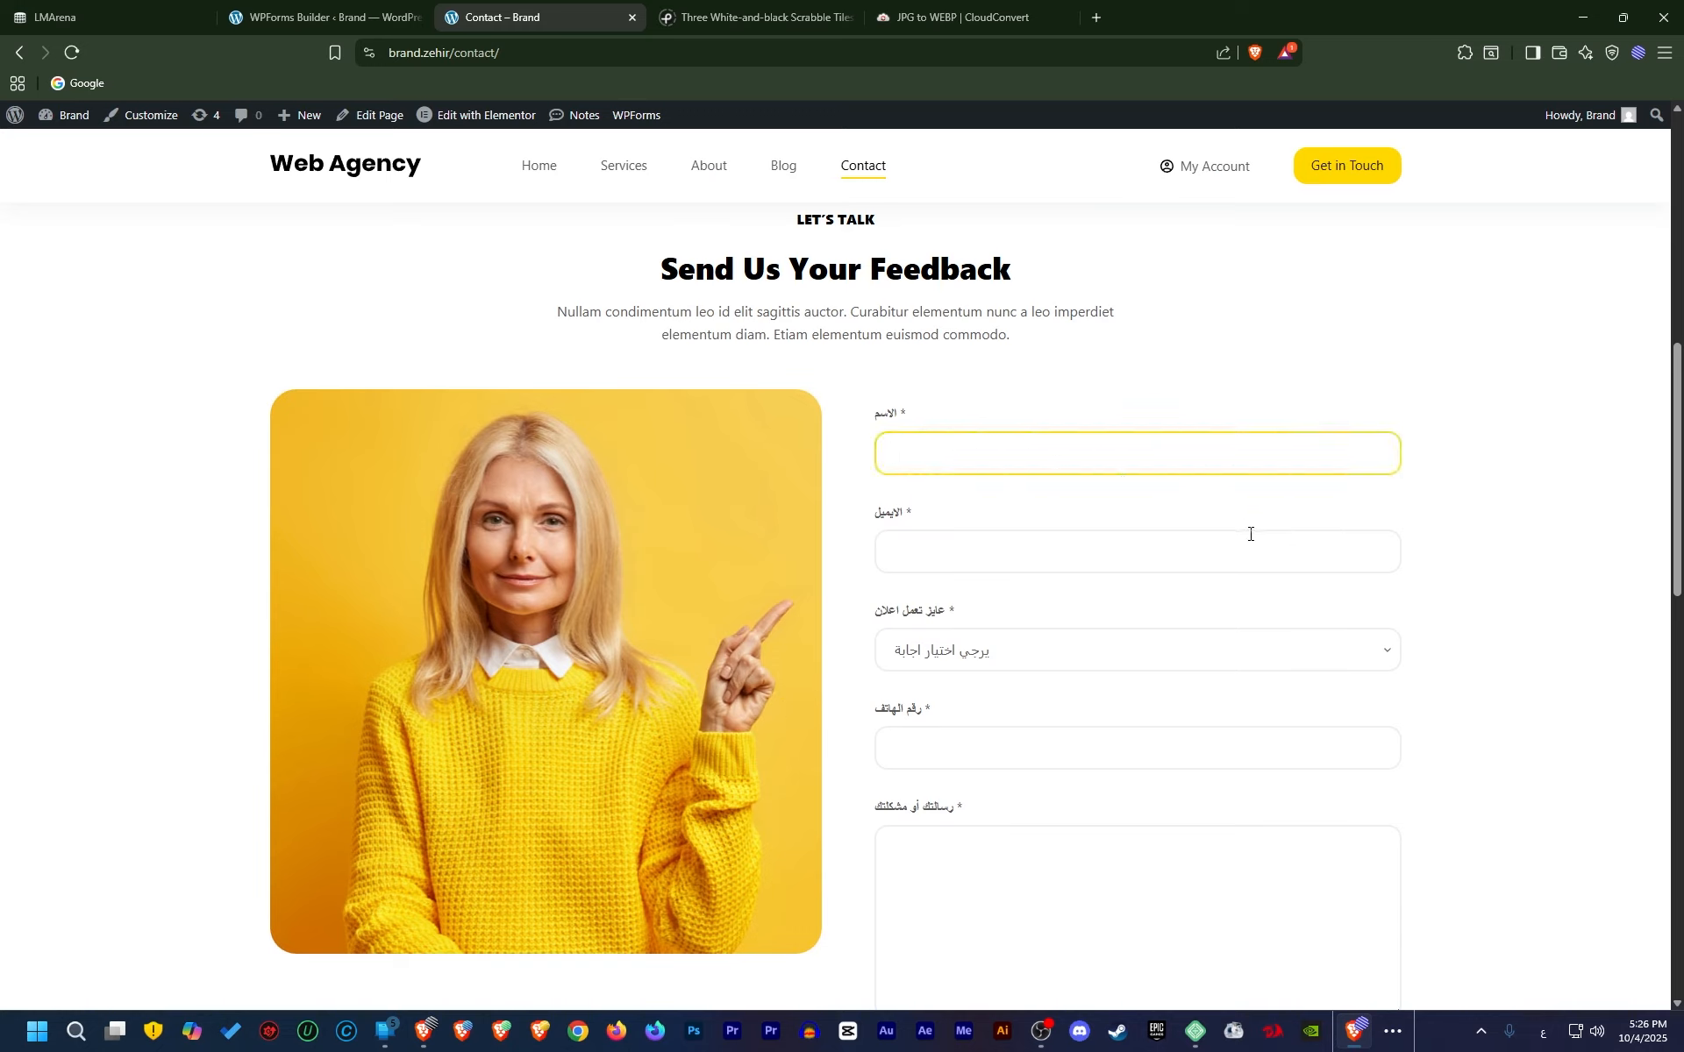
pyautogui.click(1191, 546)
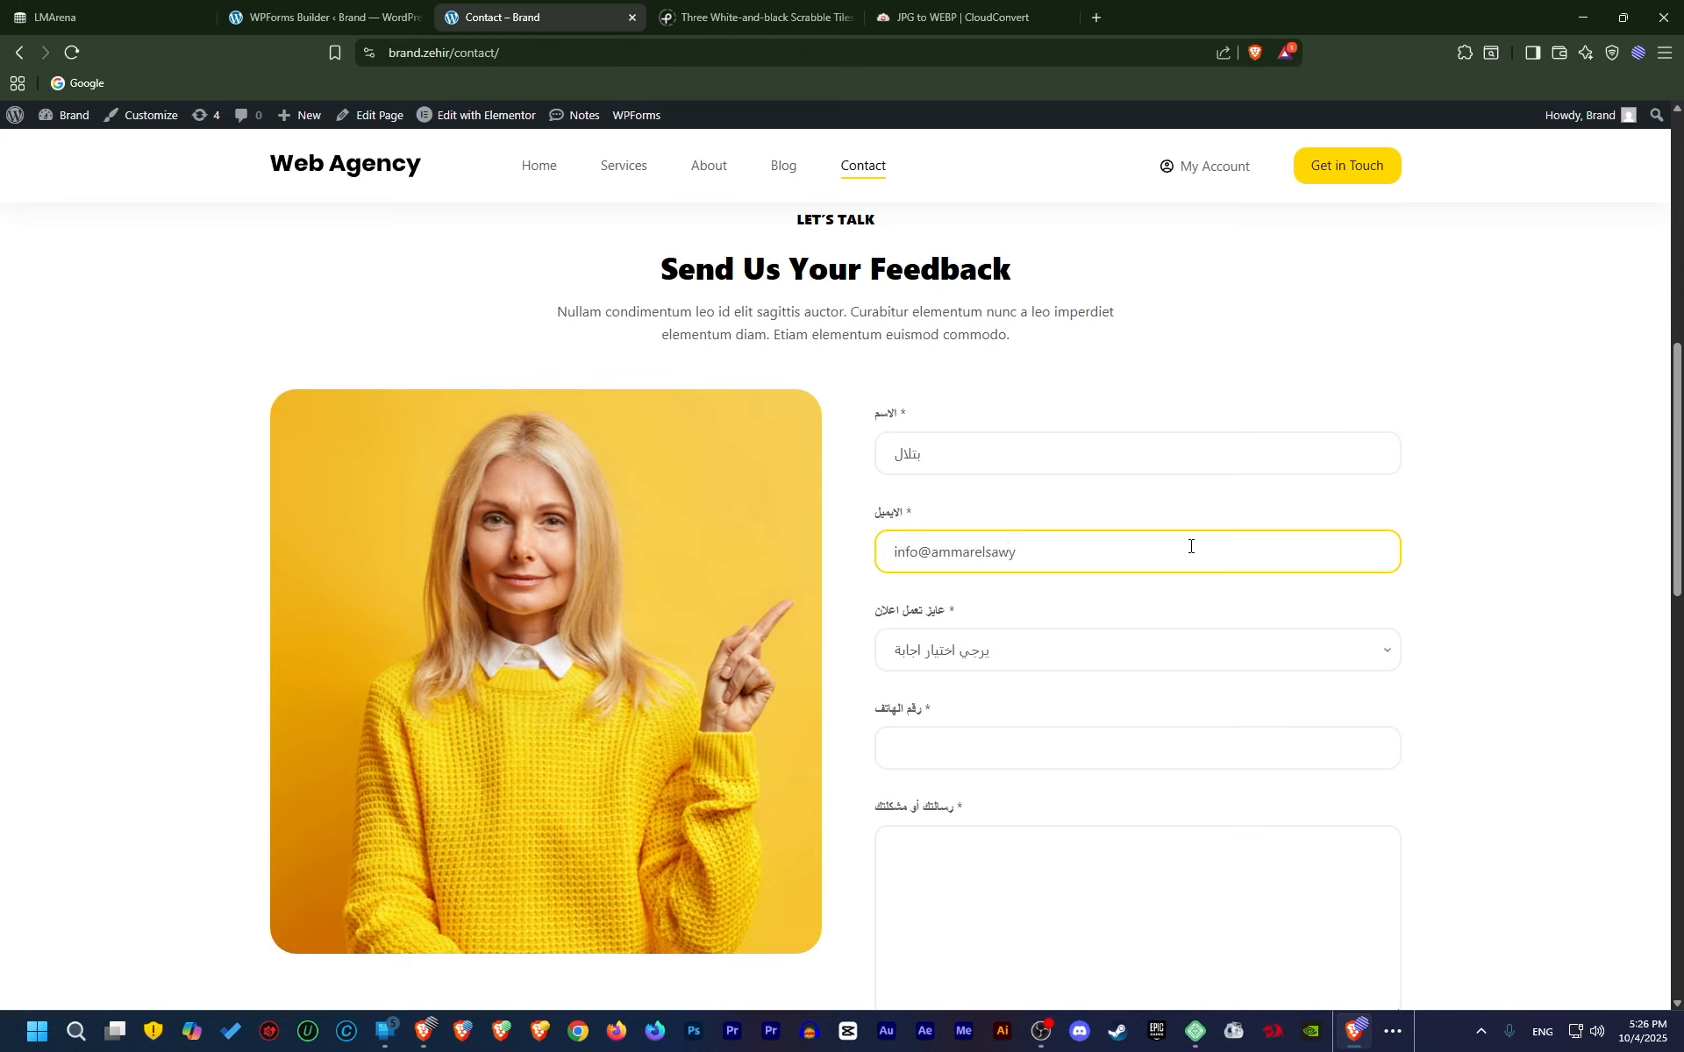
pyautogui.click(970, 654)
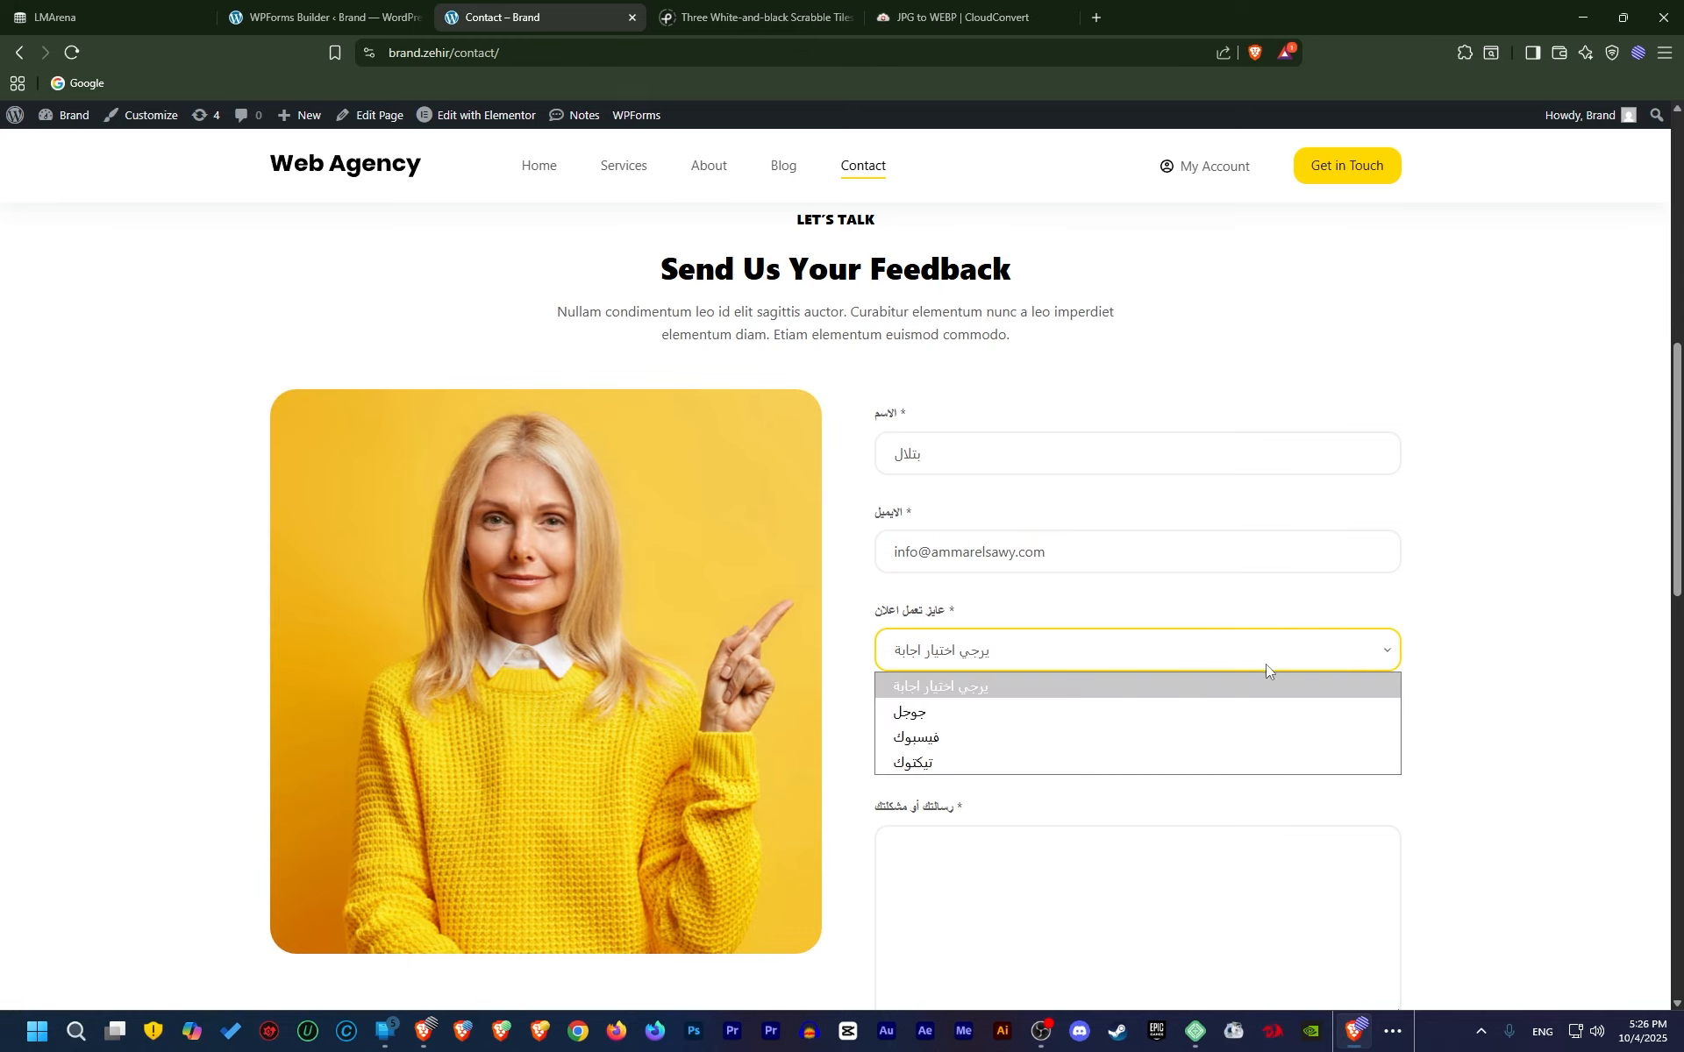
pyautogui.click(960, 712)
# Enter phone 0101 and a test message, then submit the contact form
pyautogui.click(1132, 754)
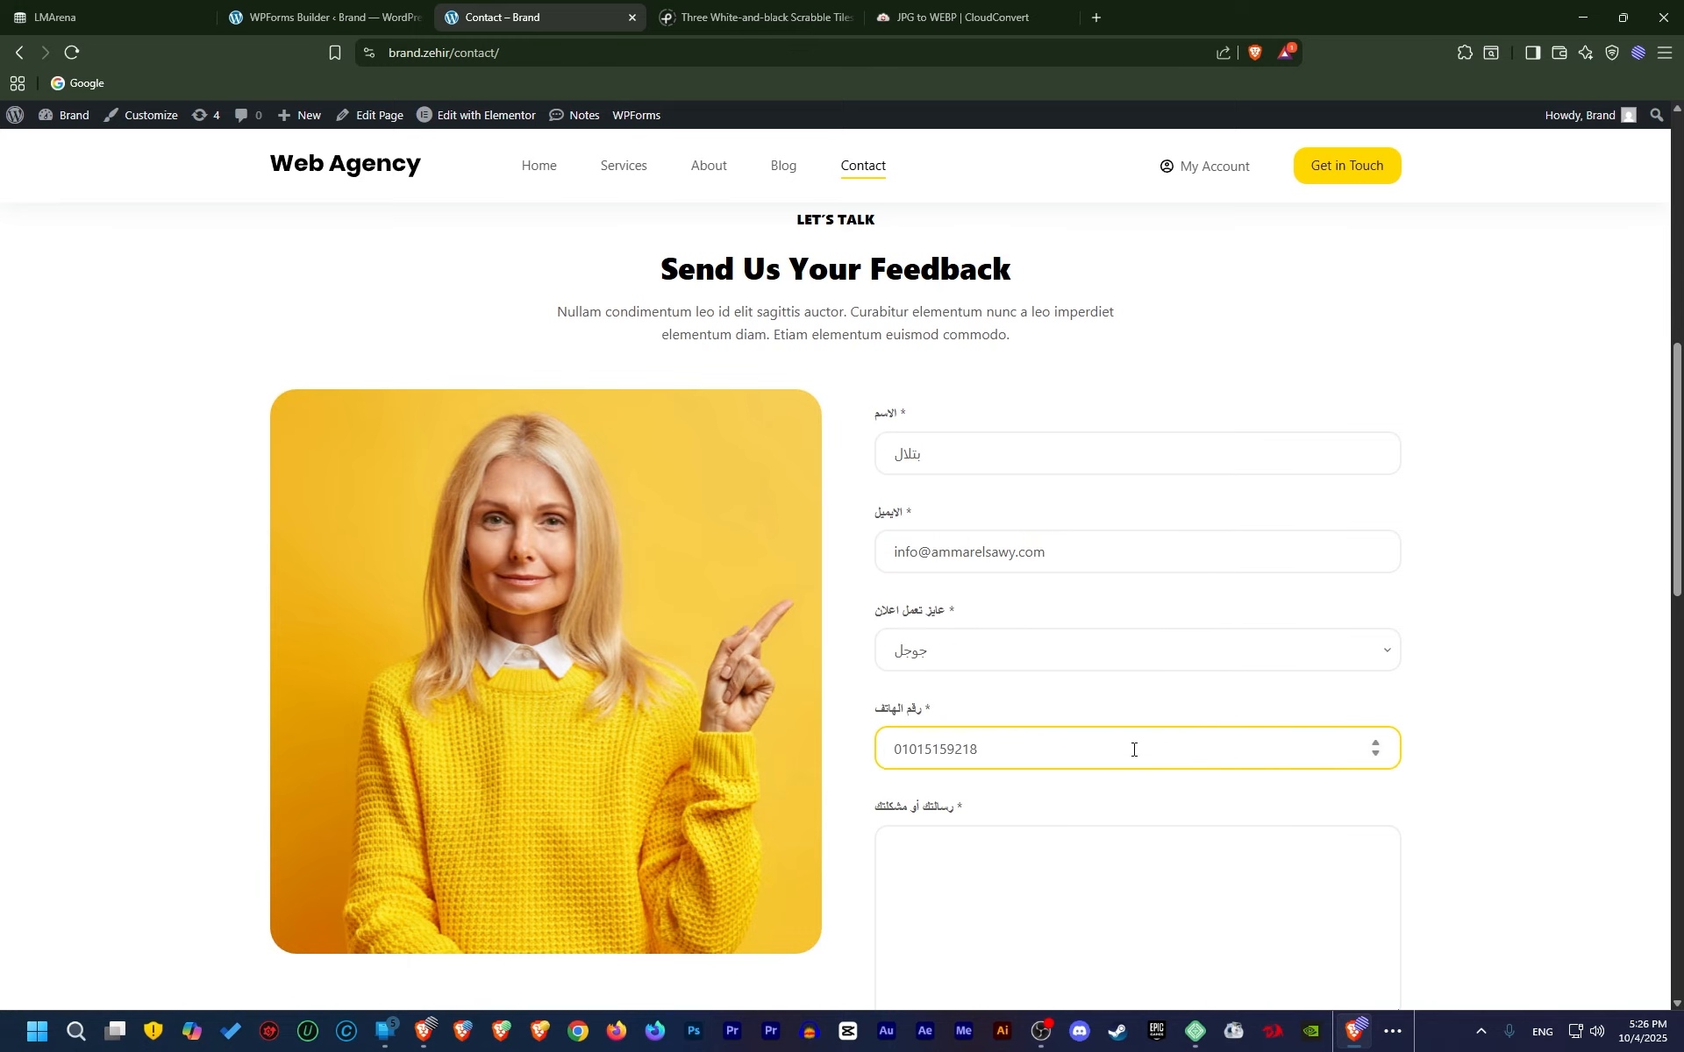
pyautogui.scroll(-4, 1133, 750)
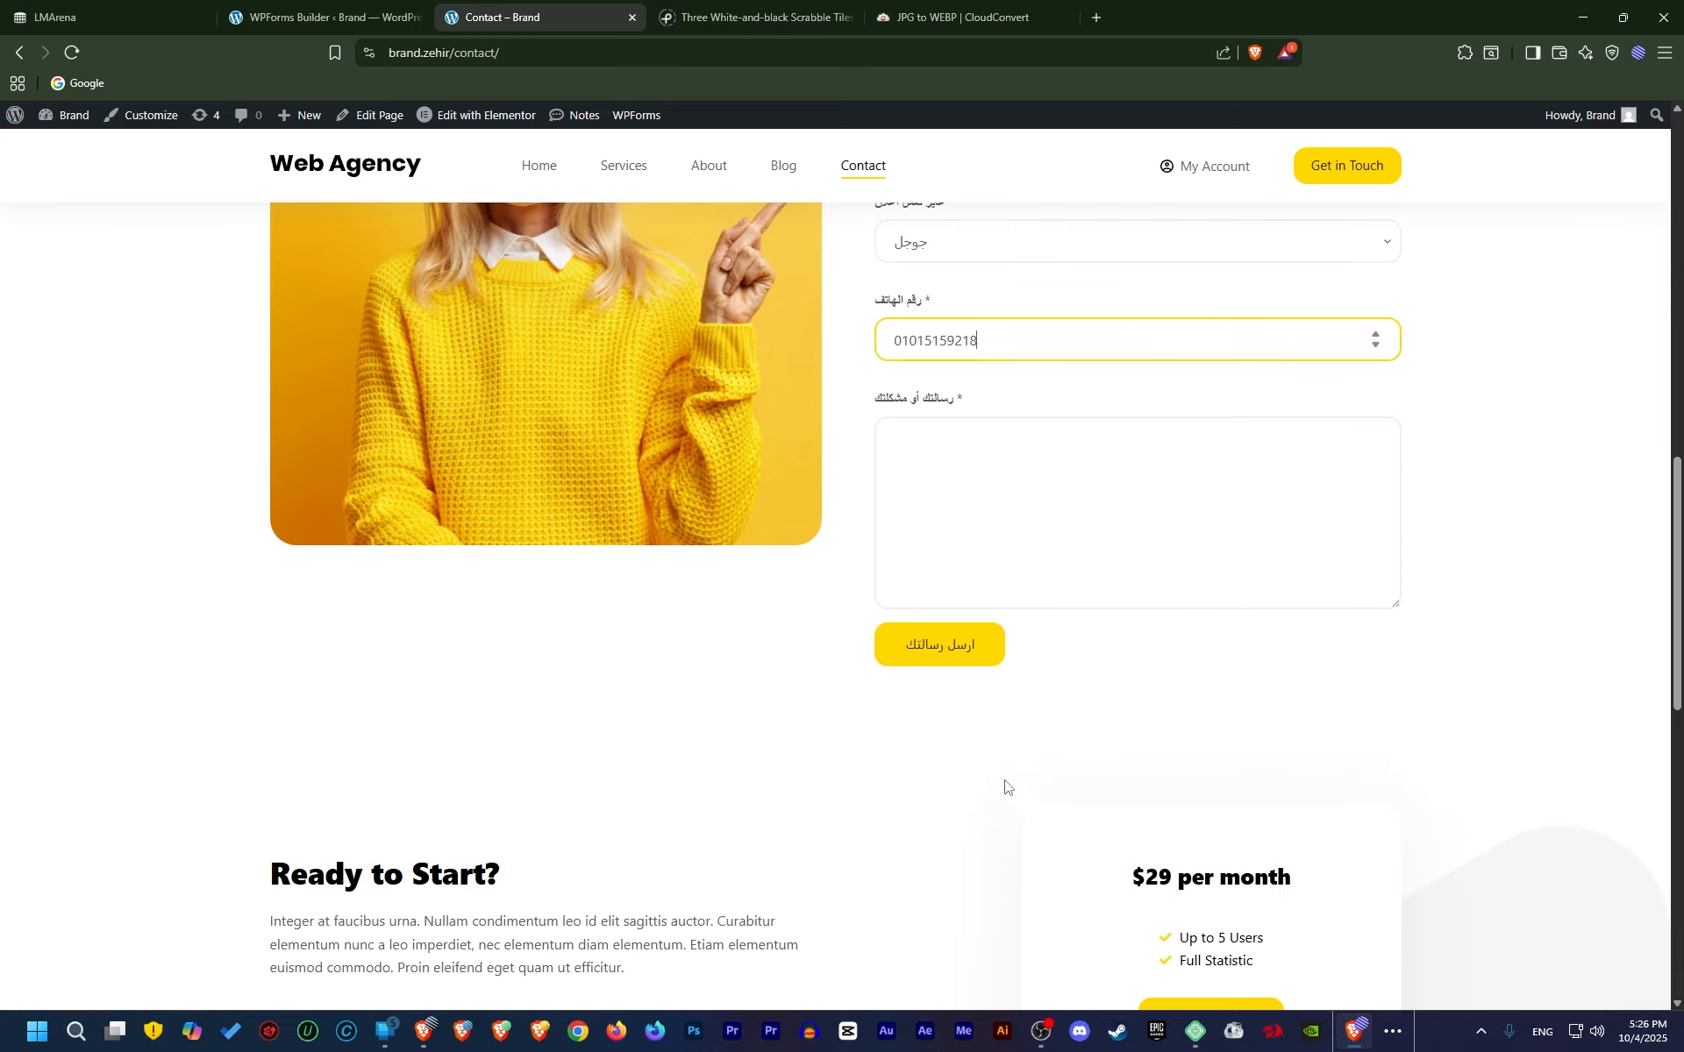
pyautogui.click(1224, 587)
pyautogui.write('sedjbgfjksgbjkg')
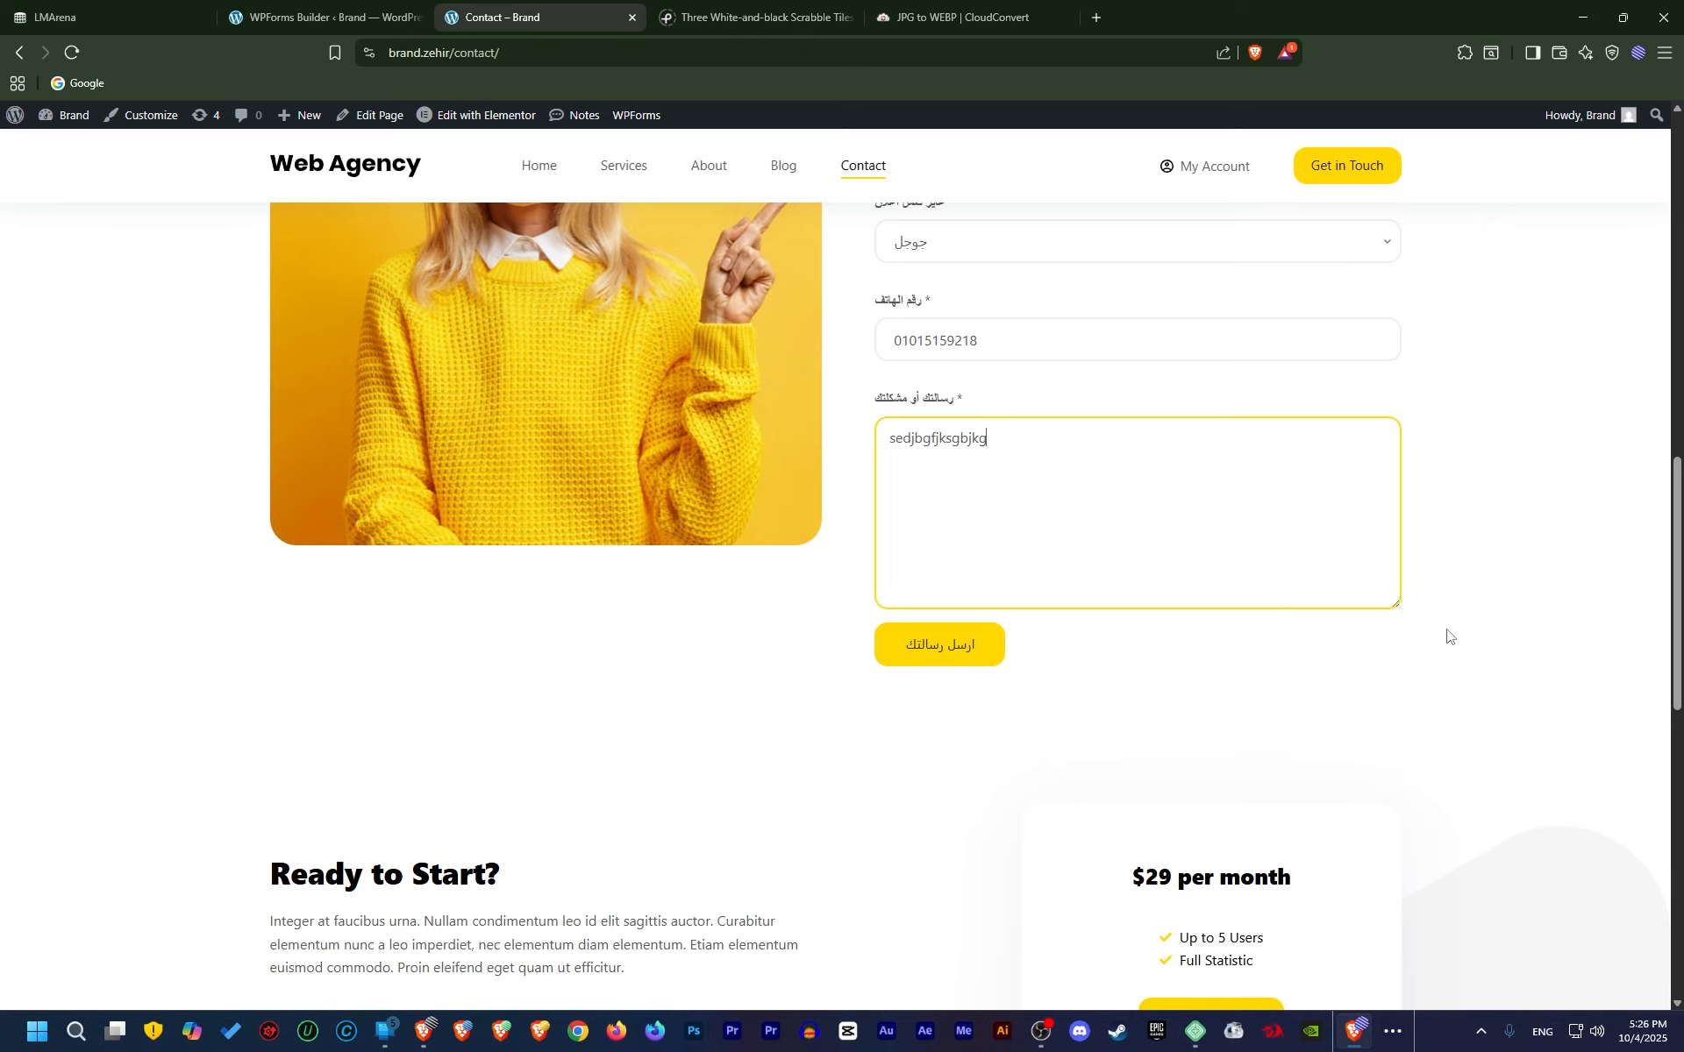
pyautogui.click(991, 657)
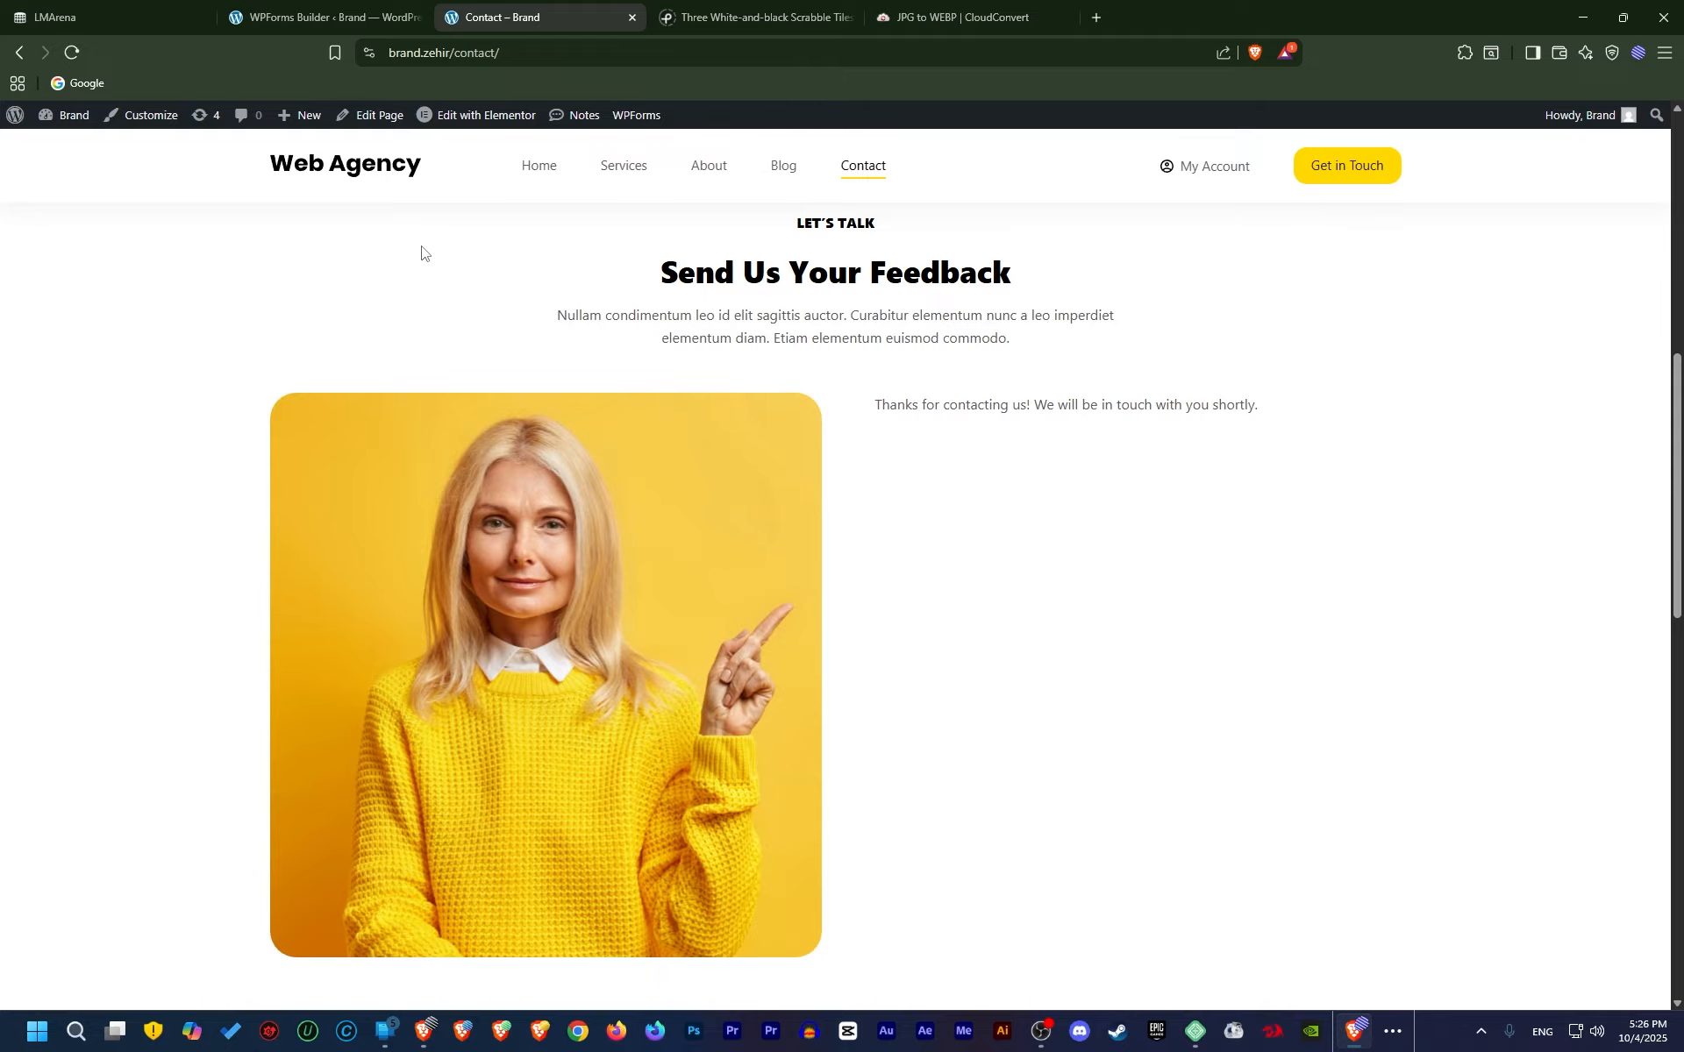
# Back in the builder, expand Advanced and open Spam Protection and Security settings
pyautogui.click(324, 17)
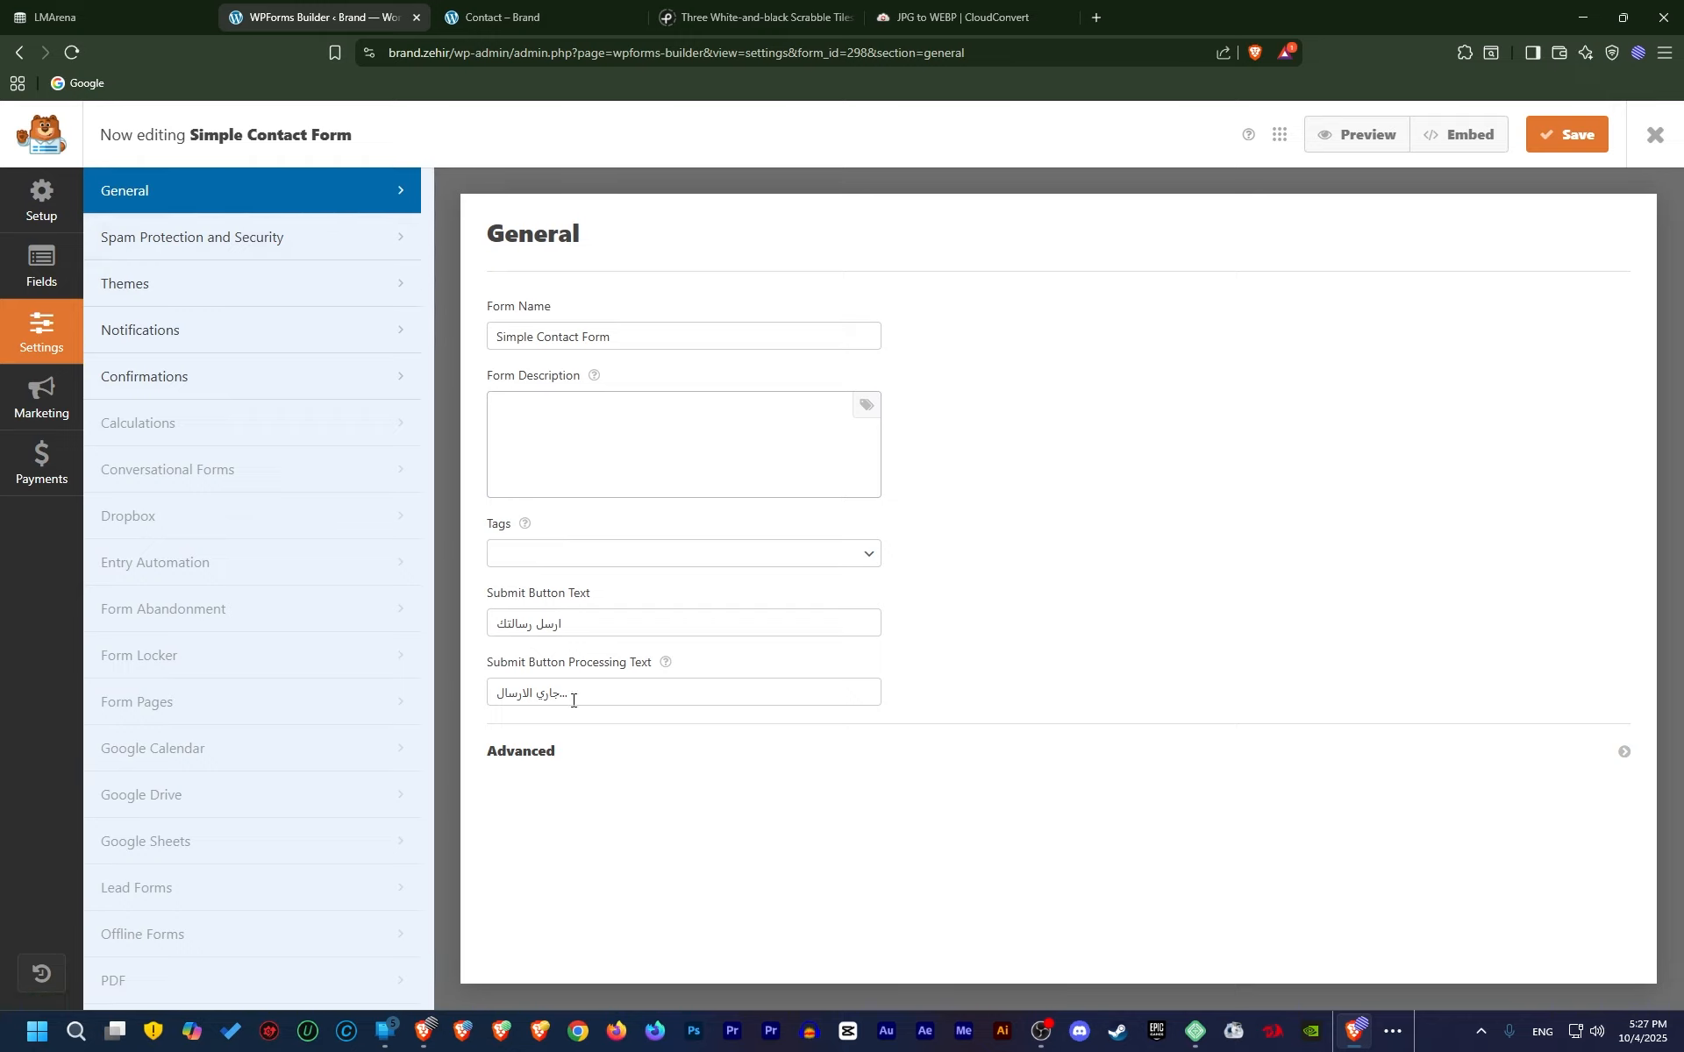
pyautogui.click(550, 762)
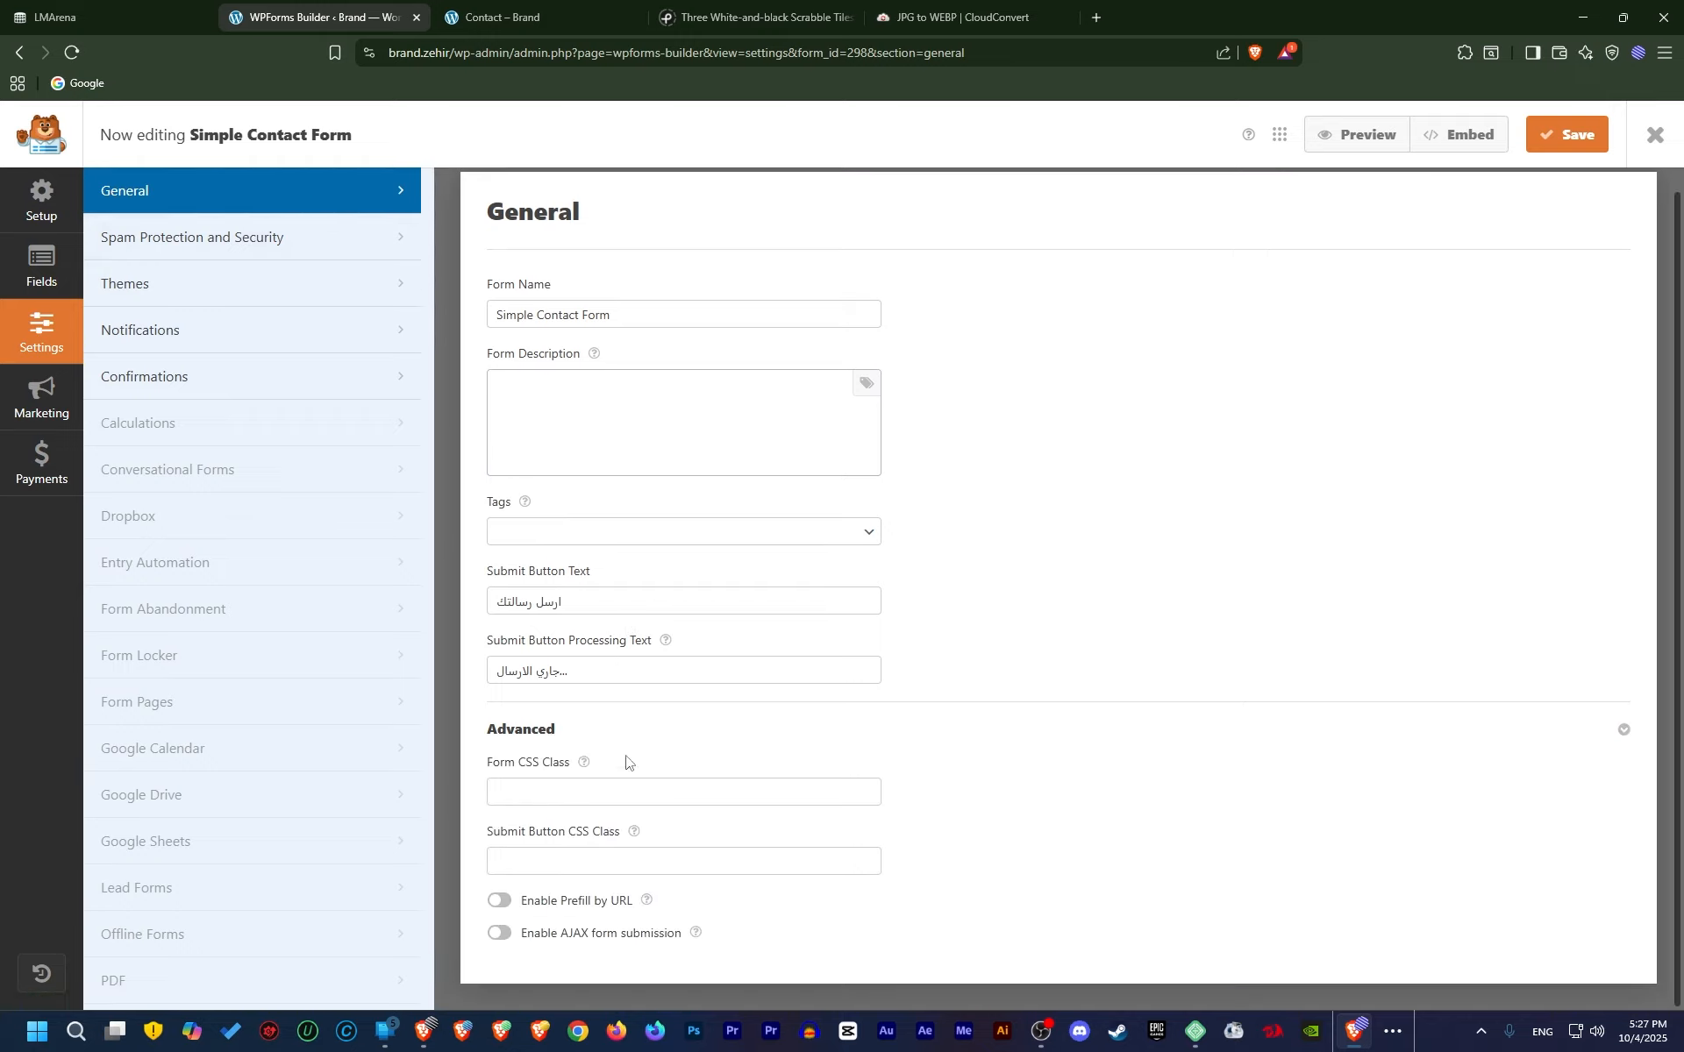
pyautogui.click(298, 238)
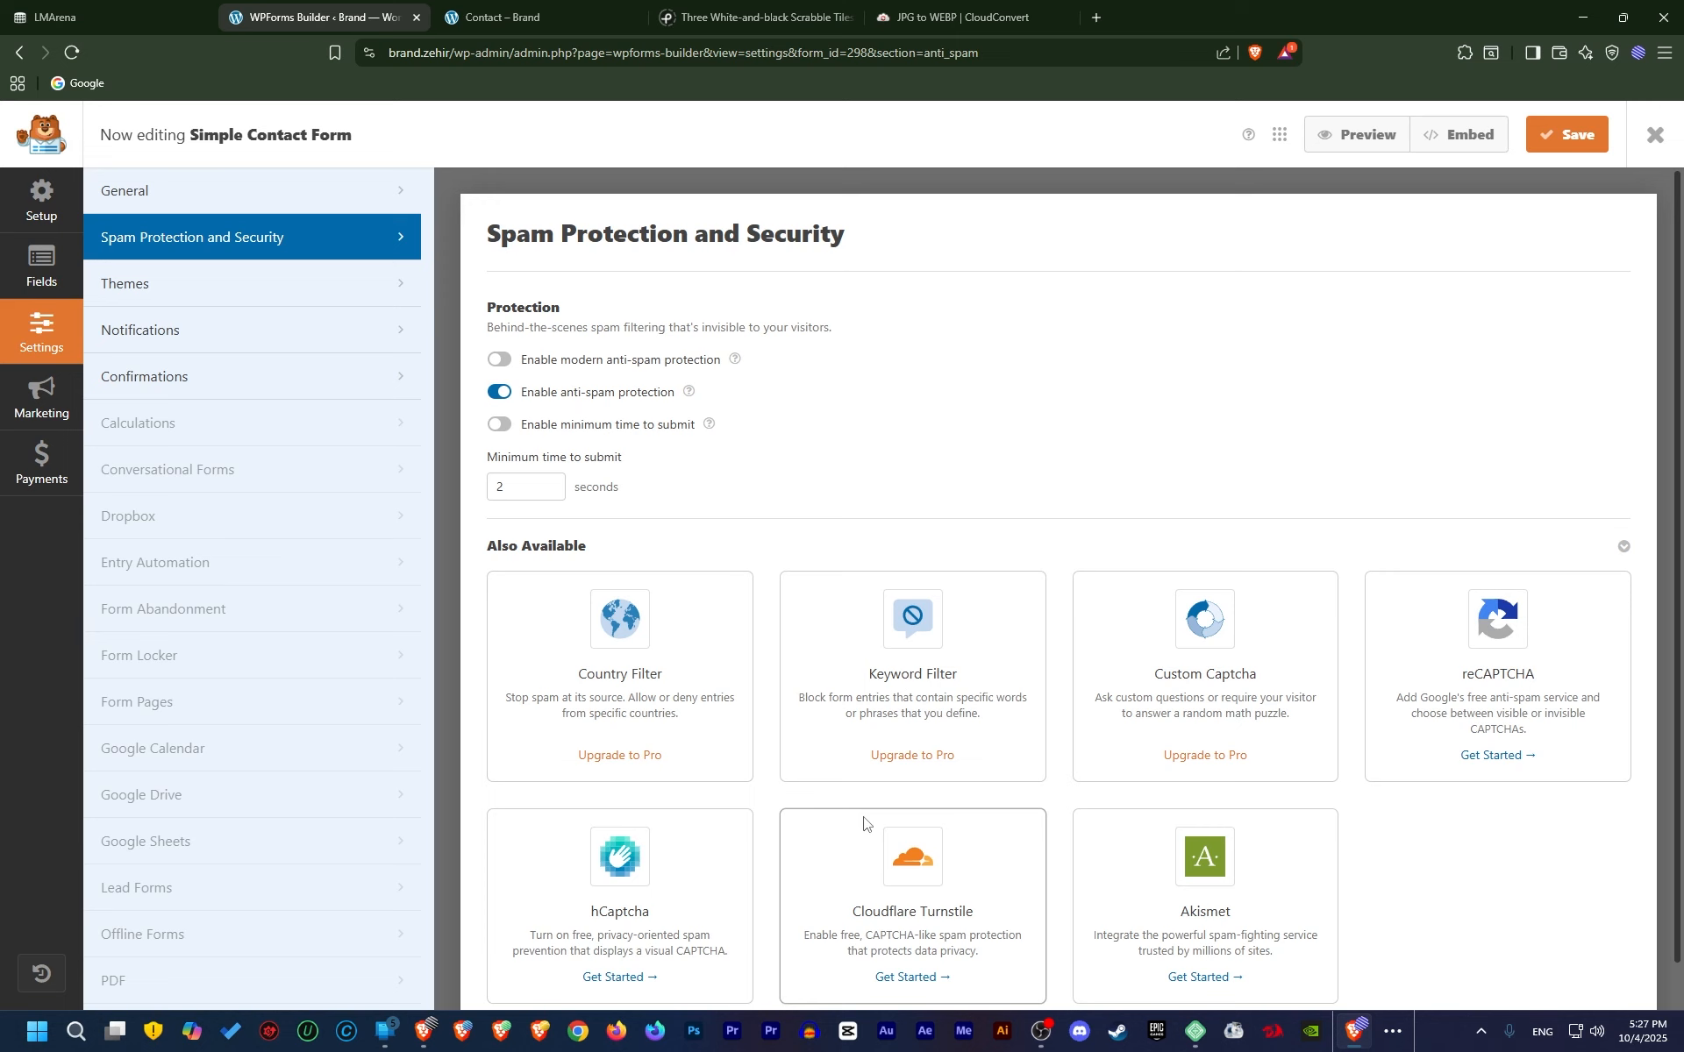
# Reload the Contact page, confirming resubmission, so the empty contact form appears again
pyautogui.click(540, 7)
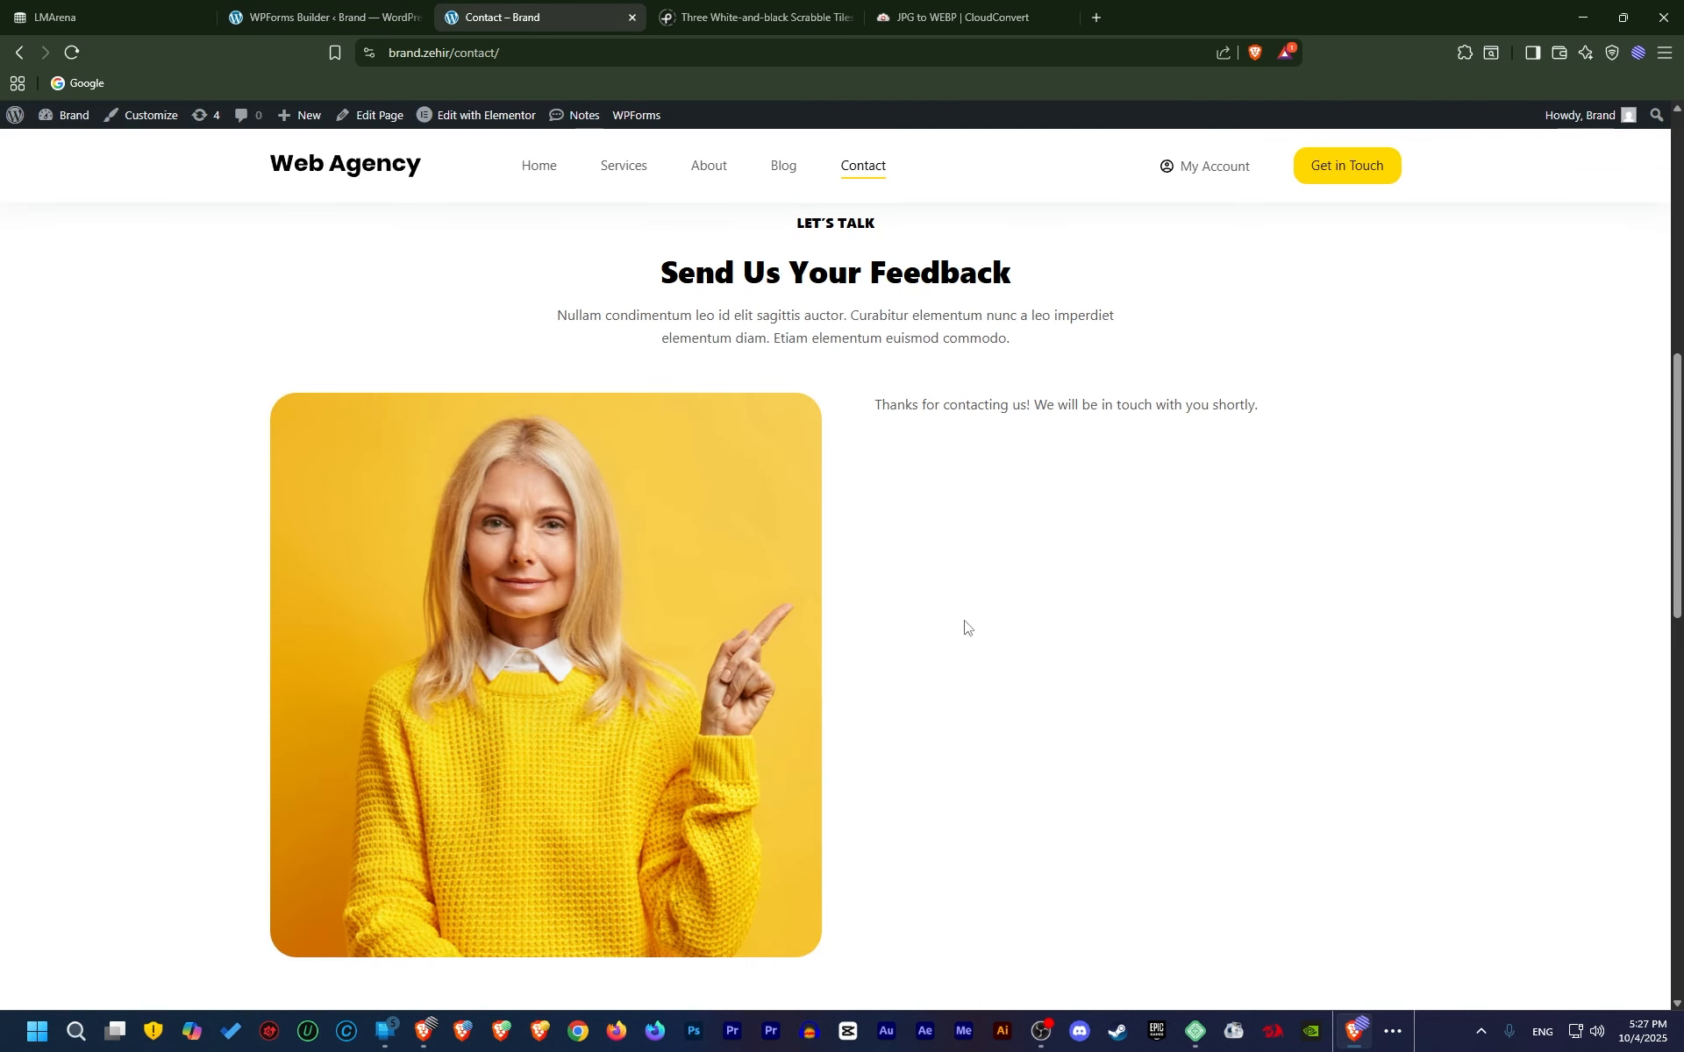
pyautogui.scroll(-1, 962, 628)
pyautogui.scroll(1, 947, 658)
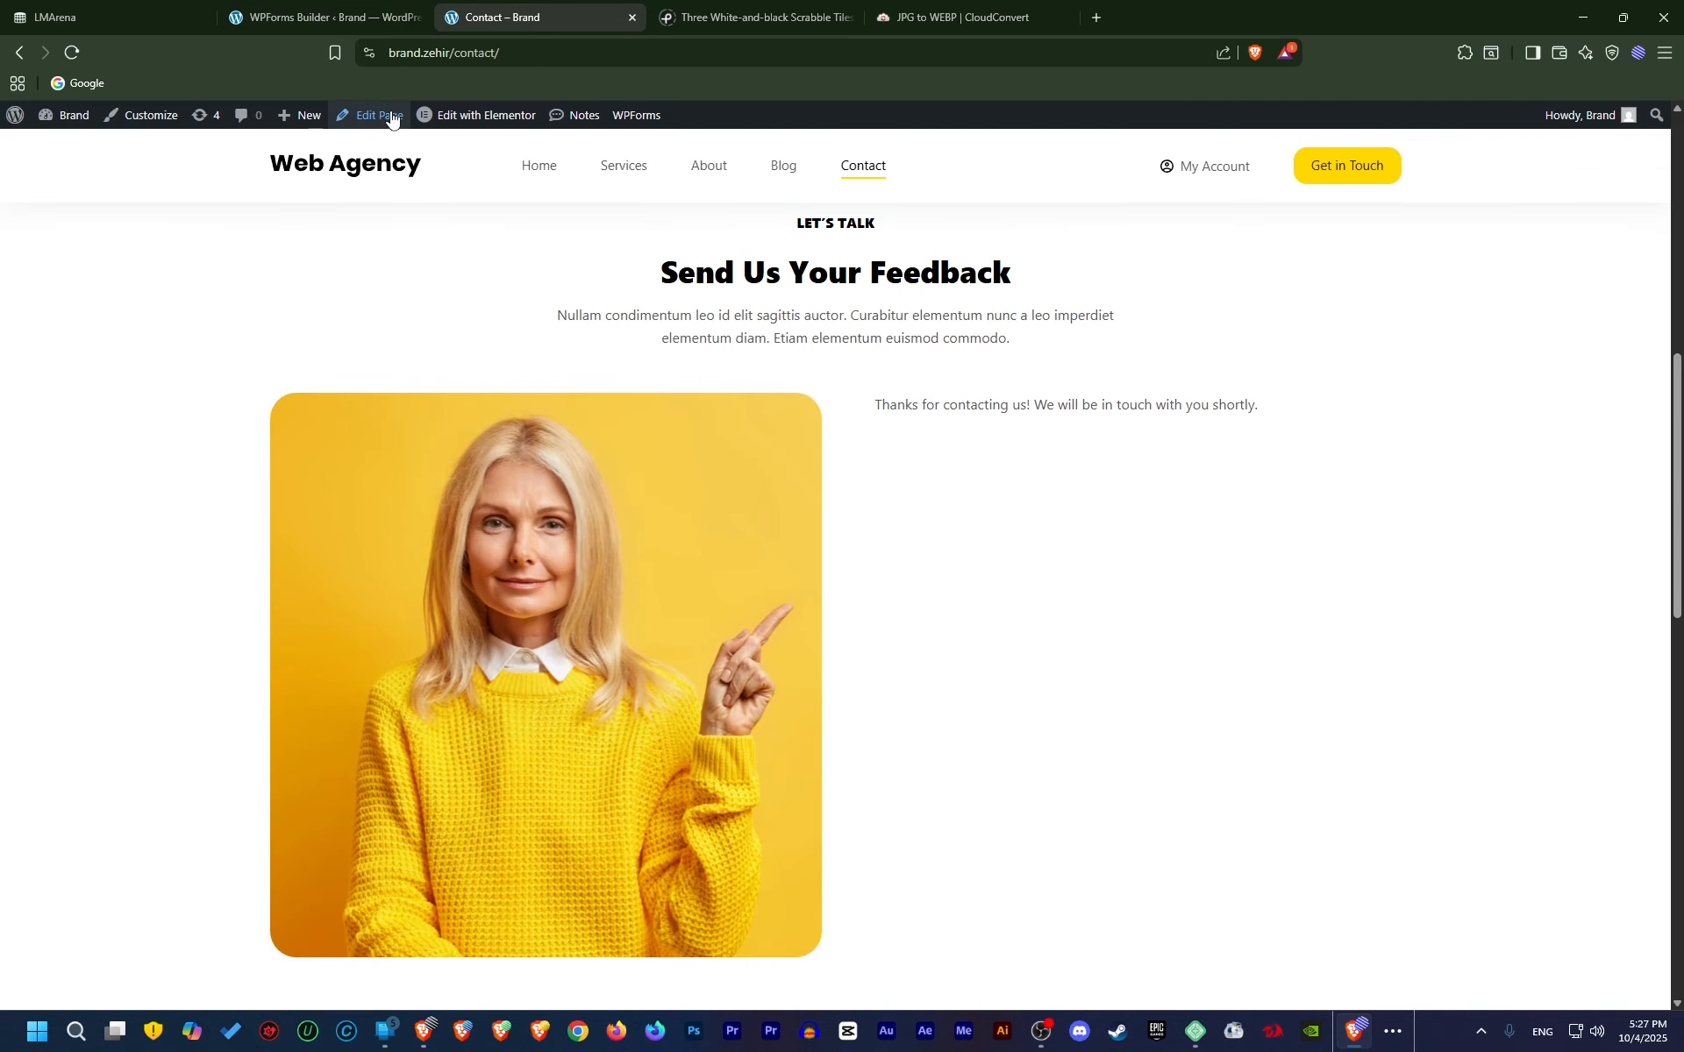
pyautogui.click(73, 53)
pyautogui.click(891, 189)
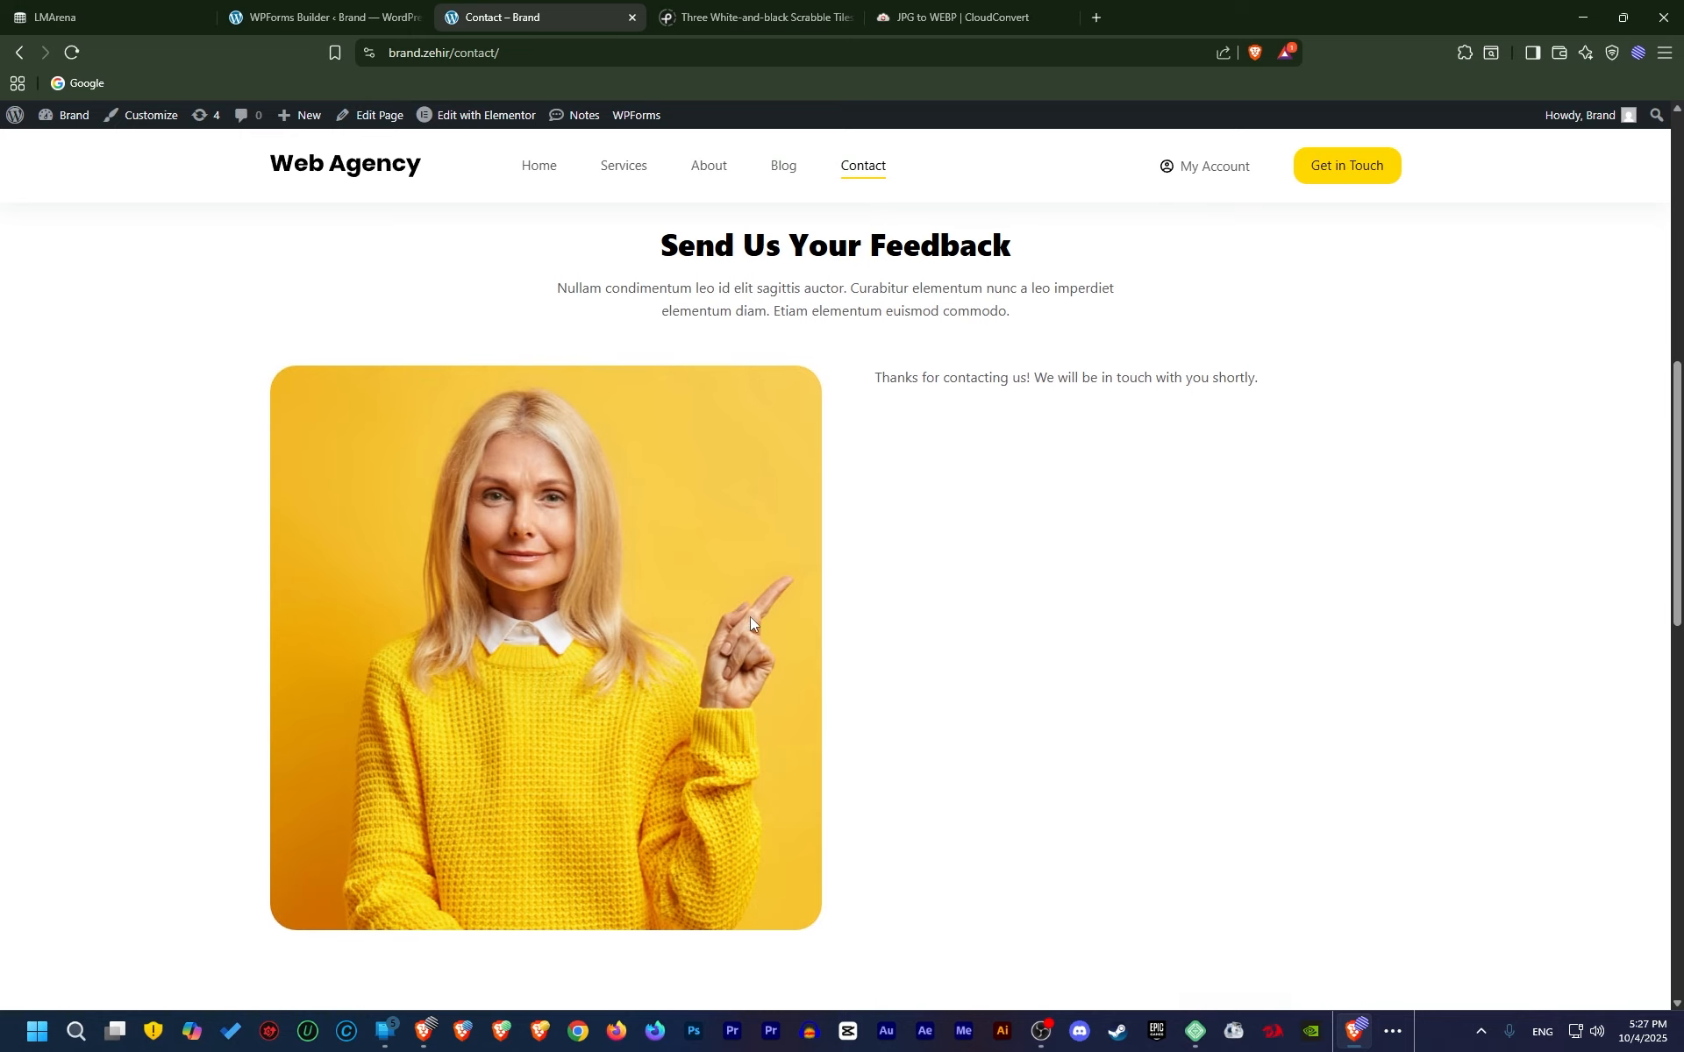
pyautogui.scroll(-2, 745, 456)
pyautogui.click(867, 170)
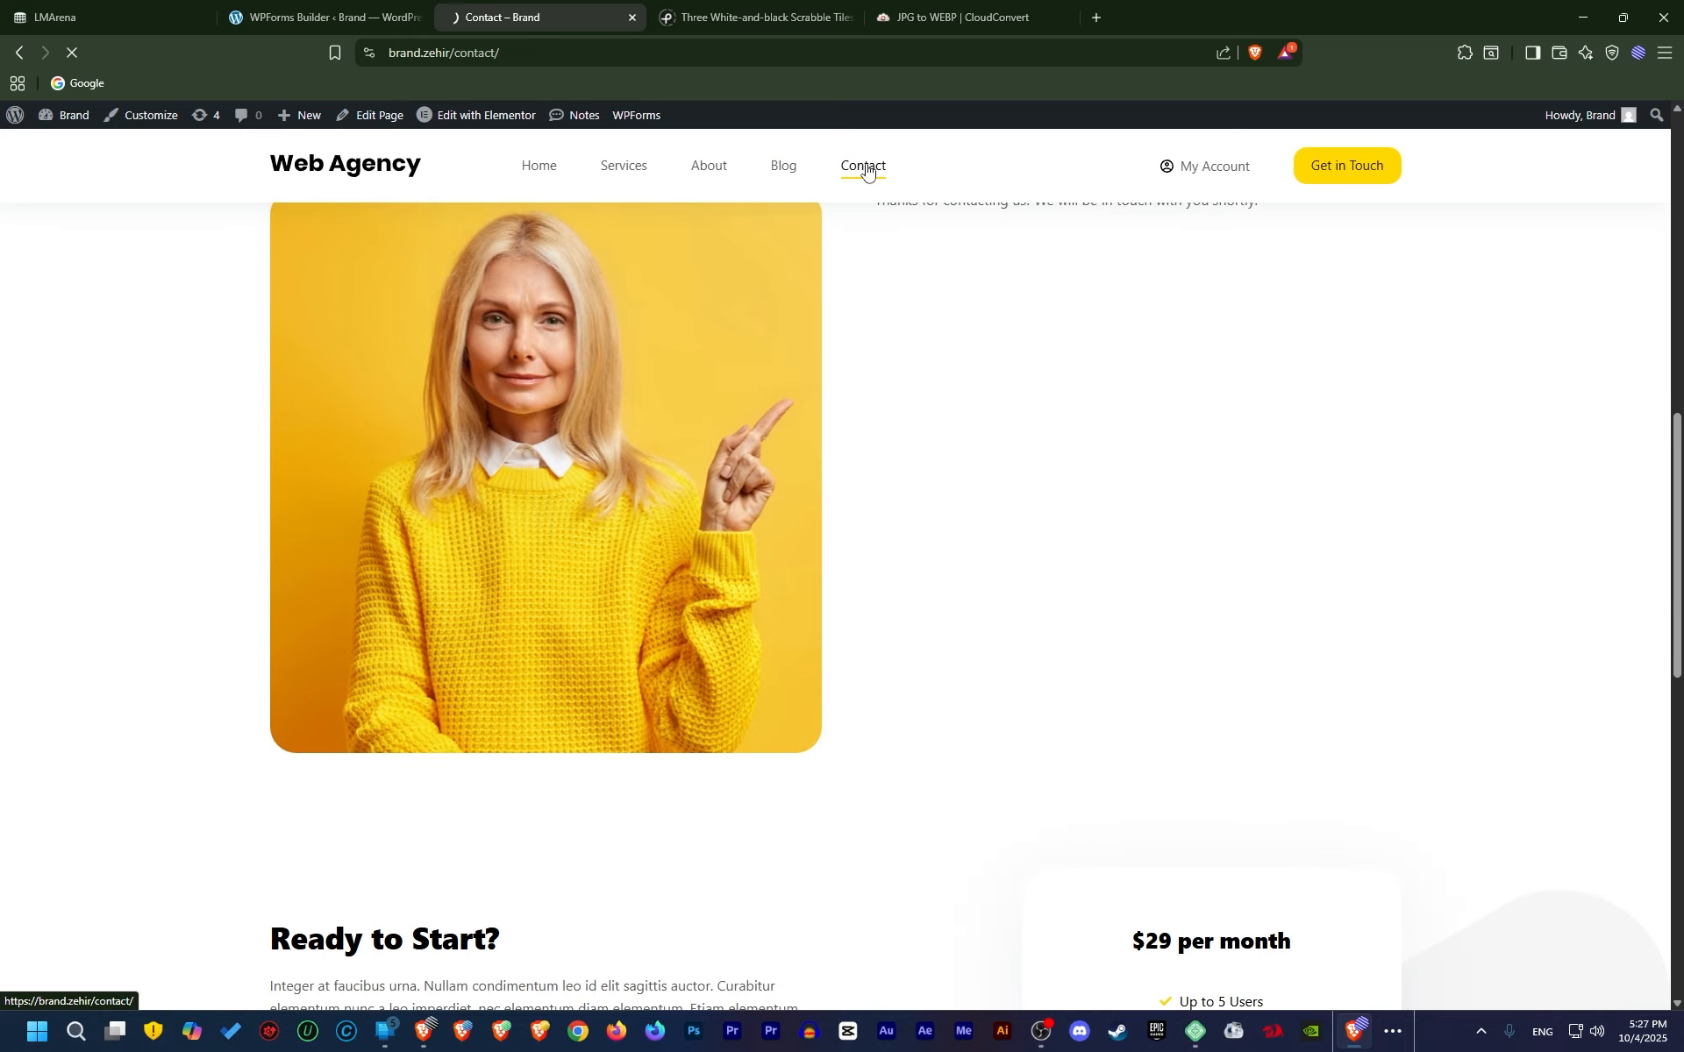
pyautogui.scroll(-10, 980, 618)
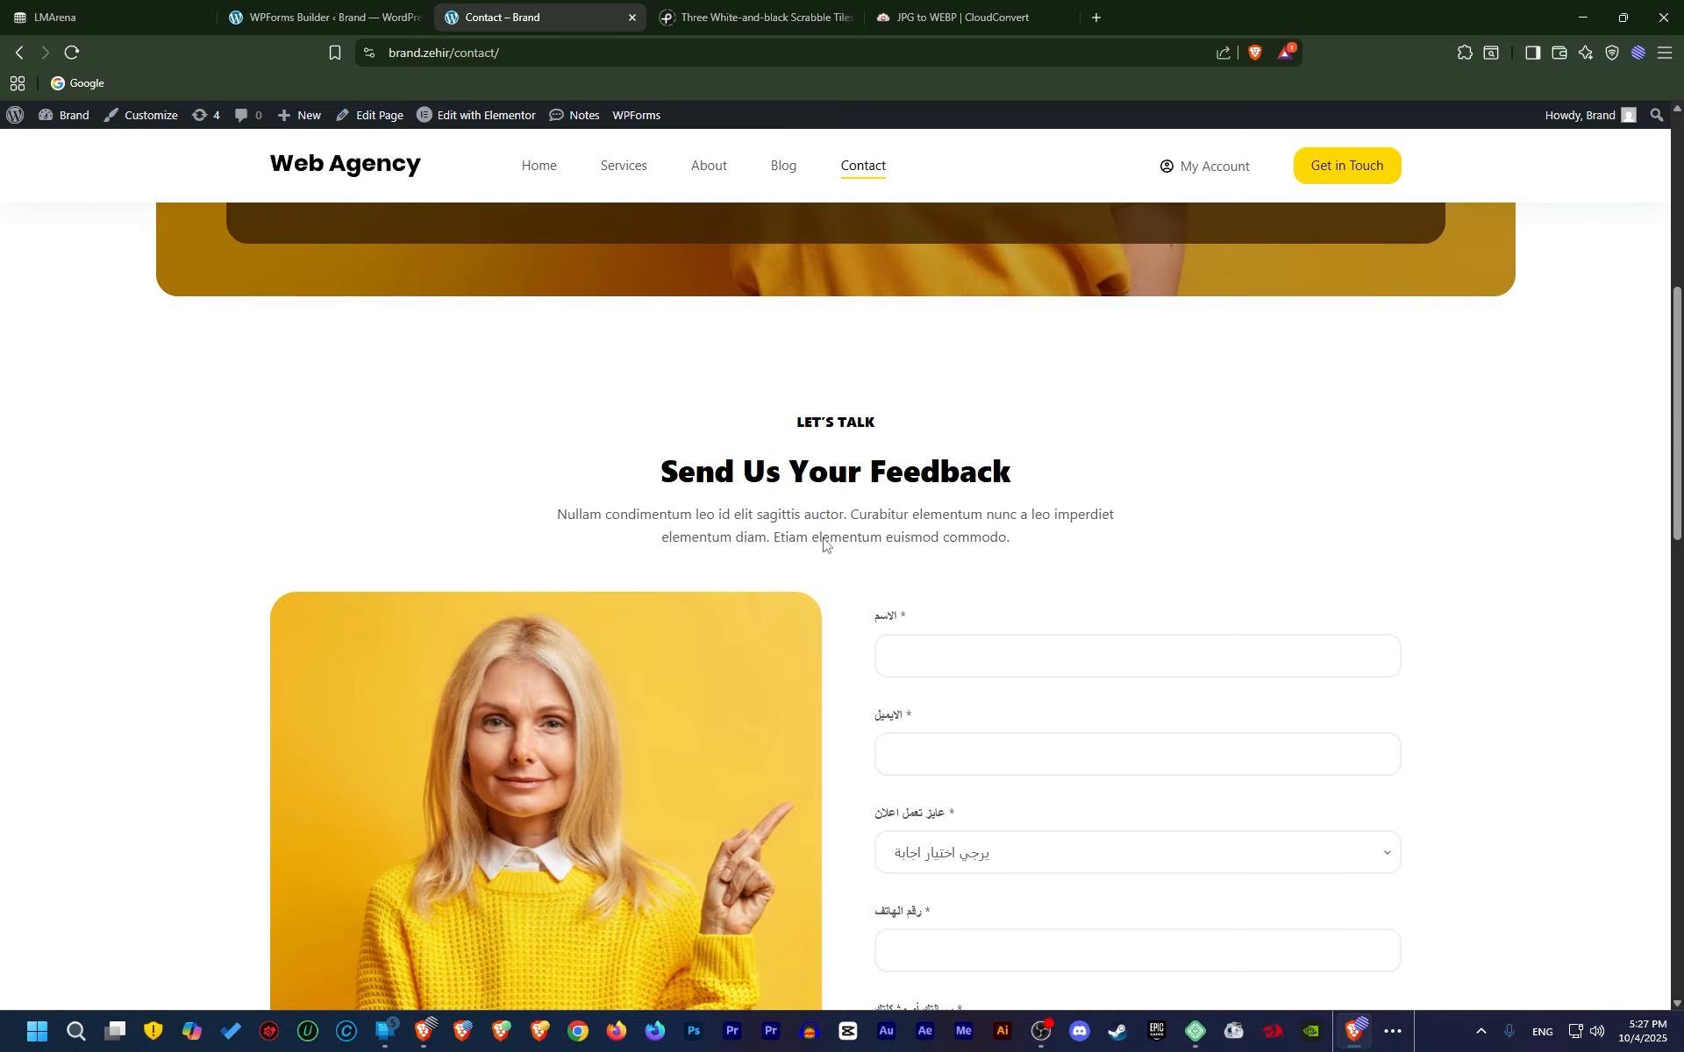
pyautogui.hotkey('ctrl', 'shift', 'Tab')
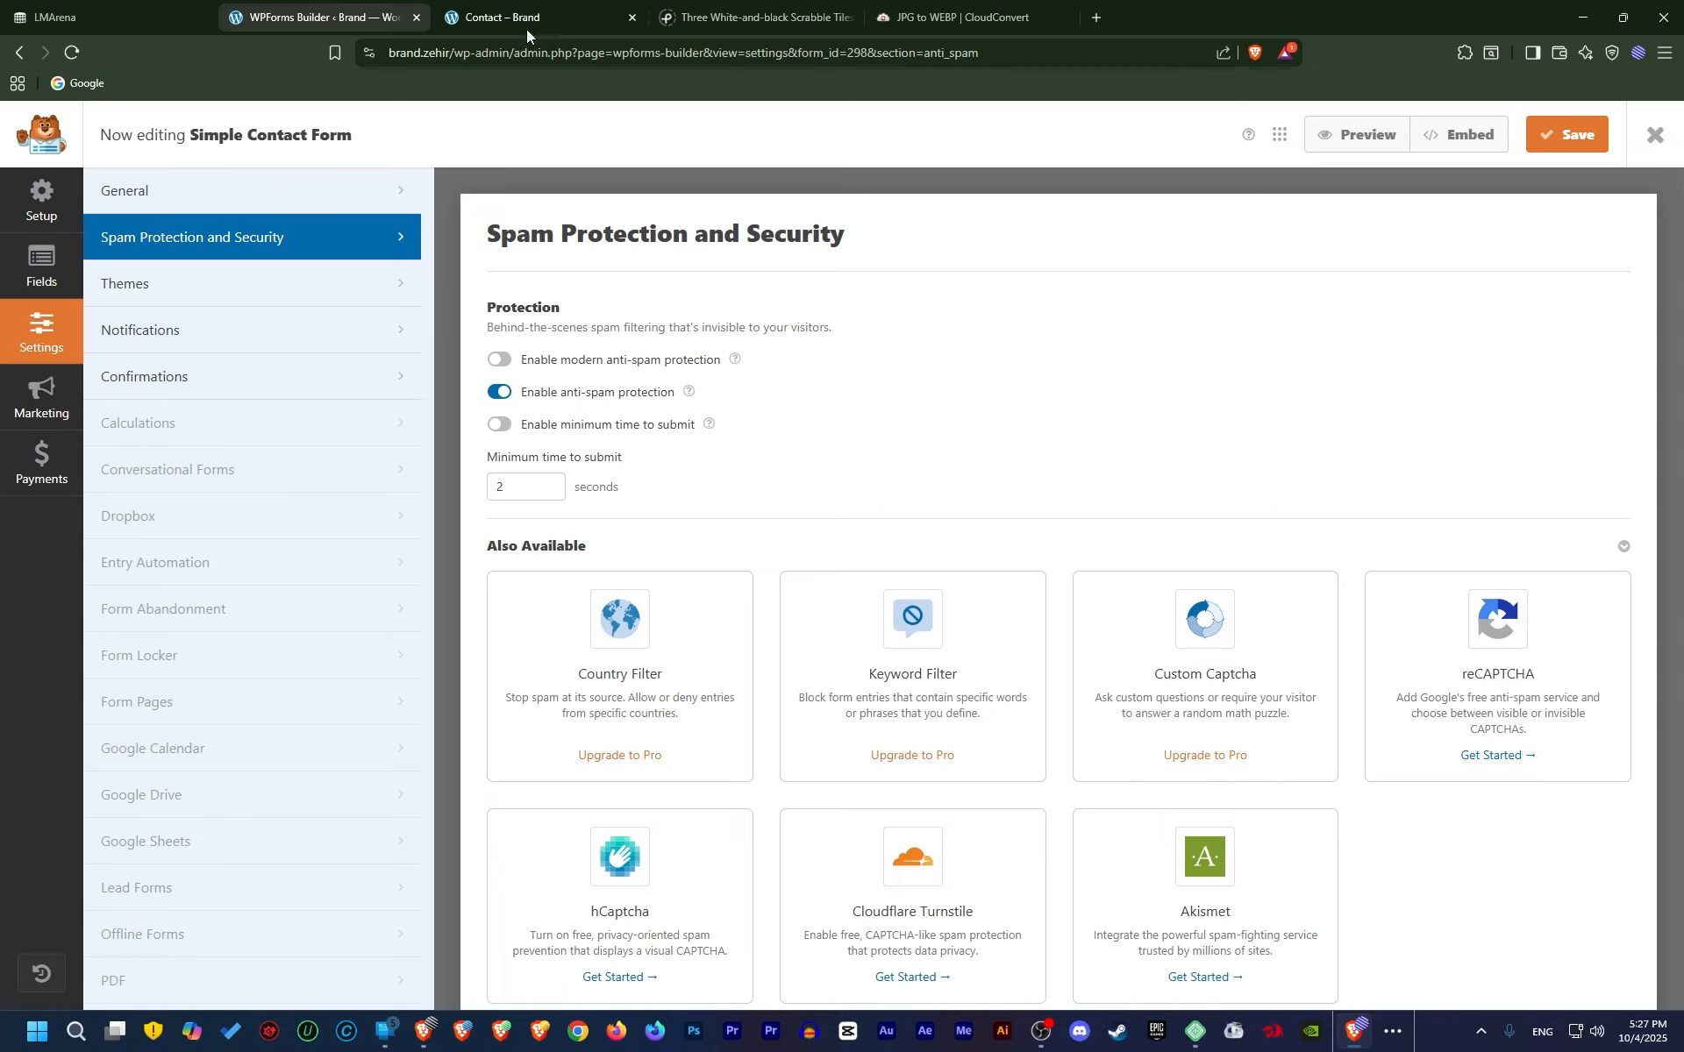
# Enable the 2-second minimum time to submit check, save, and go to Notifications settings
pyautogui.click(499, 424)
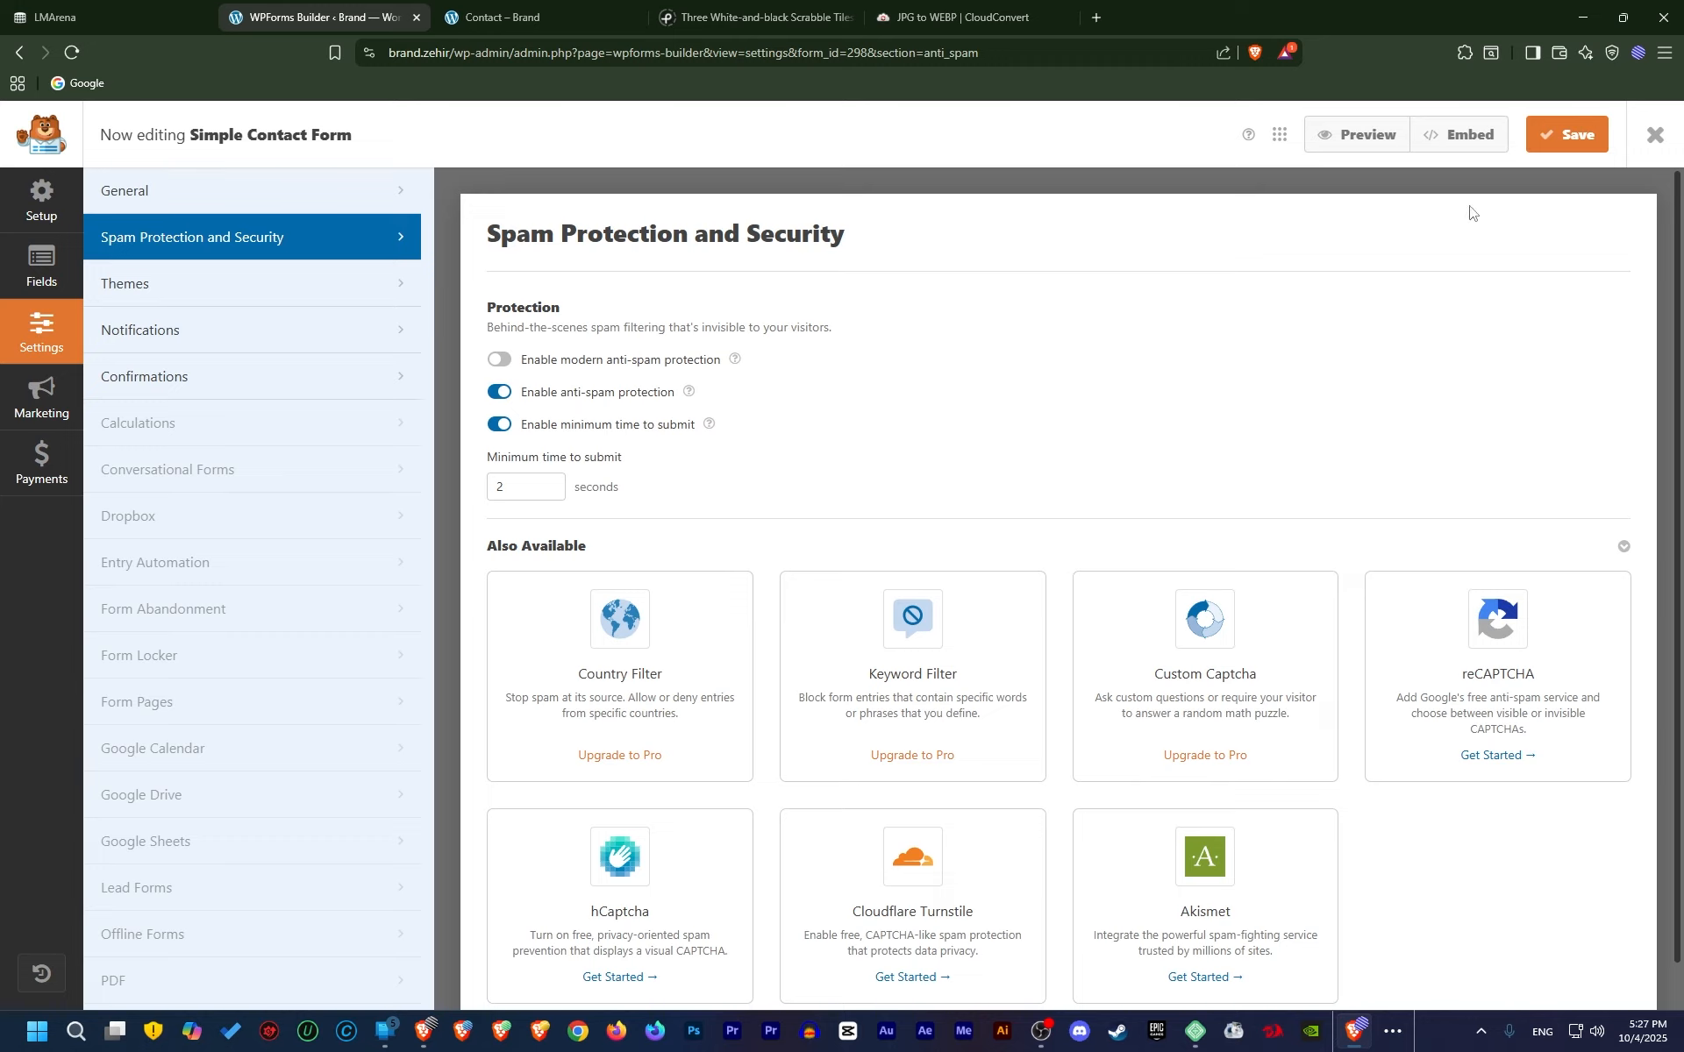
pyautogui.click(1559, 148)
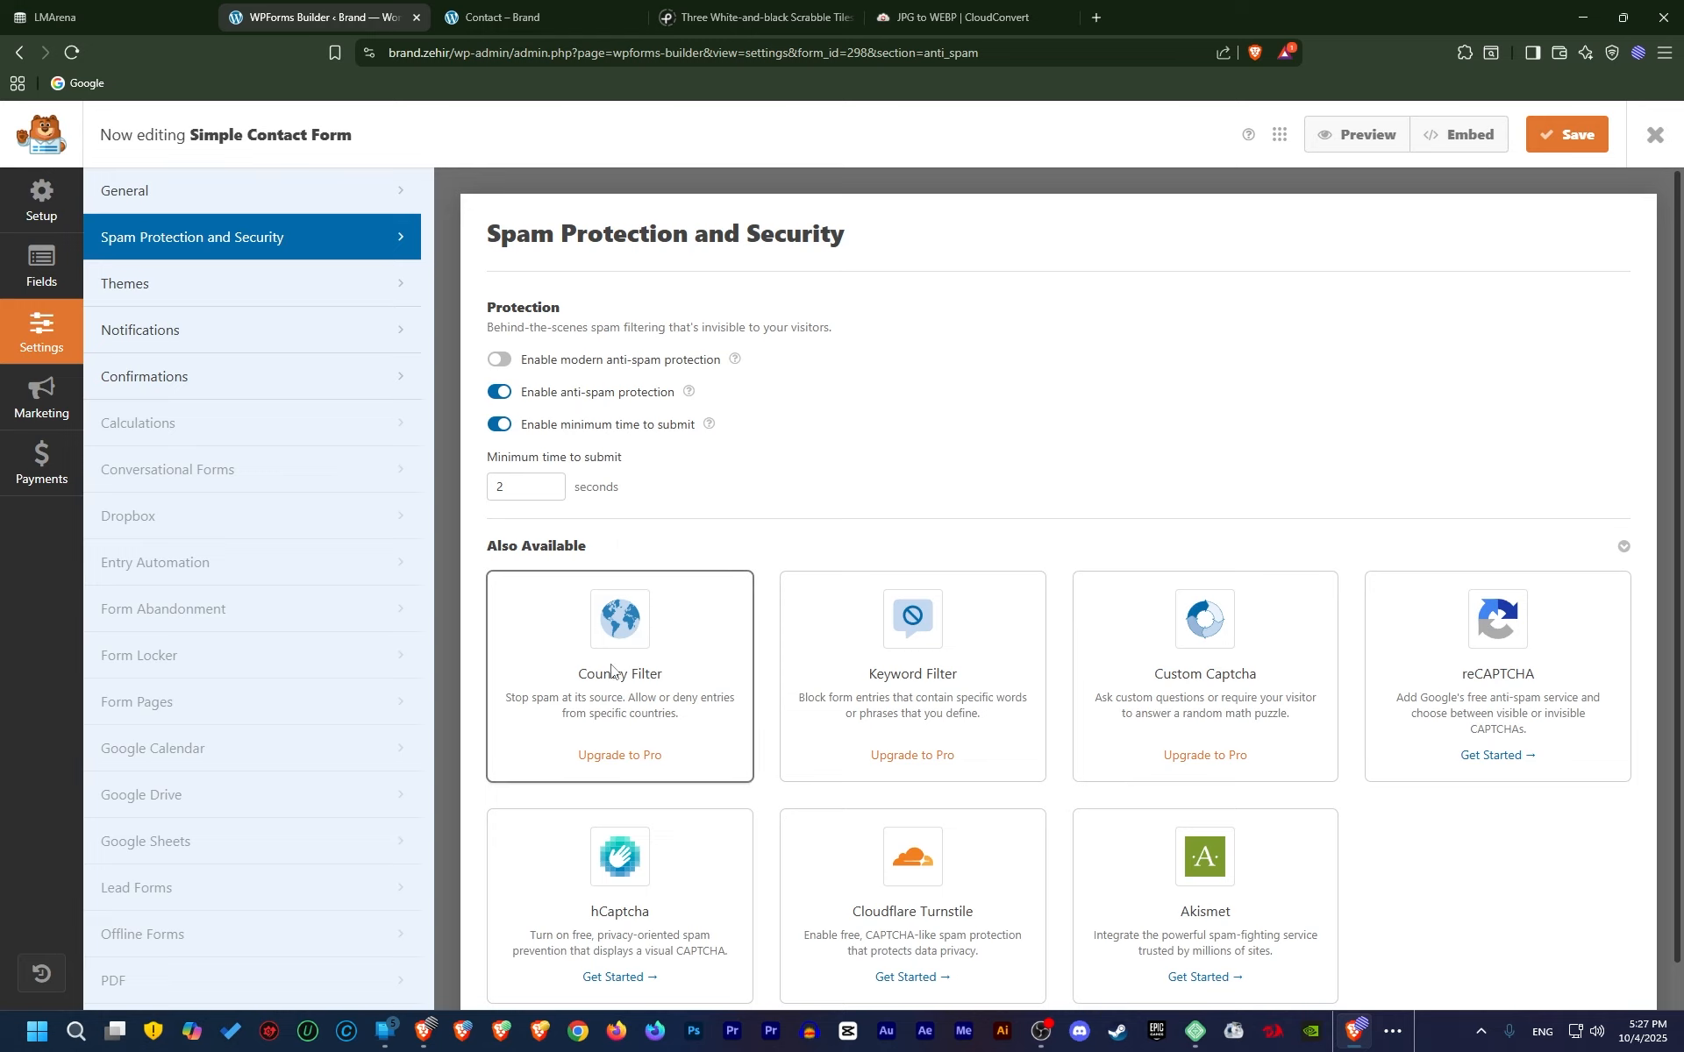
pyautogui.click(318, 284)
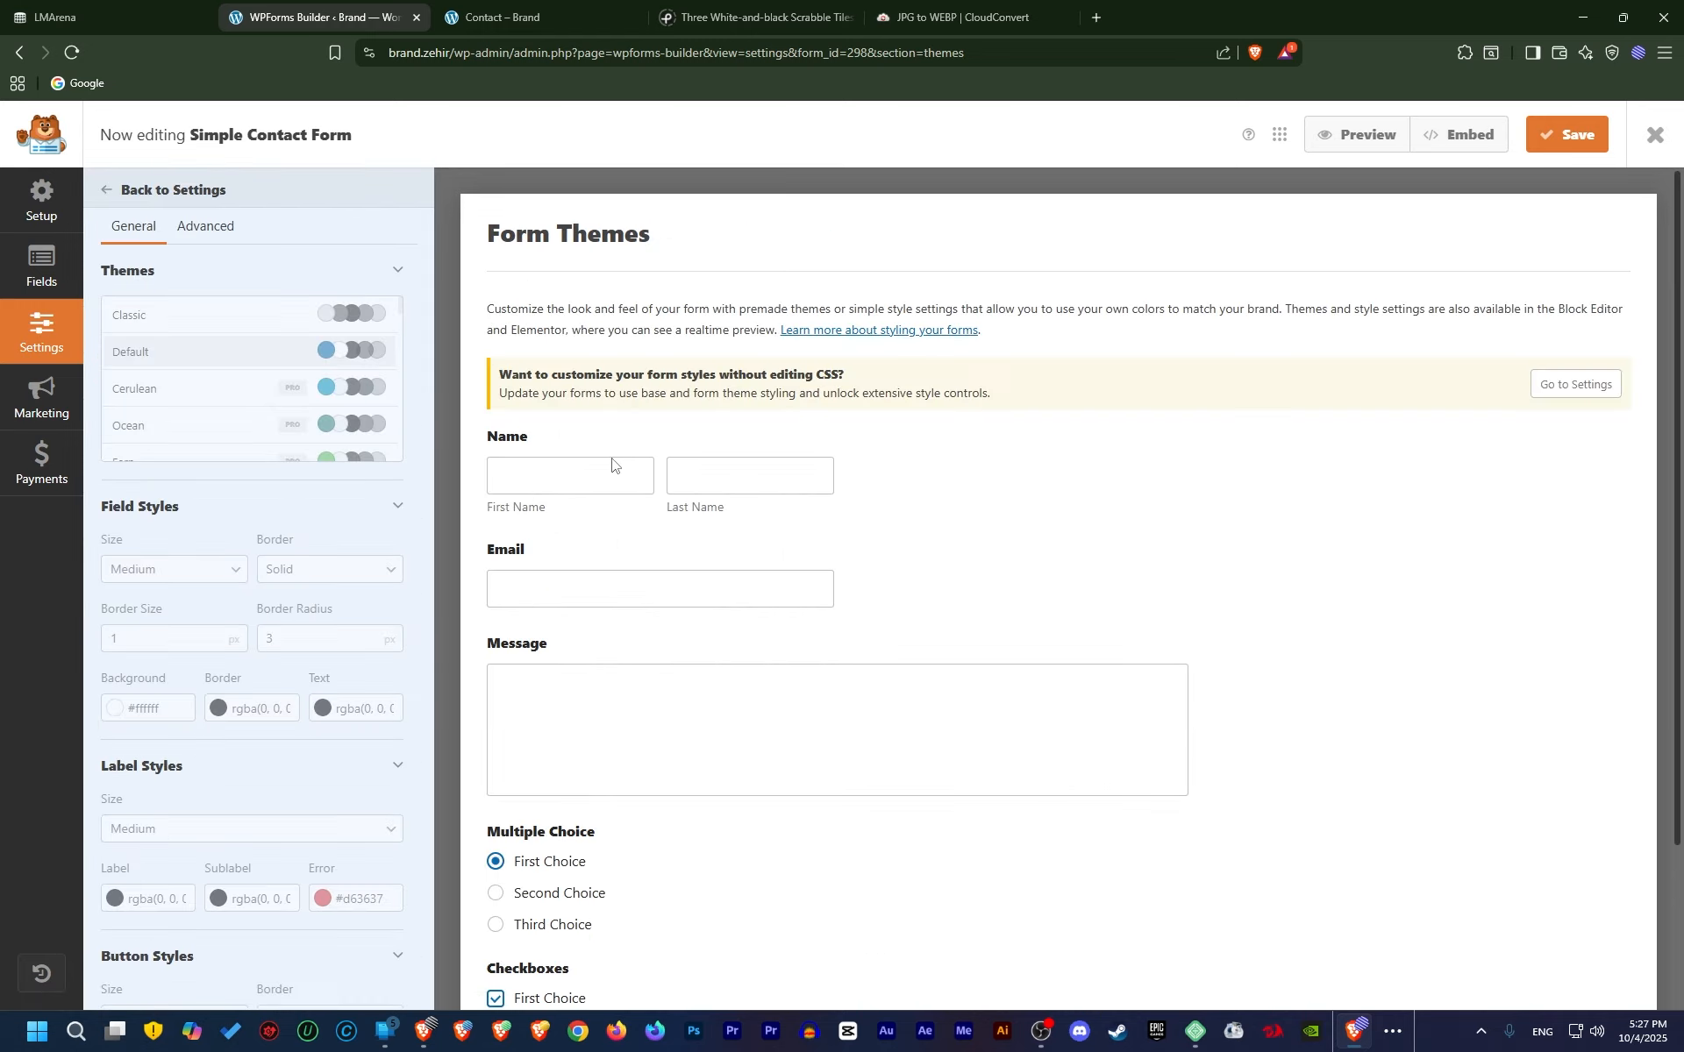
pyautogui.scroll(-2, 323, 620)
pyautogui.scroll(2, 327, 620)
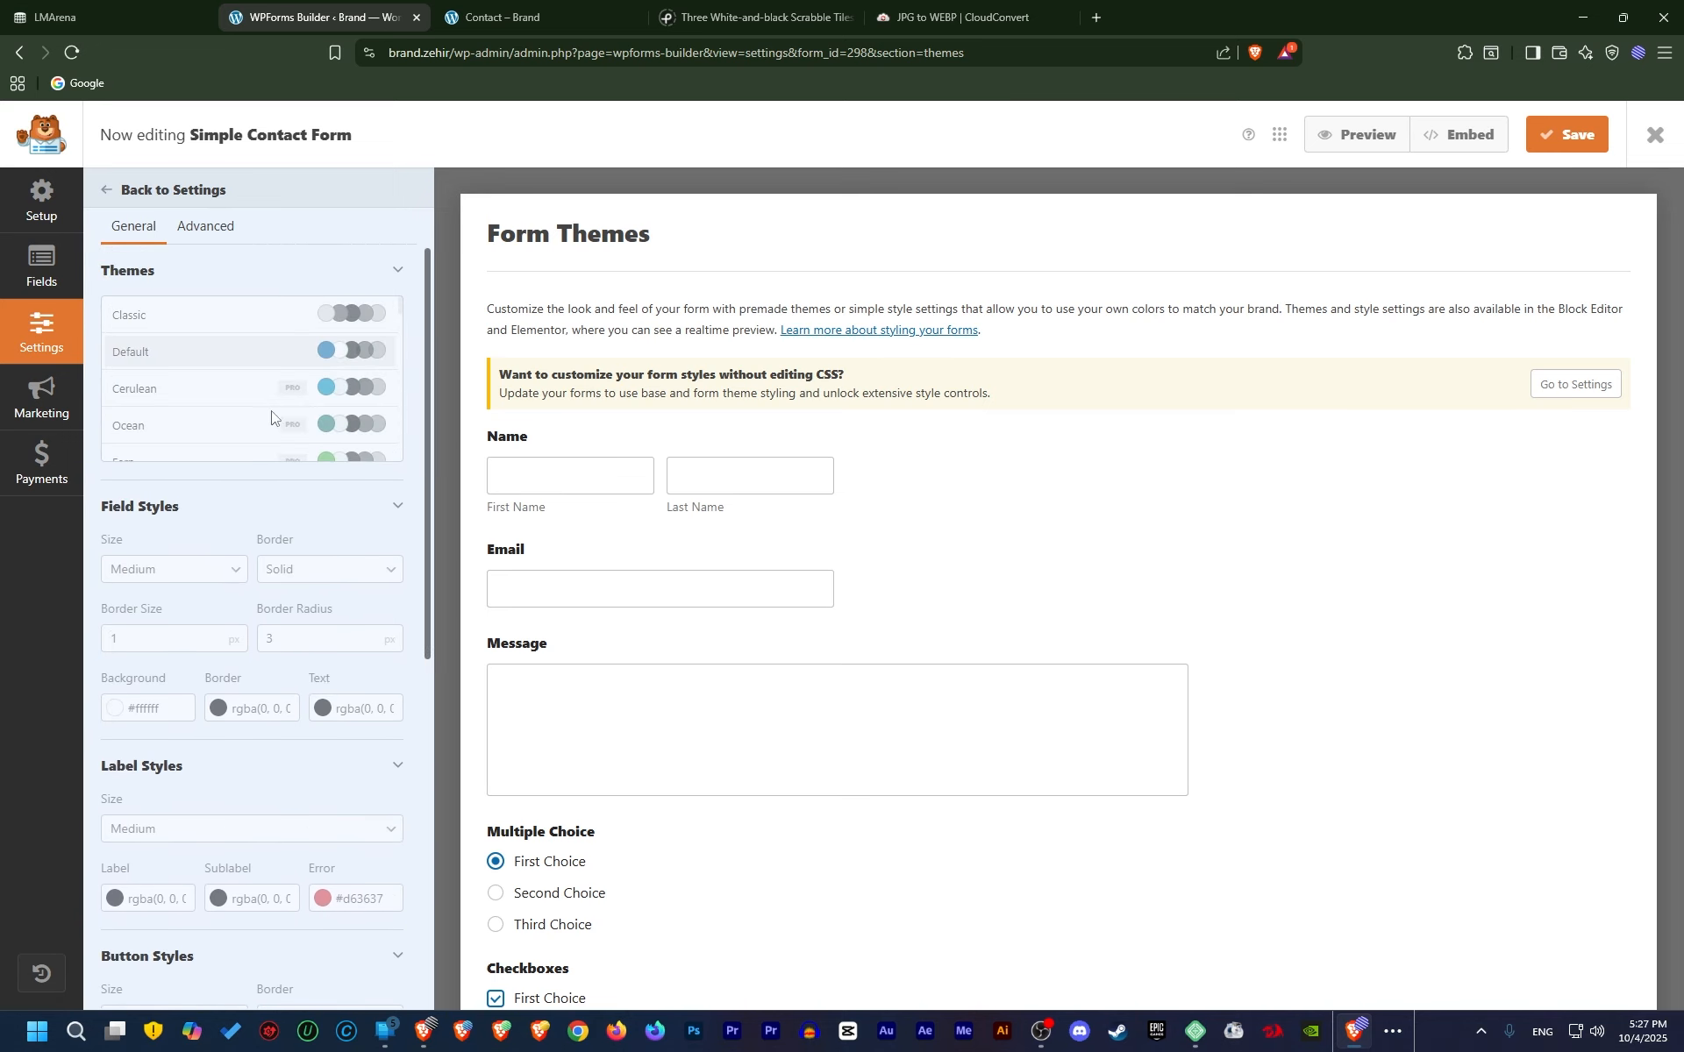
pyautogui.click(110, 191)
pyautogui.click(219, 334)
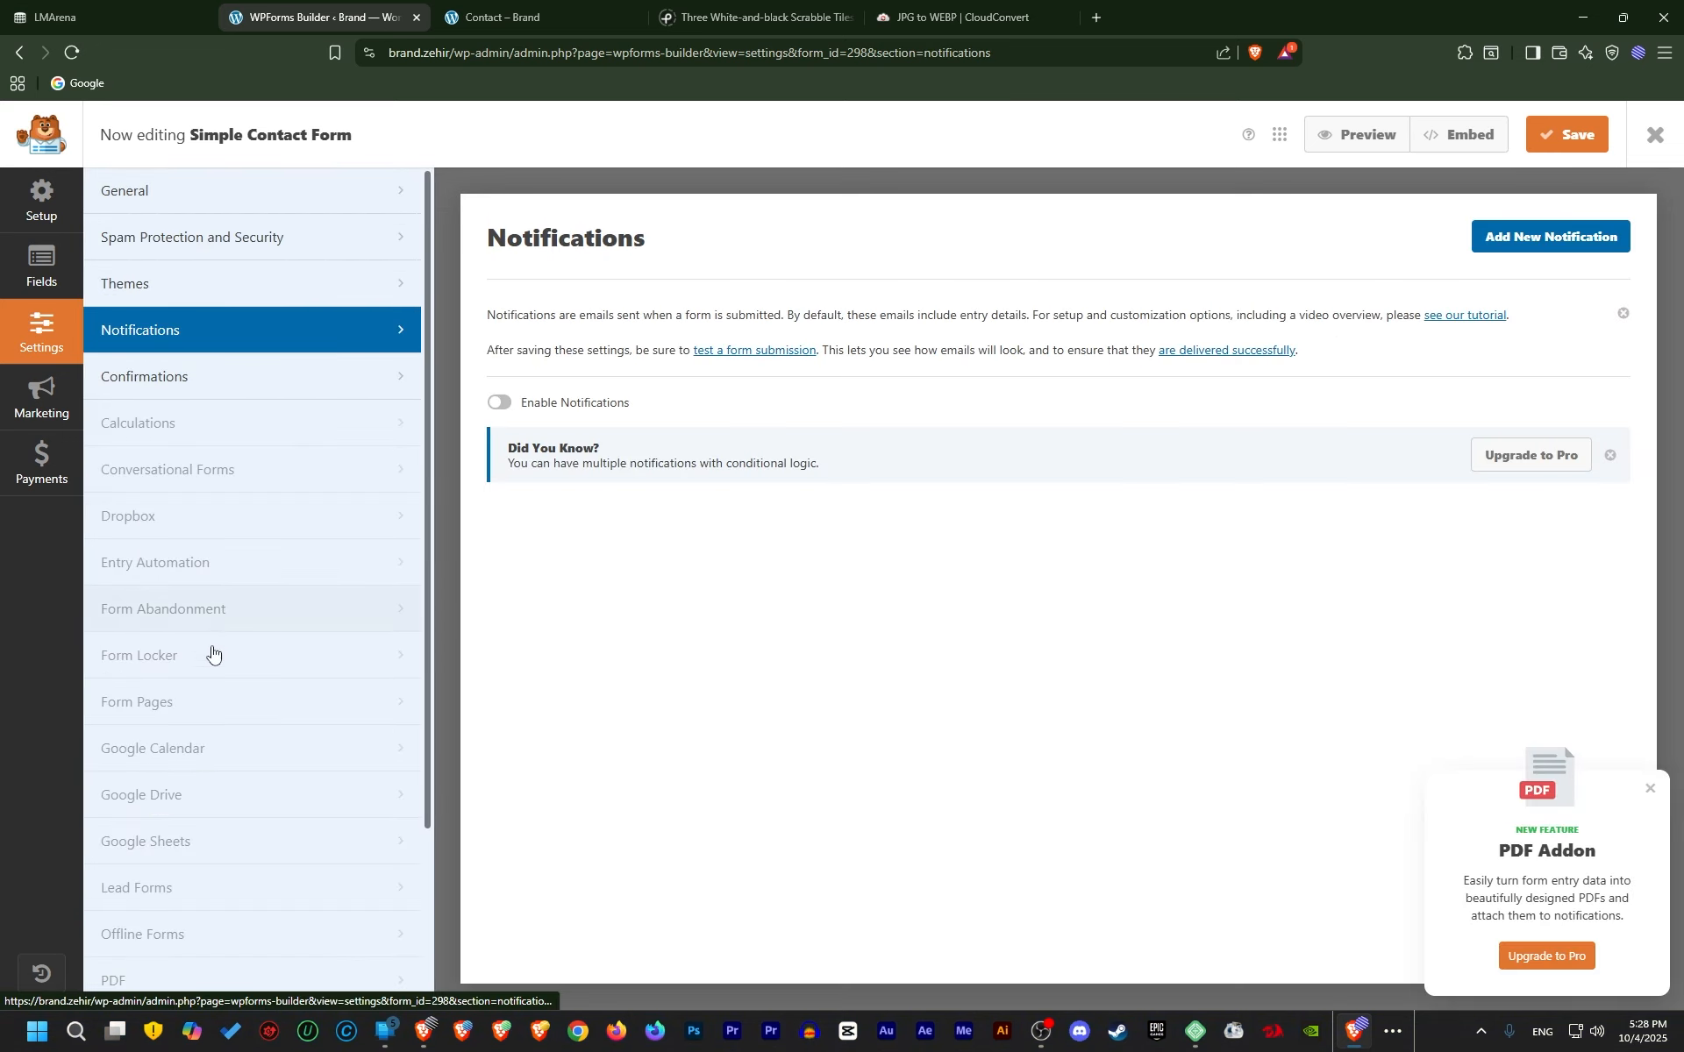
# Replace the confirmation with 'شكرا لك علي ارسال ررسالتك .. سنتواصل معك خلا 24 ساعة' and save
pyautogui.click(250, 386)
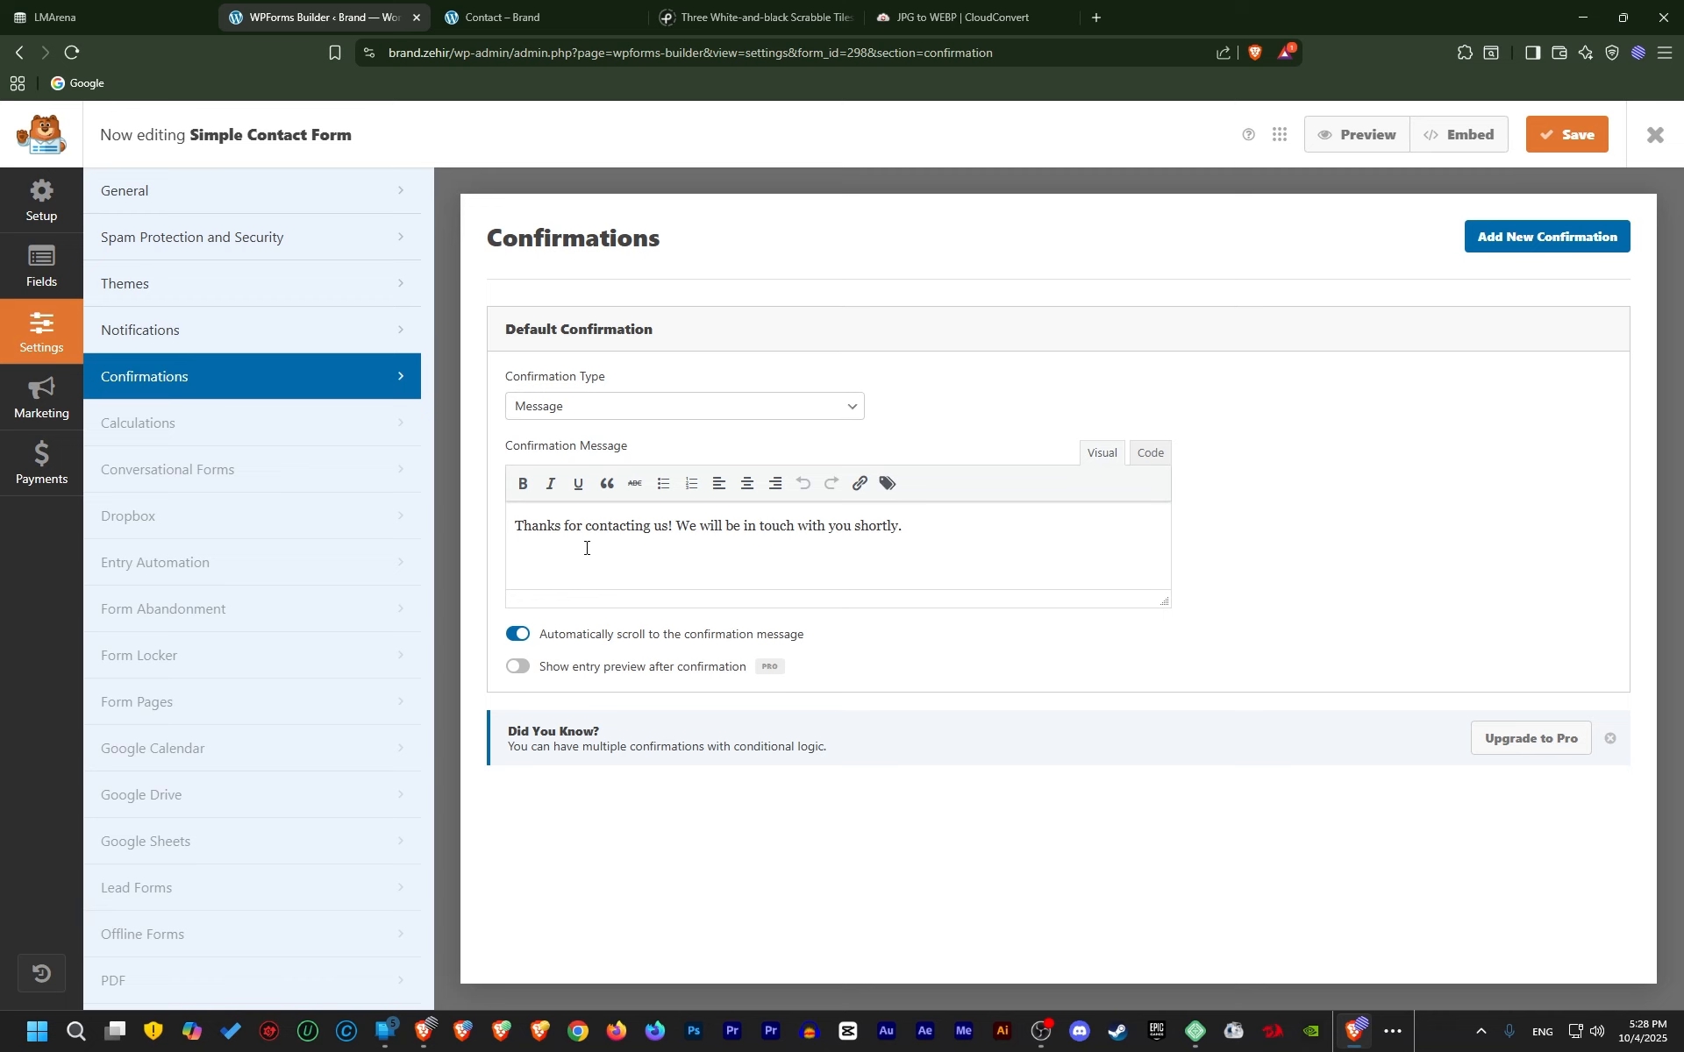
pyautogui.click(509, 18)
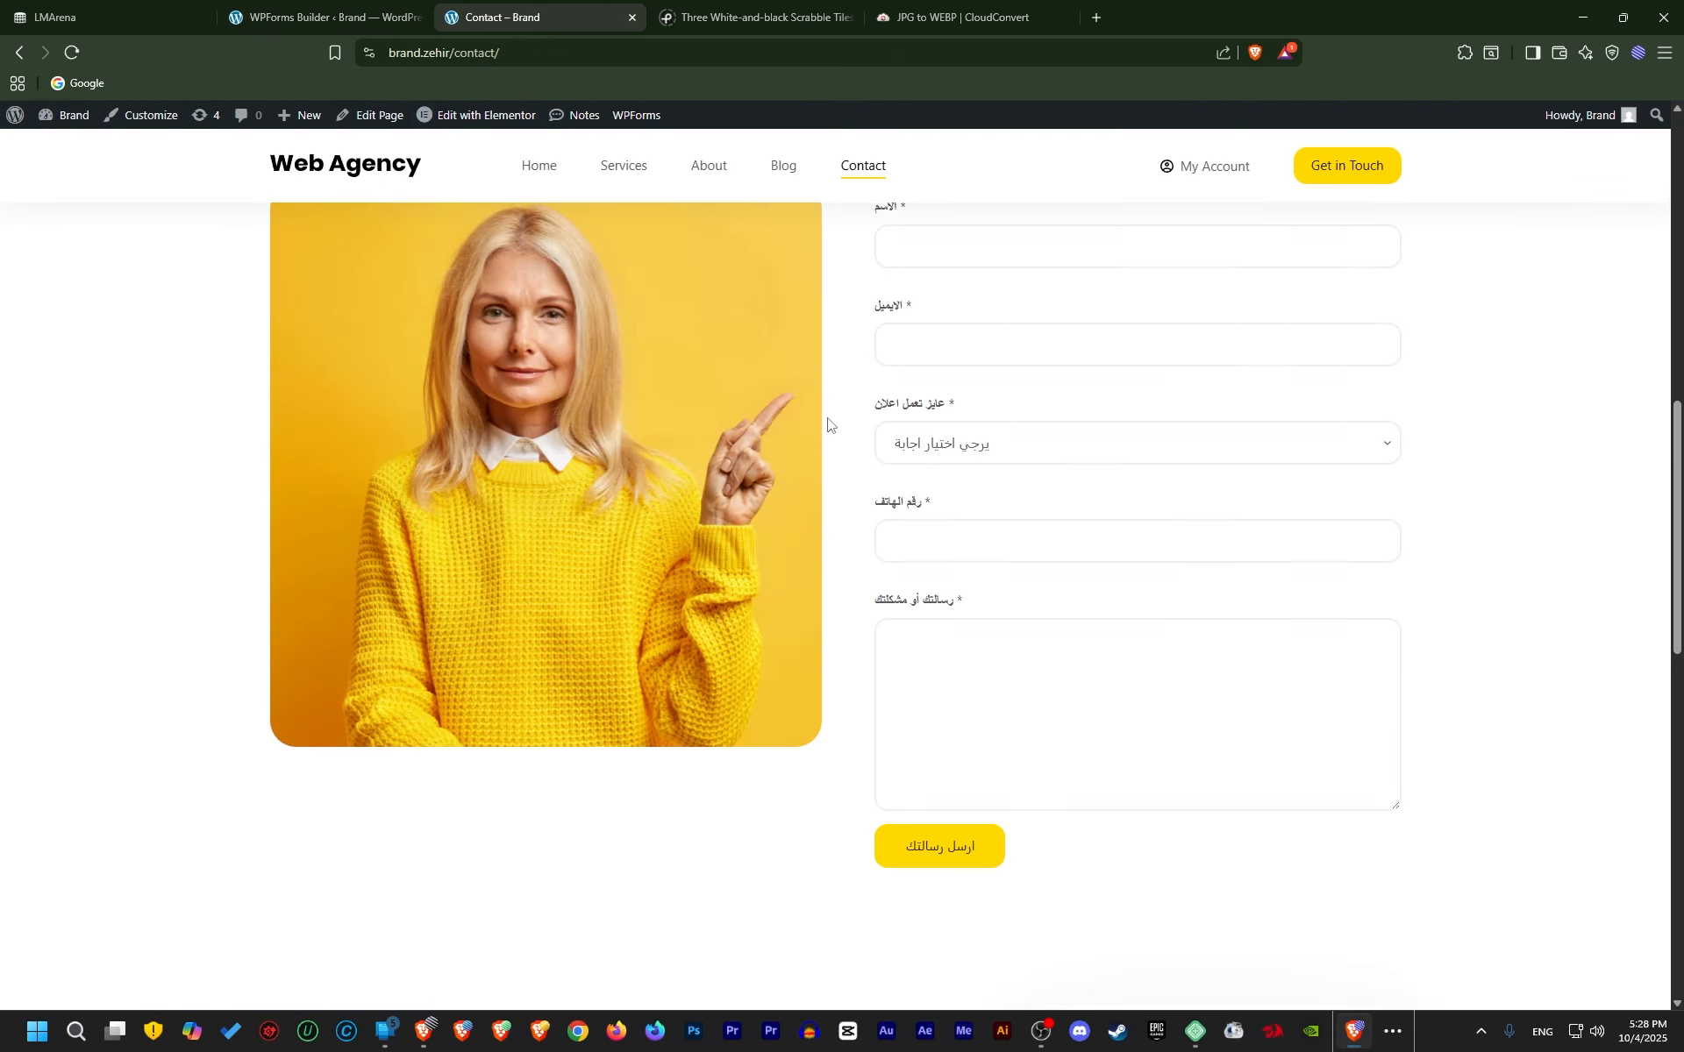
pyautogui.click(359, 18)
pyautogui.tripleClick(771, 525)
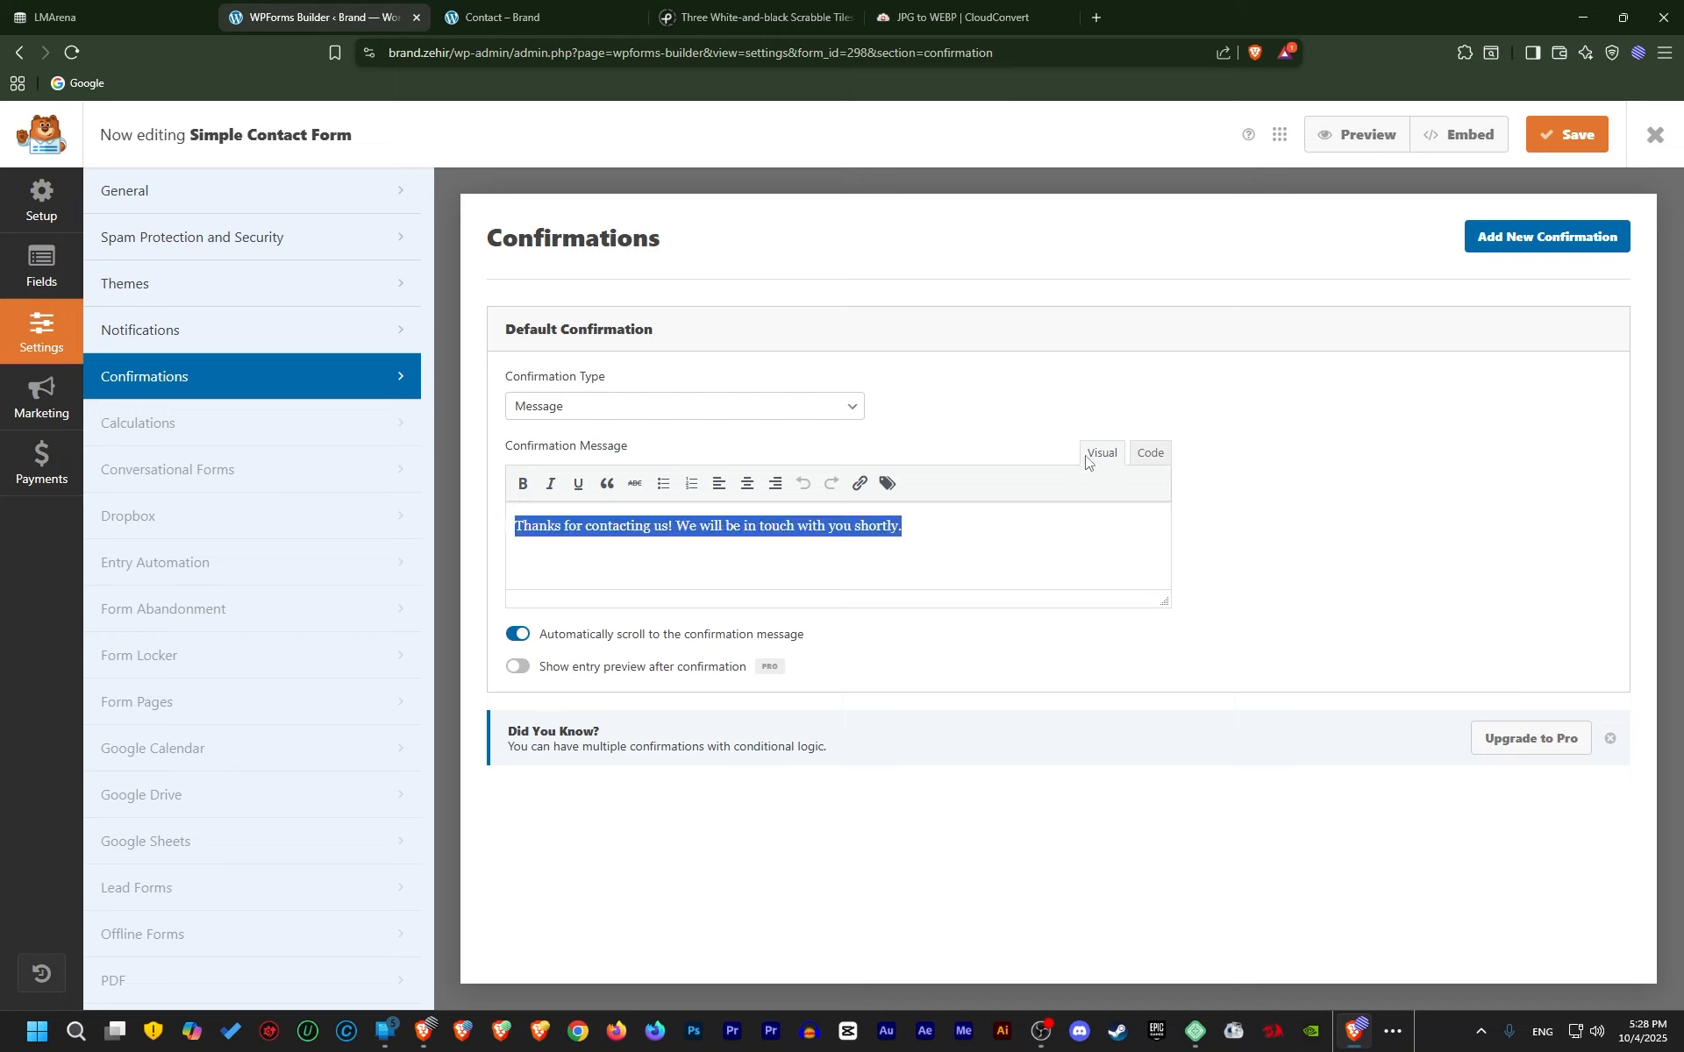
pyautogui.write('شكرا ل')
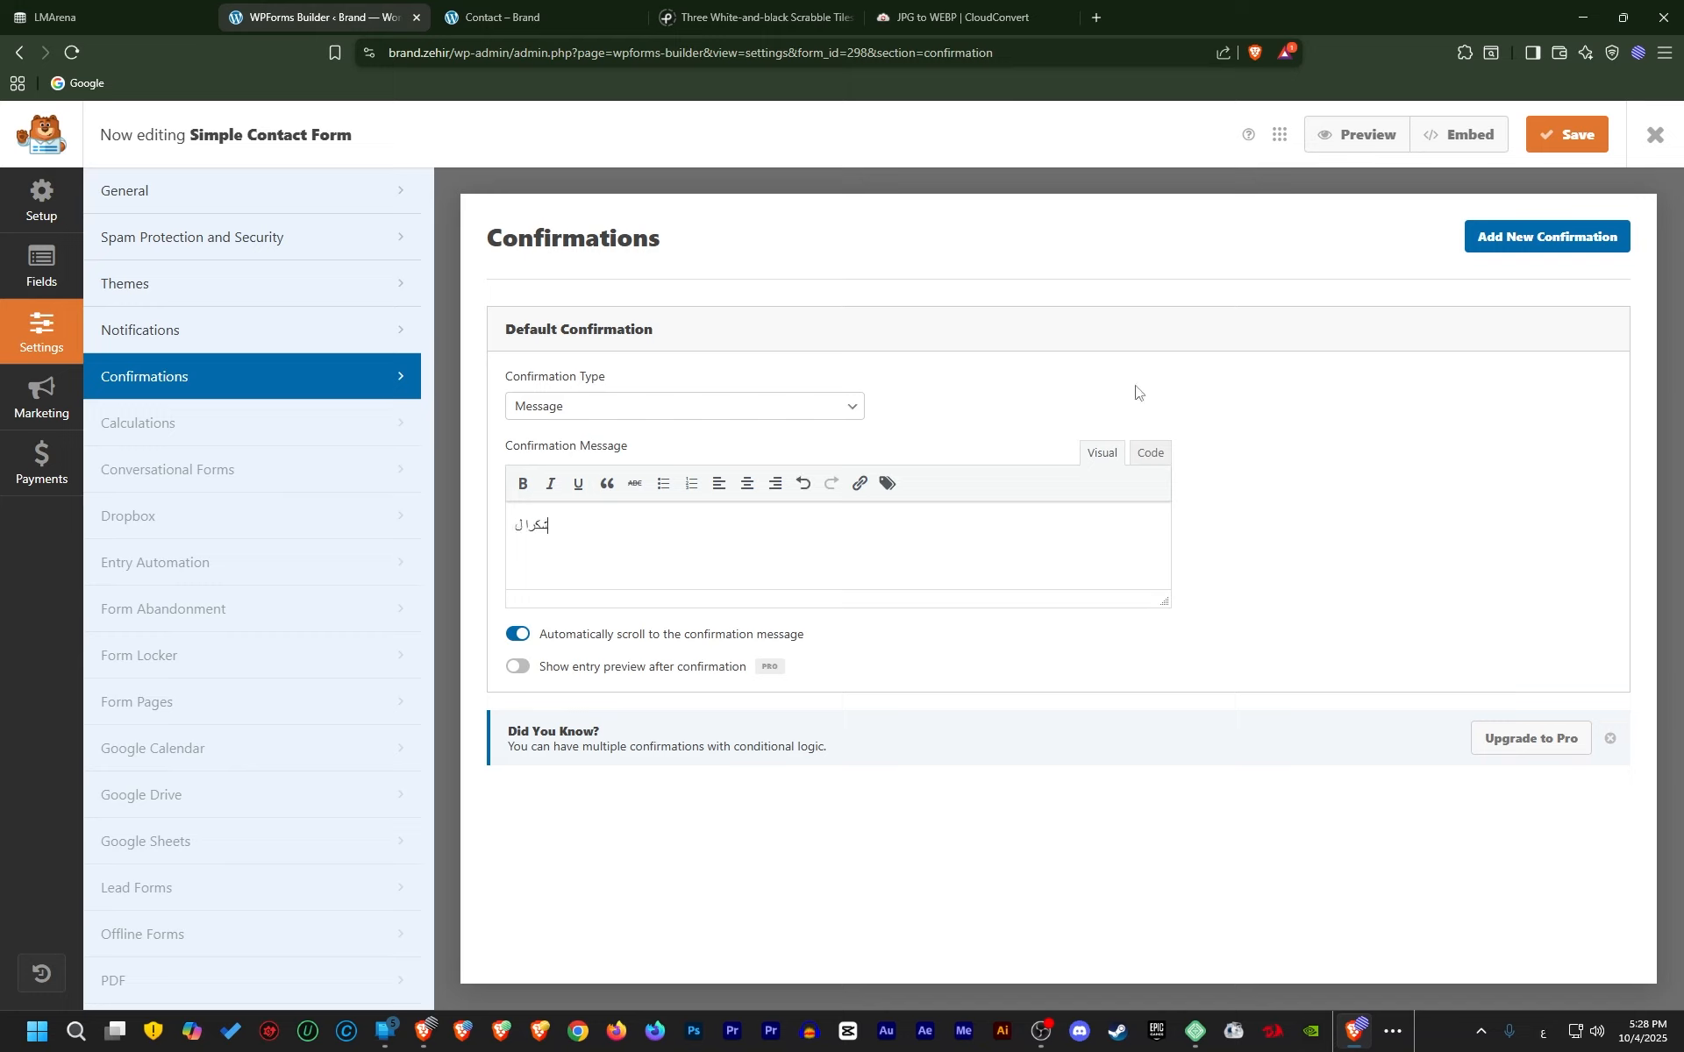
pyautogui.write('ك علي ارسال ررسالتك .. سنتواصل معك خلا 24 ساعة')
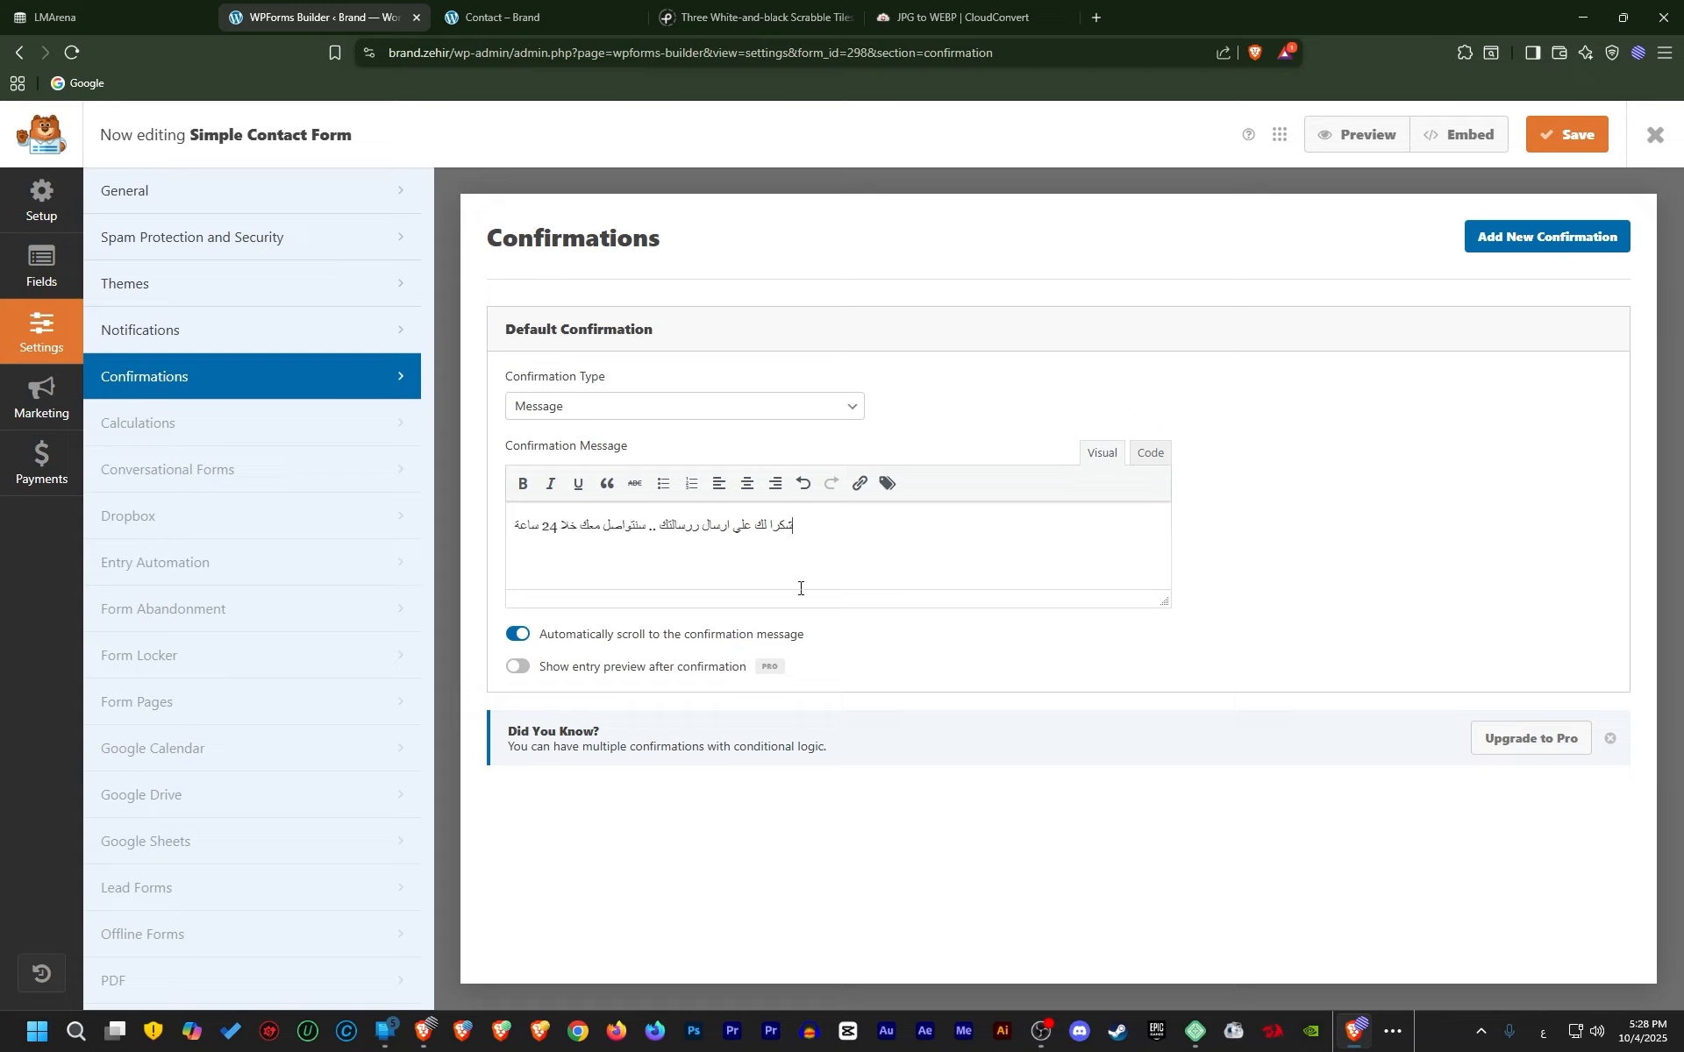
pyautogui.click(1554, 135)
pyautogui.scroll(-3, 310, 568)
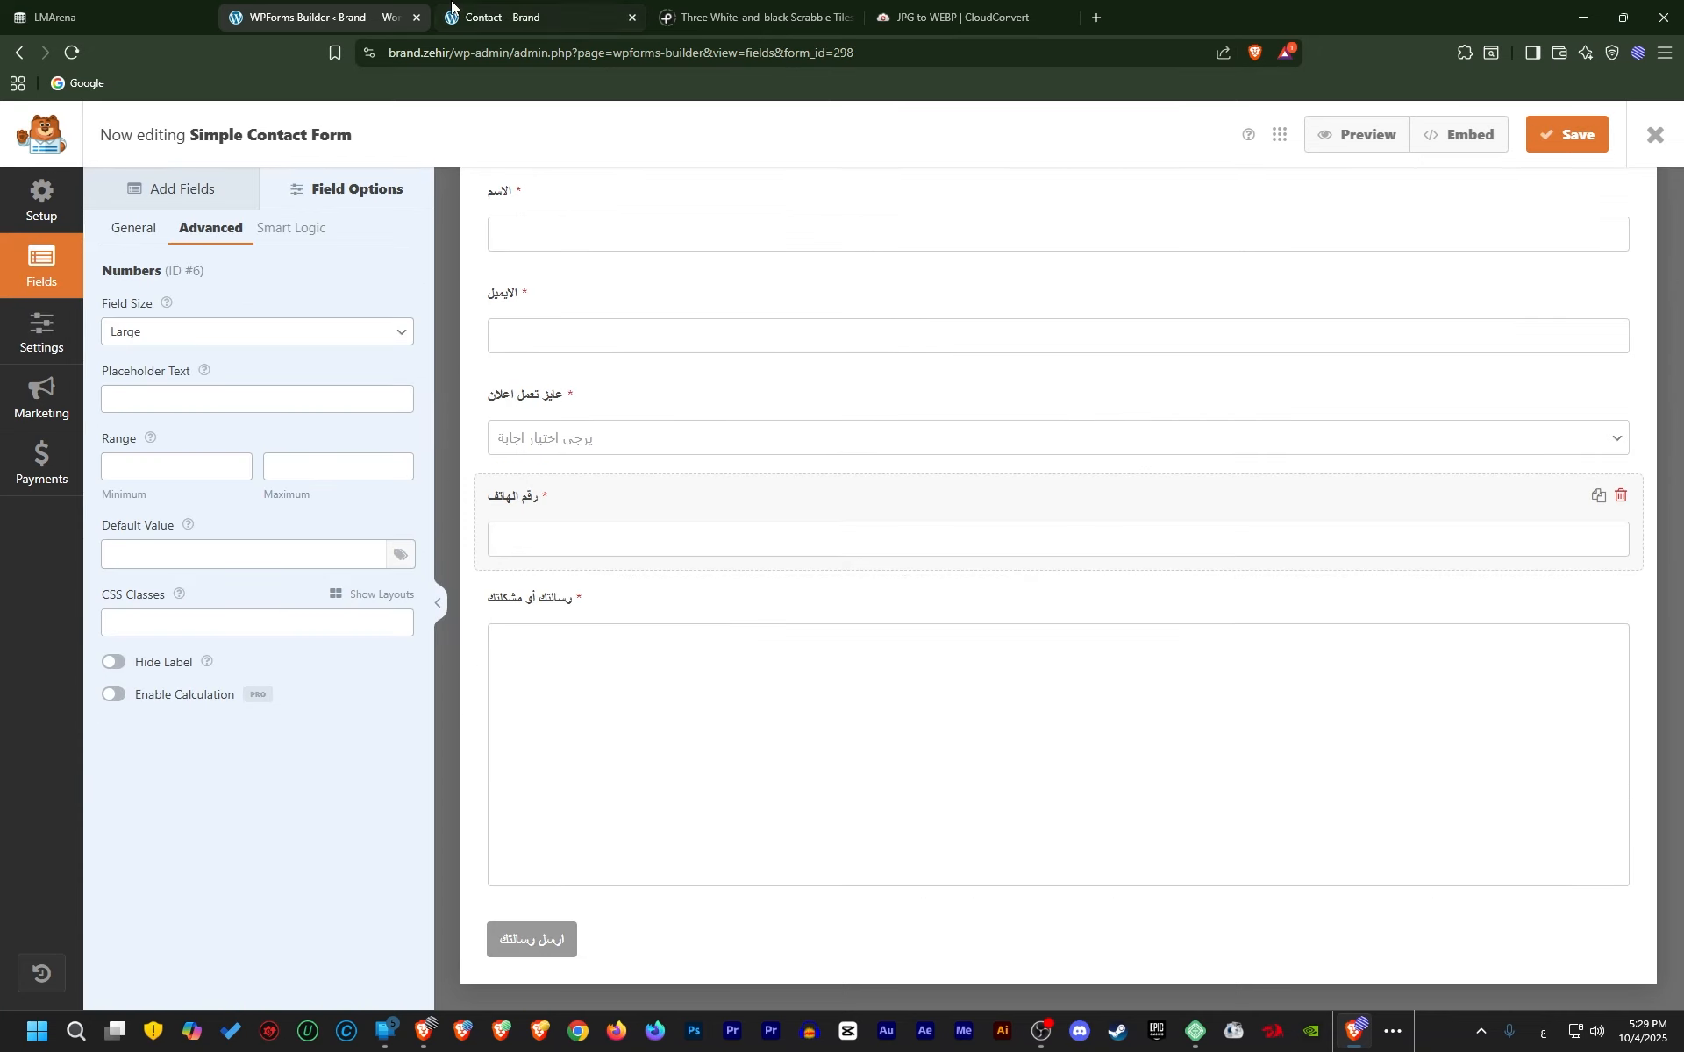
pyautogui.click(504, 18)
# Reload the Contact page and fill name and email from saved suggestions
pyautogui.click(69, 53)
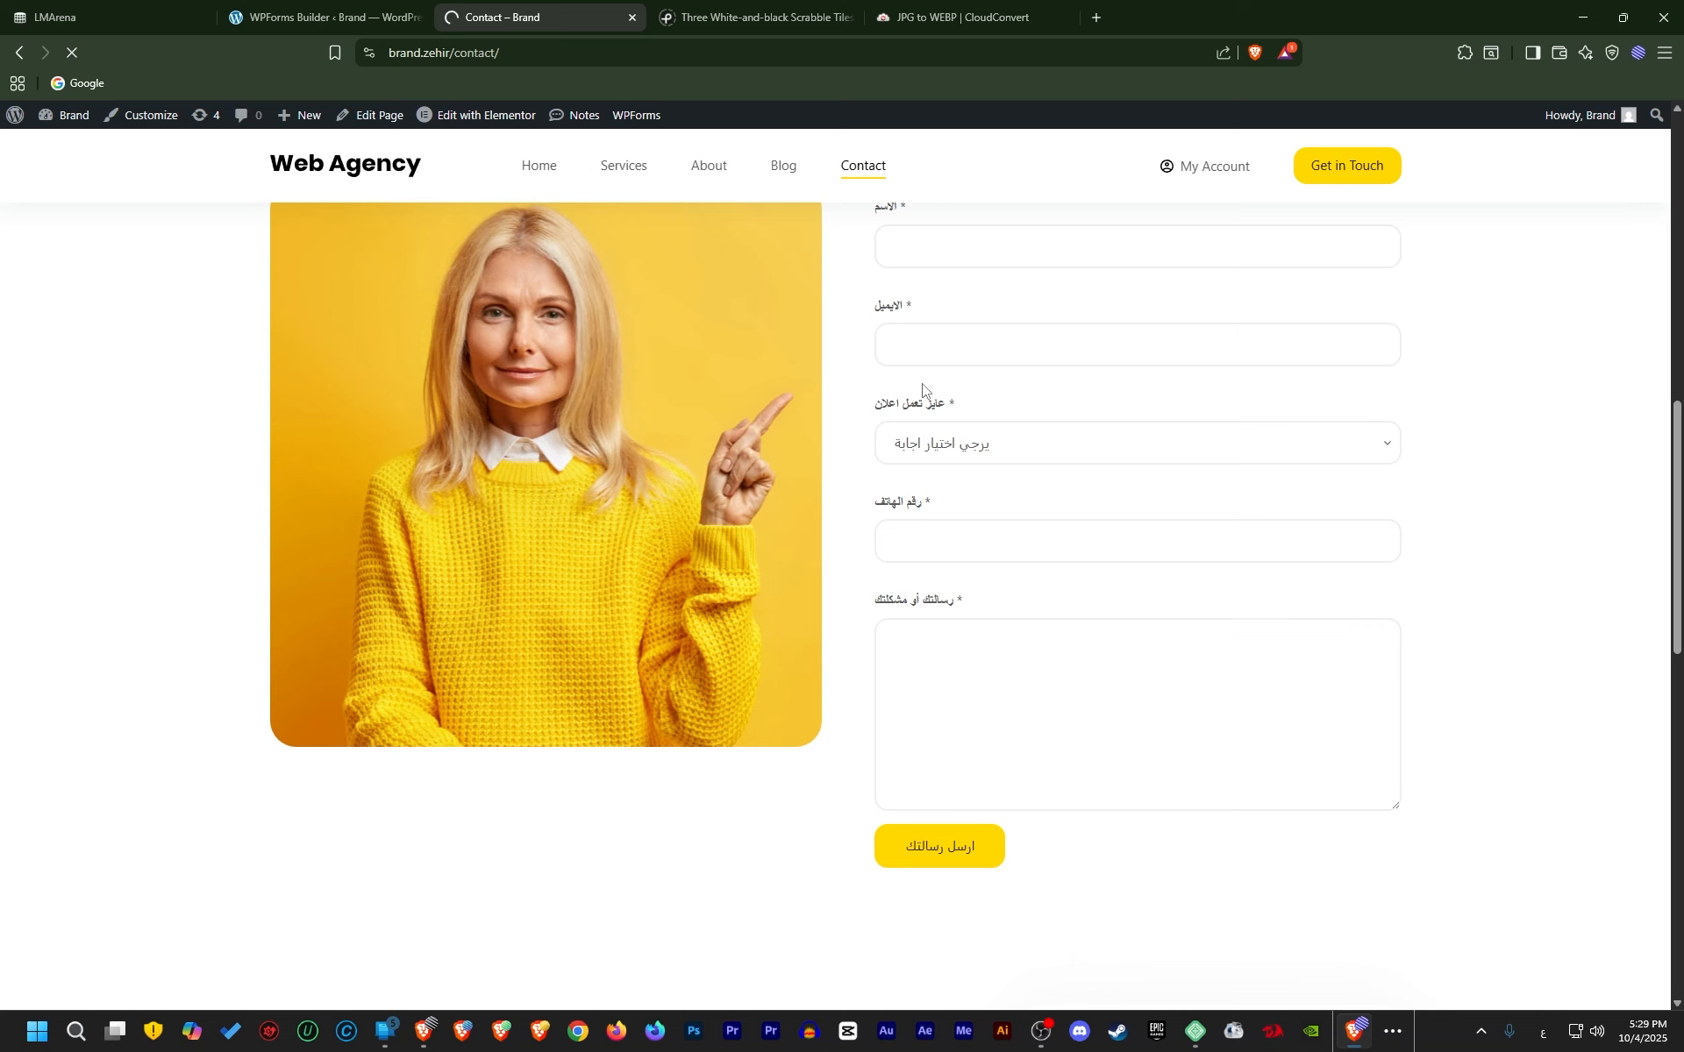
pyautogui.click(962, 255)
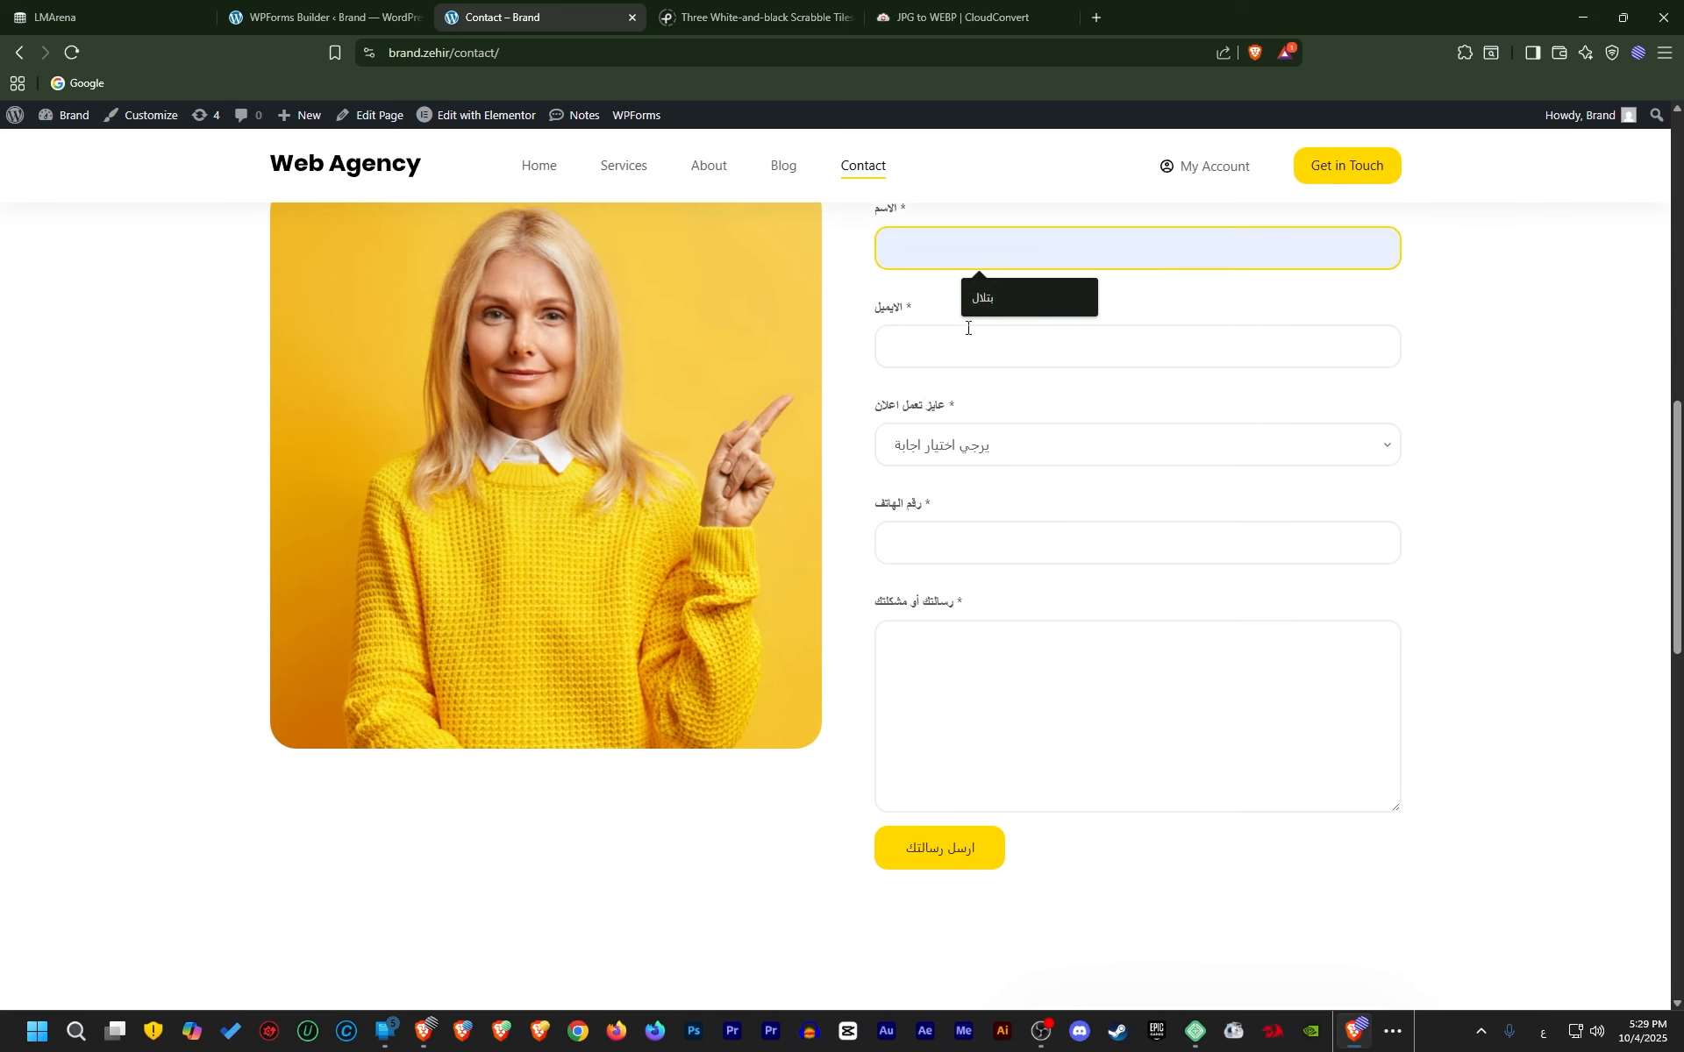
pyautogui.click(991, 347)
pyautogui.click(997, 396)
pyautogui.click(965, 260)
pyautogui.click(996, 298)
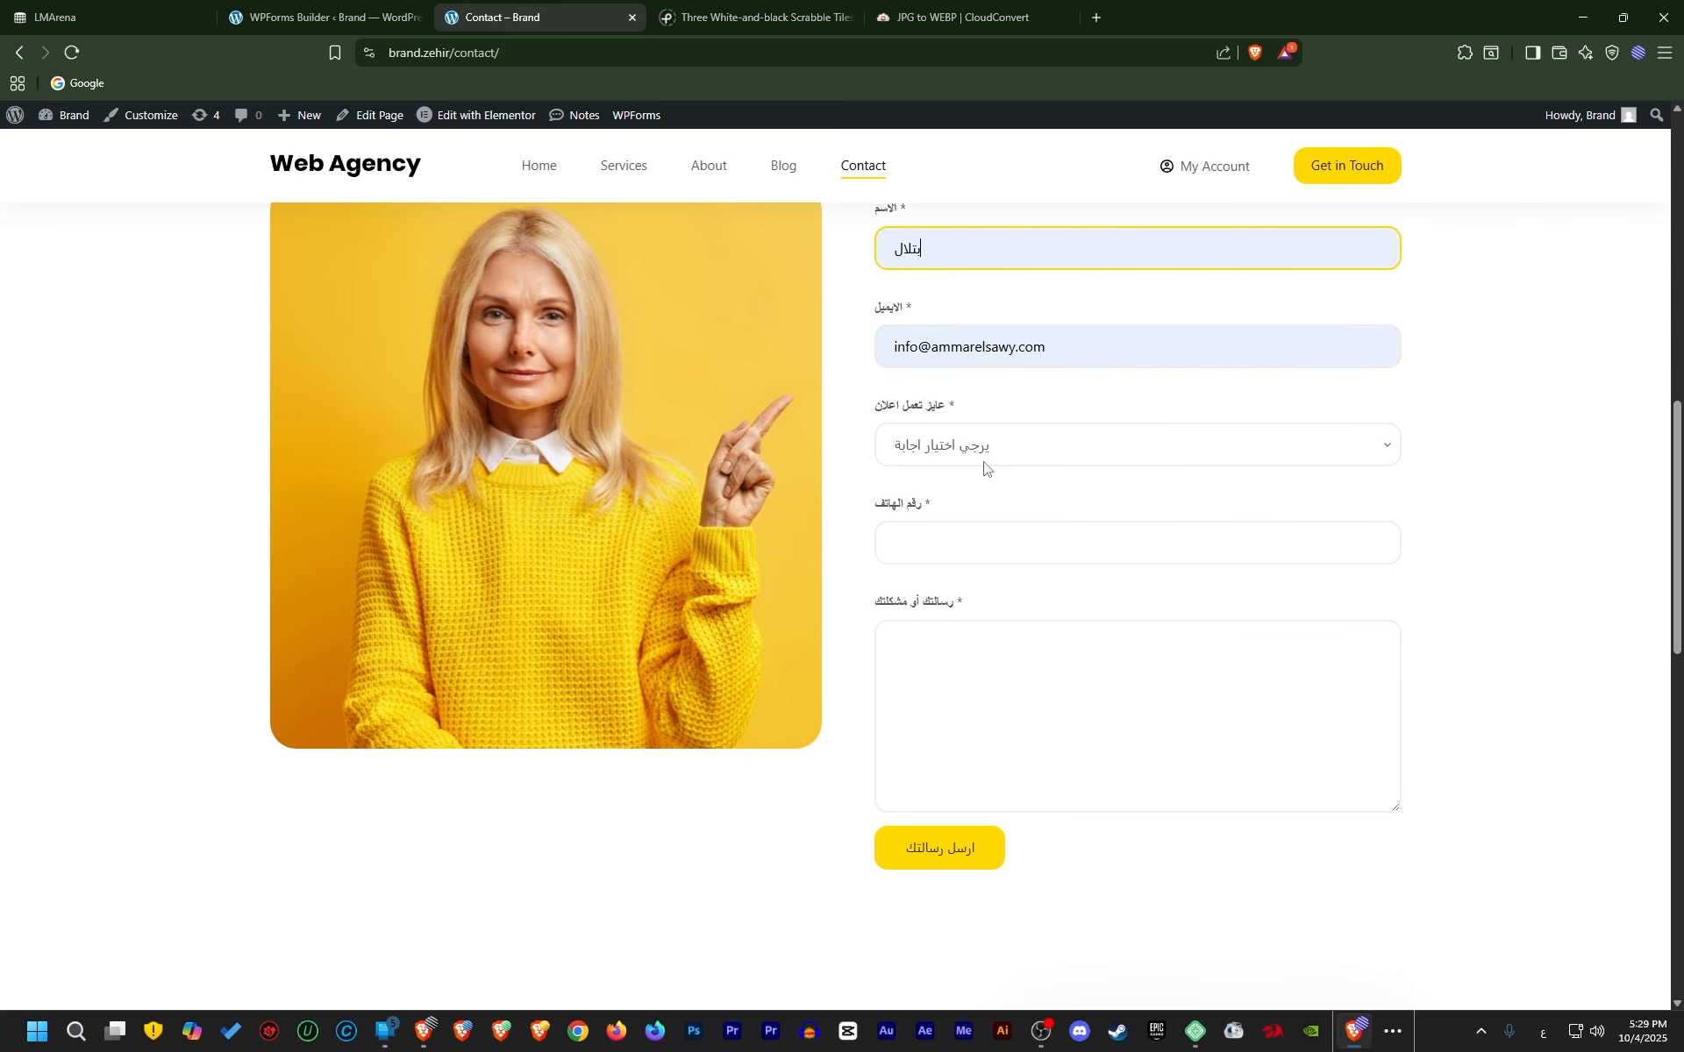
pyautogui.click(985, 464)
pyautogui.click(939, 530)
pyautogui.click(979, 552)
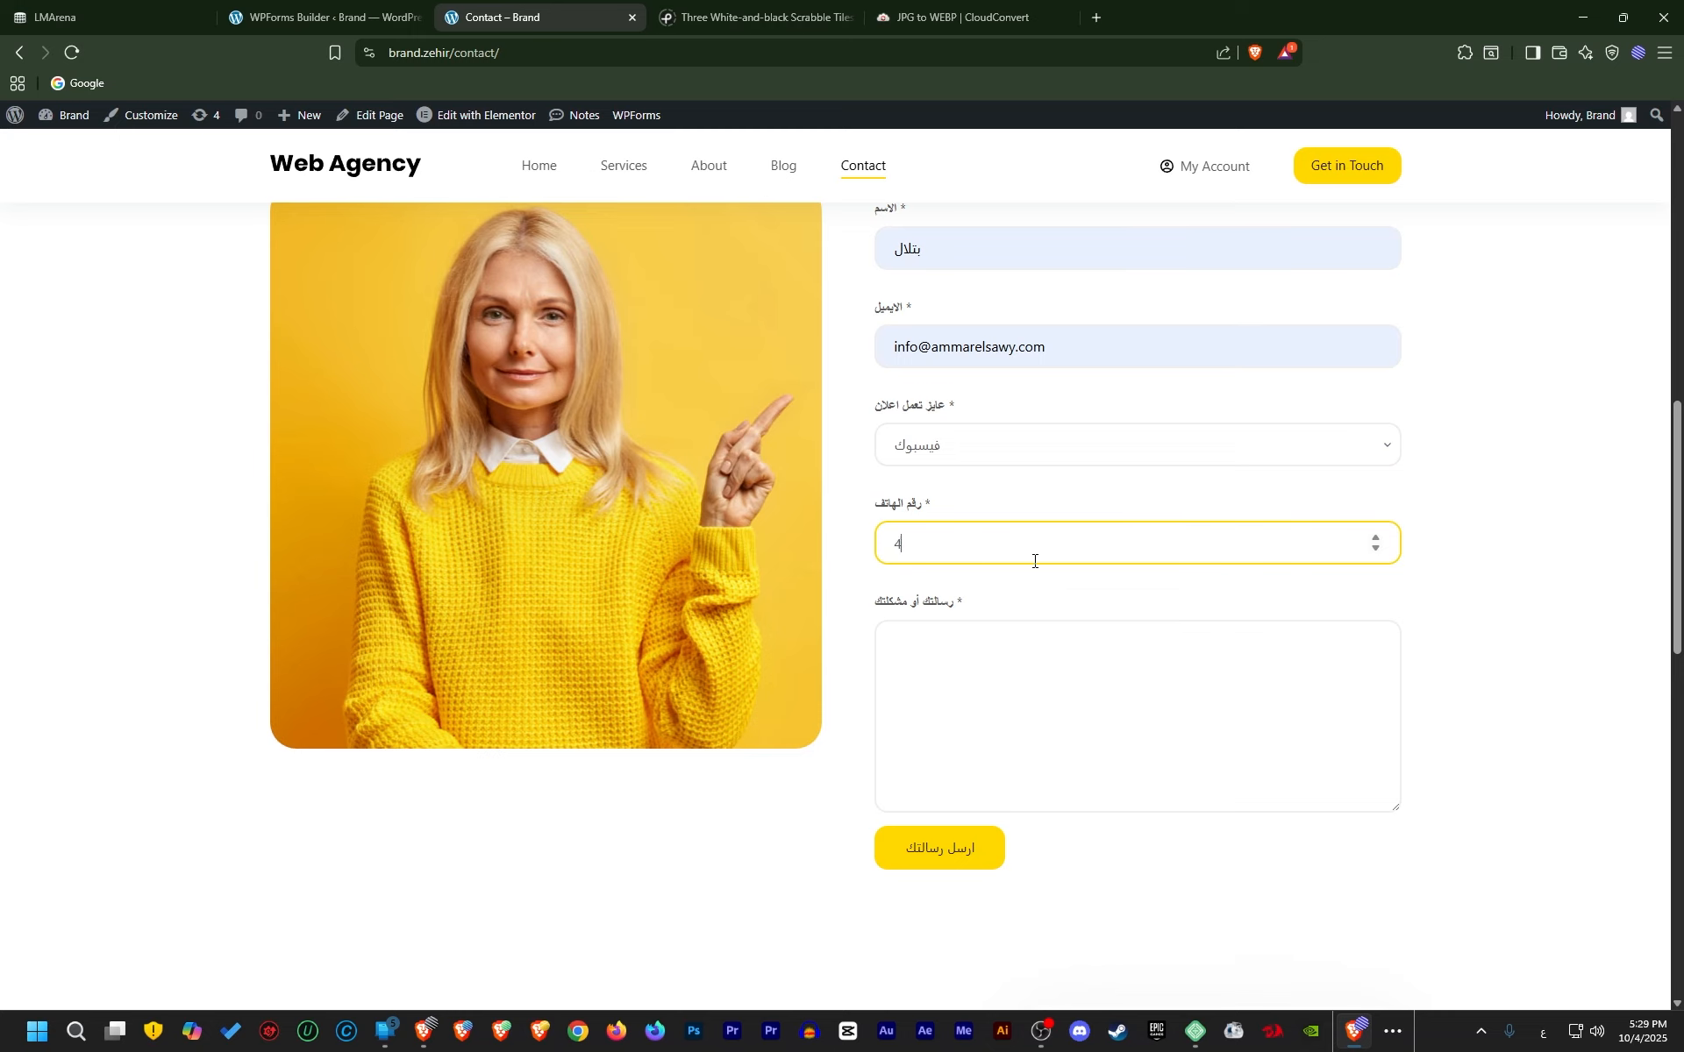
pyautogui.write('4235535')
pyautogui.click(986, 678)
pyautogui.write('لقفلبتعبلا')
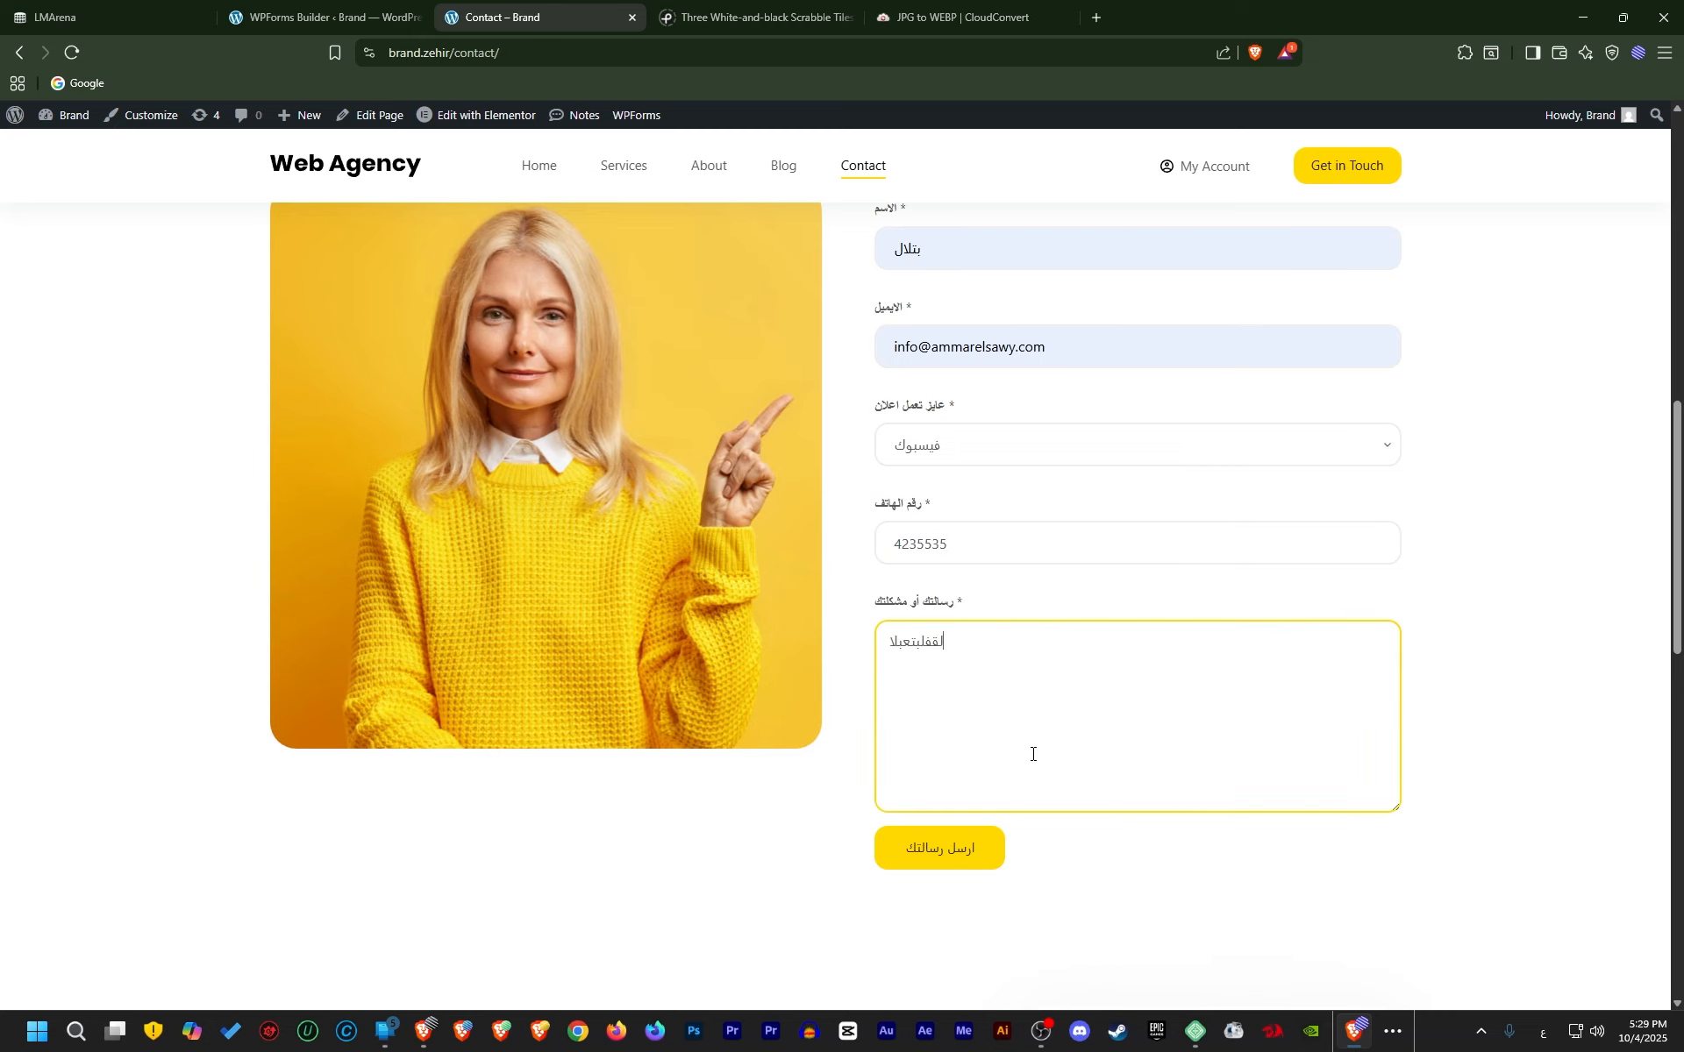
pyautogui.click(970, 857)
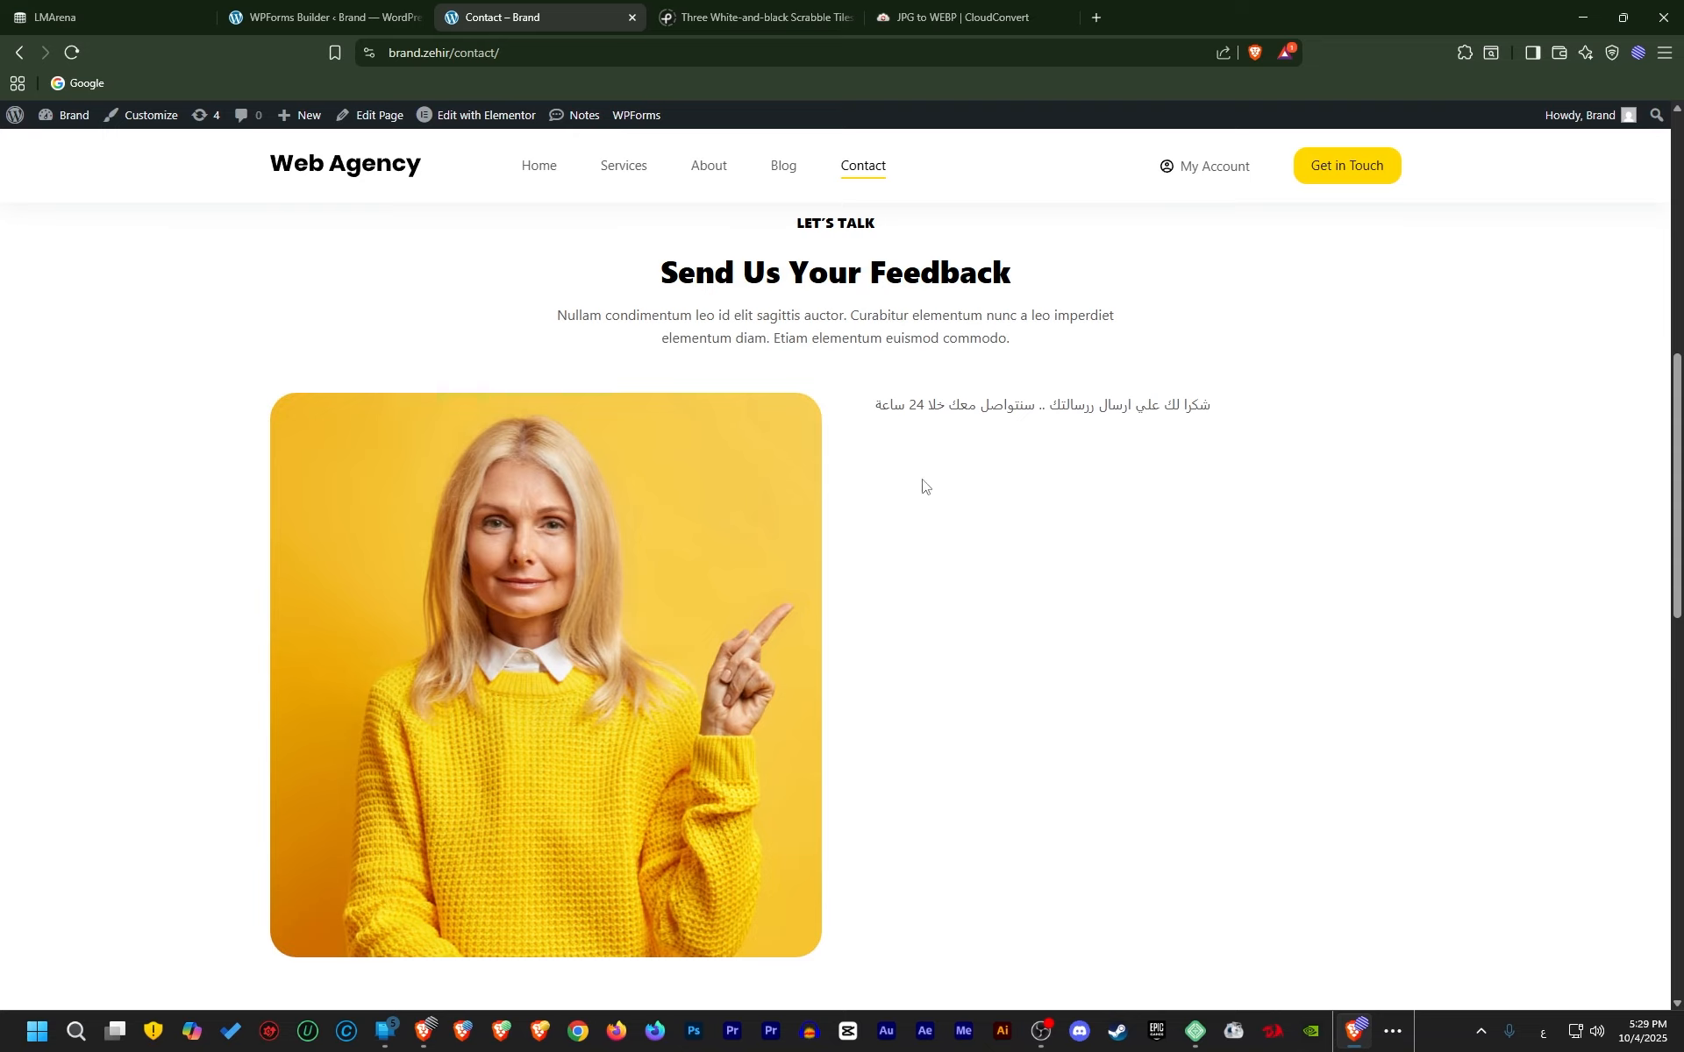
pyautogui.scroll(4, 888, 648)
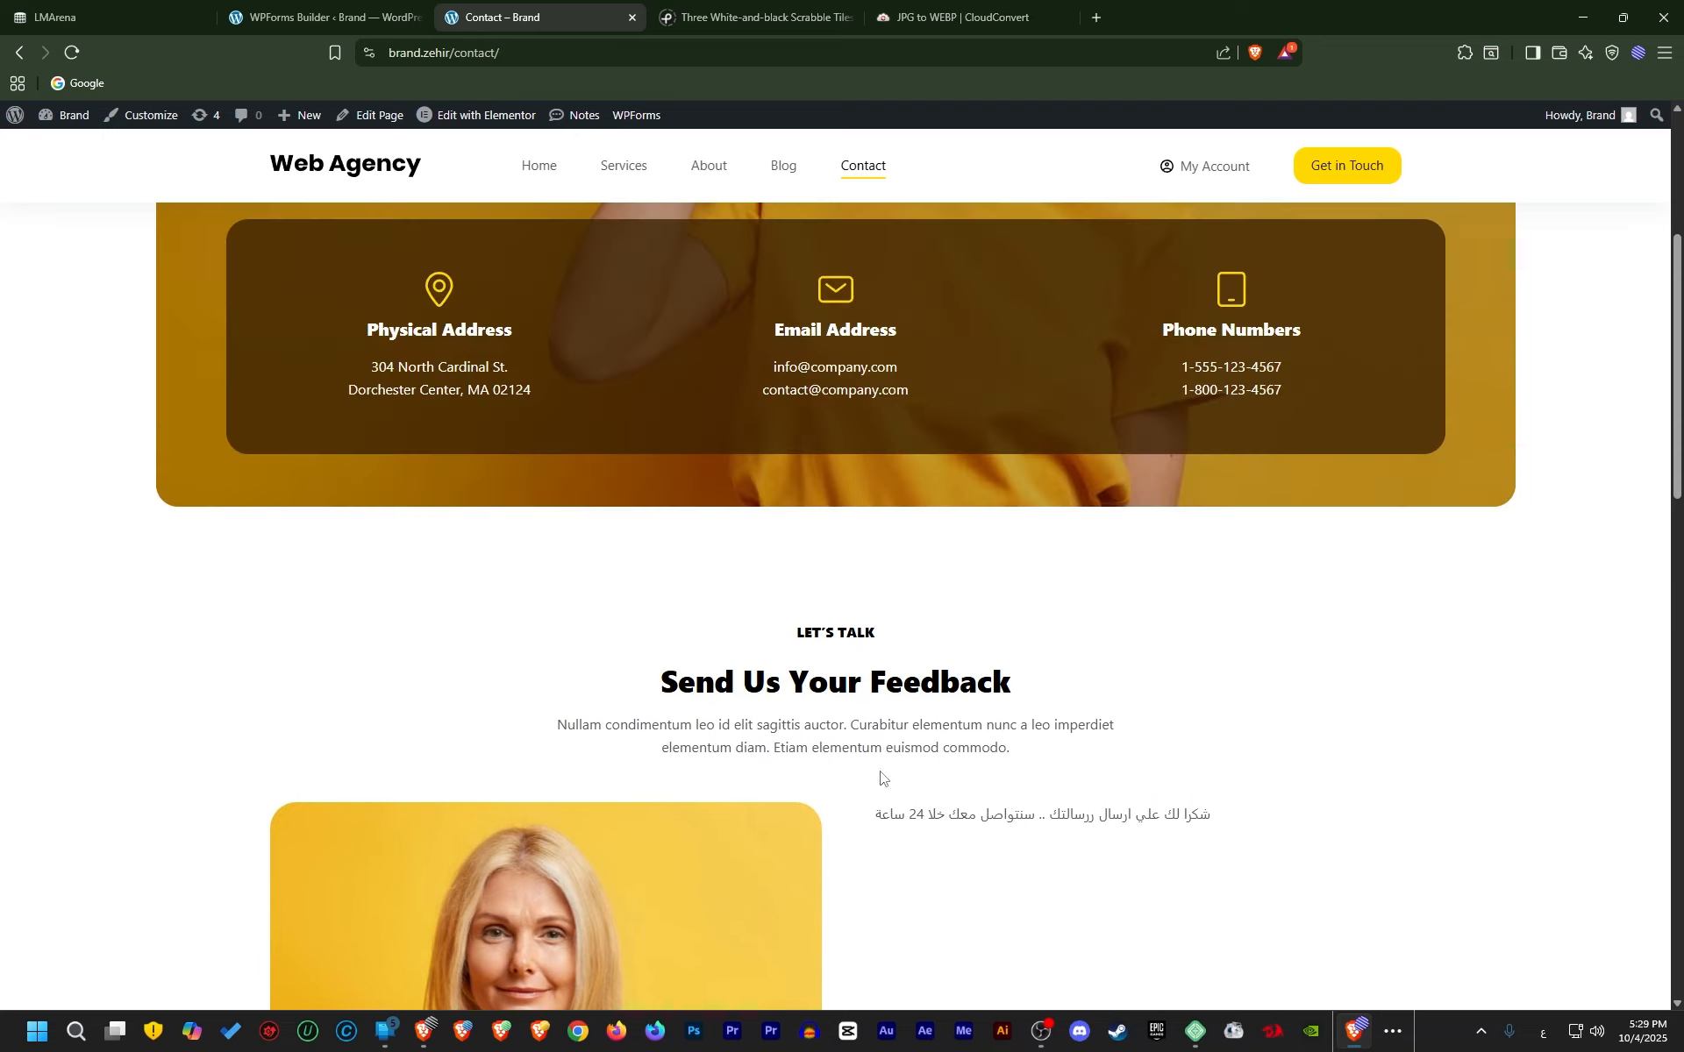
pyautogui.scroll(-2, 881, 778)
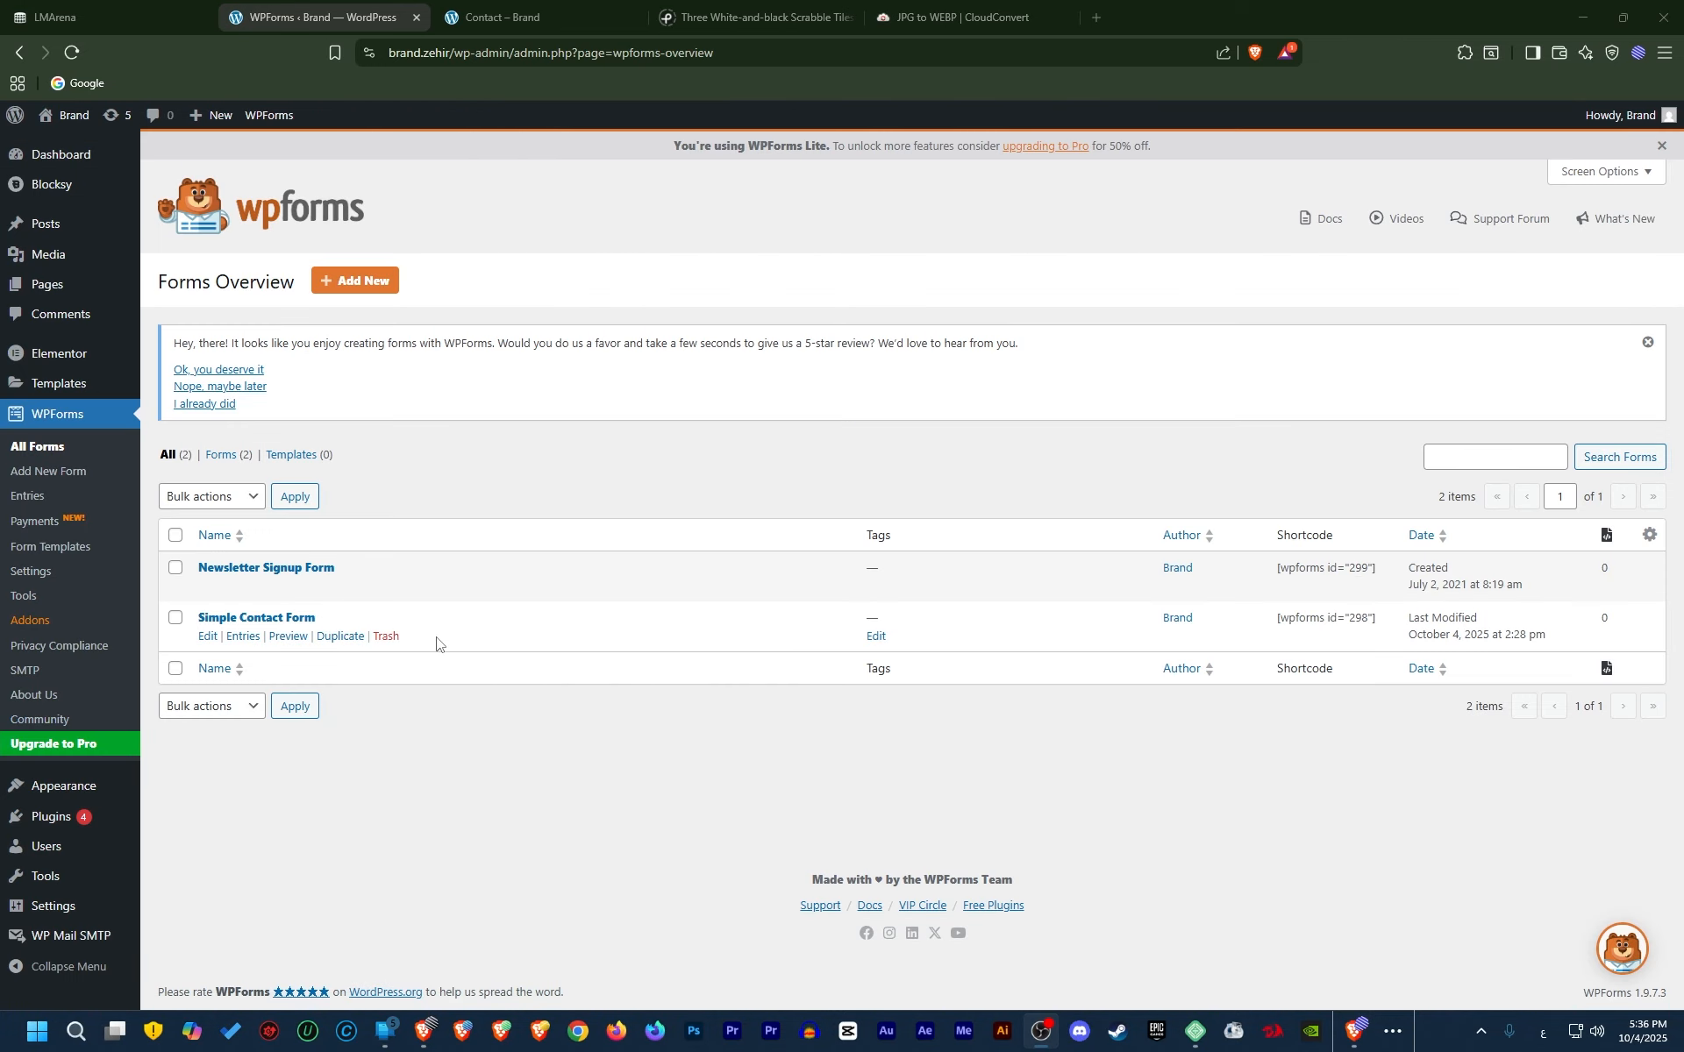
# Open the Newsletter Signup Form and rename the Email field label to الايميل
pyautogui.click(517, 16)
pyautogui.scroll(-8, 645, 544)
pyautogui.scroll(-5, 646, 544)
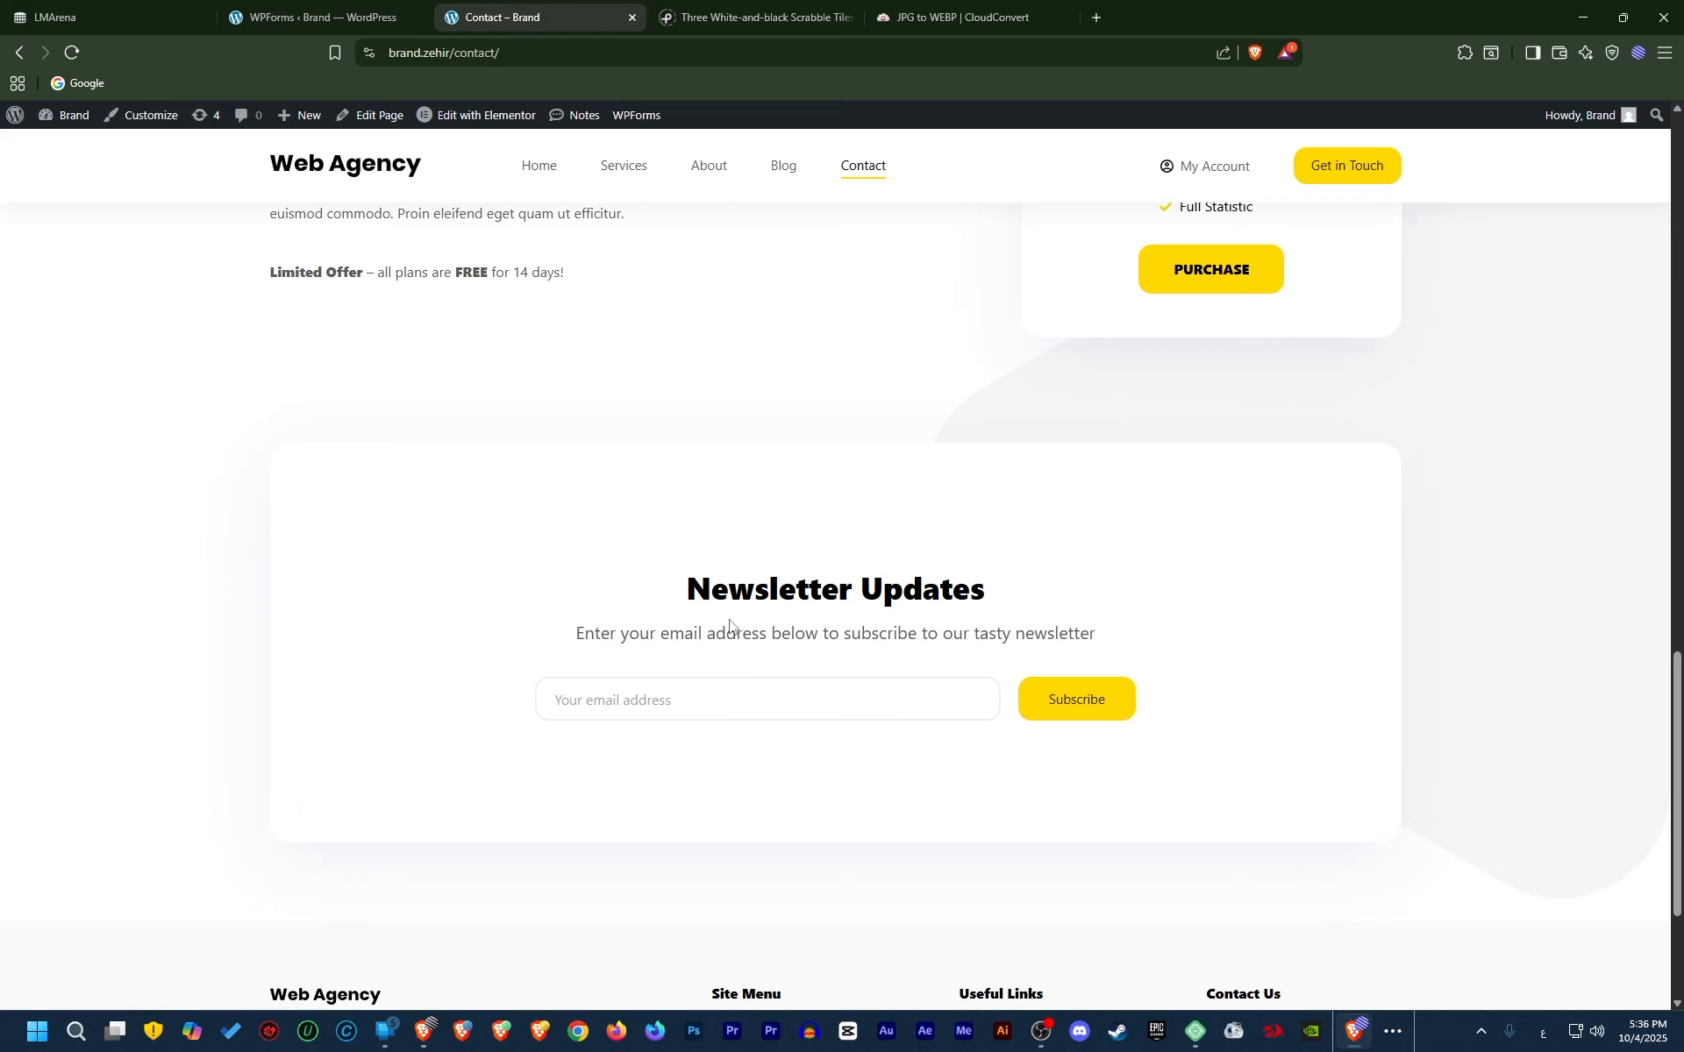
pyautogui.scroll(7, 792, 618)
pyautogui.click(312, 17)
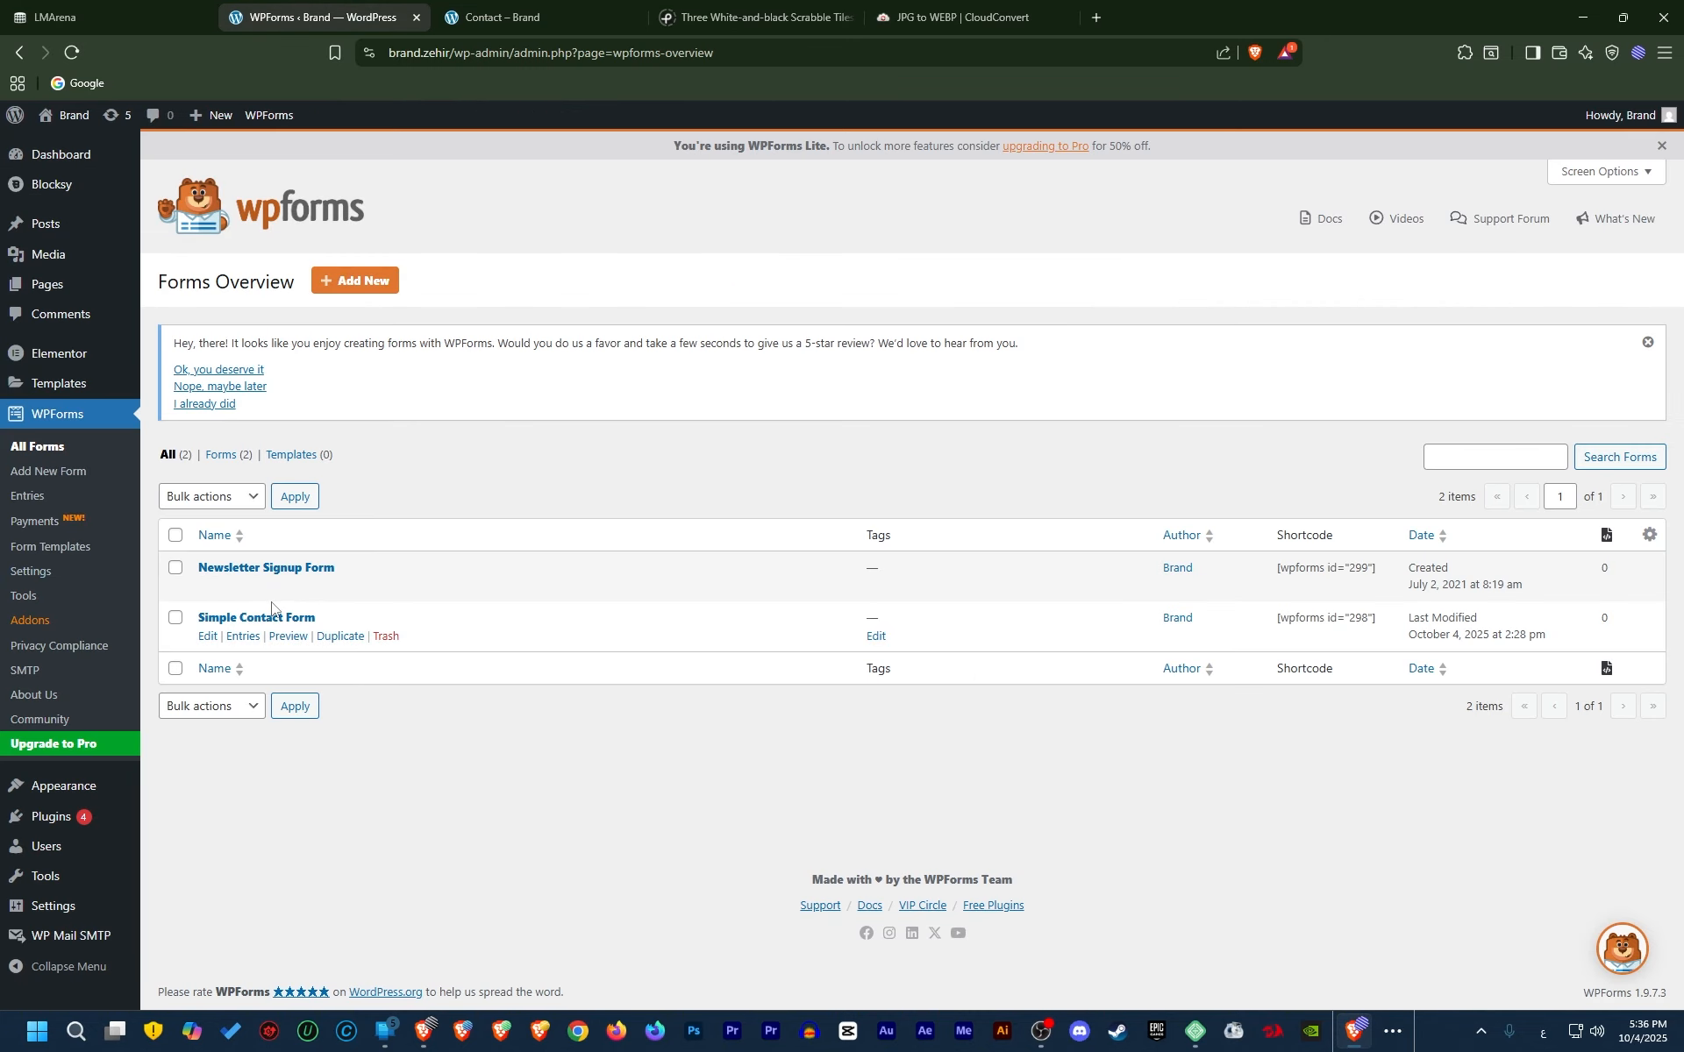
pyautogui.click(207, 587)
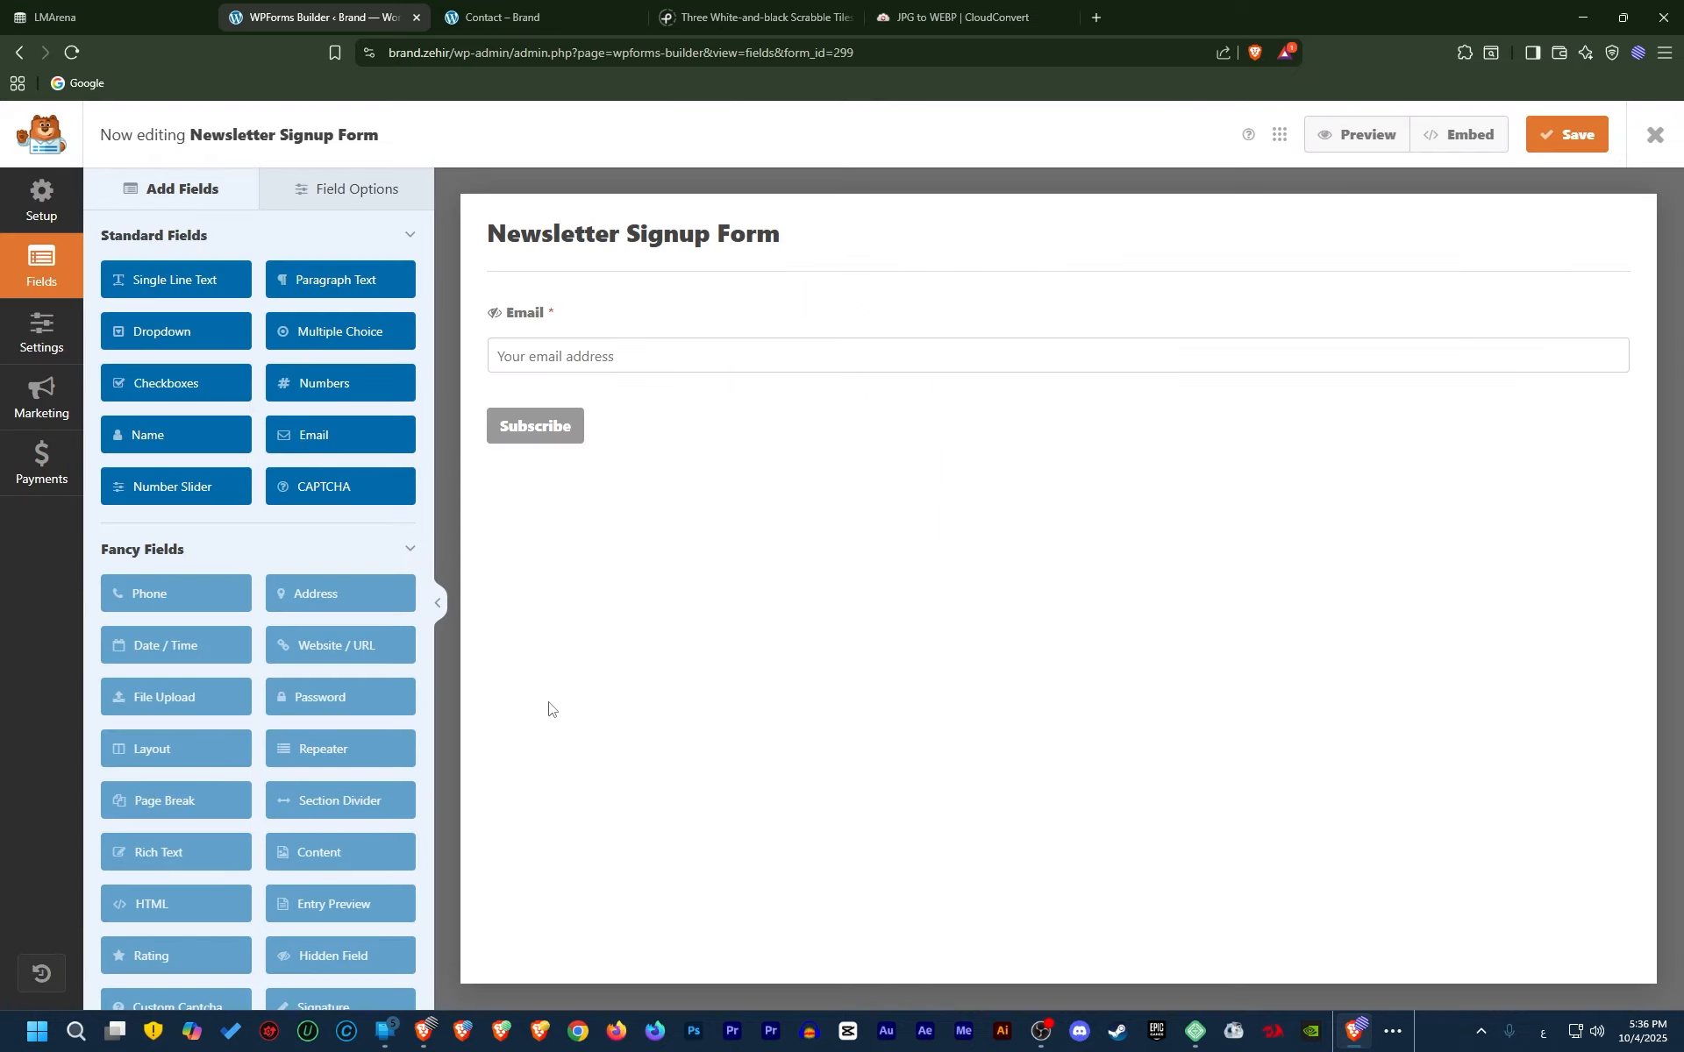
pyautogui.click(628, 319)
pyautogui.doubleClick(239, 334)
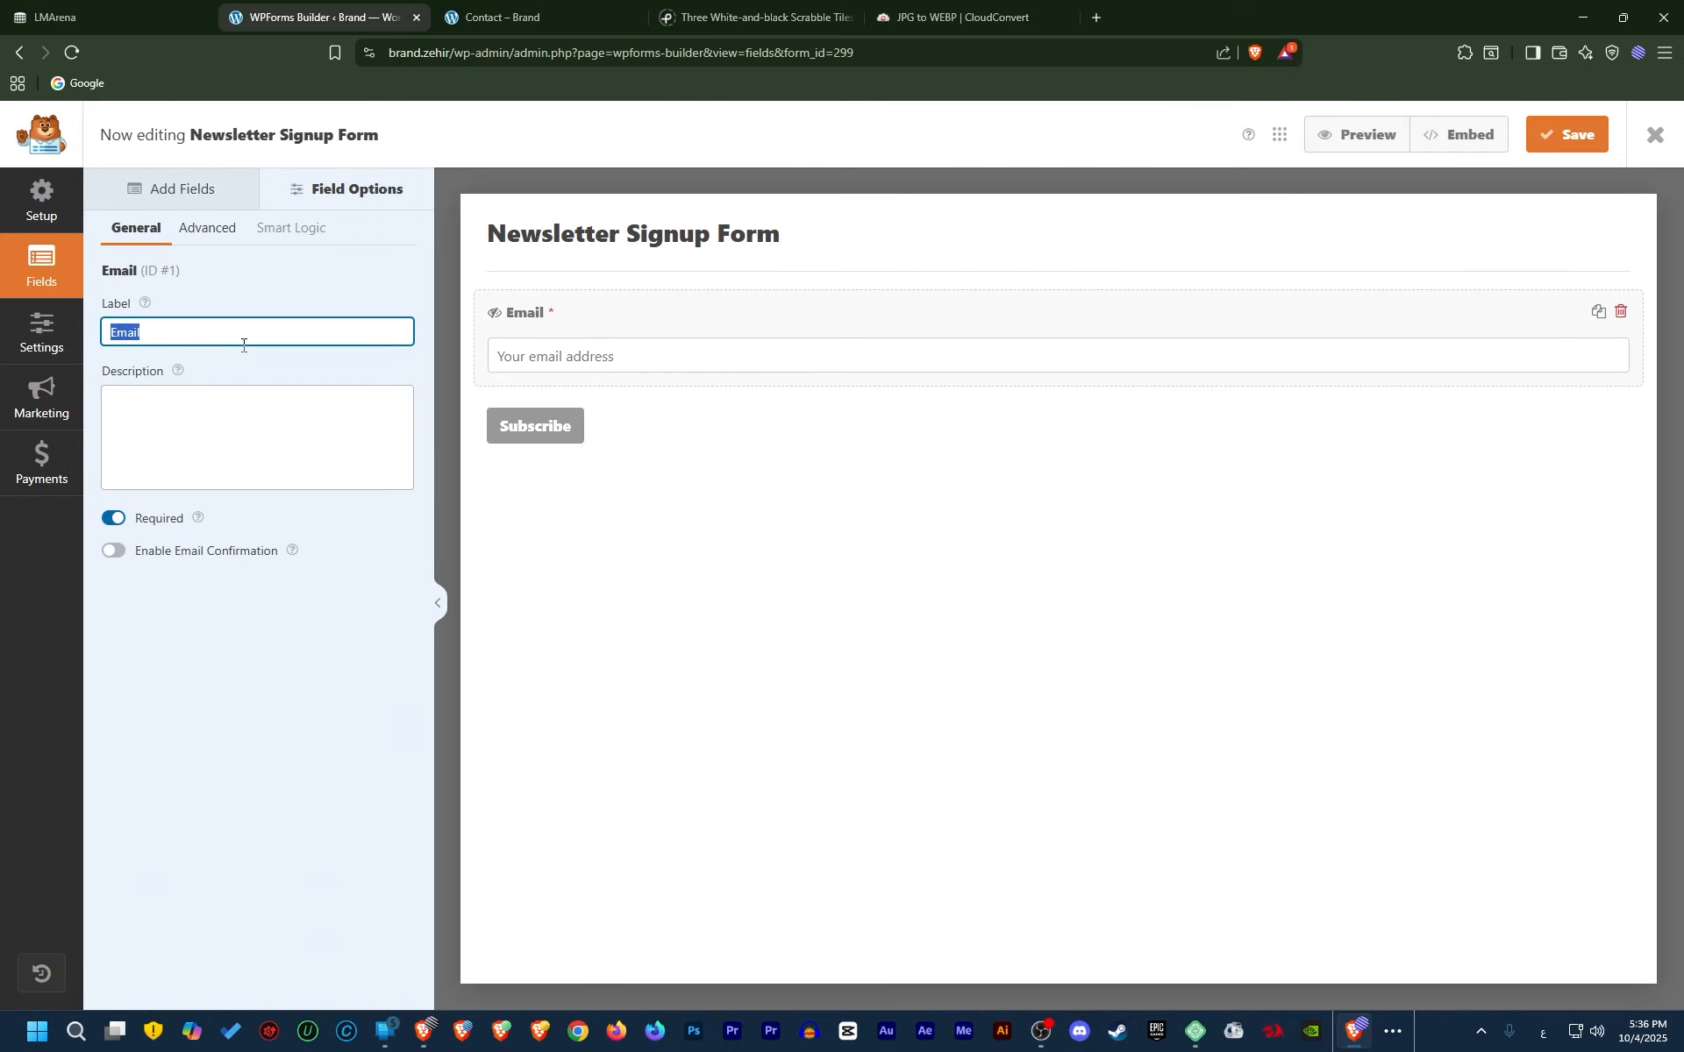
pyautogui.write('الايميل')
# Set submit text to اشترك في النشرة and processing text to جاري الارسال..., then save
pyautogui.click(579, 429)
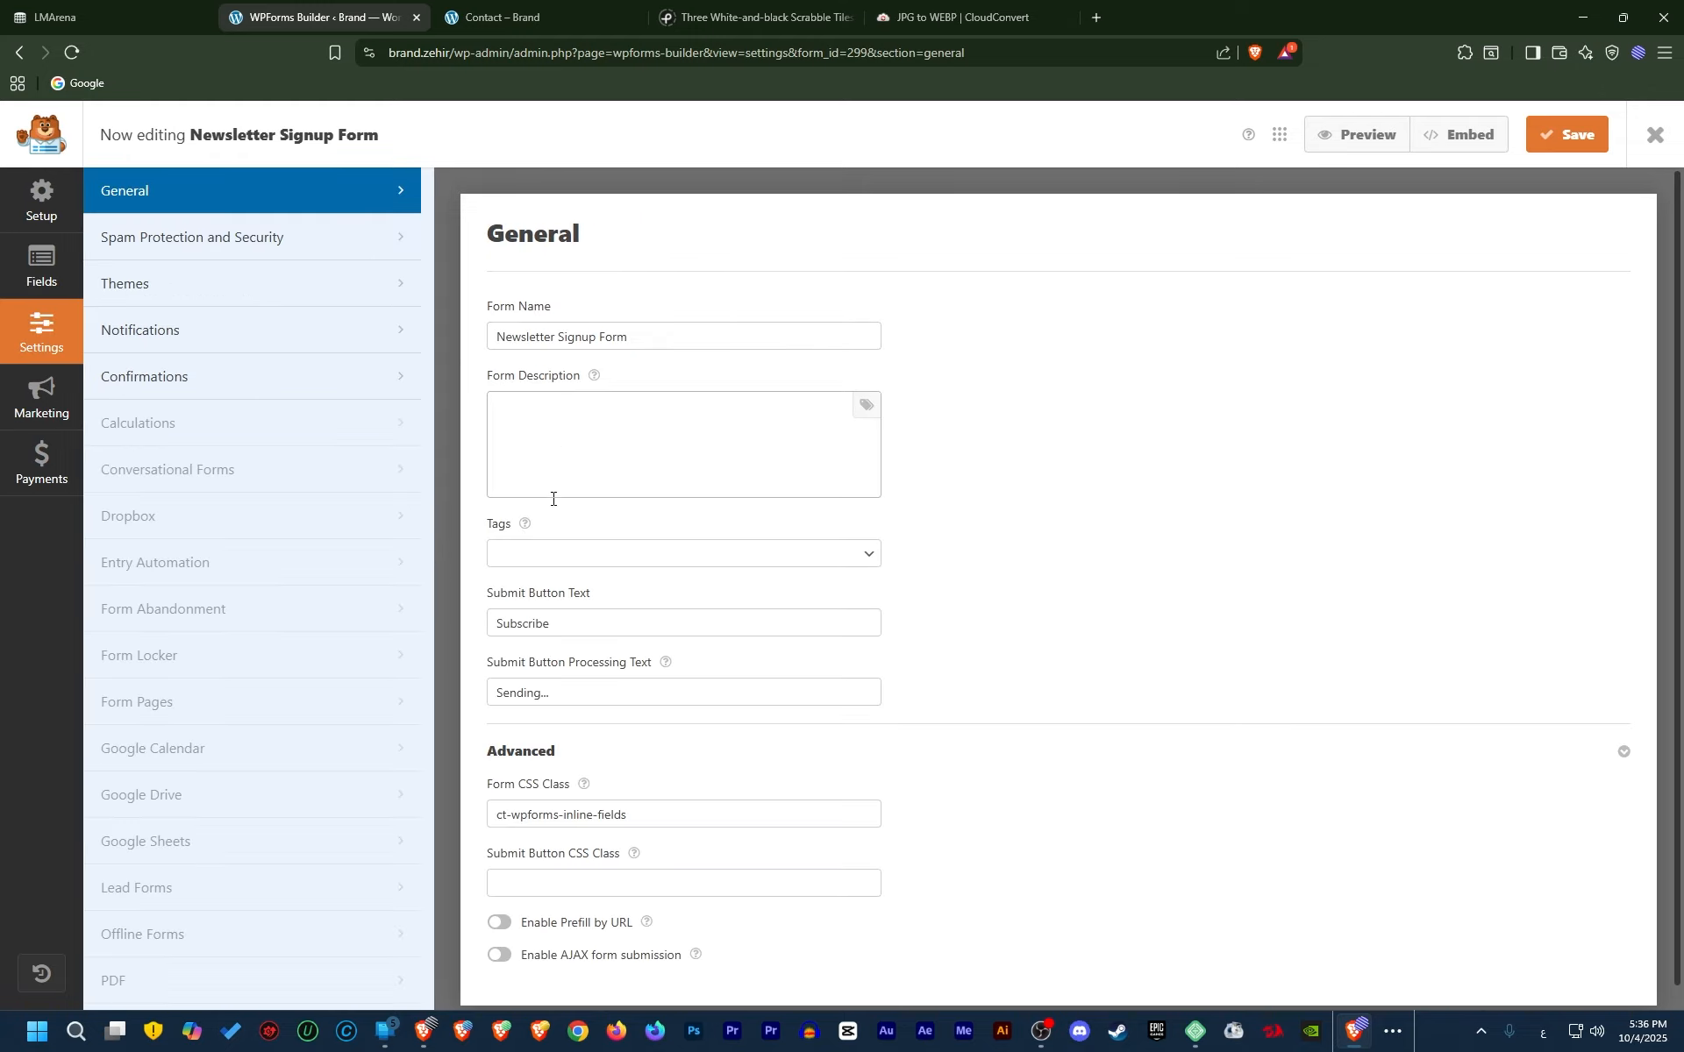
pyautogui.scroll(-1, 659, 763)
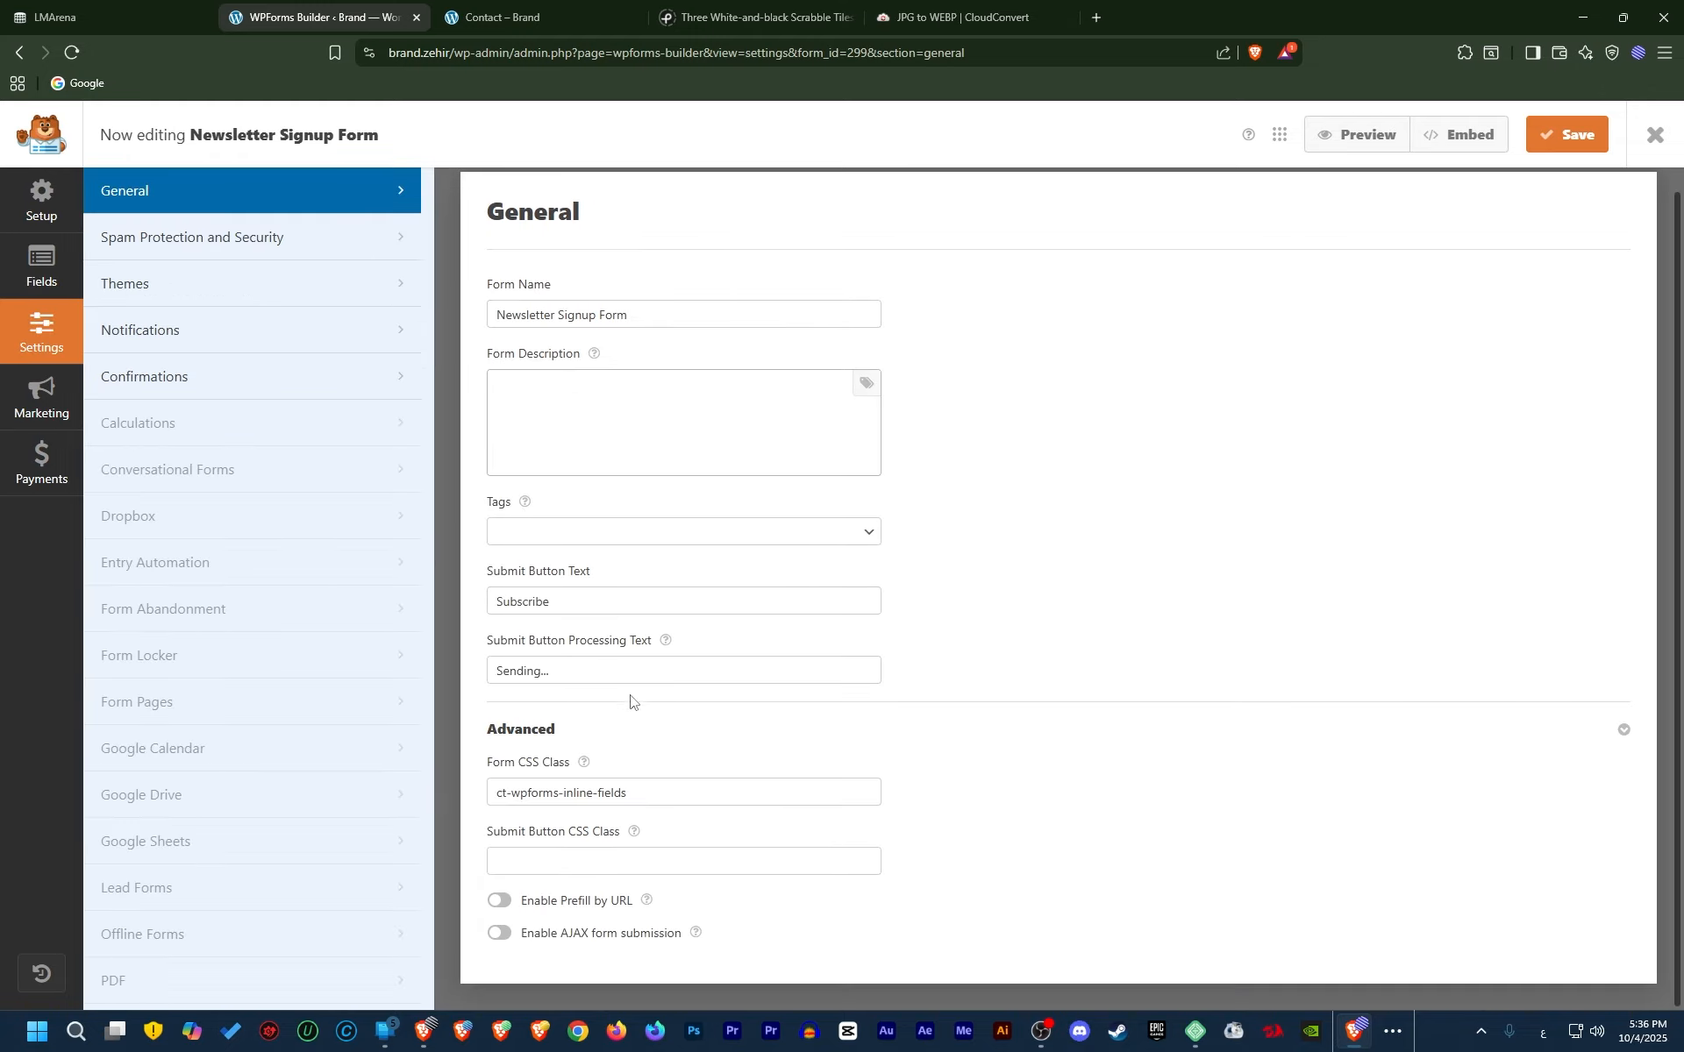
pyautogui.tripleClick(587, 596)
pyautogui.write('أشترك في ال')
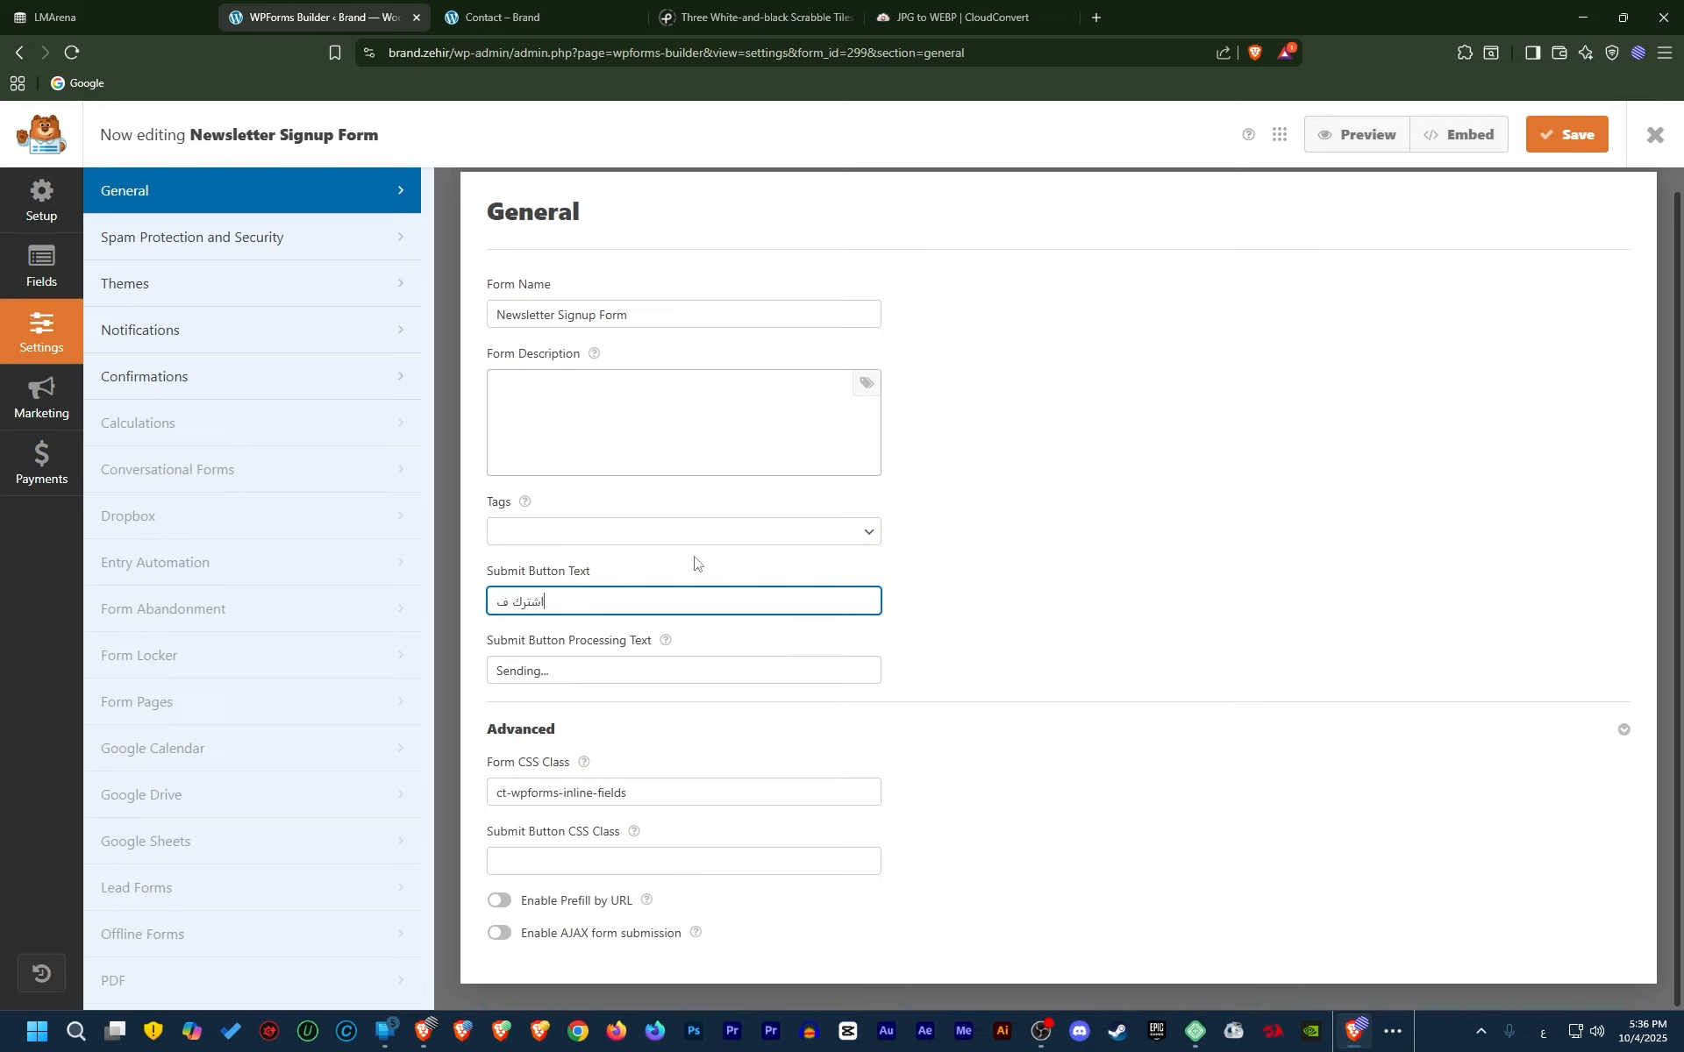
pyautogui.write('نرة')
pyautogui.write('شرة')
pyautogui.tripleClick(834, 669)
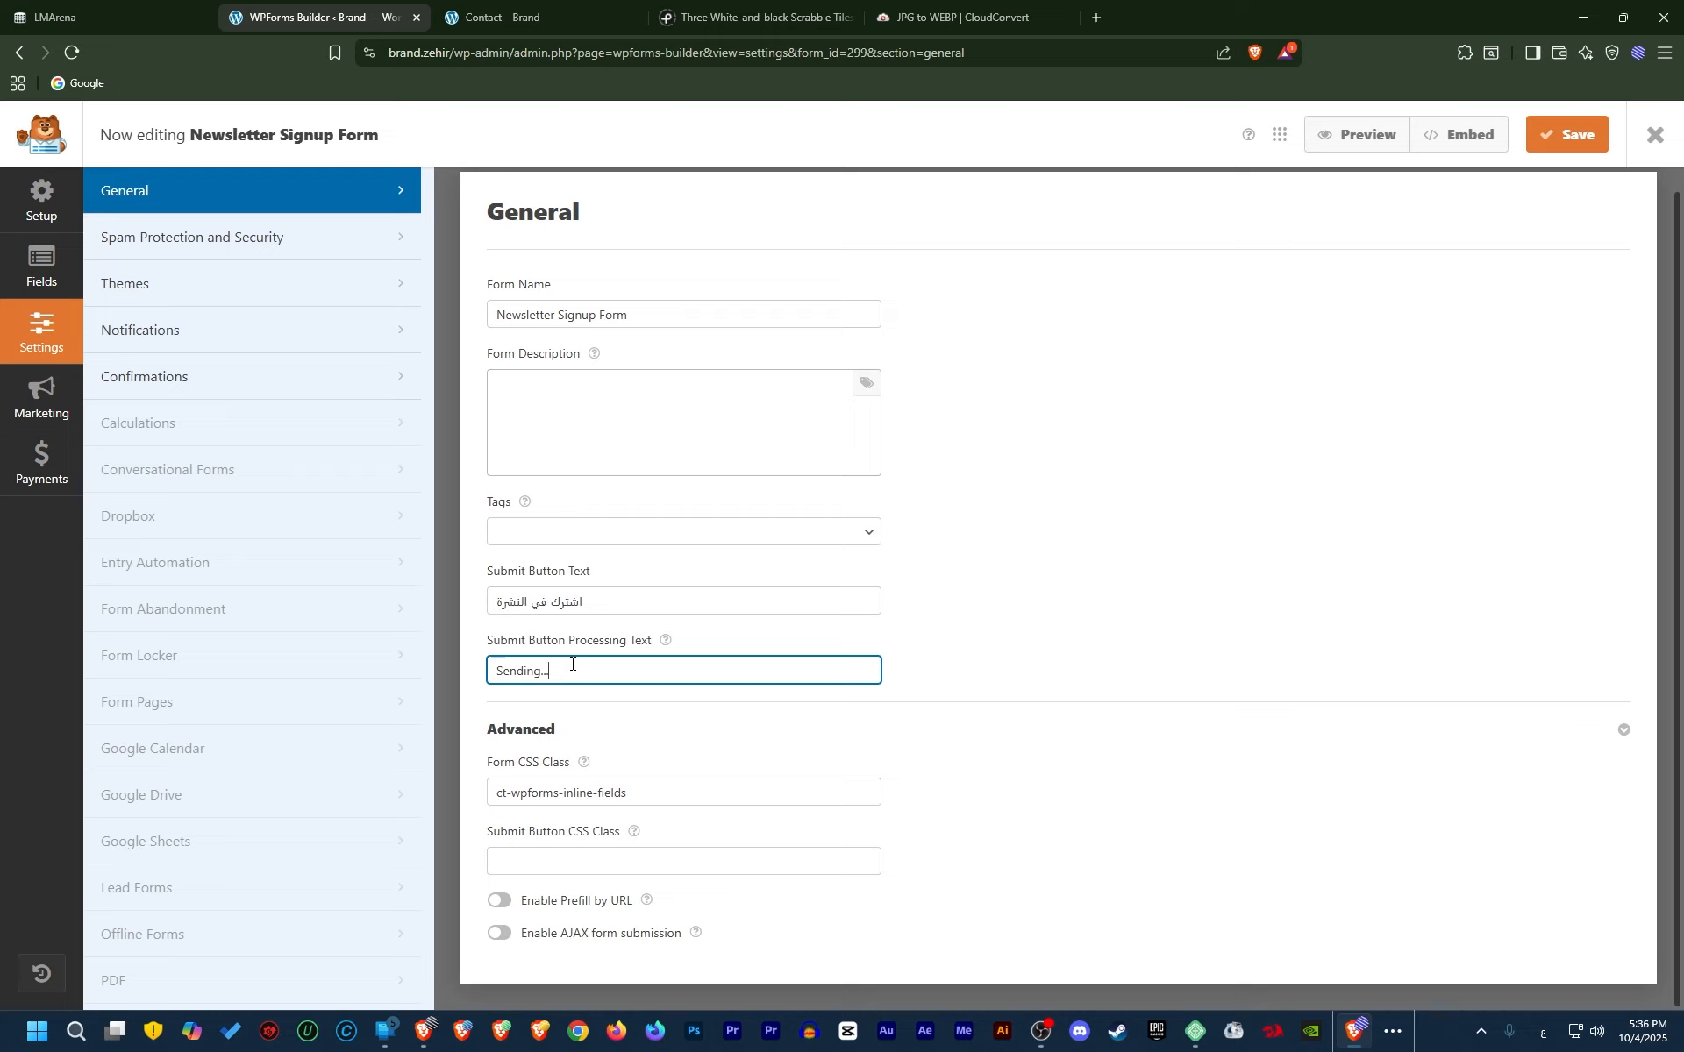
pyautogui.hotkey('alt', 'shift')
pyautogui.write('جاري الارسال')
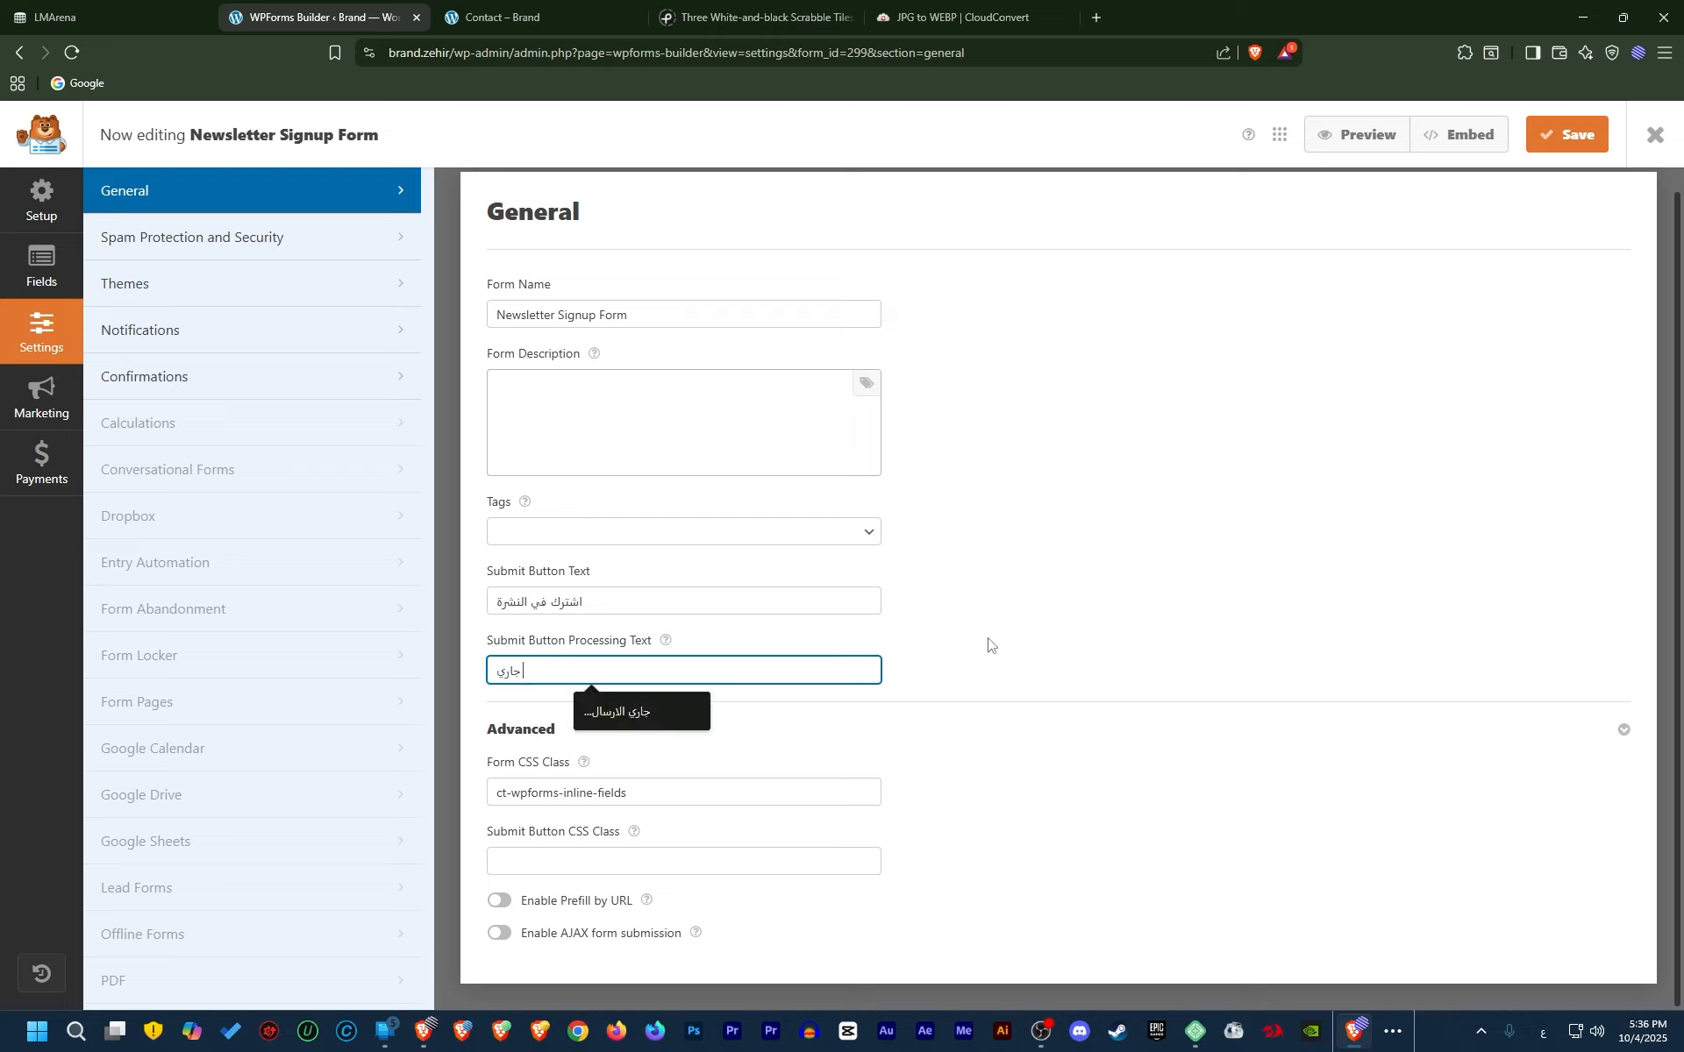
pyautogui.click(656, 710)
pyautogui.click(1533, 148)
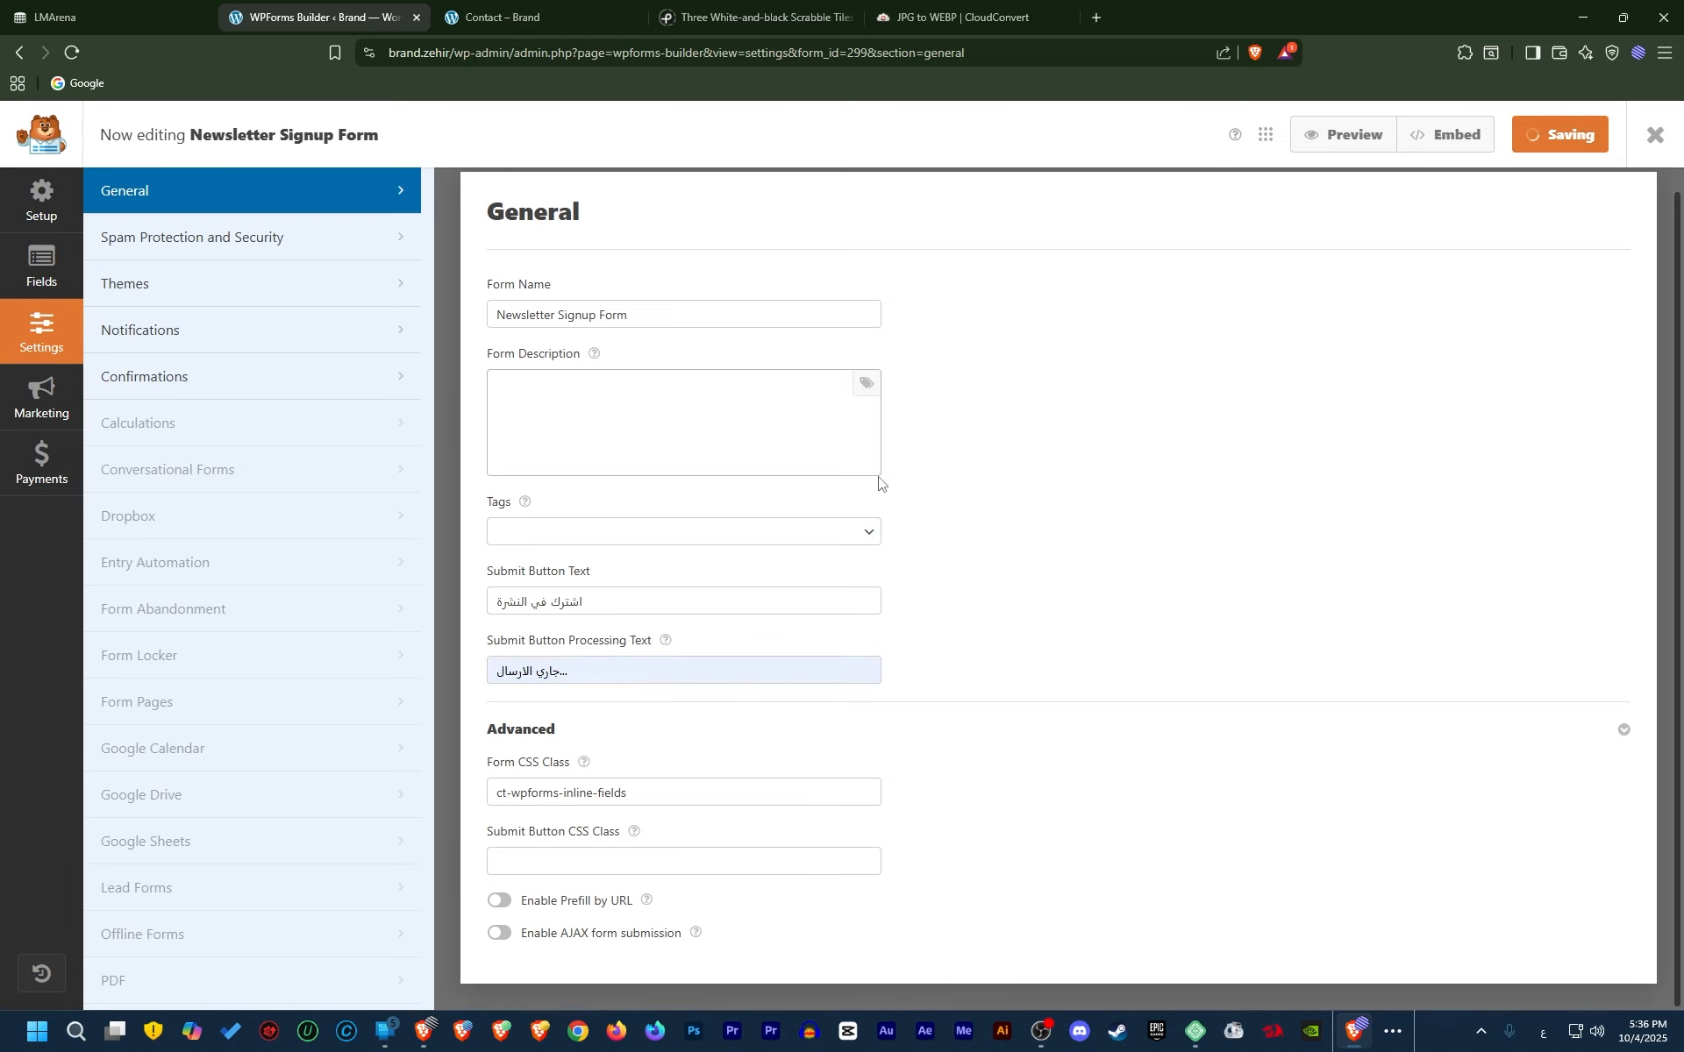
pyautogui.click(505, 17)
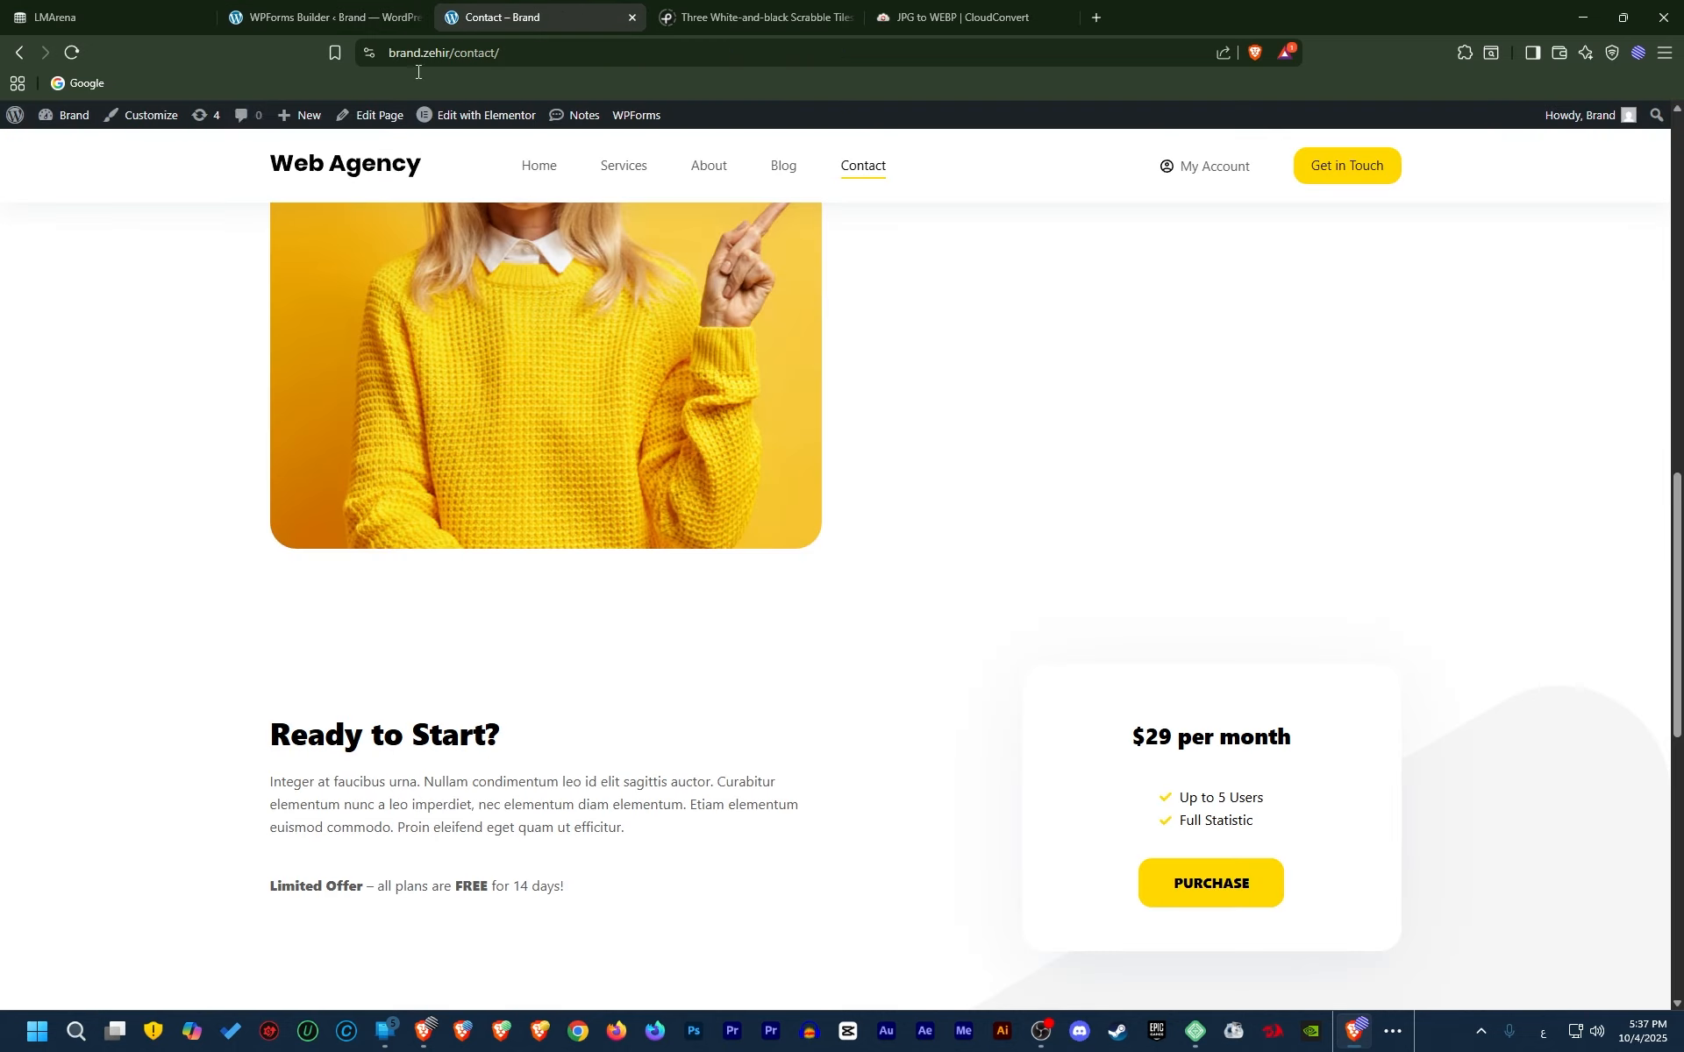
# Reload the Contact page and check the newsletter's اشترك في النشرة button and email field
pyautogui.click(72, 53)
pyautogui.press('Return')
pyautogui.scroll(-10, 928, 750)
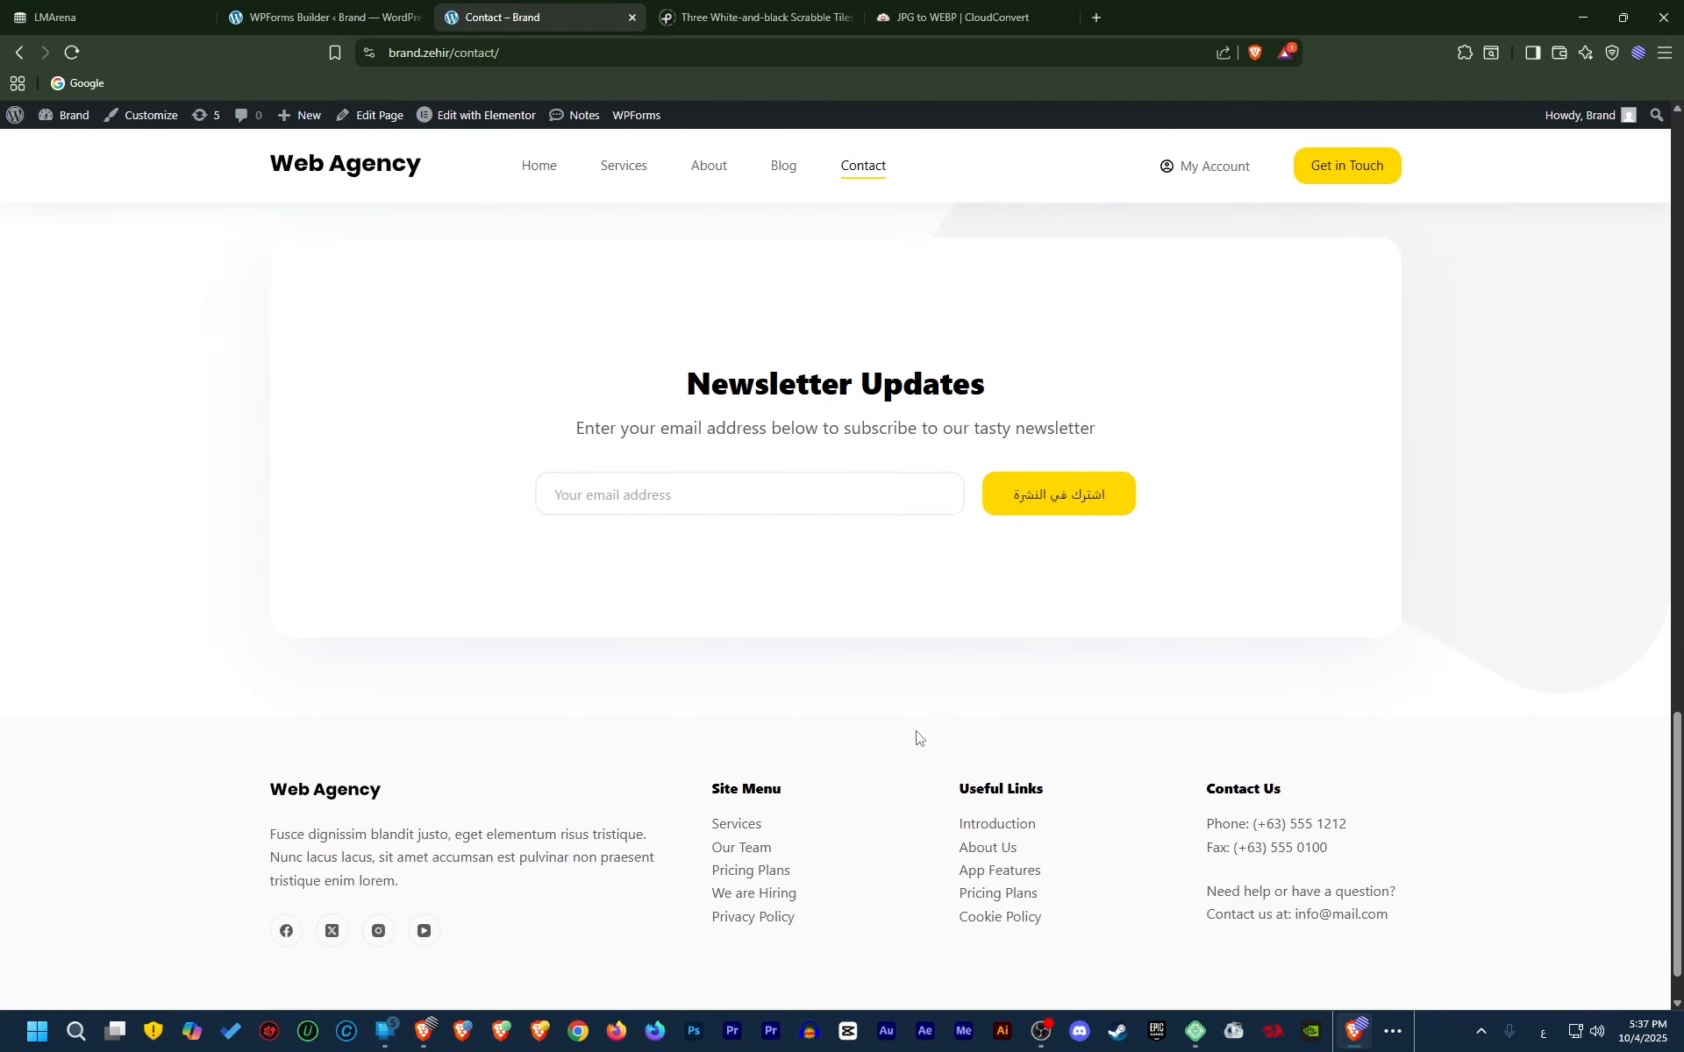
pyautogui.scroll(2, 908, 738)
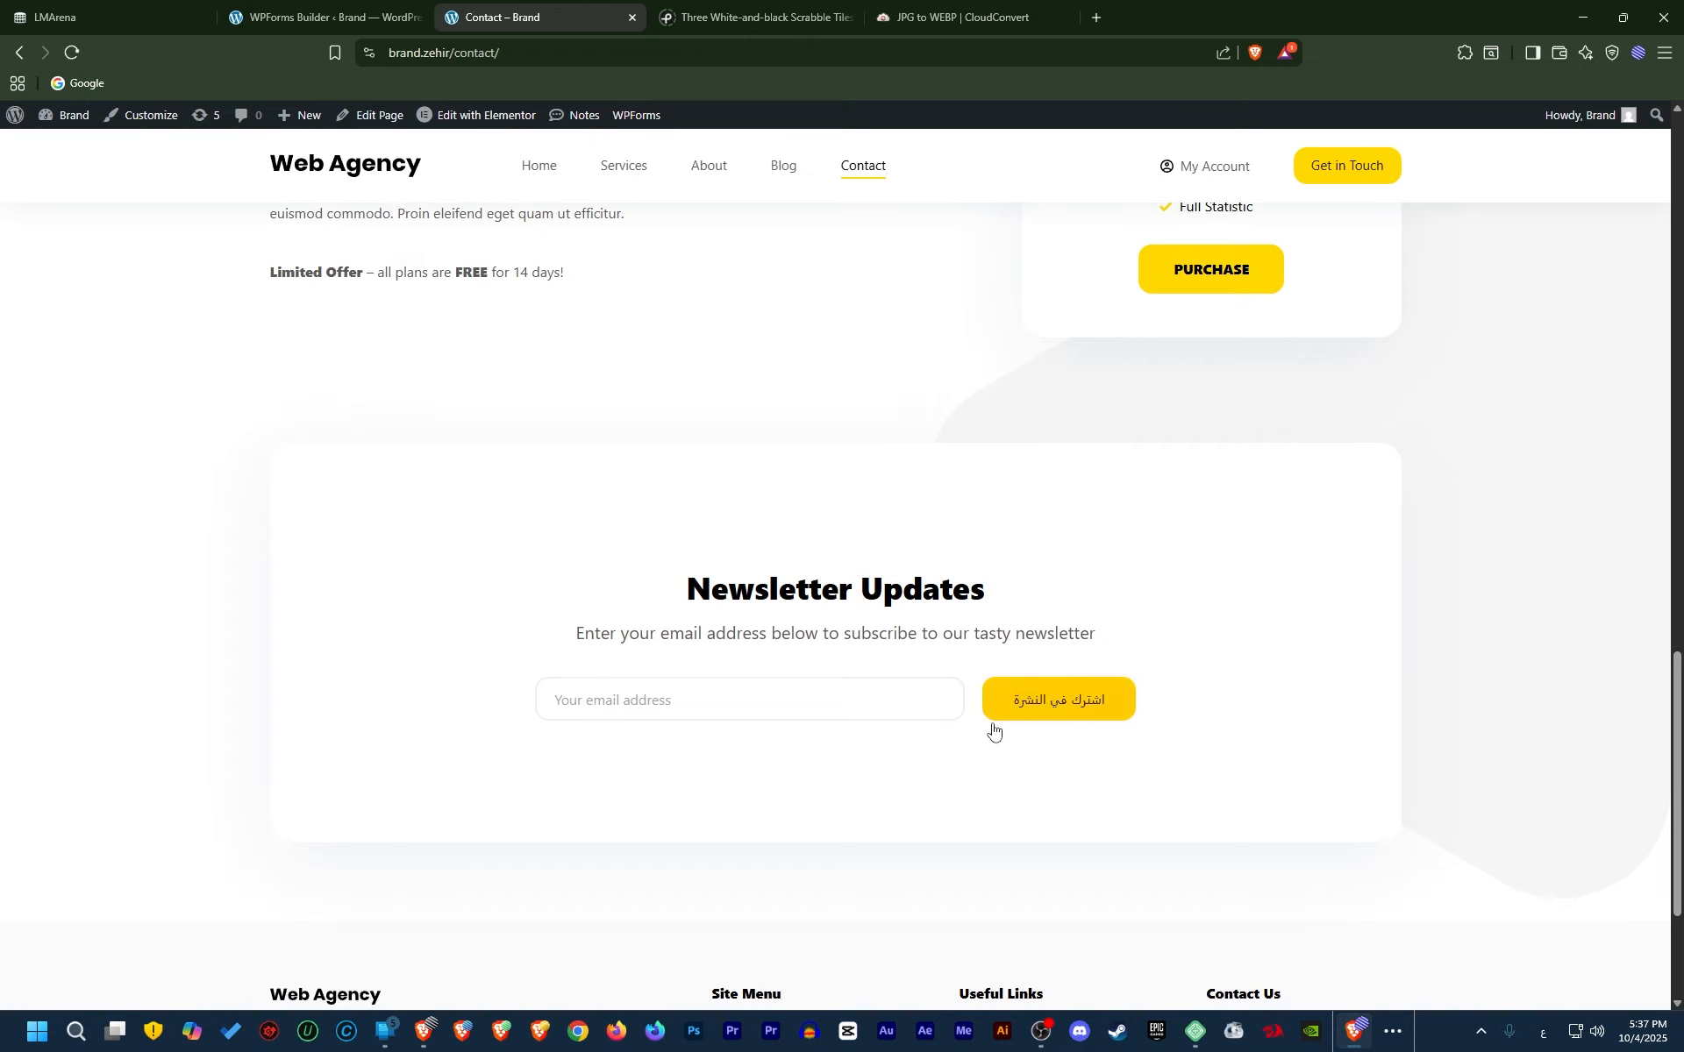
pyautogui.click(614, 709)
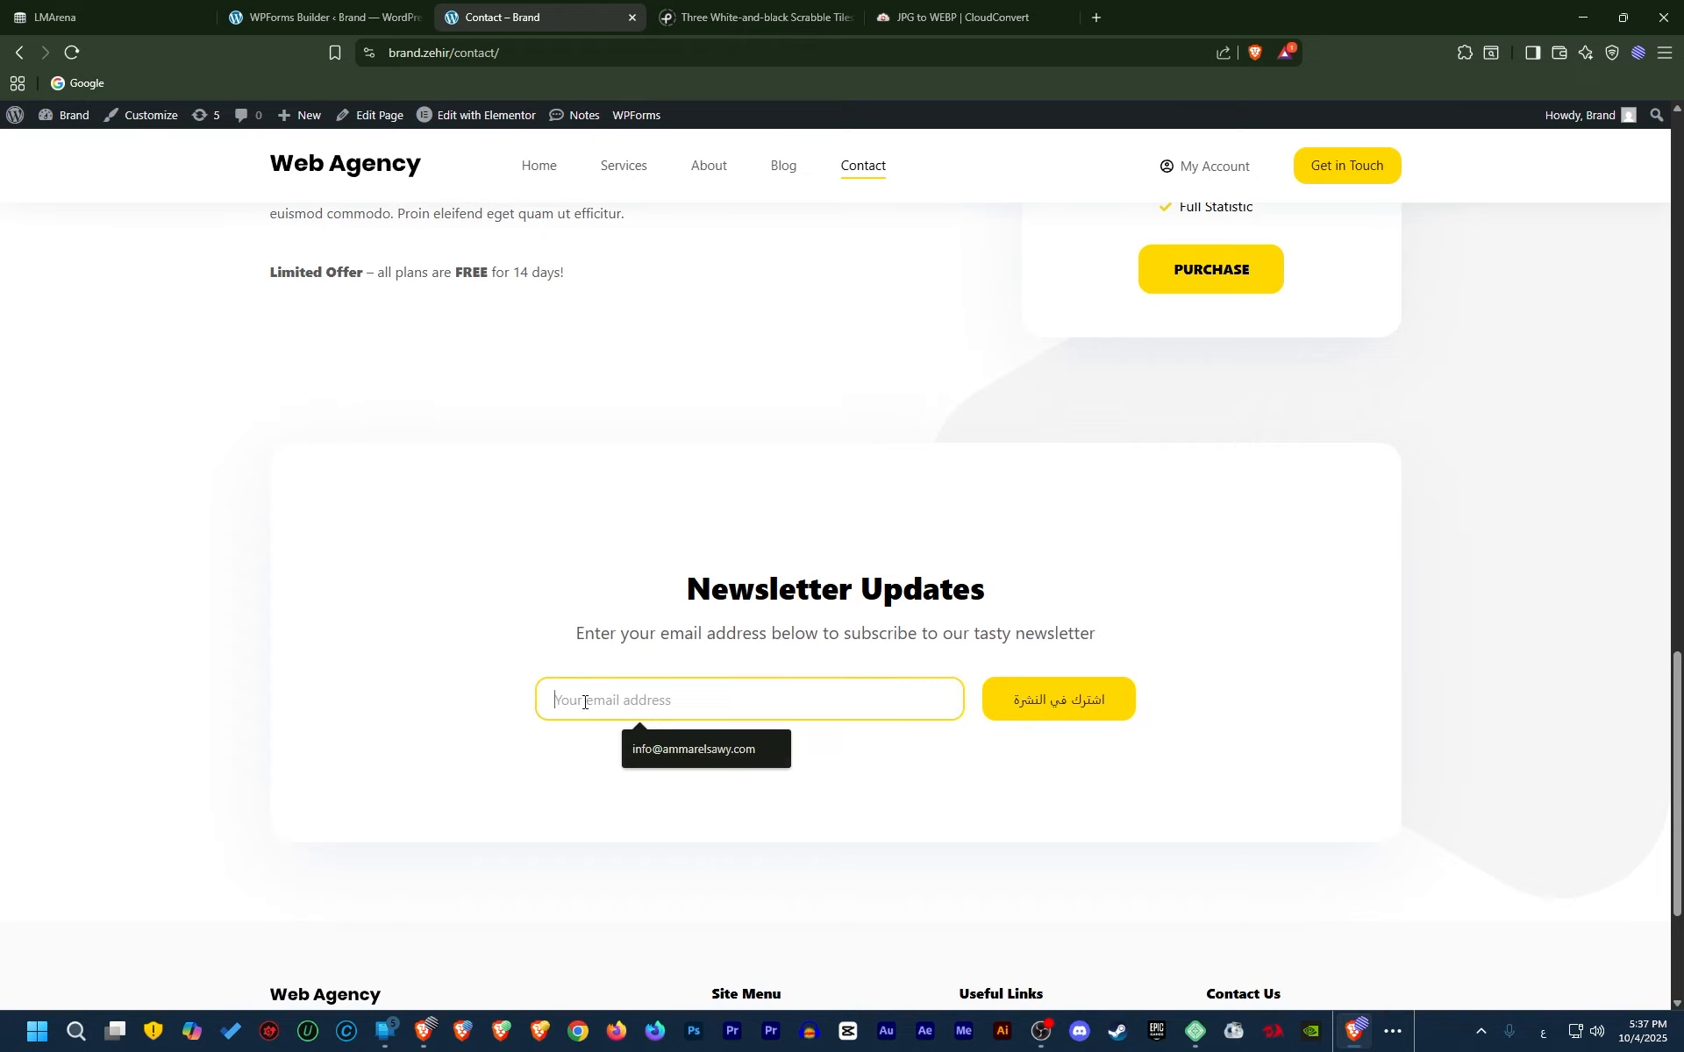
pyautogui.click(535, 735)
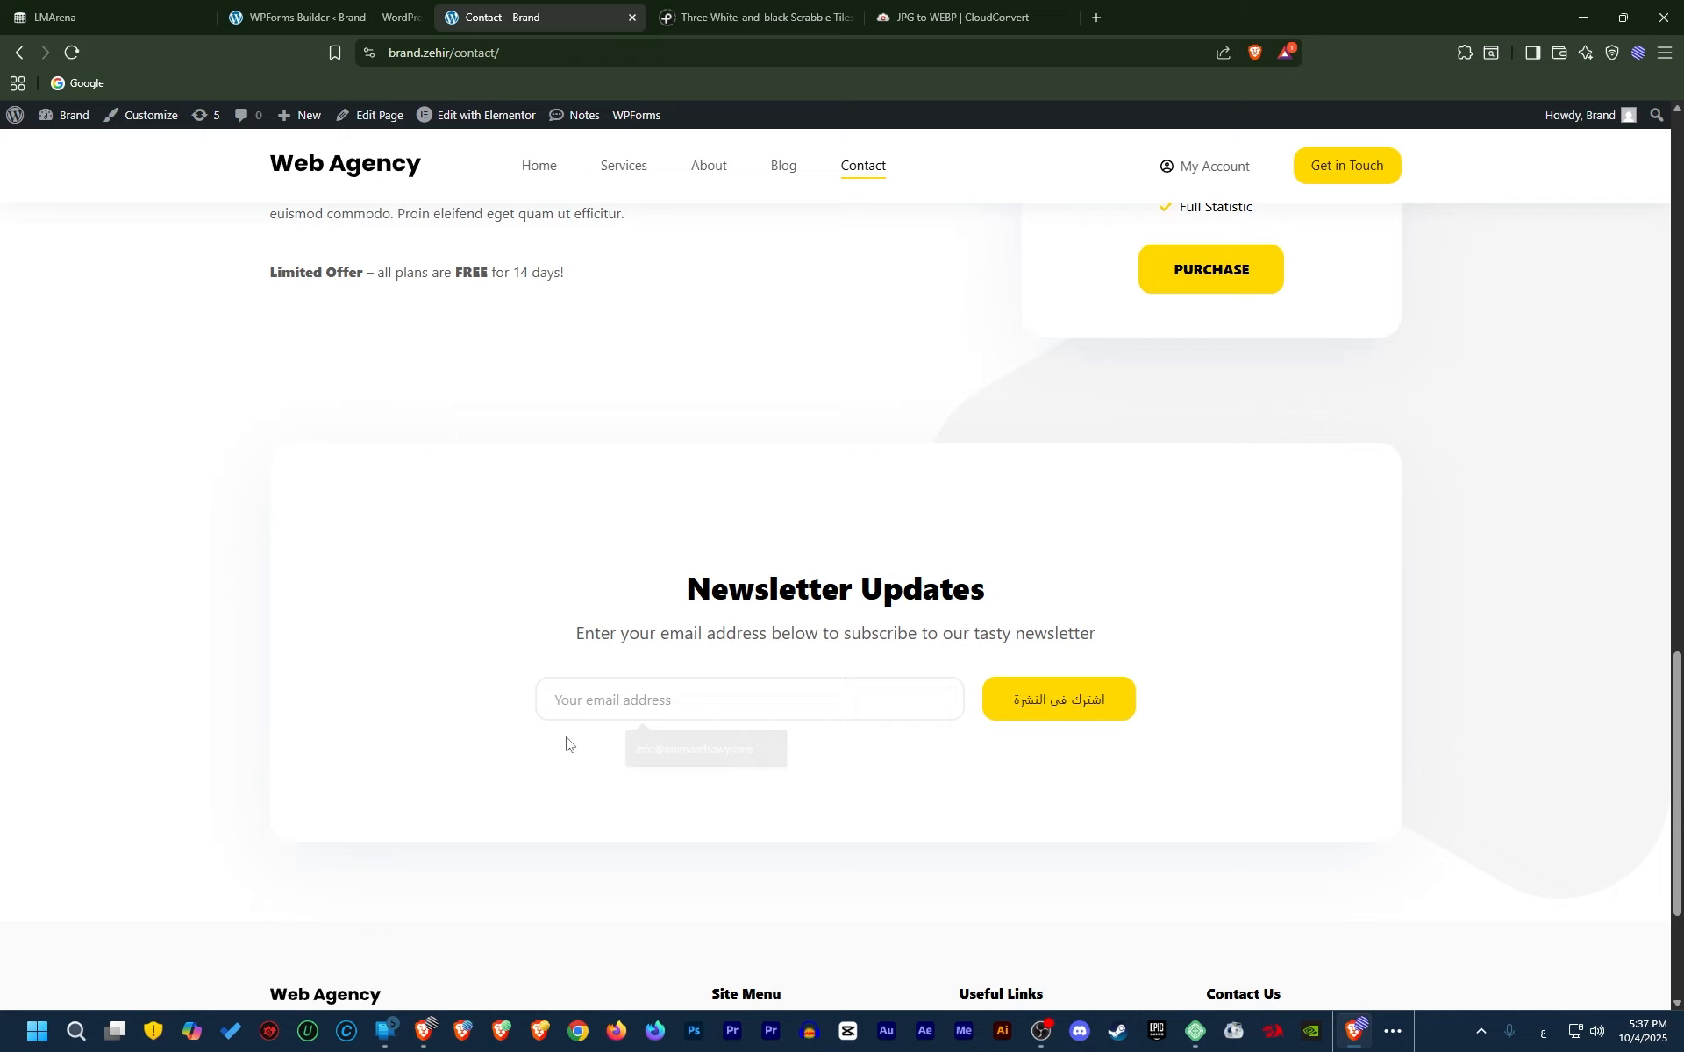
pyautogui.click(335, 19)
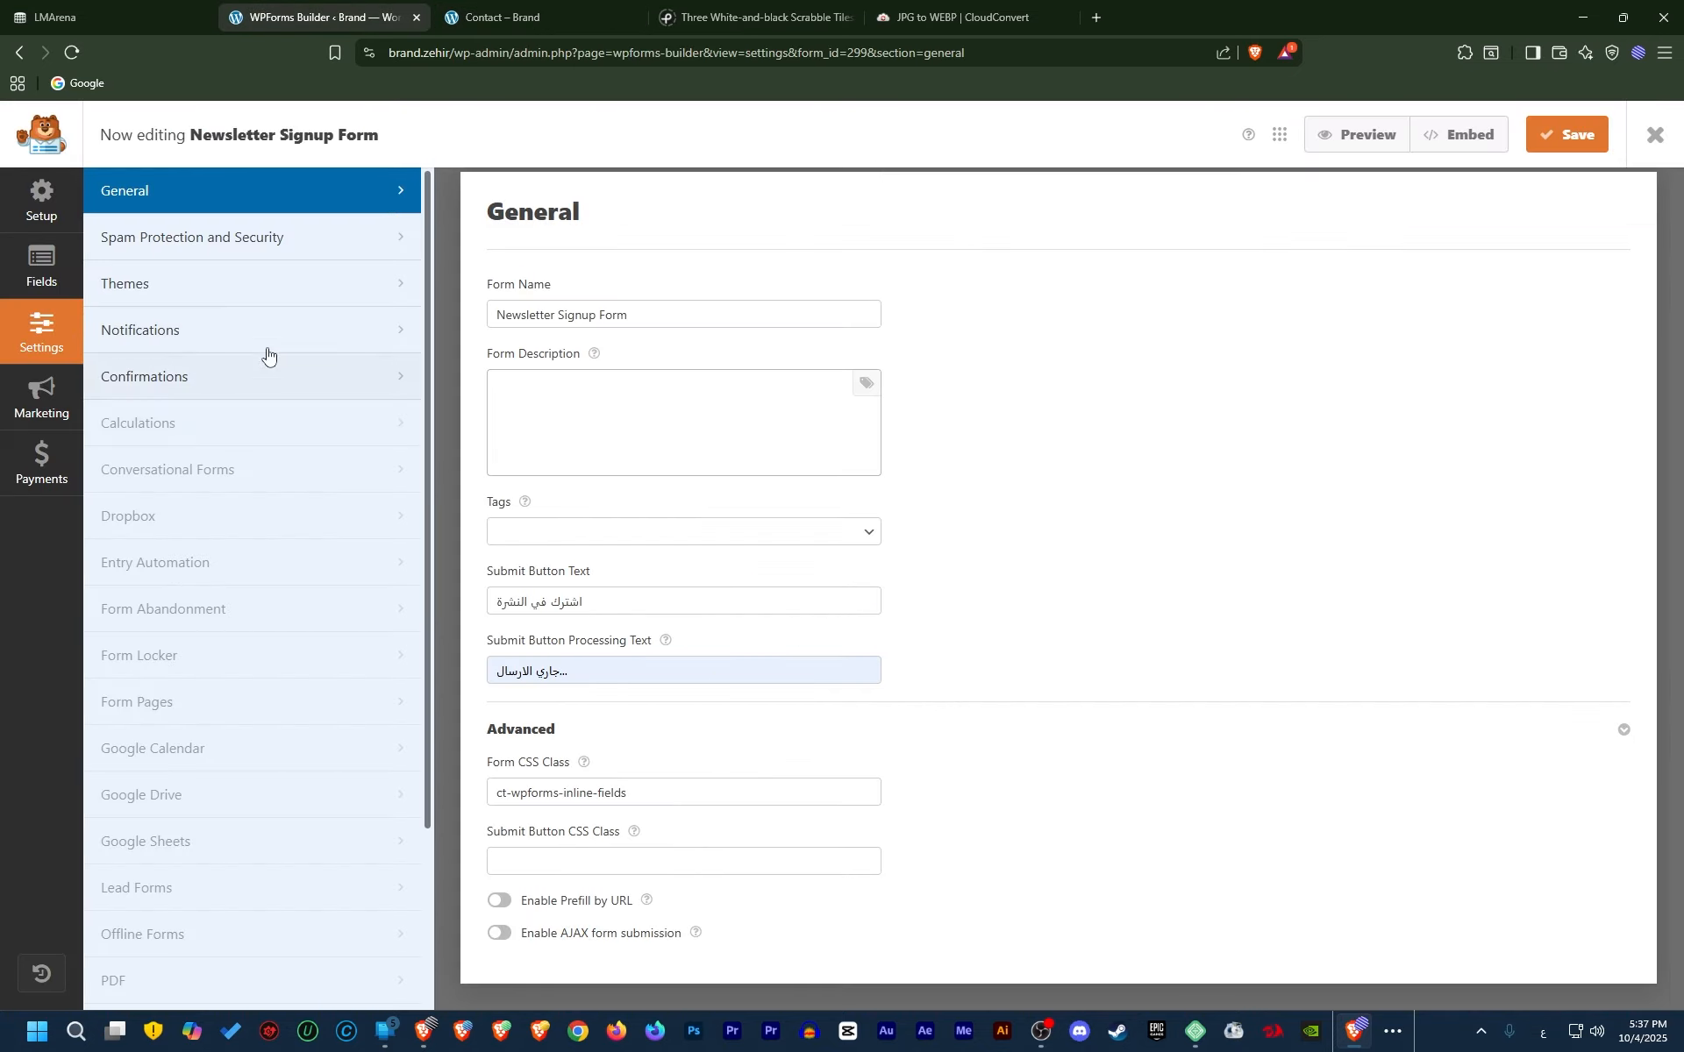
# Set the newsletter email placeholder to يرجي ادخال بريدك الالكتروني and save the form
pyautogui.click(42, 263)
pyautogui.click(208, 229)
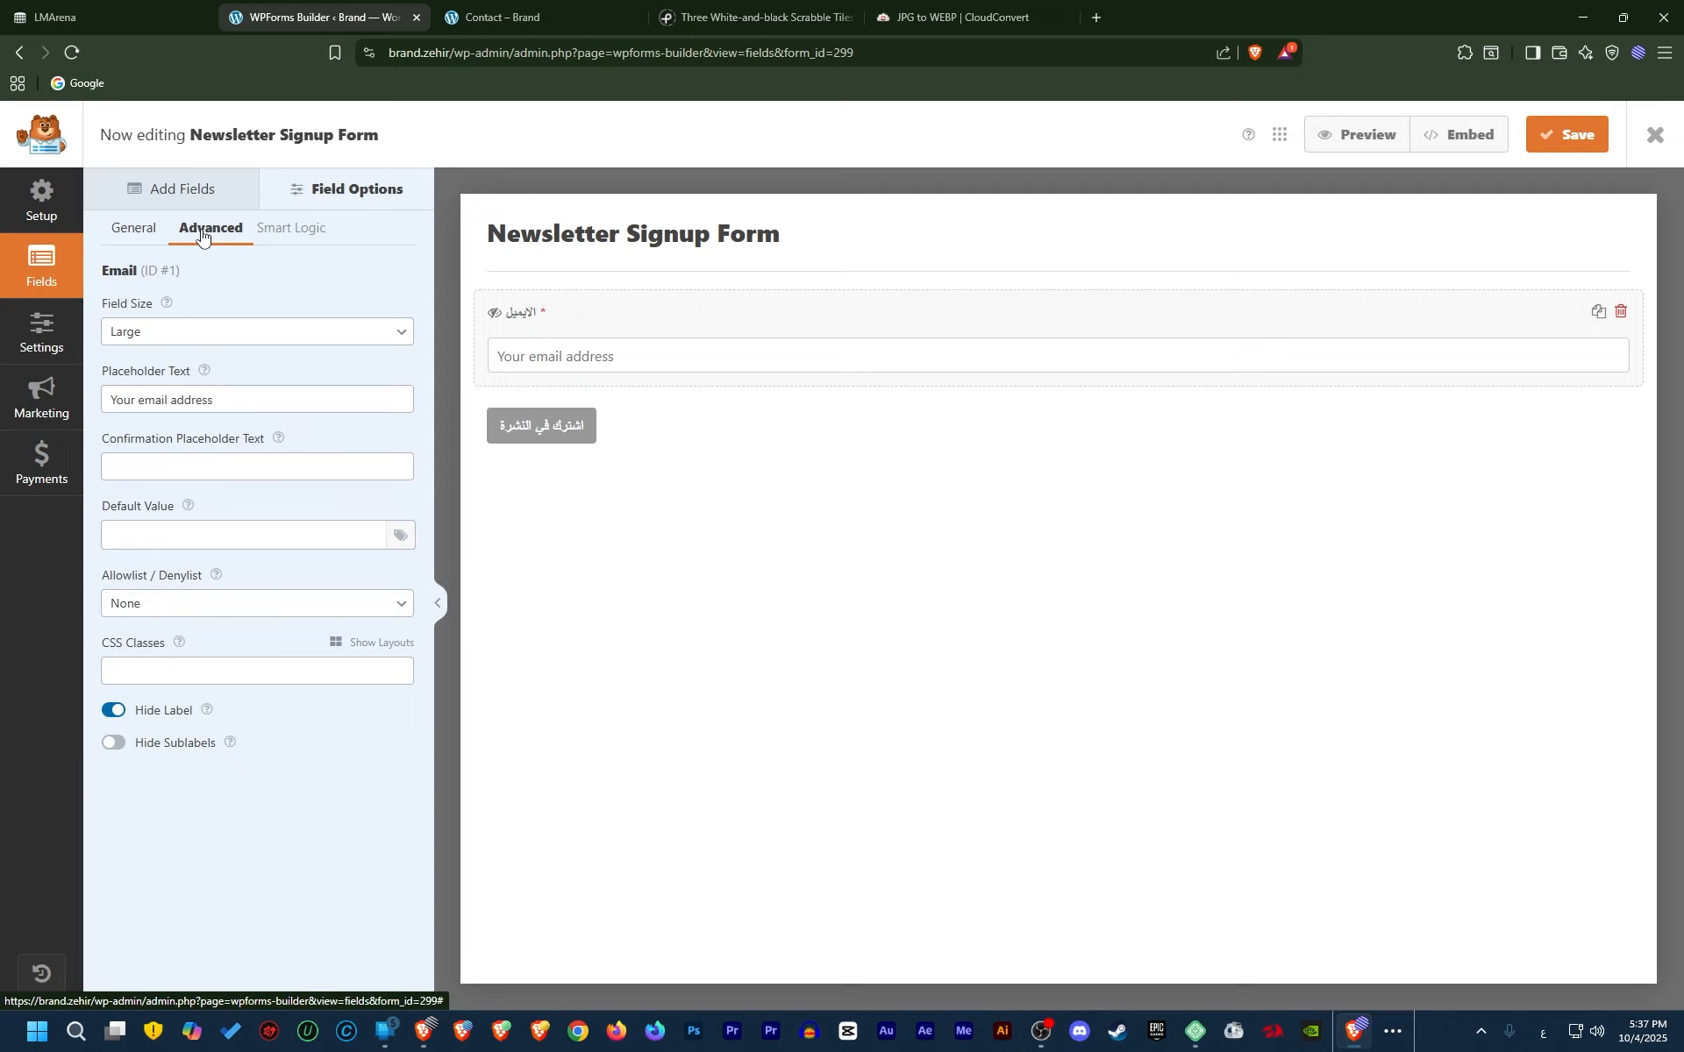
pyautogui.tripleClick(209, 400)
pyautogui.write('يرجي ')
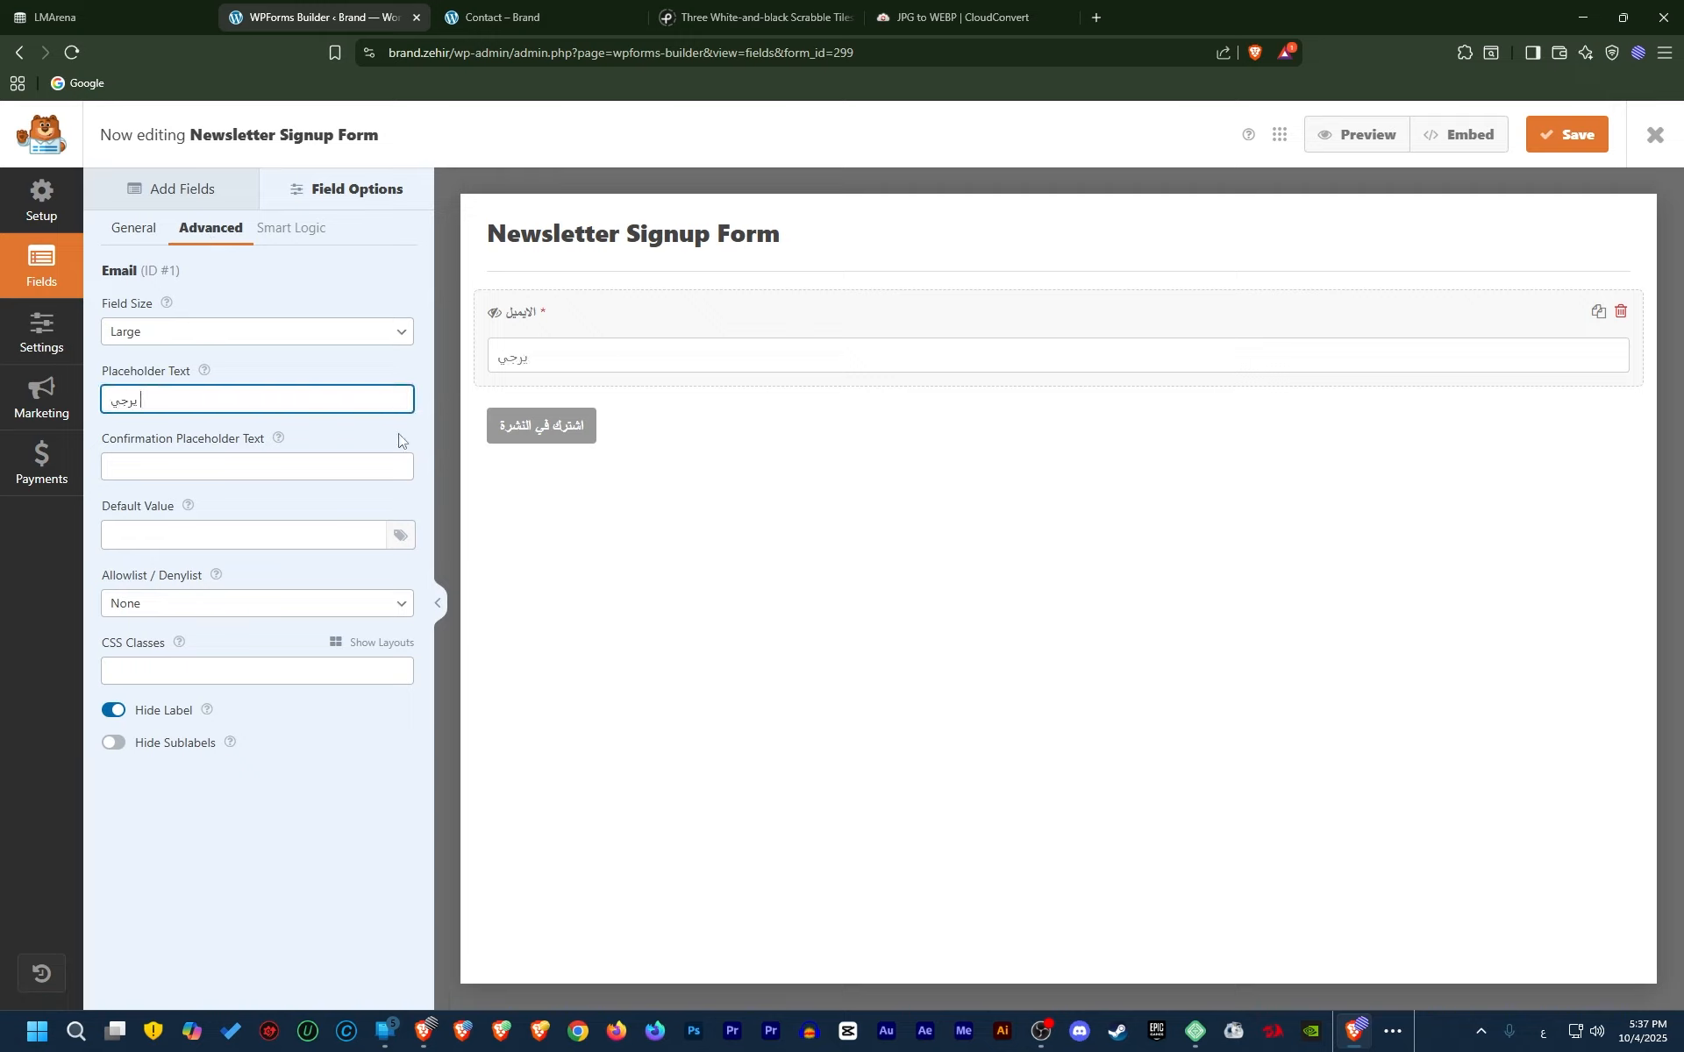
pyautogui.write('ادخال بريدك الالكتروني')
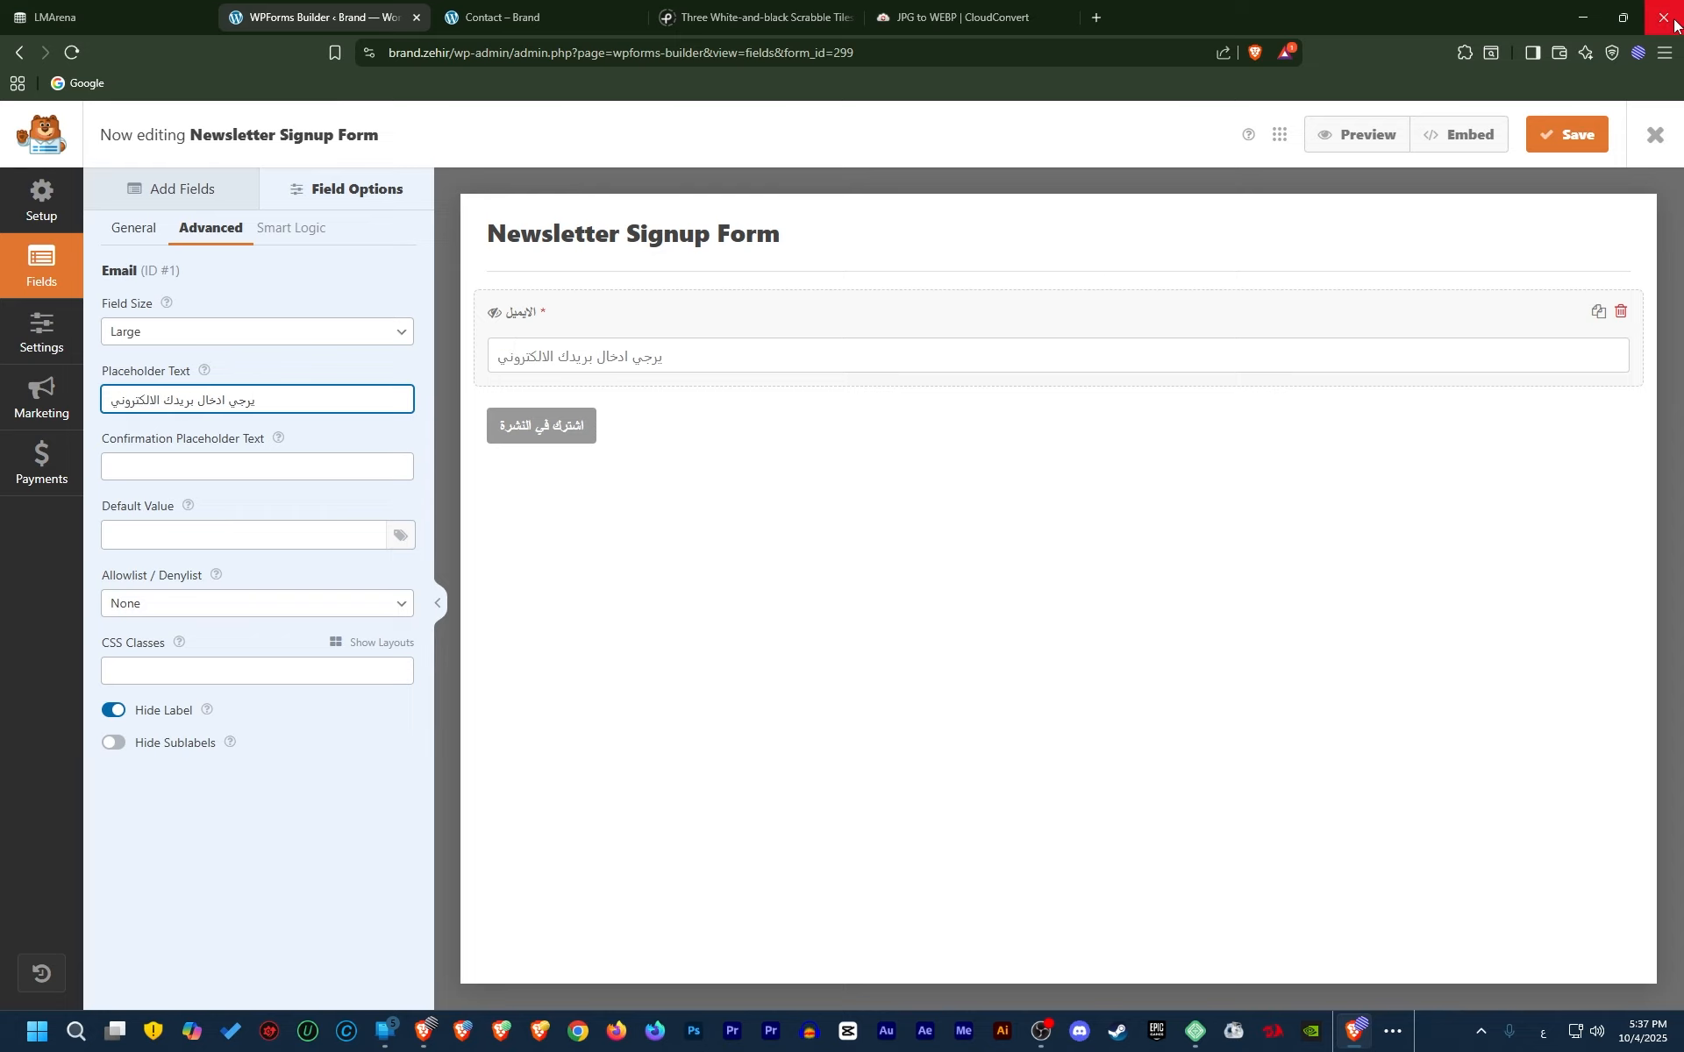
pyautogui.click(1569, 134)
pyautogui.click(528, 23)
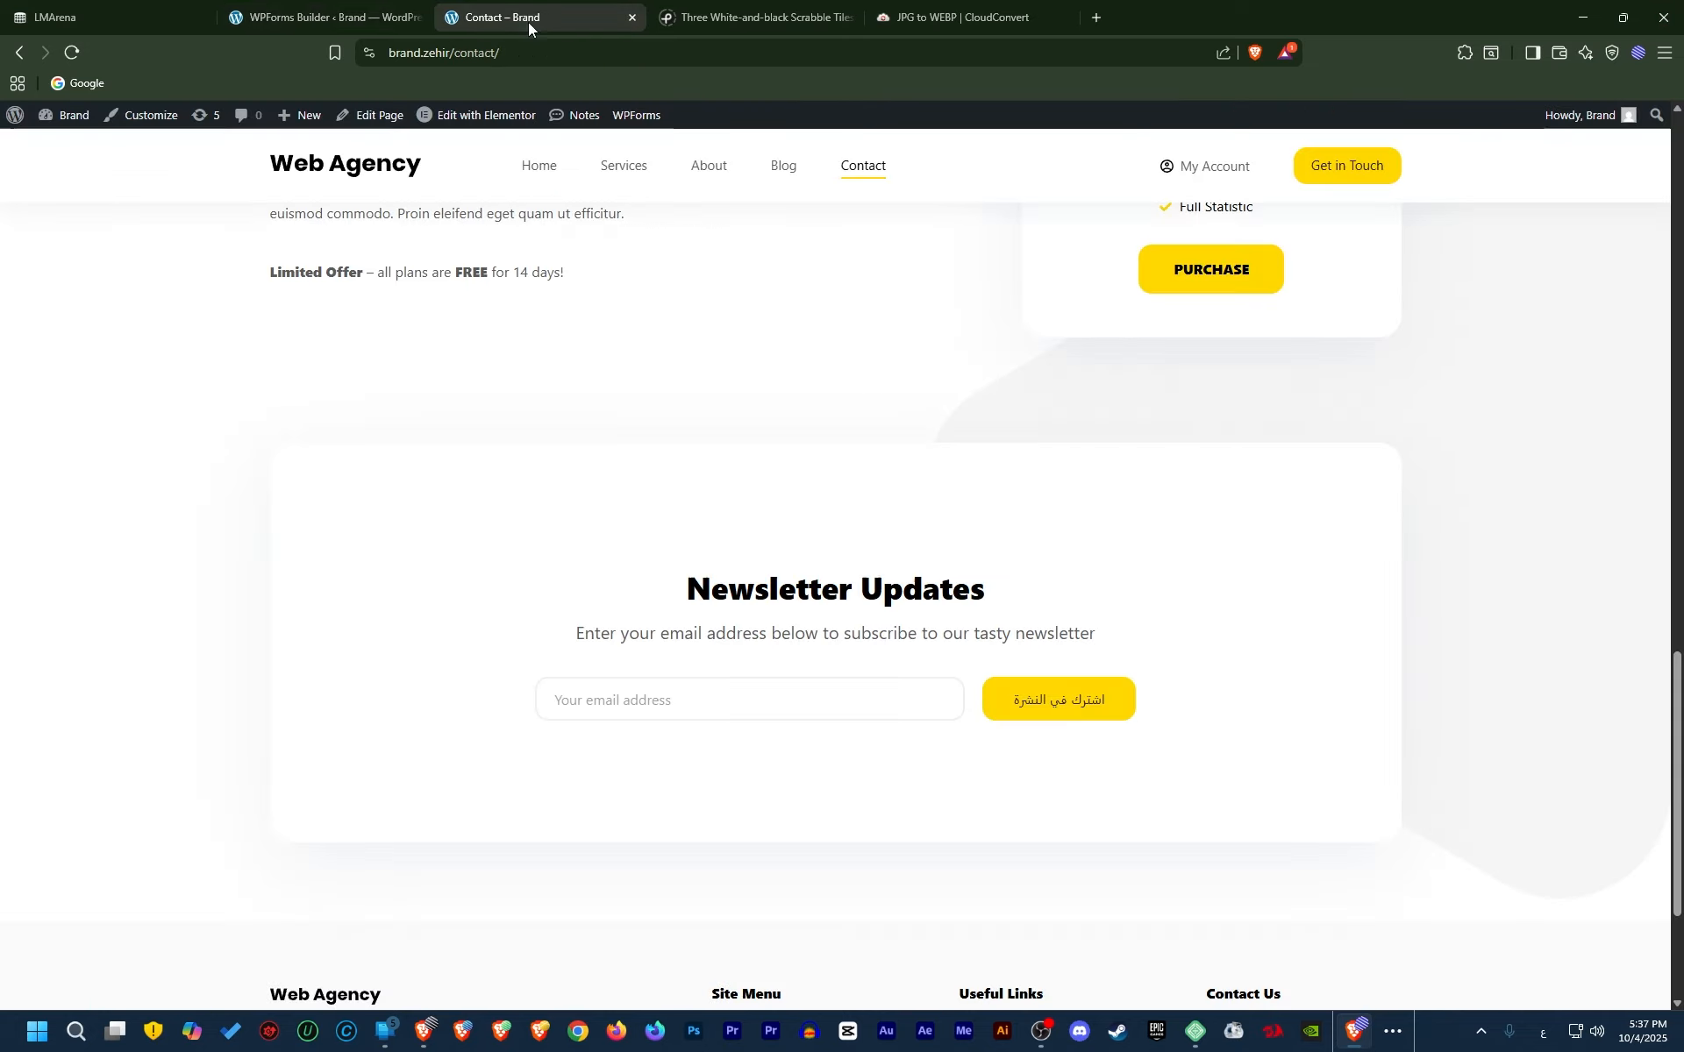
# Reload the Contact page, confirming resubmission, and check the newsletter's Arabic placeholder
pyautogui.click(73, 51)
pyautogui.click(887, 195)
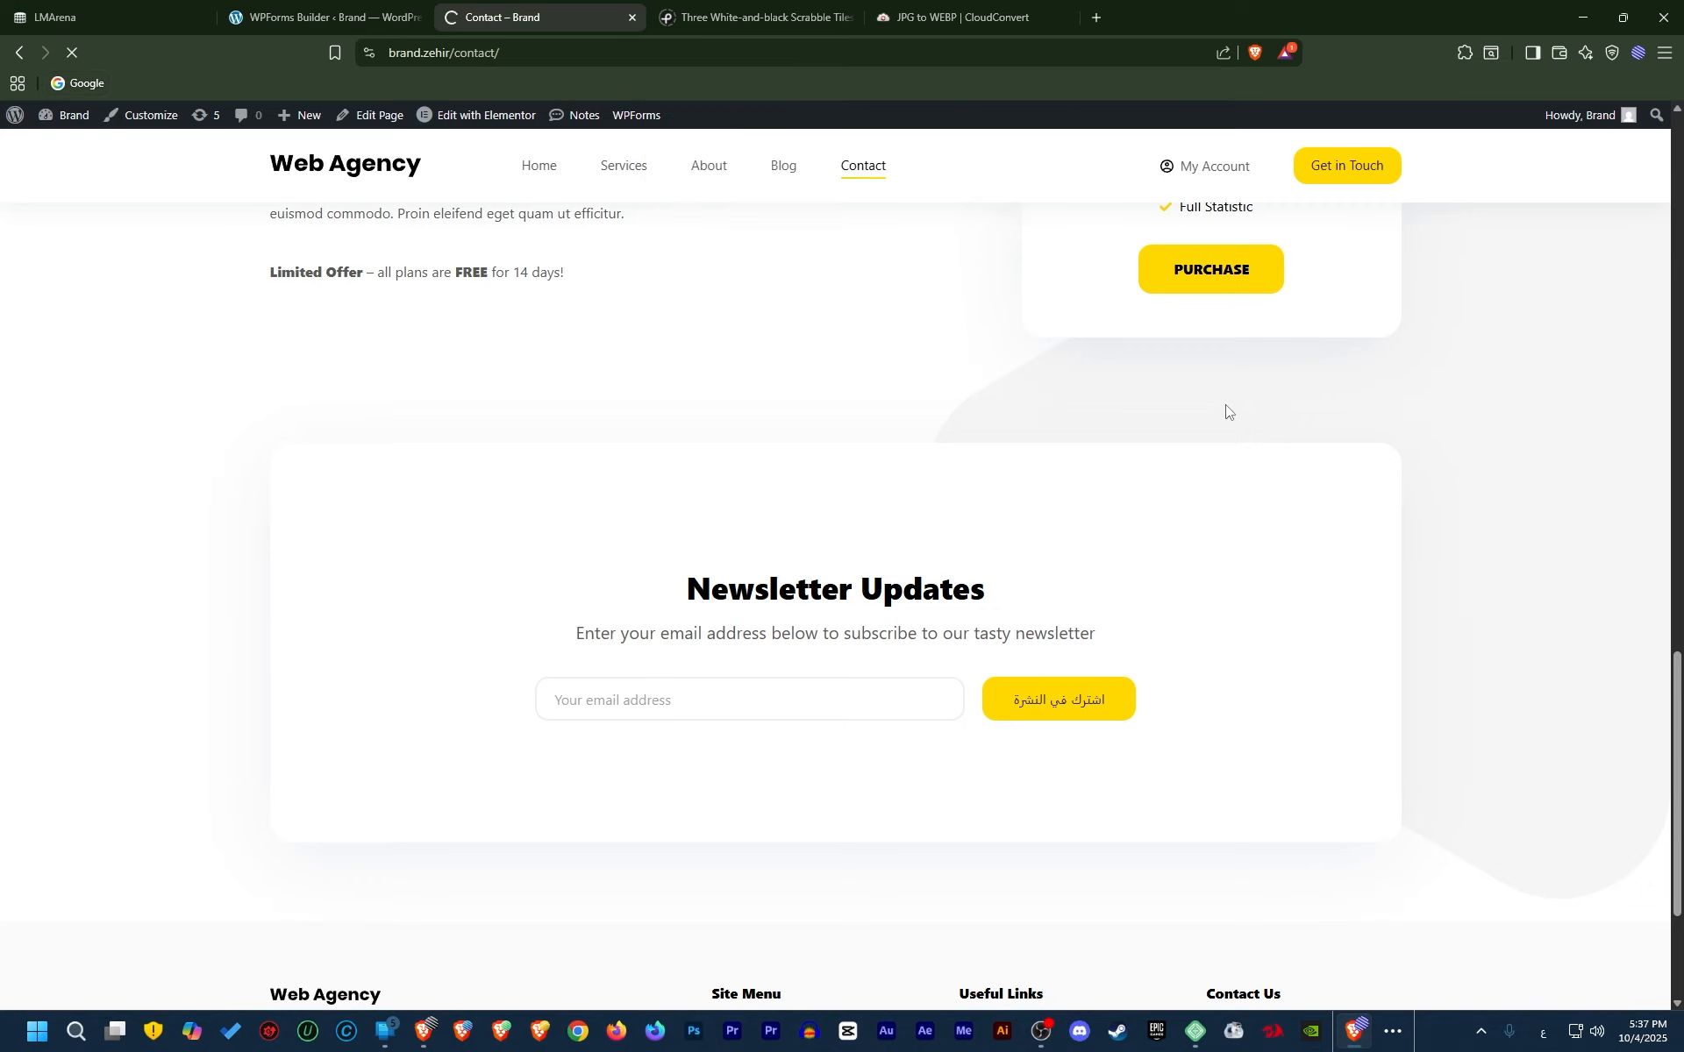
pyautogui.scroll(8, 658, 707)
pyautogui.scroll(-6, 727, 709)
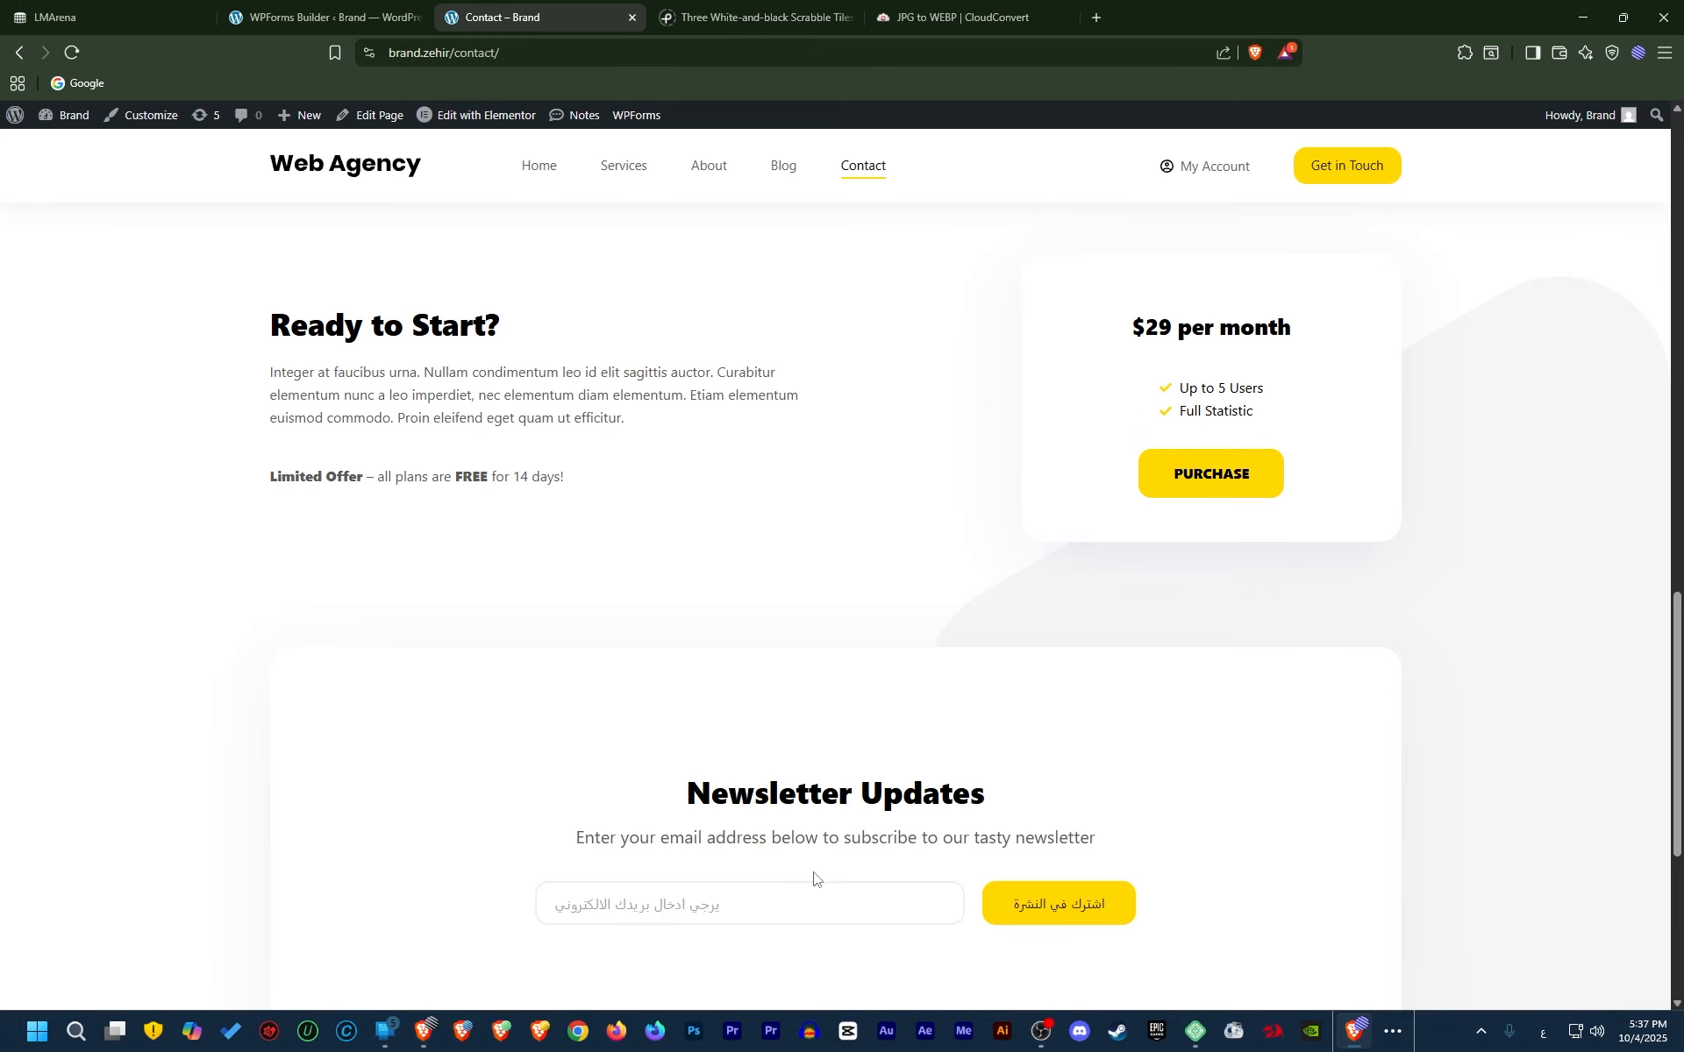
pyautogui.scroll(-1, 639, 556)
pyautogui.scroll(12, 639, 556)
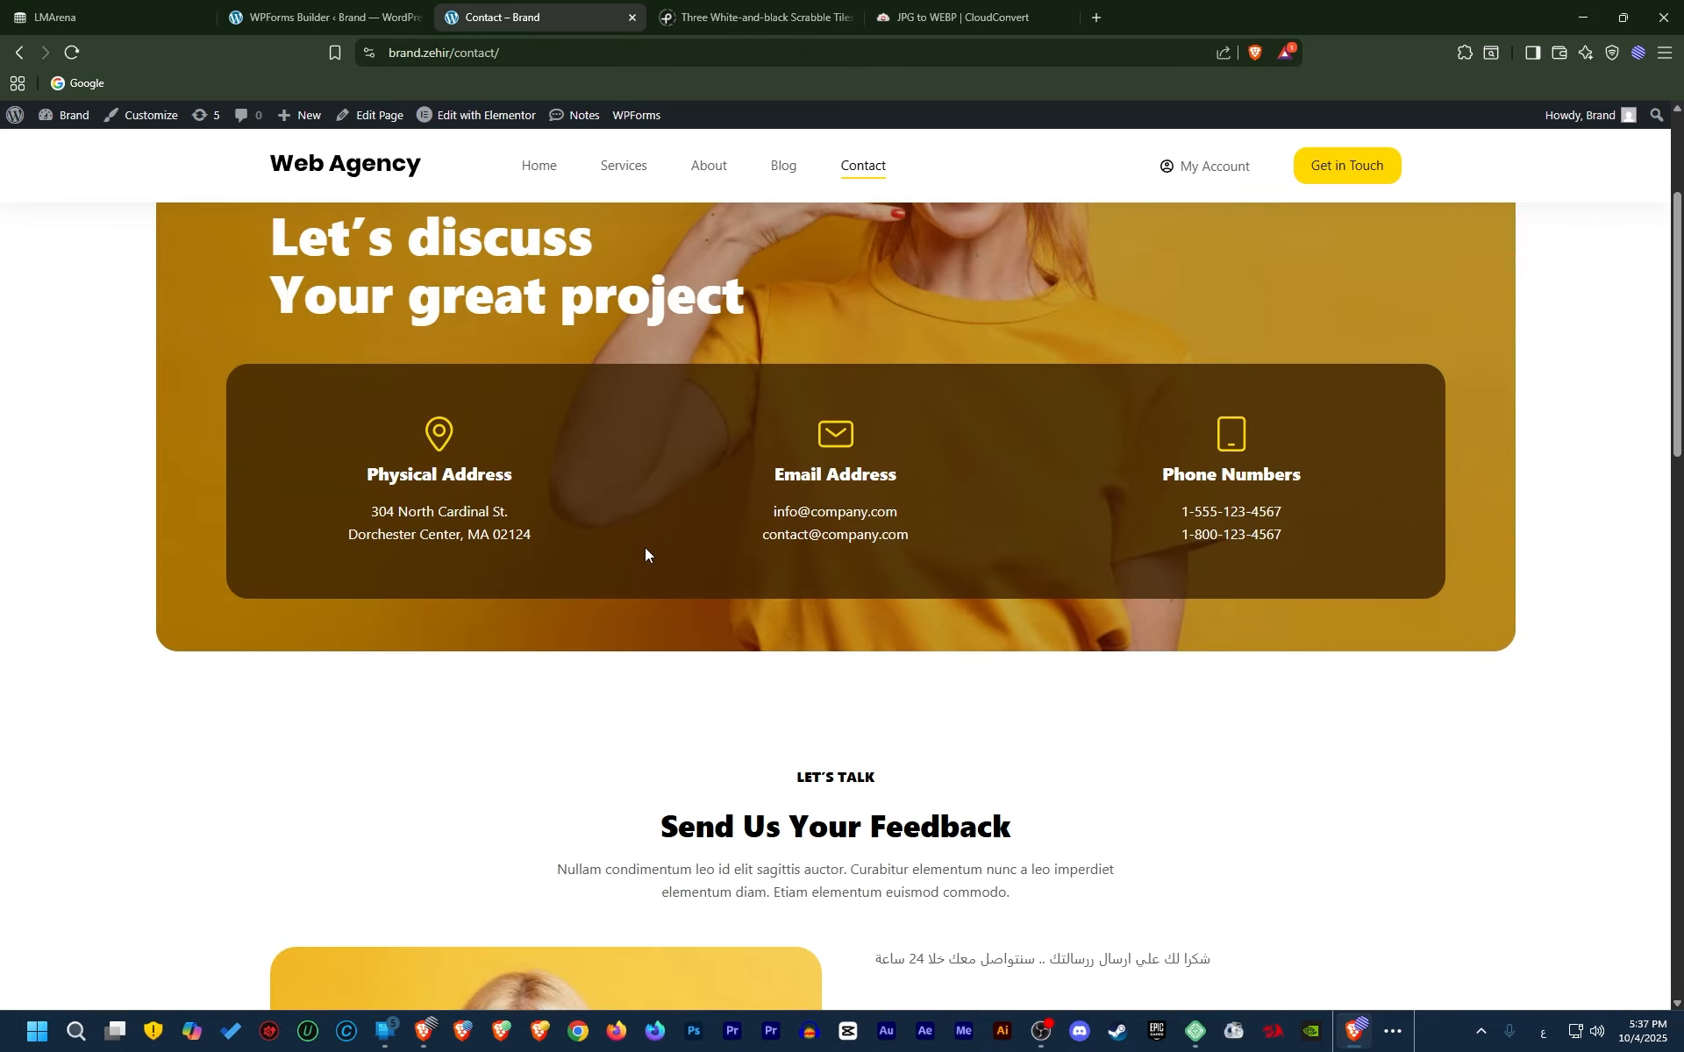
pyautogui.scroll(-3, 644, 556)
pyautogui.scroll(-4, 644, 561)
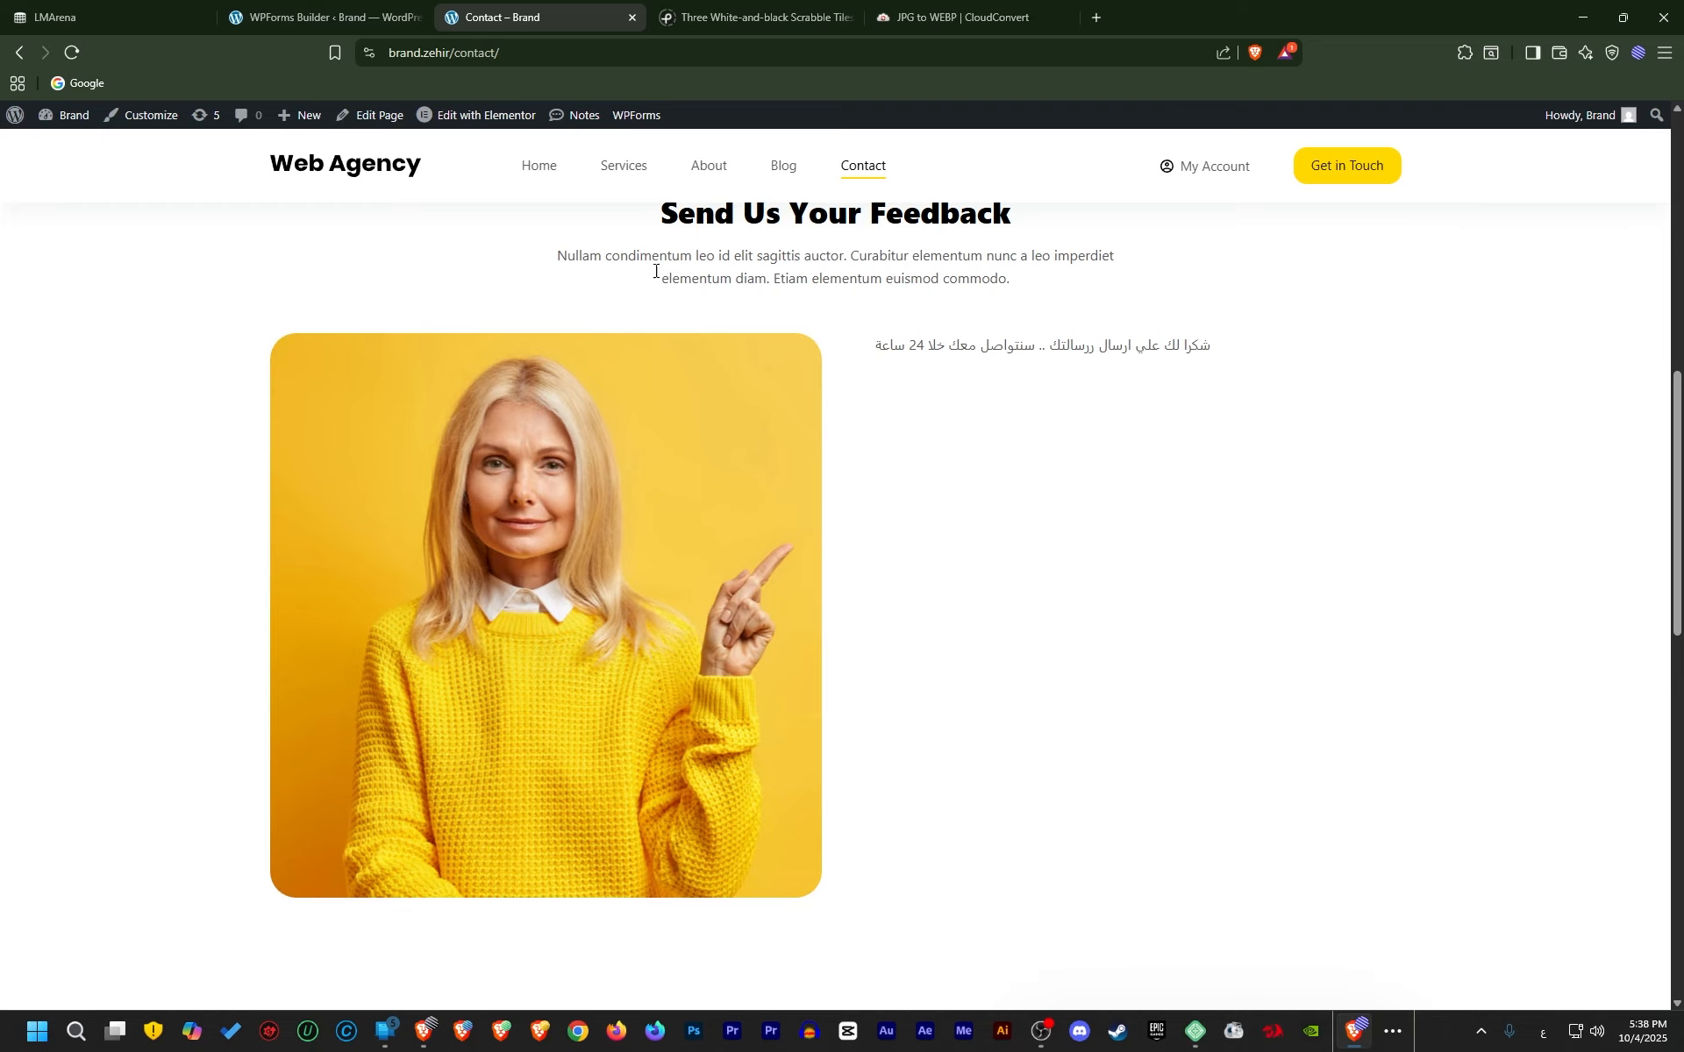
# Reload again and review the Arabic contact form fields and ارسل رسالتك button, briefly checking the builder
pyautogui.click(846, 168)
pyautogui.scroll(-5, 628, 480)
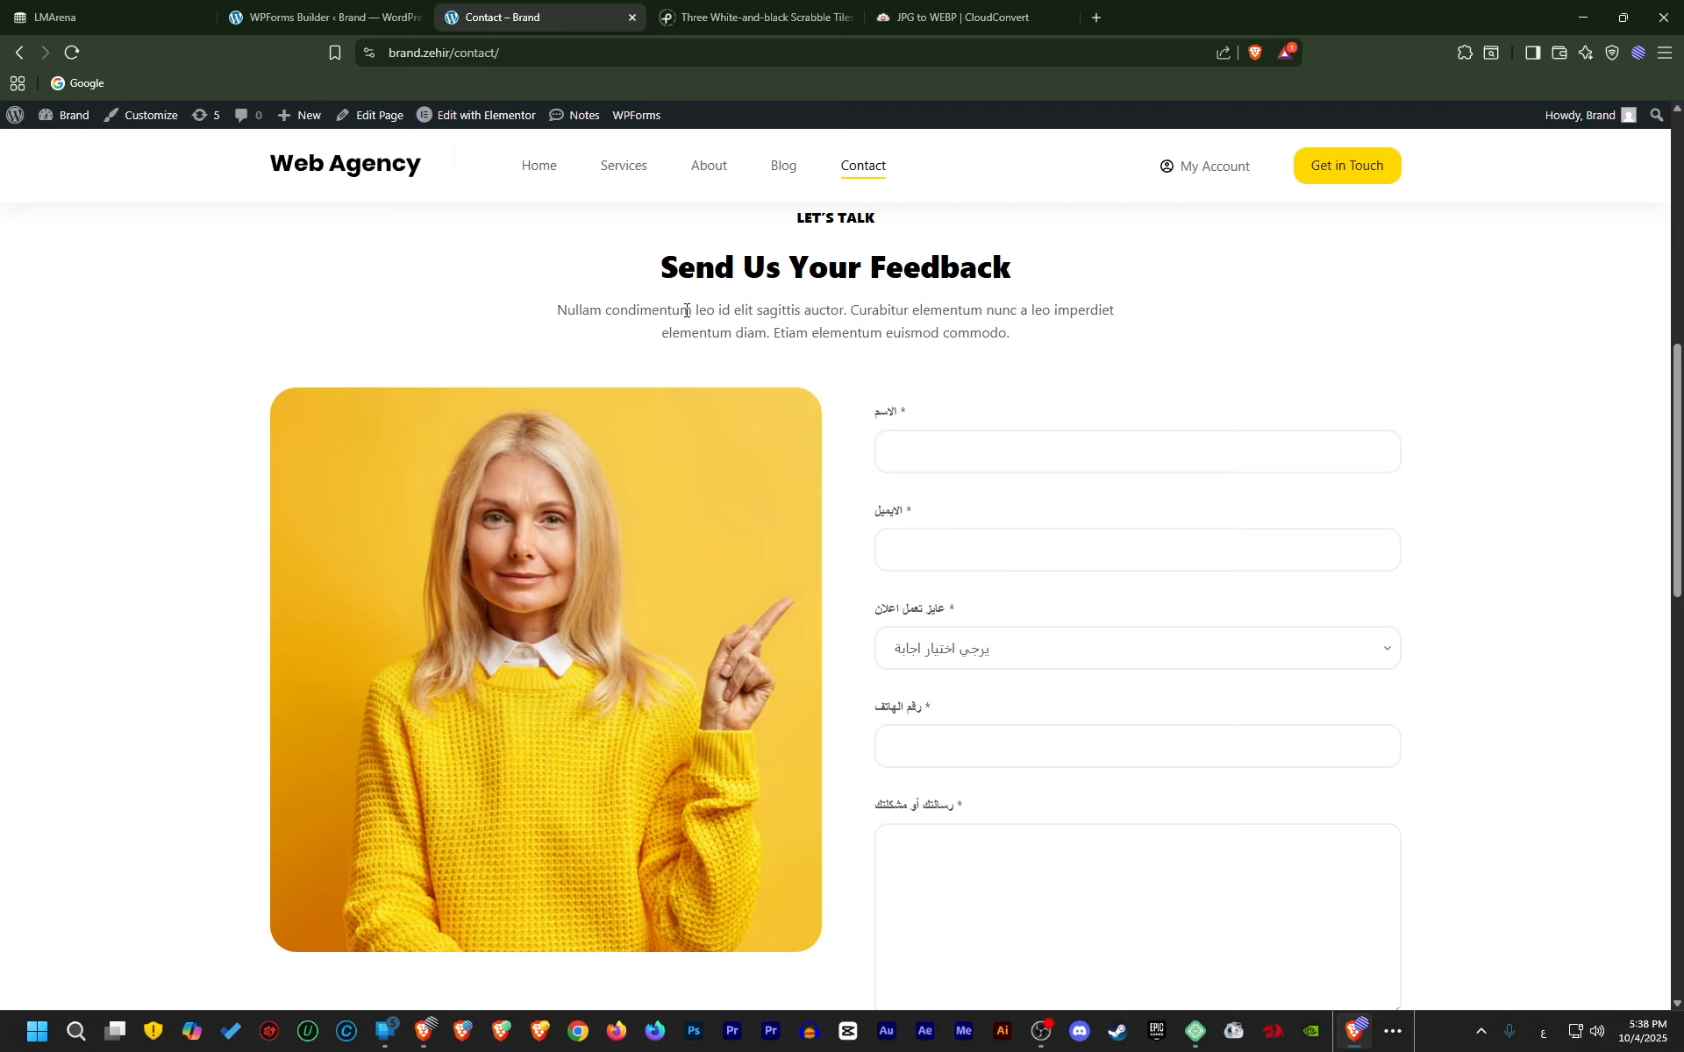
pyautogui.scroll(-9, 658, 296)
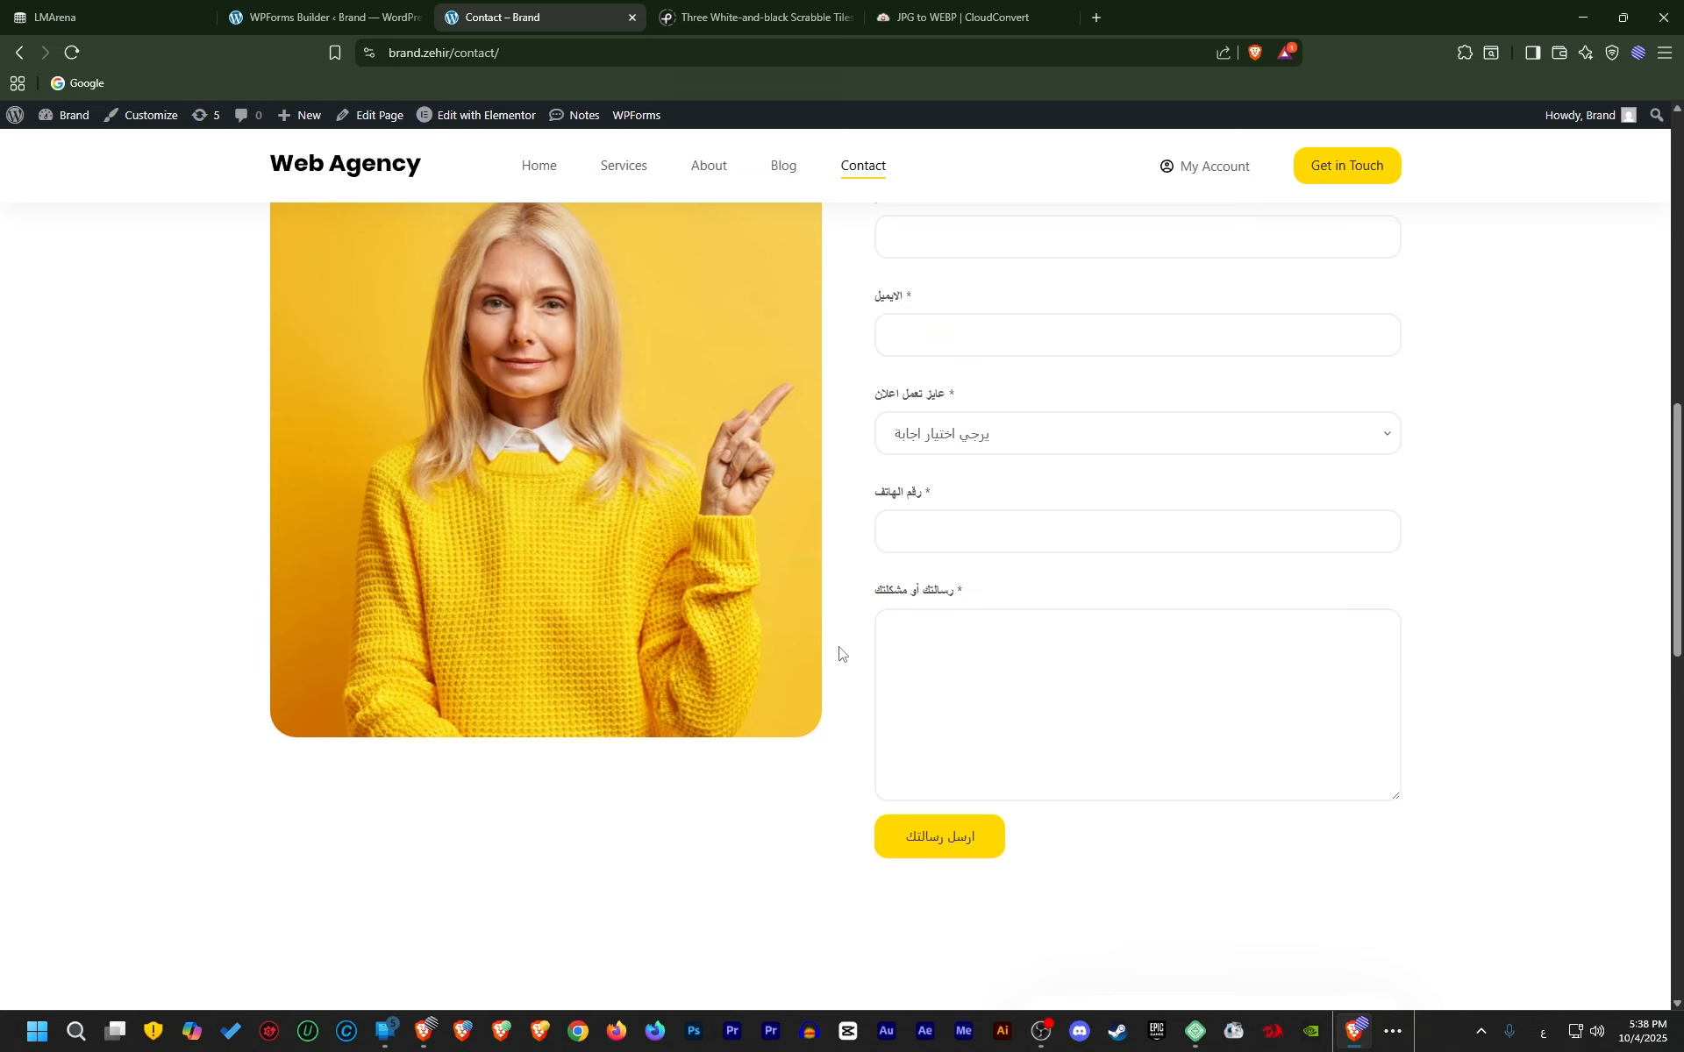
pyautogui.scroll(11, 637, 558)
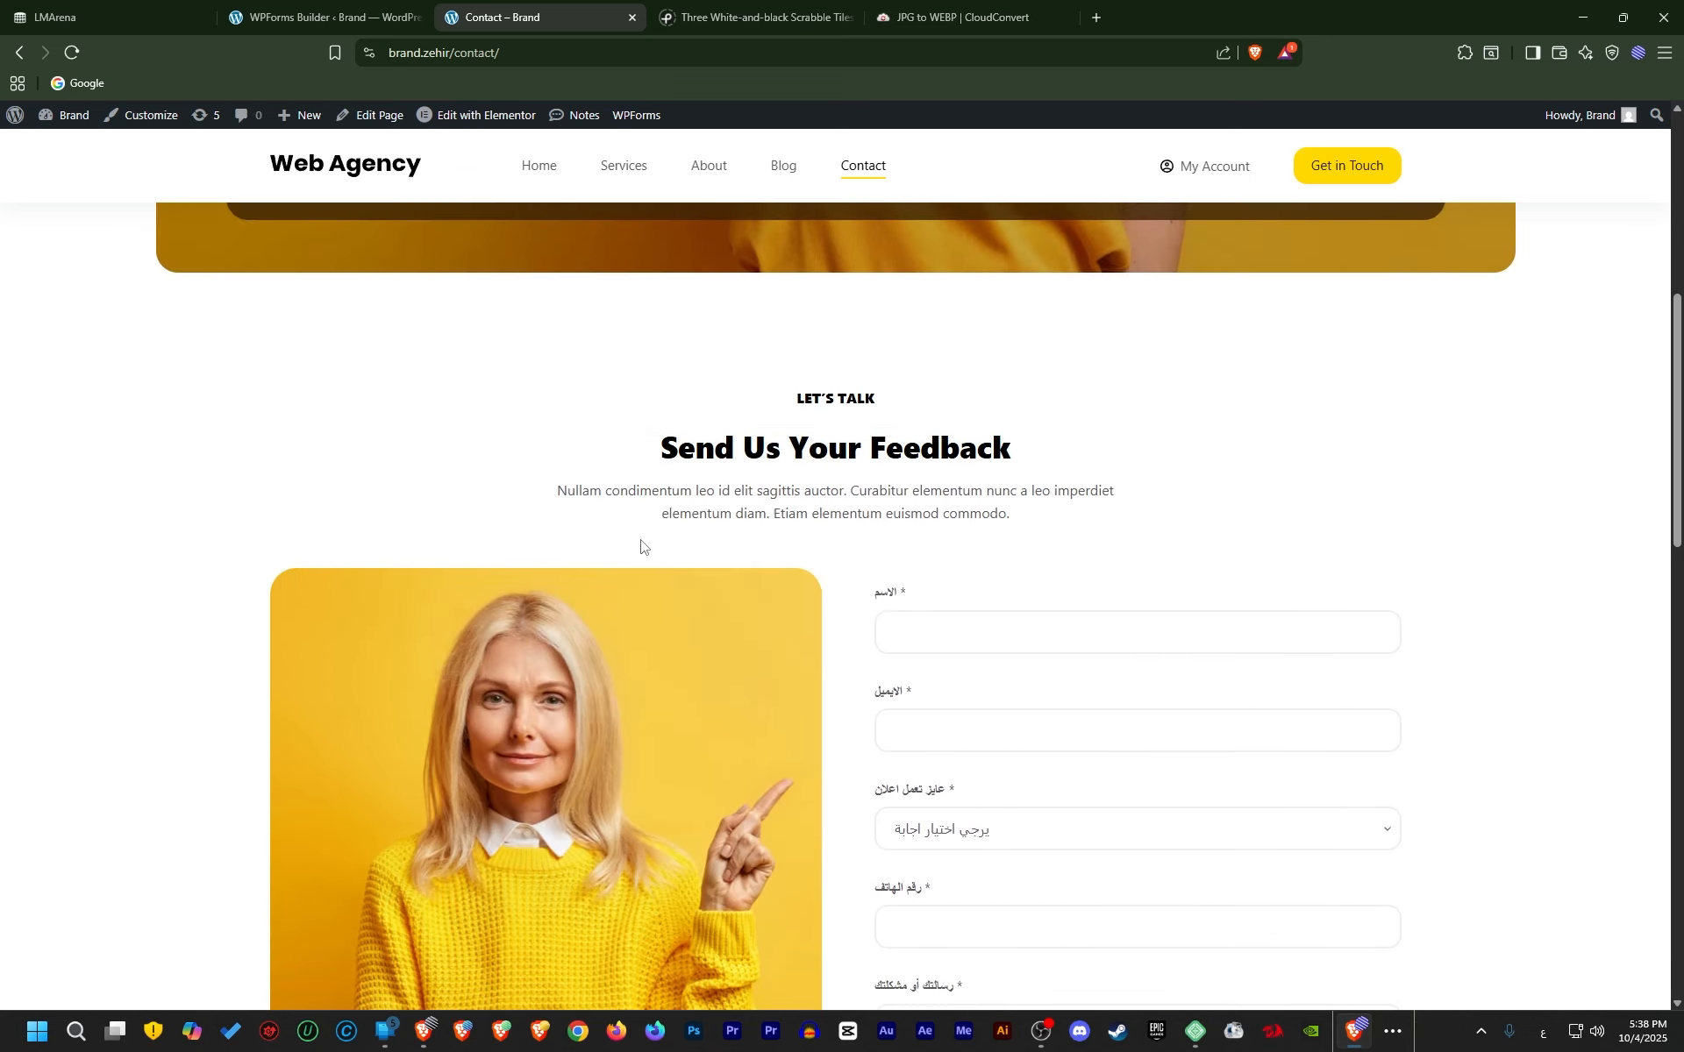
pyautogui.scroll(-7, 641, 548)
pyautogui.scroll(2, 758, 619)
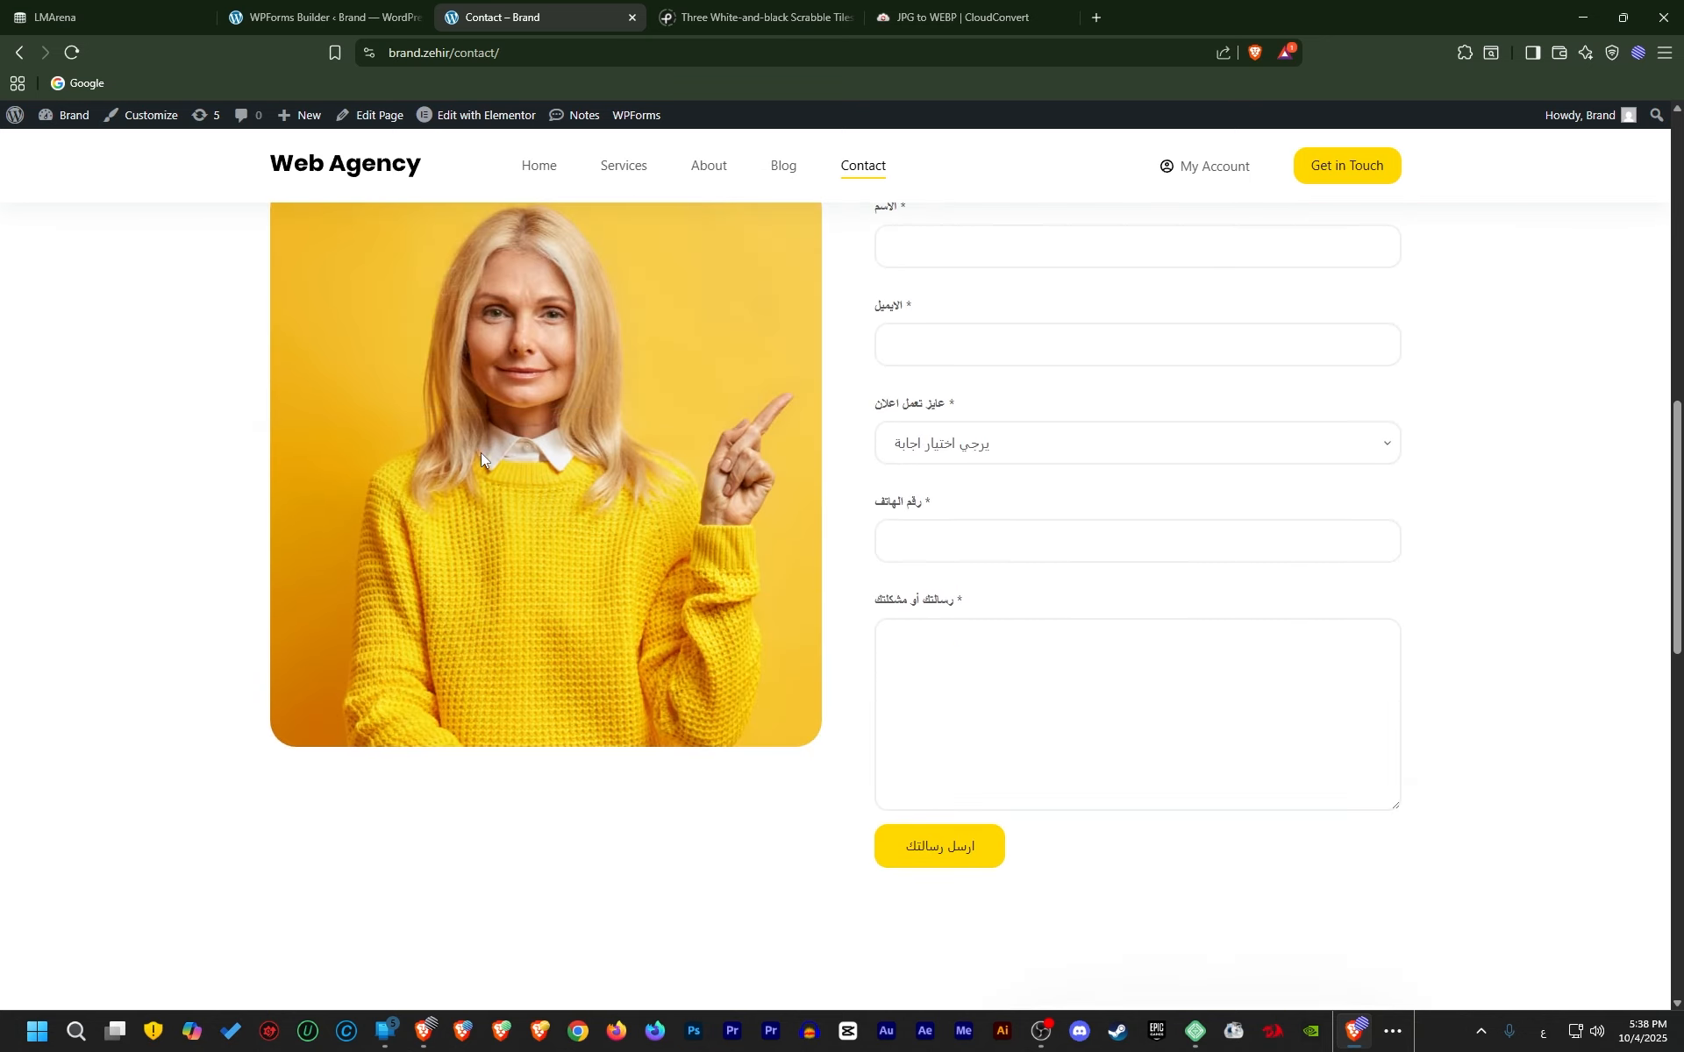
pyautogui.click(315, 17)
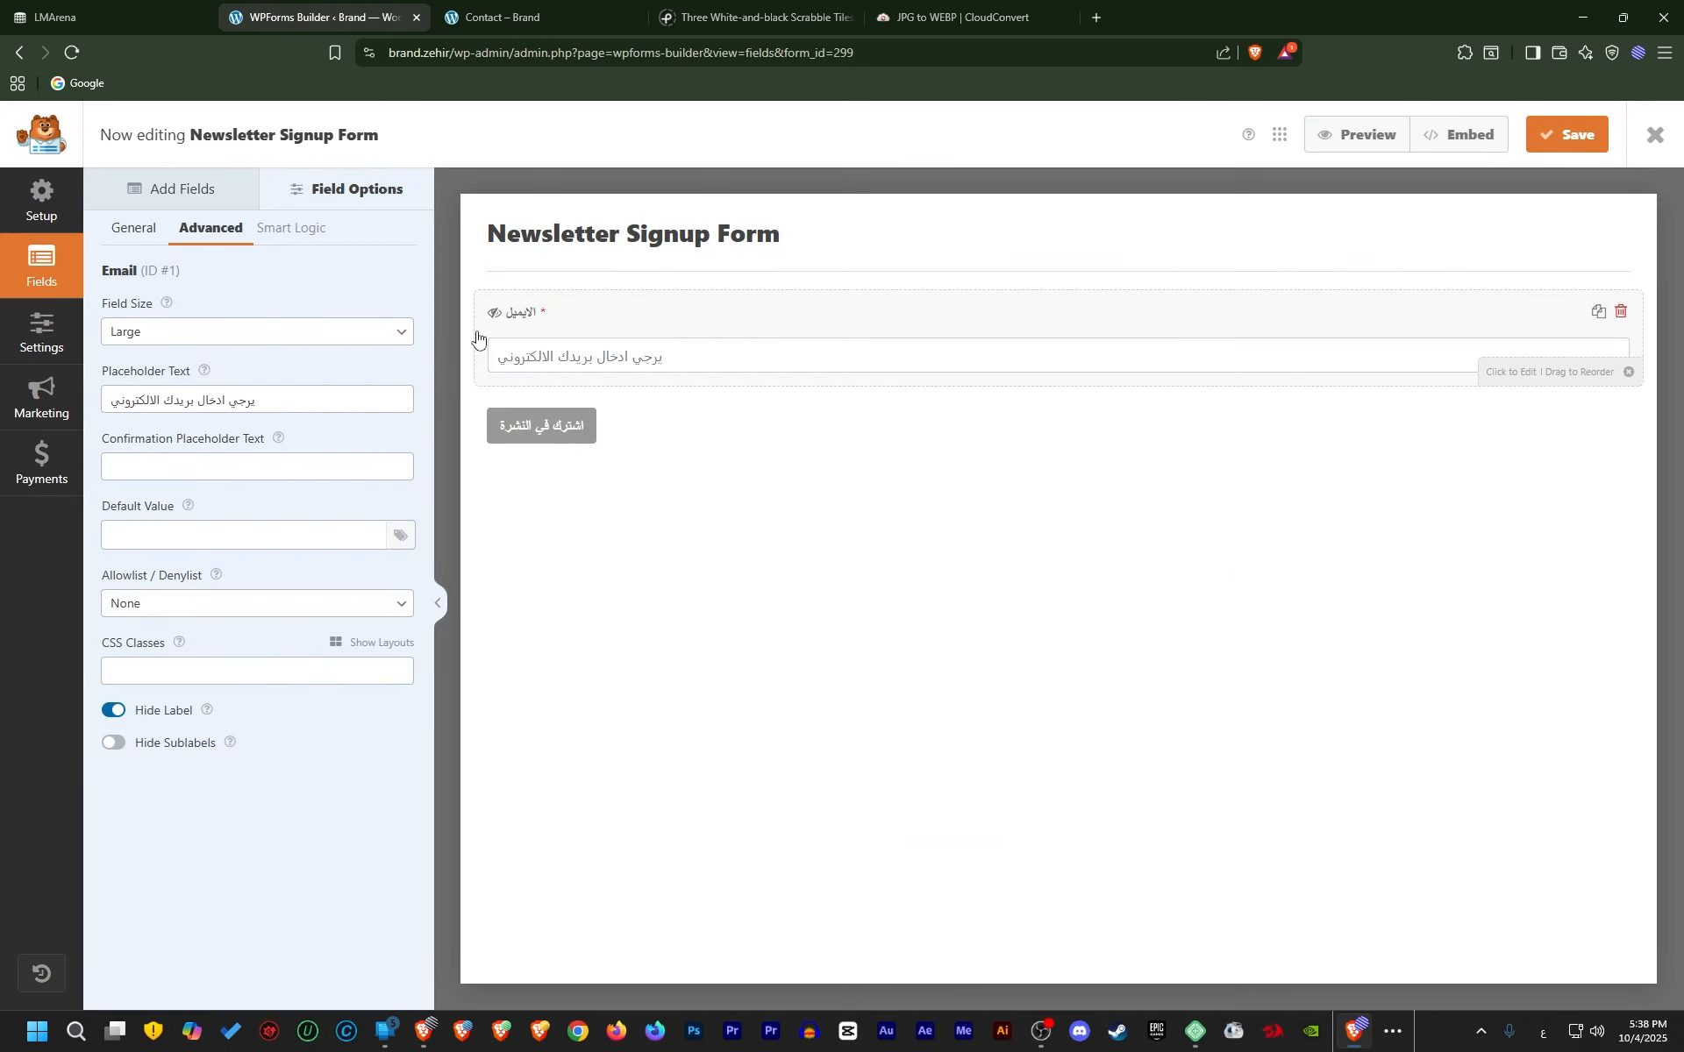
pyautogui.click(544, 26)
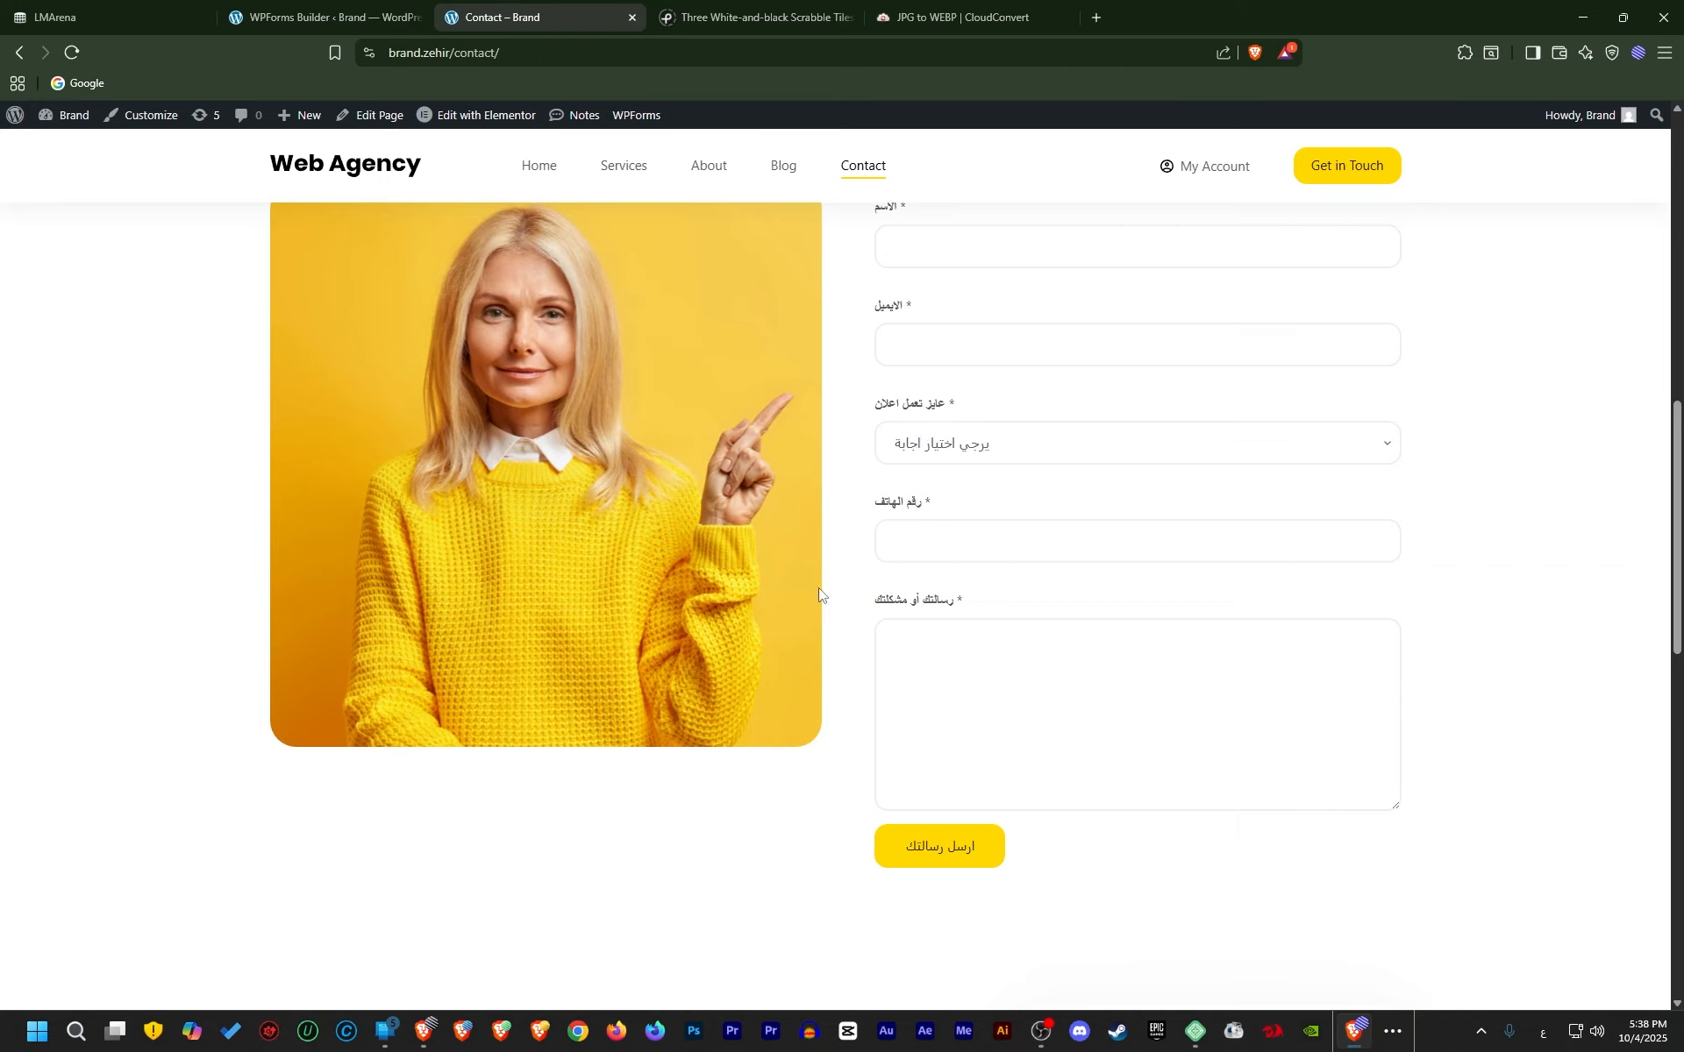